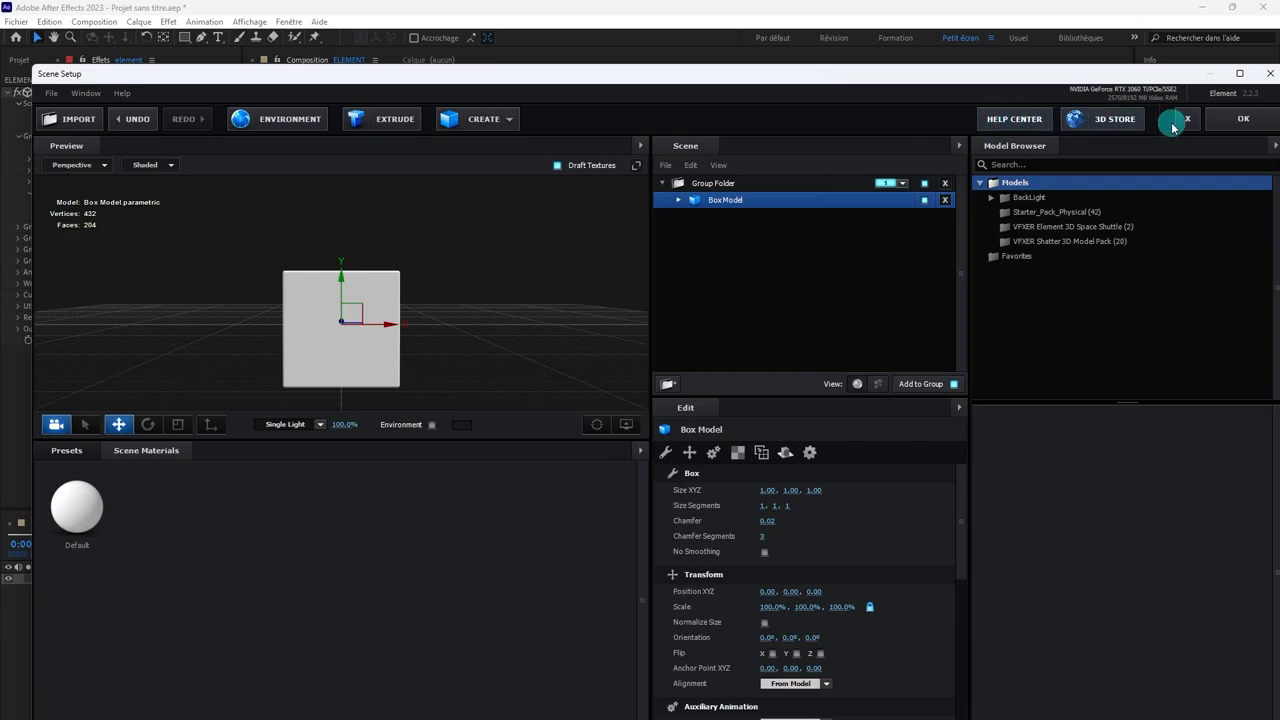
Step: Accept the Box Model scene and return from Scene Setup to the ELEMENT composition
{"action": "left_click", "coordinate": [1220, 118]}
{"action": "right_click", "coordinate": [707, 657]}
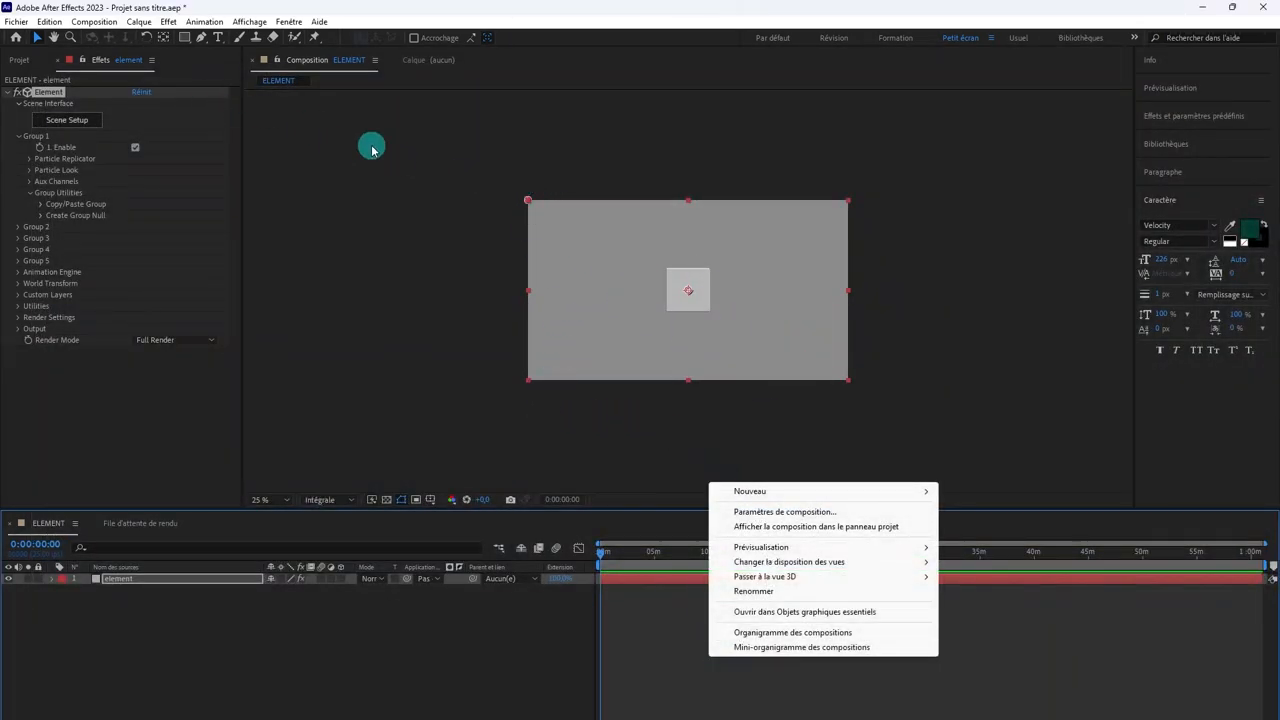
{"action": "left_click", "coordinate": [668, 684]}
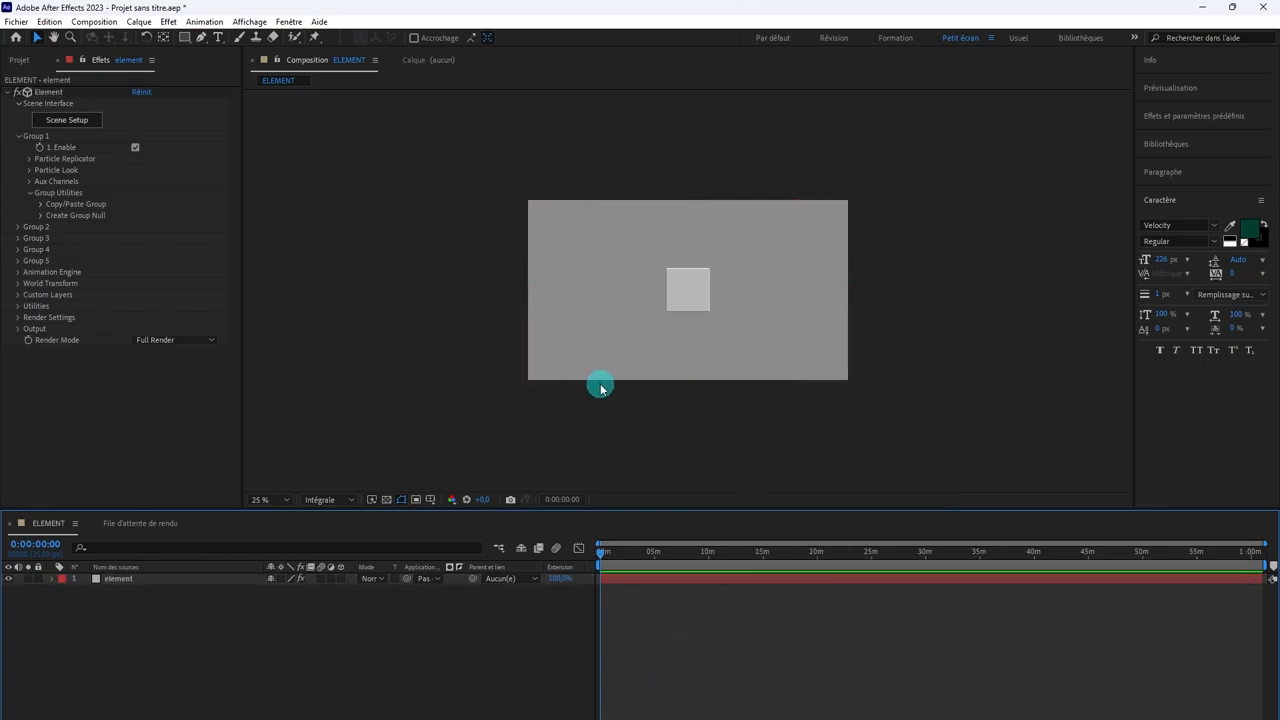
Step: Change the ELEMENT composition's background colour to black (000000) in the composition settings
{"action": "left_click", "coordinate": [116, 24]}
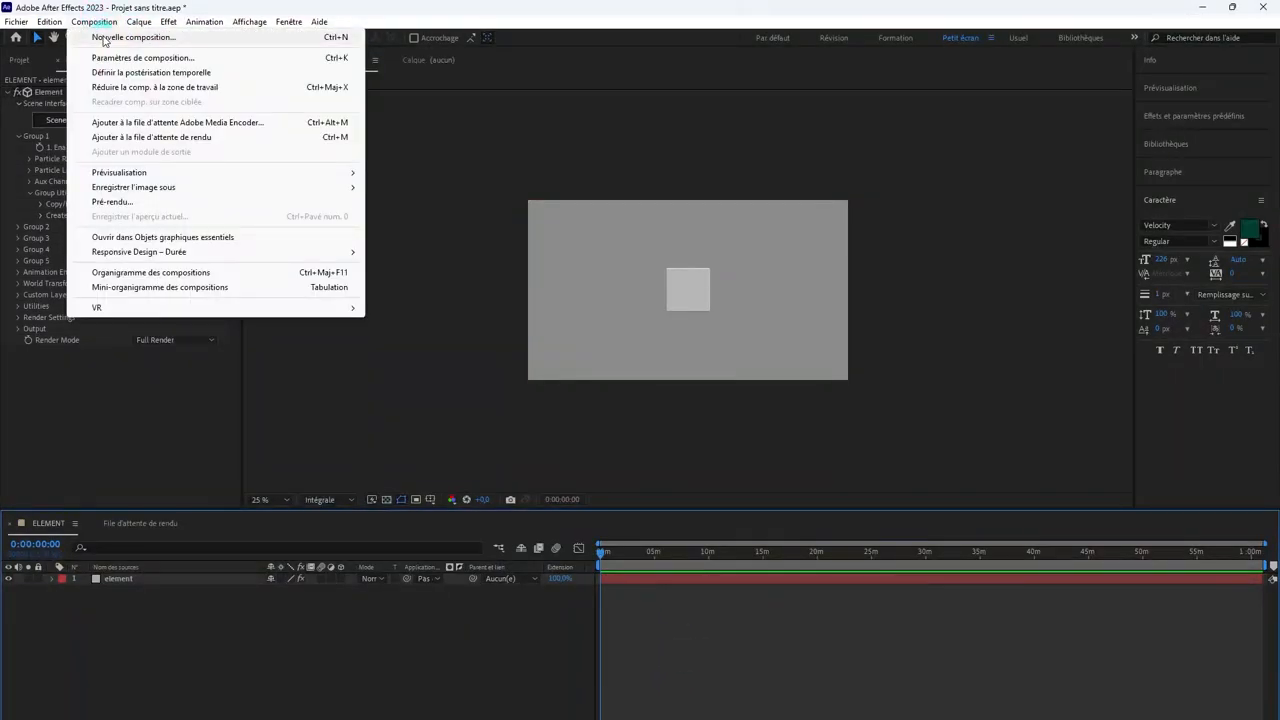
{"action": "left_click", "coordinate": [120, 58]}
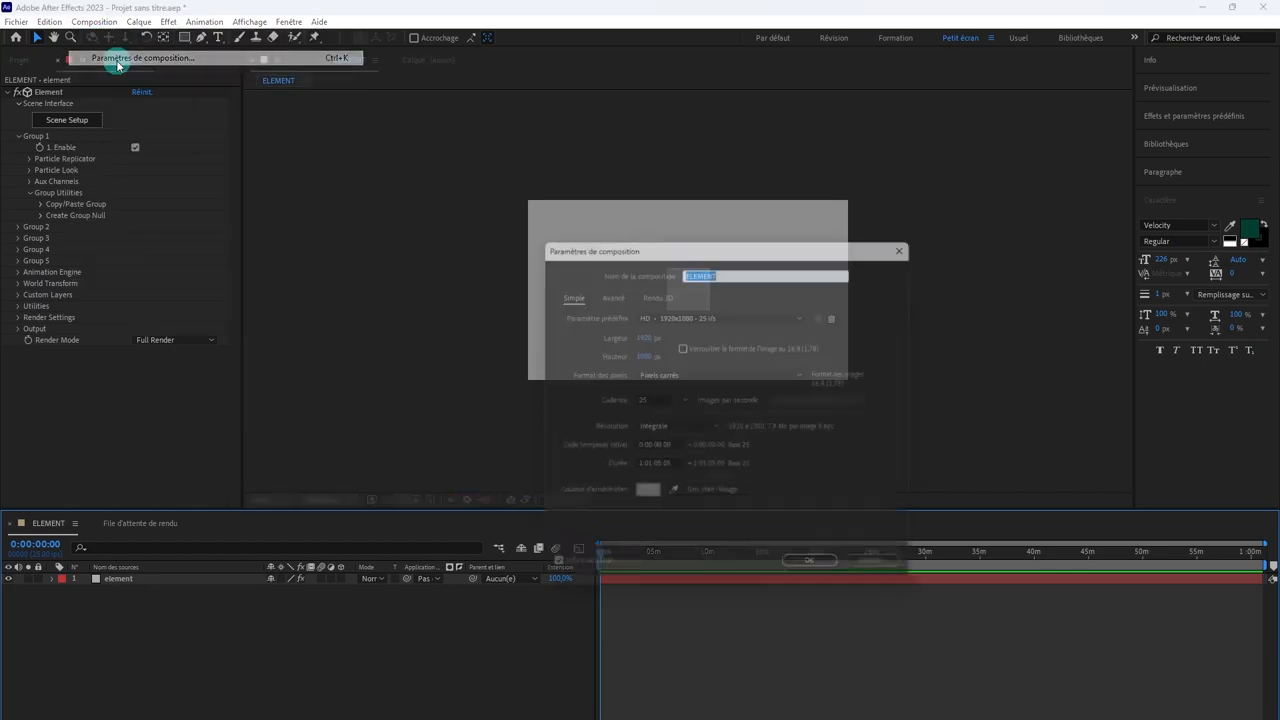
{"action": "left_click", "coordinate": [645, 497]}
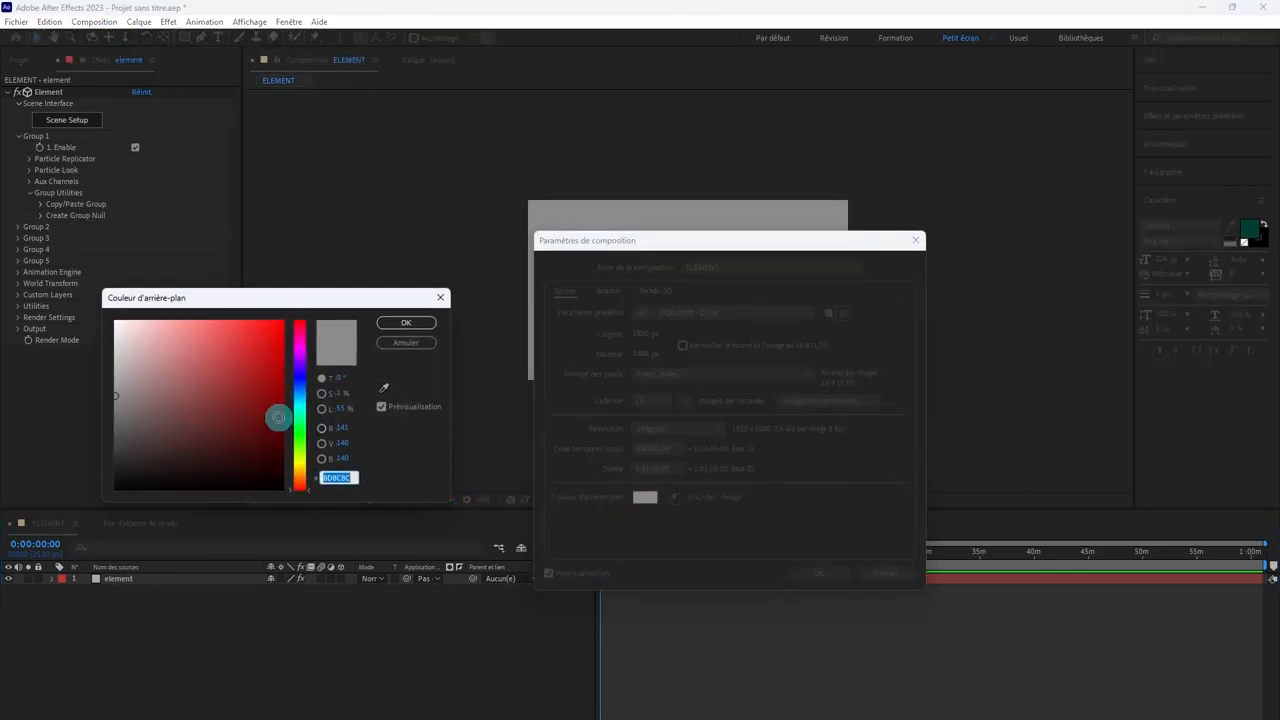
{"action": "left_click", "coordinate": [264, 483]}
{"action": "left_click_drag", "start_coordinate": [264, 483], "coordinate": [286, 497]}
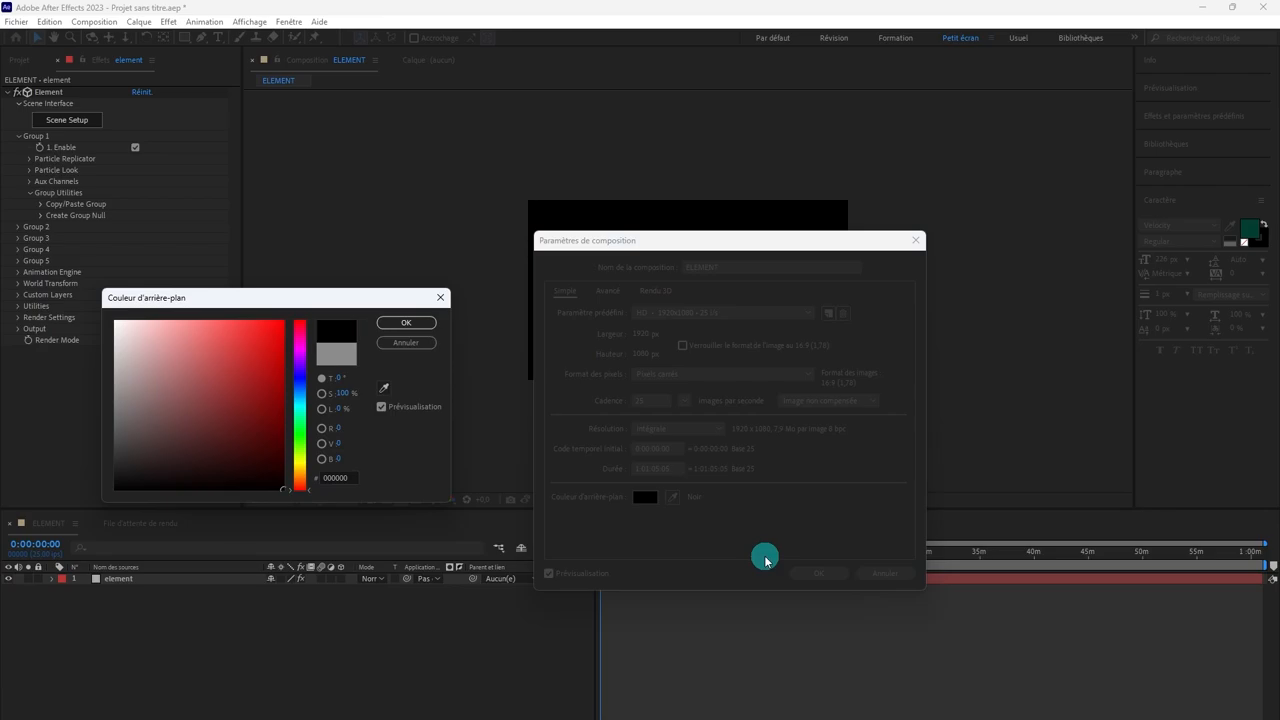
{"action": "left_click", "coordinate": [406, 322]}
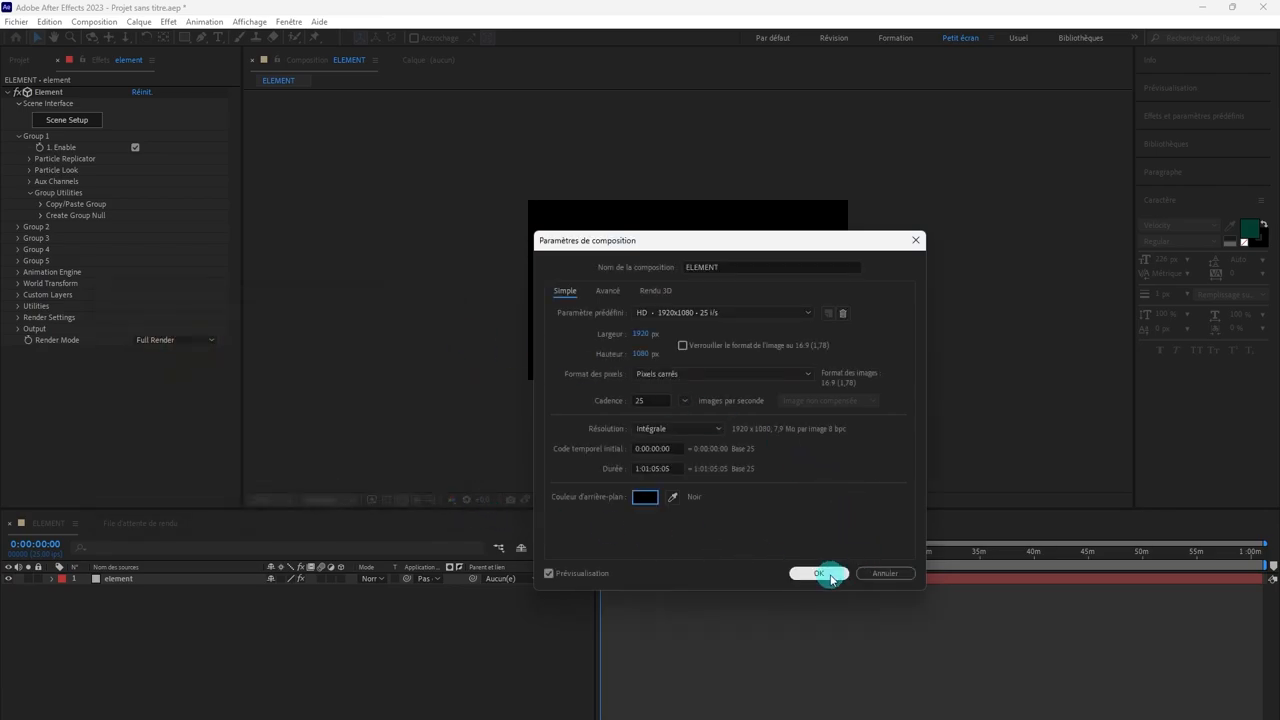
{"action": "left_click", "coordinate": [818, 573]}
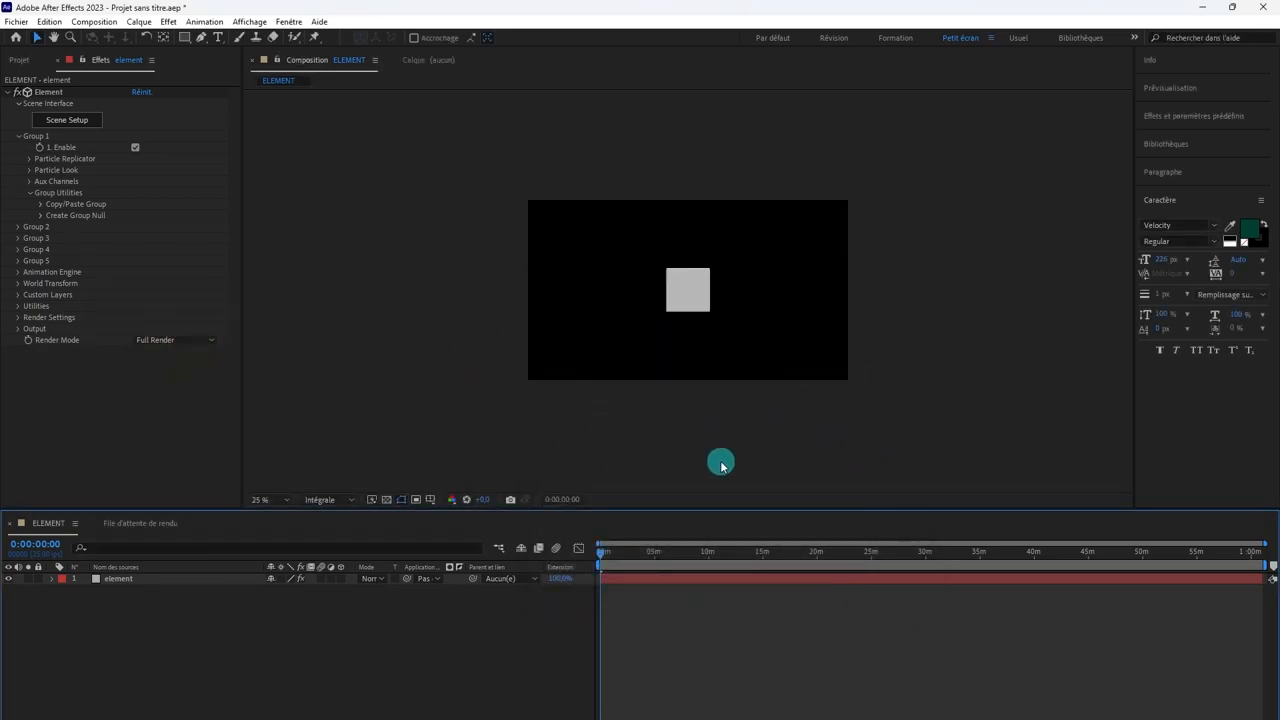
Step: Add a new camera to the composition and orbit it to see the cube at an angle from above
{"action": "right_click", "coordinate": [716, 632]}
{"action": "mouse_move", "coordinate": [752, 463]}
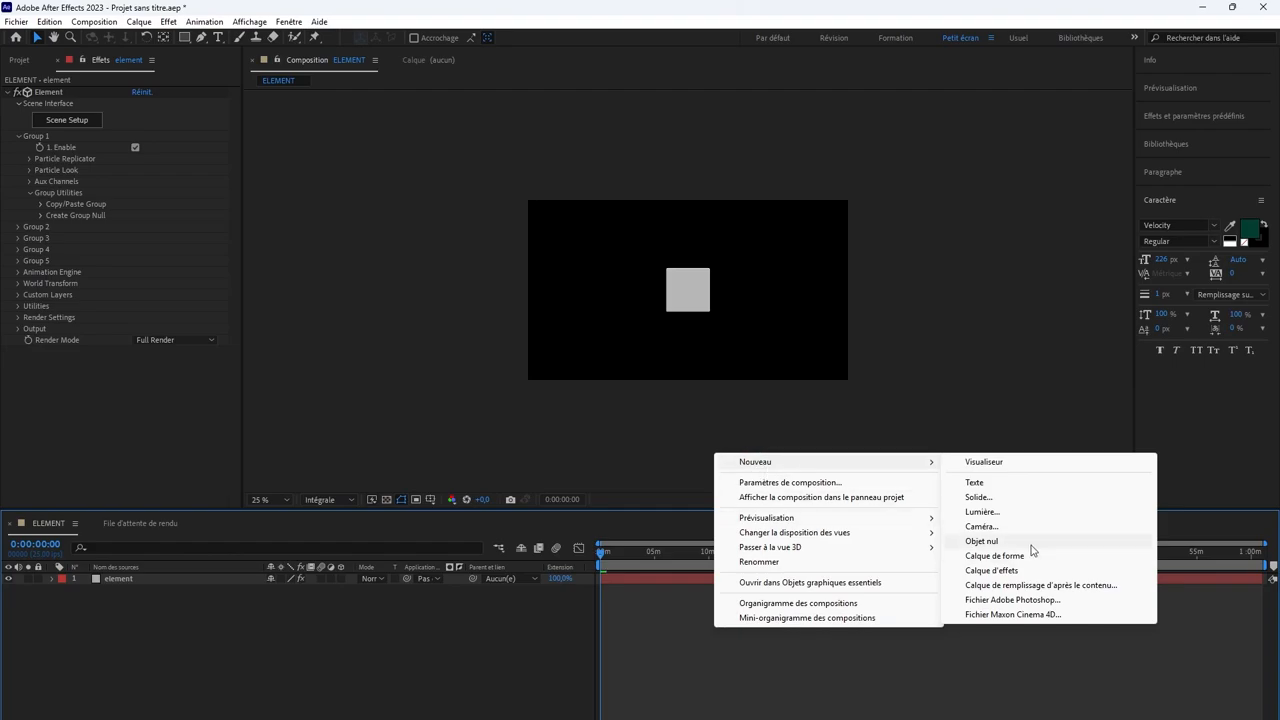
{"action": "left_click", "coordinate": [995, 527]}
{"action": "left_click", "coordinate": [802, 517]}
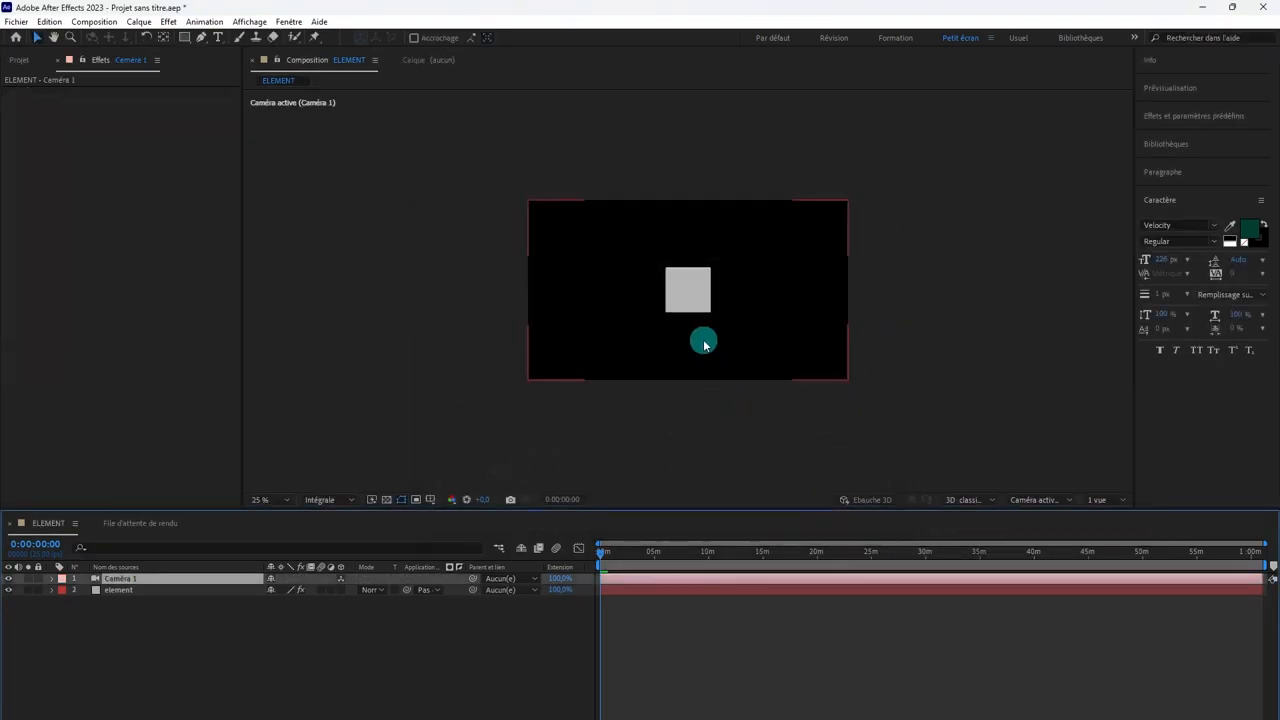
{"action": "key", "text": "c"}
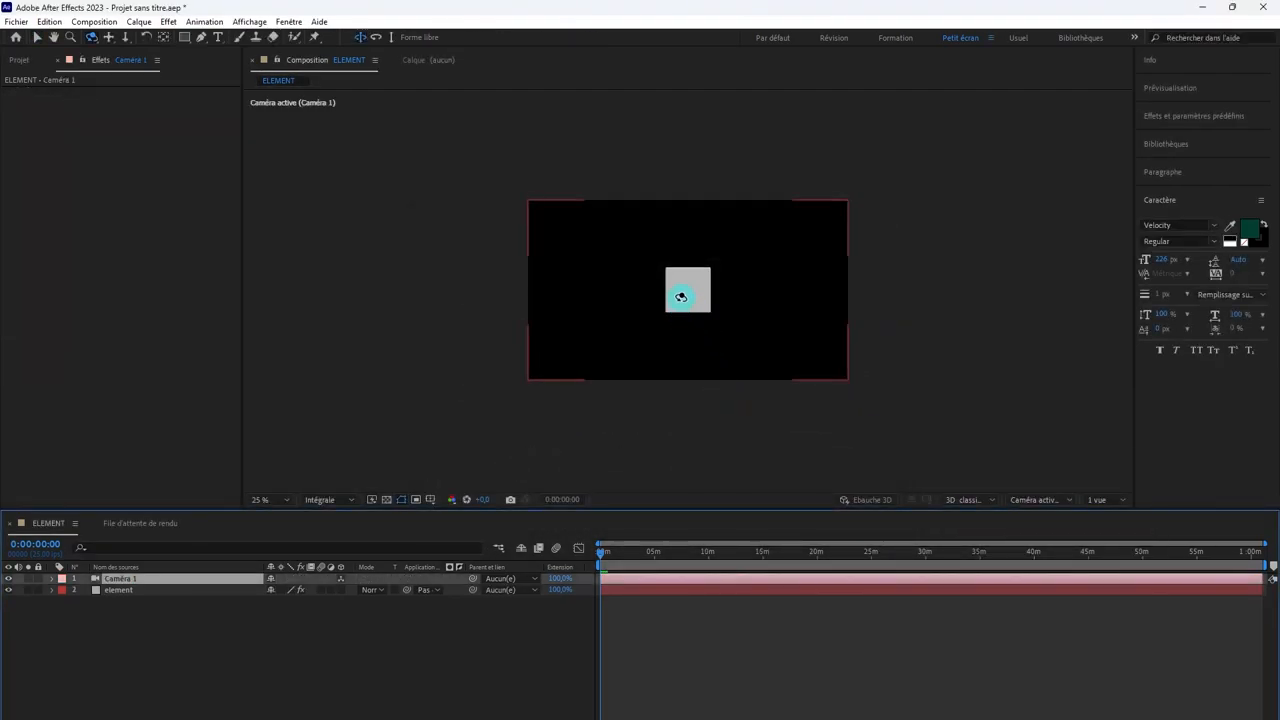
{"action": "left_click_drag", "start_coordinate": [686, 292], "coordinate": [683, 307]}
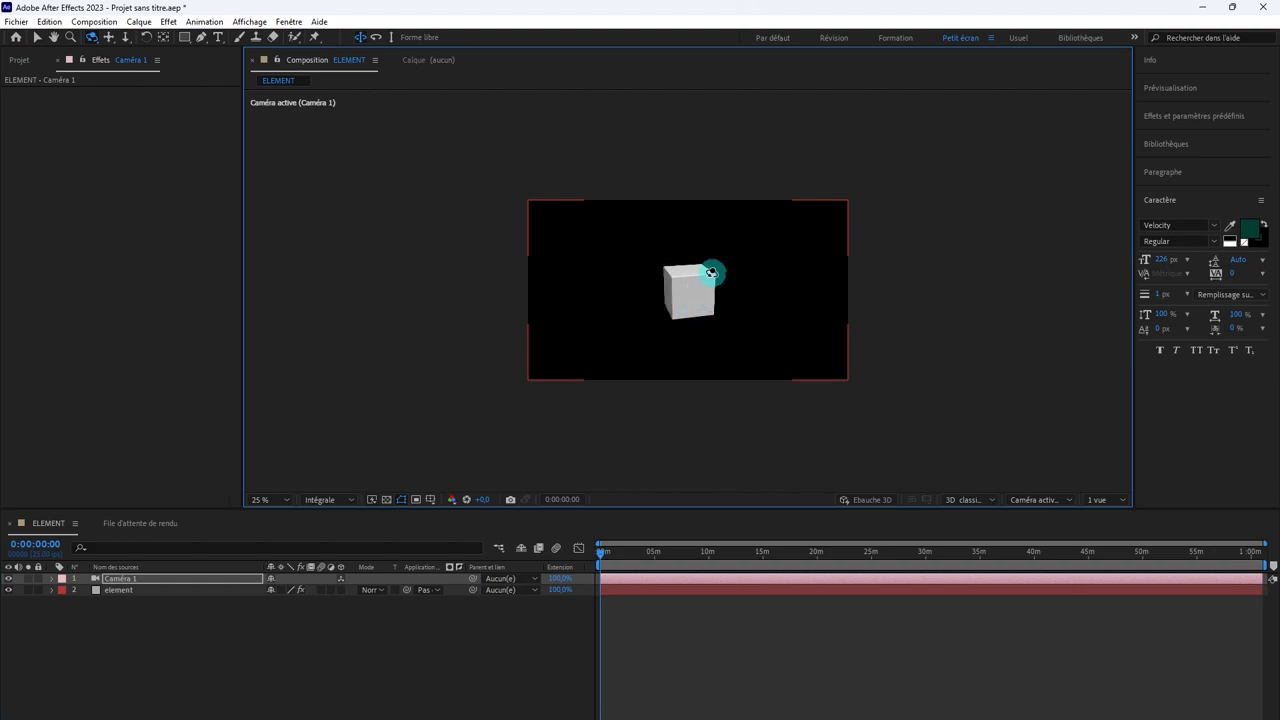
Step: Set the Particle Count of Group 1 in the element layer's Particle Replicator to 10
{"action": "left_click", "coordinate": [638, 595]}
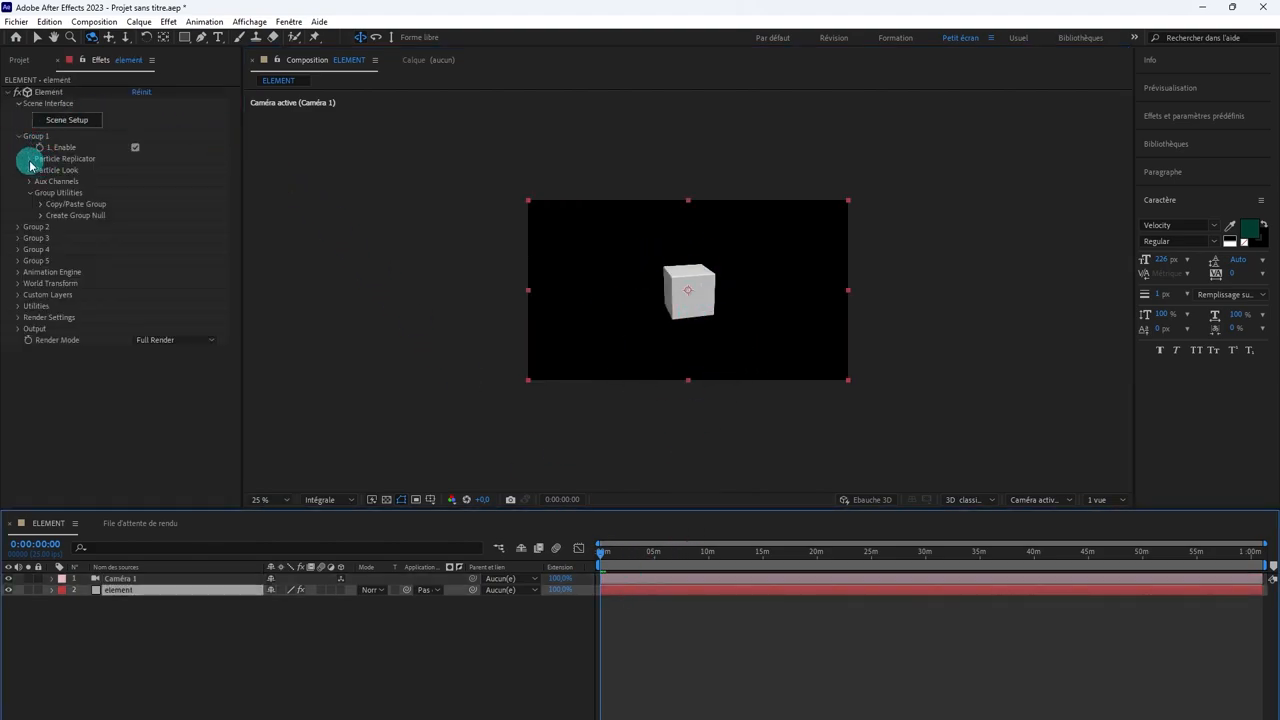
{"action": "left_click", "coordinate": [30, 159]}
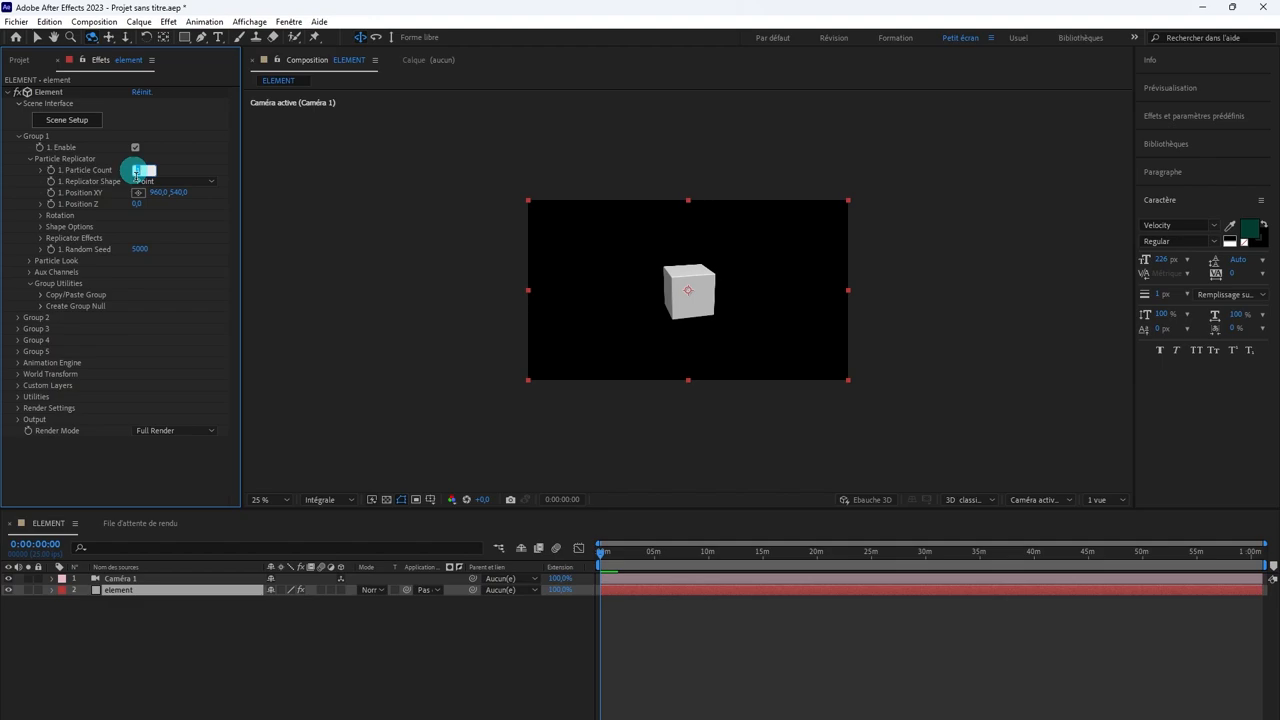
{"action": "key", "text": "Return"}
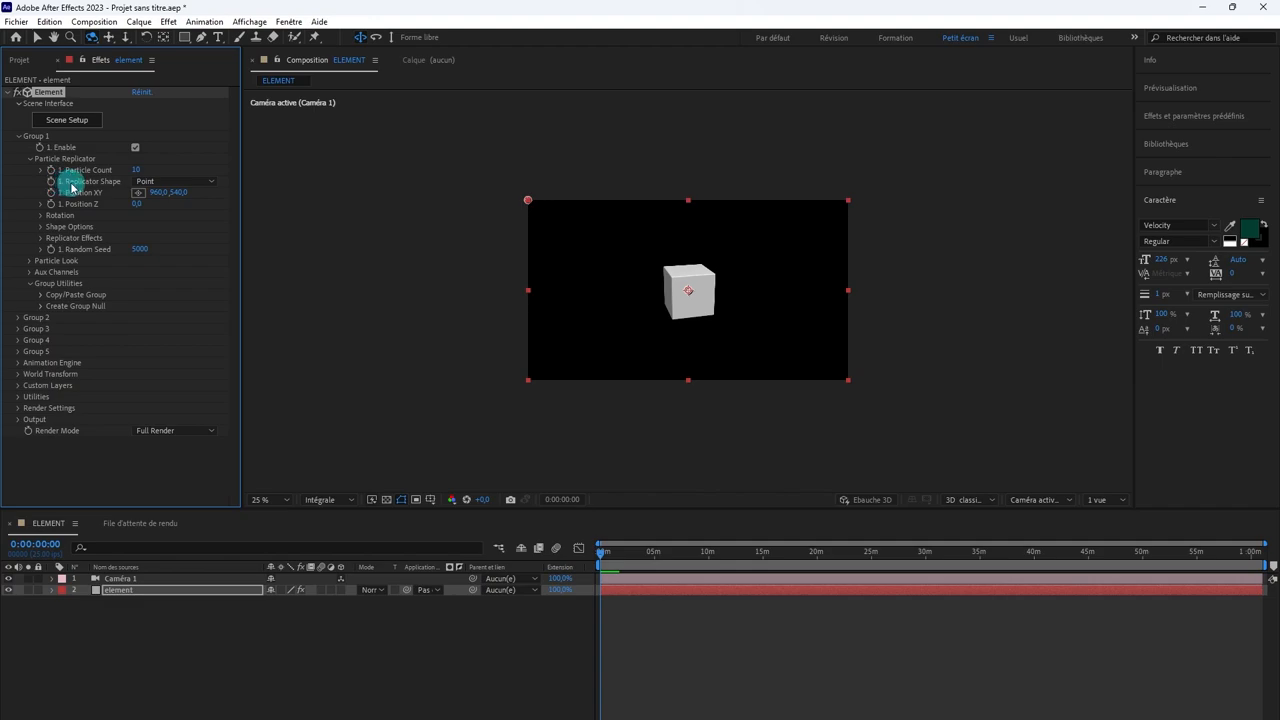
Step: Switch Group 1's Replicator Shape to 3D Grid and raise its Shape Scale to 61.40 to spread the cubes apart
{"action": "left_click", "coordinate": [158, 184]}
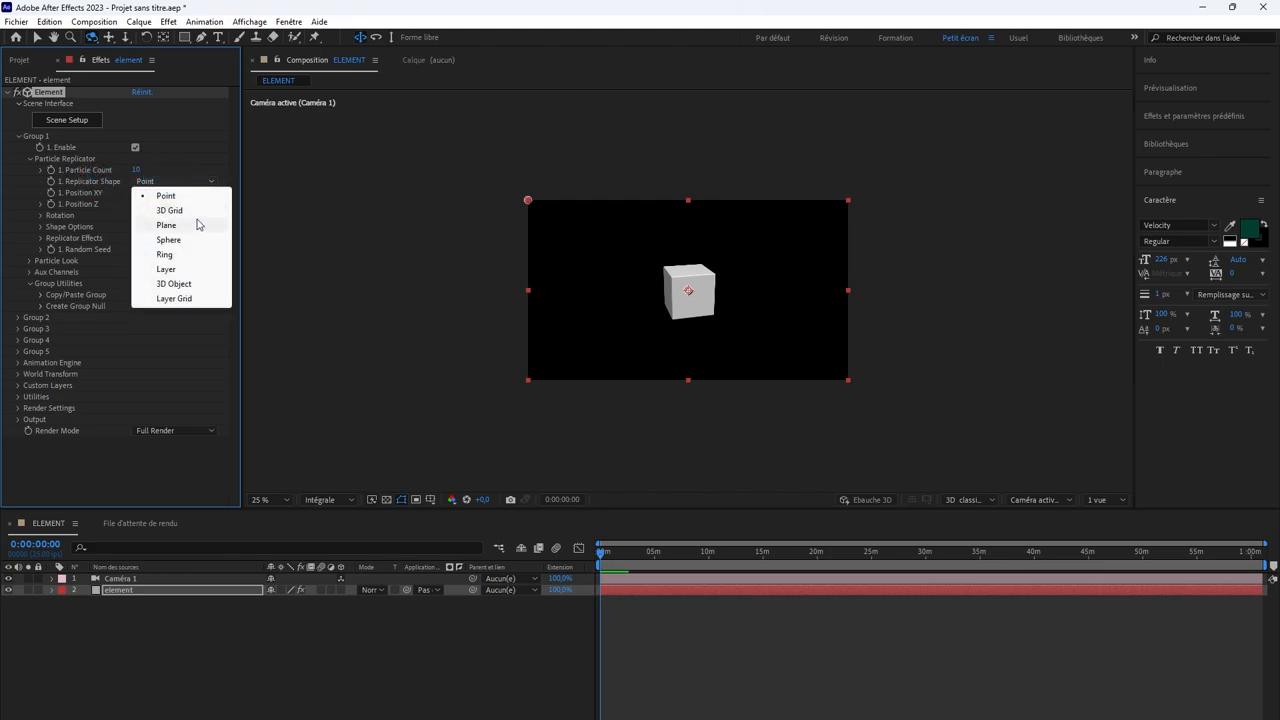
{"action": "left_click", "coordinate": [170, 210]}
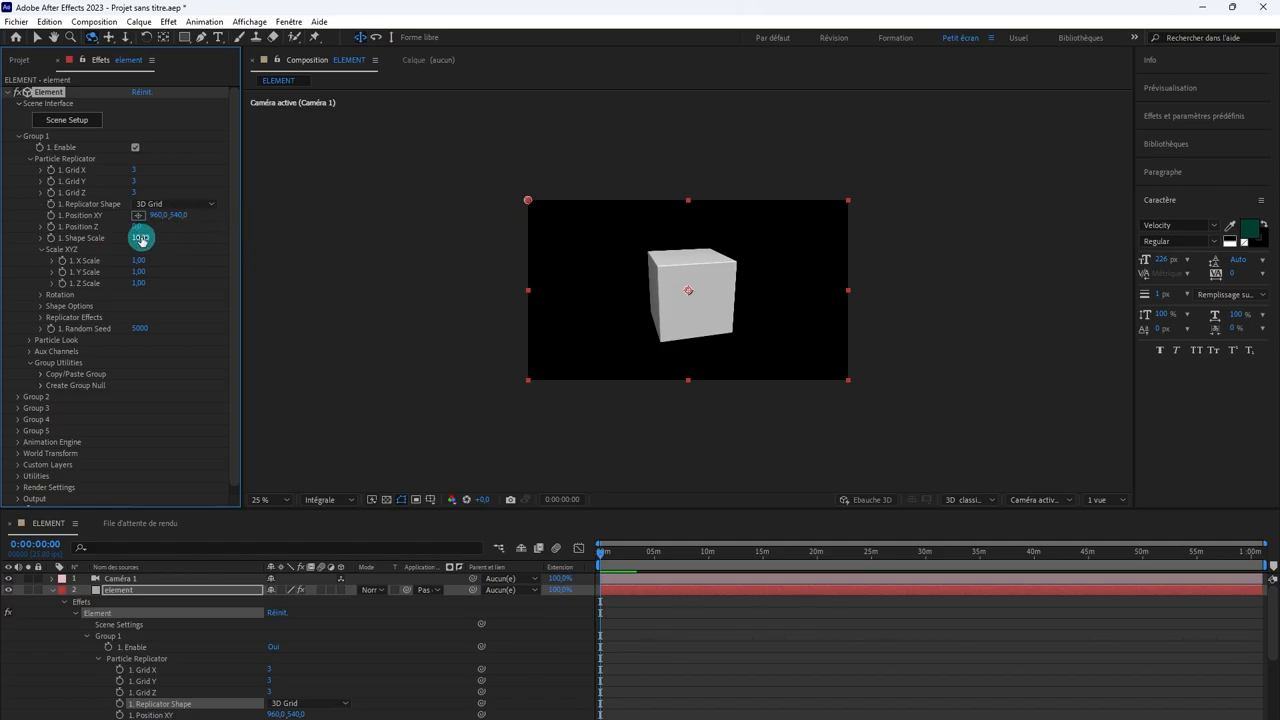
{"action": "left_click_drag", "start_coordinate": [141, 239], "coordinate": [514, 271]}
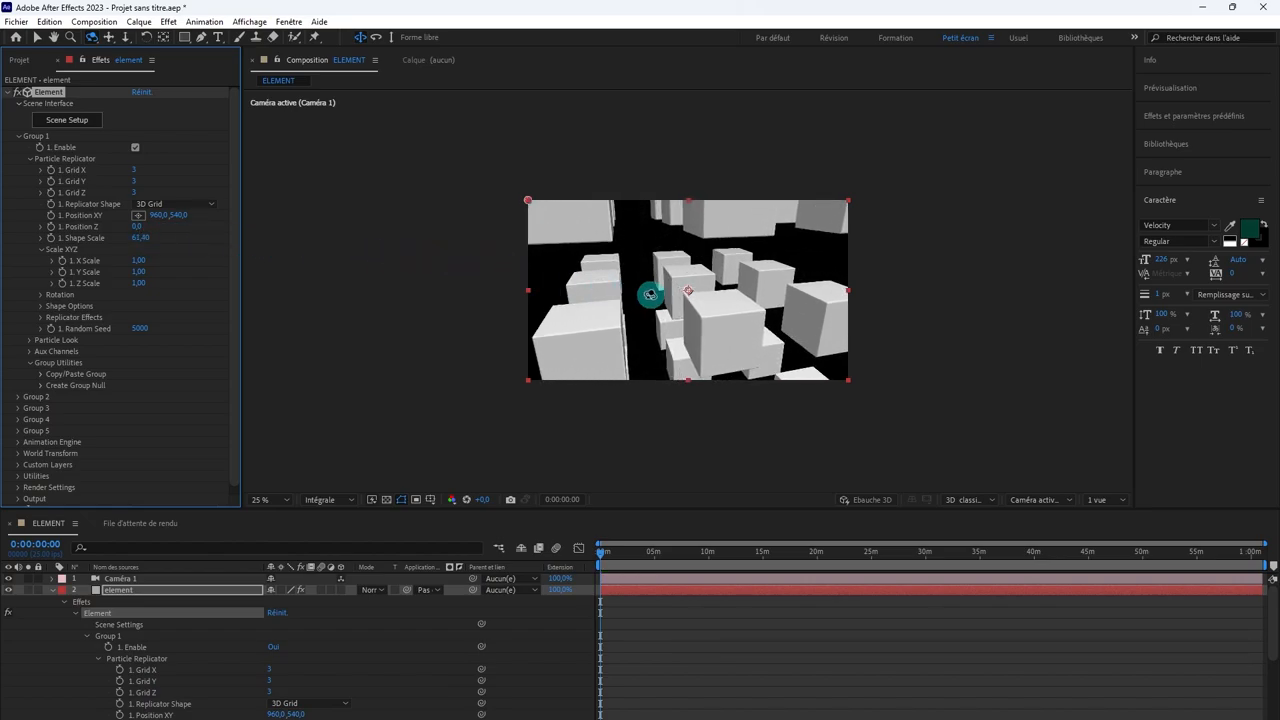
Step: Orbit the camera and dolly it back until the whole grid of cubes fits in the frame
{"action": "left_click_drag", "start_coordinate": [650, 294], "coordinate": [731, 309]}
{"action": "key", "text": "comma"}
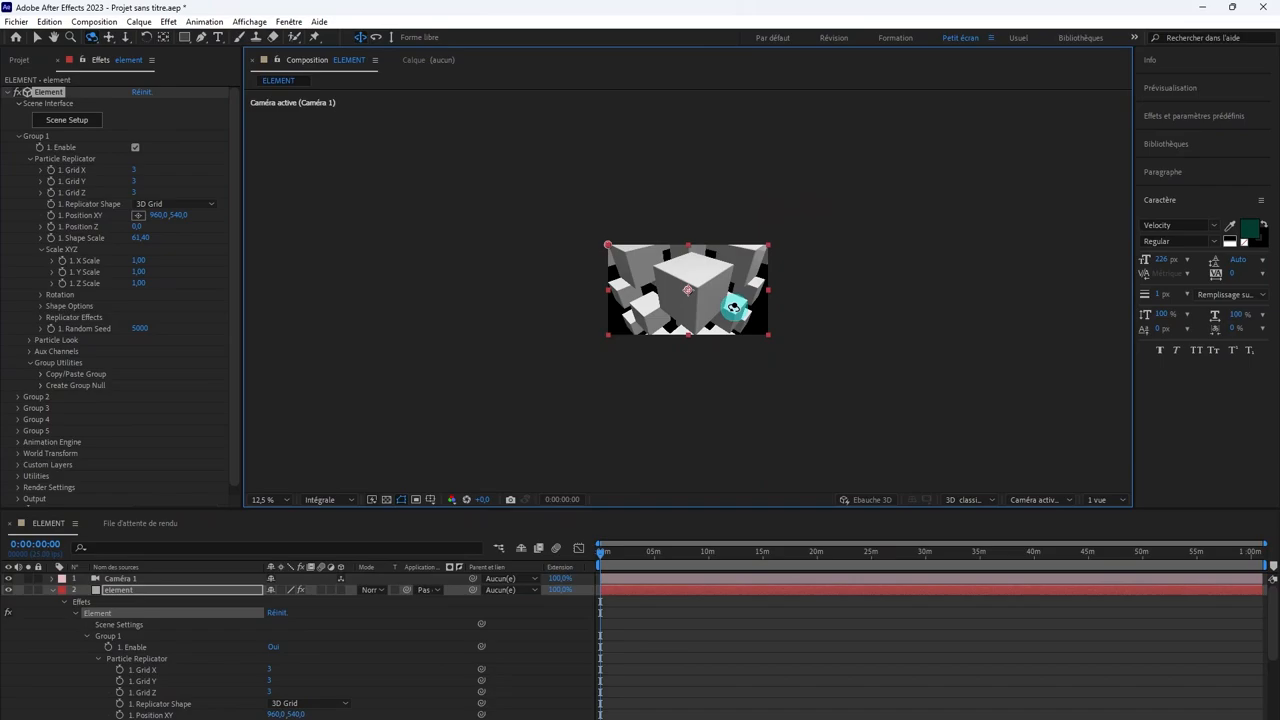
{"action": "key", "text": "period"}
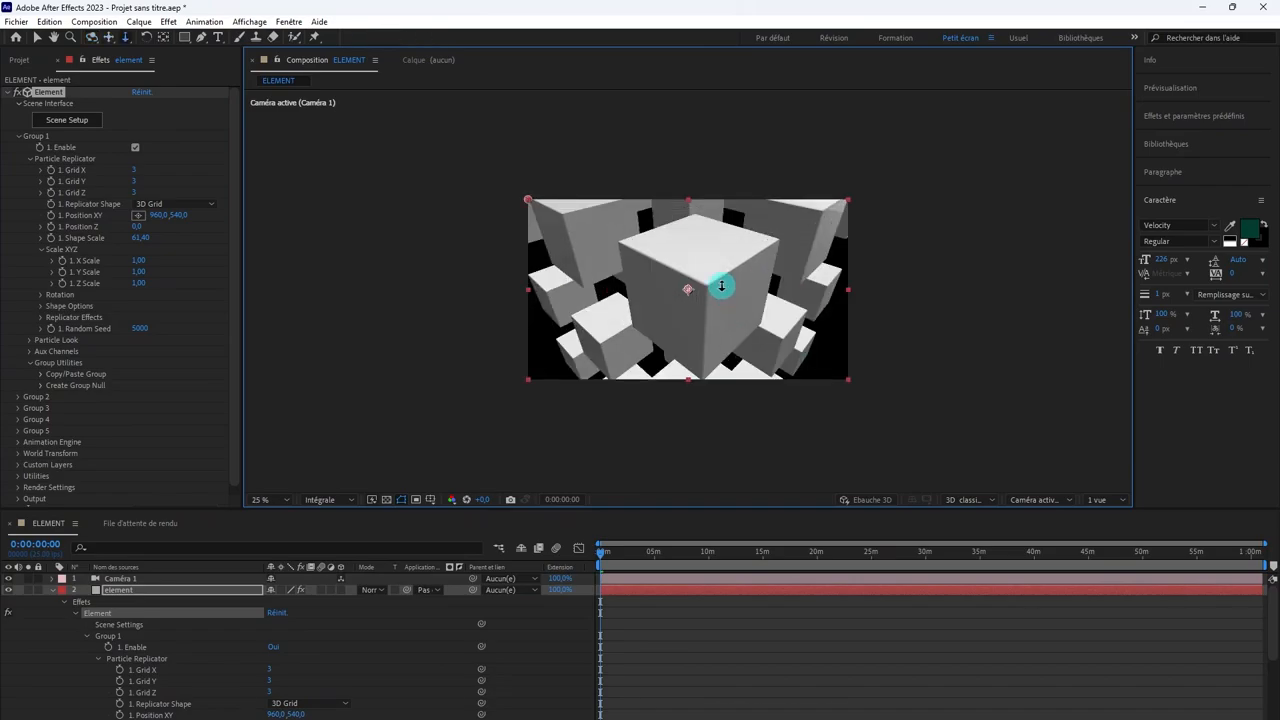
{"action": "left_click_drag", "start_coordinate": [721, 286], "coordinate": [746, 460]}
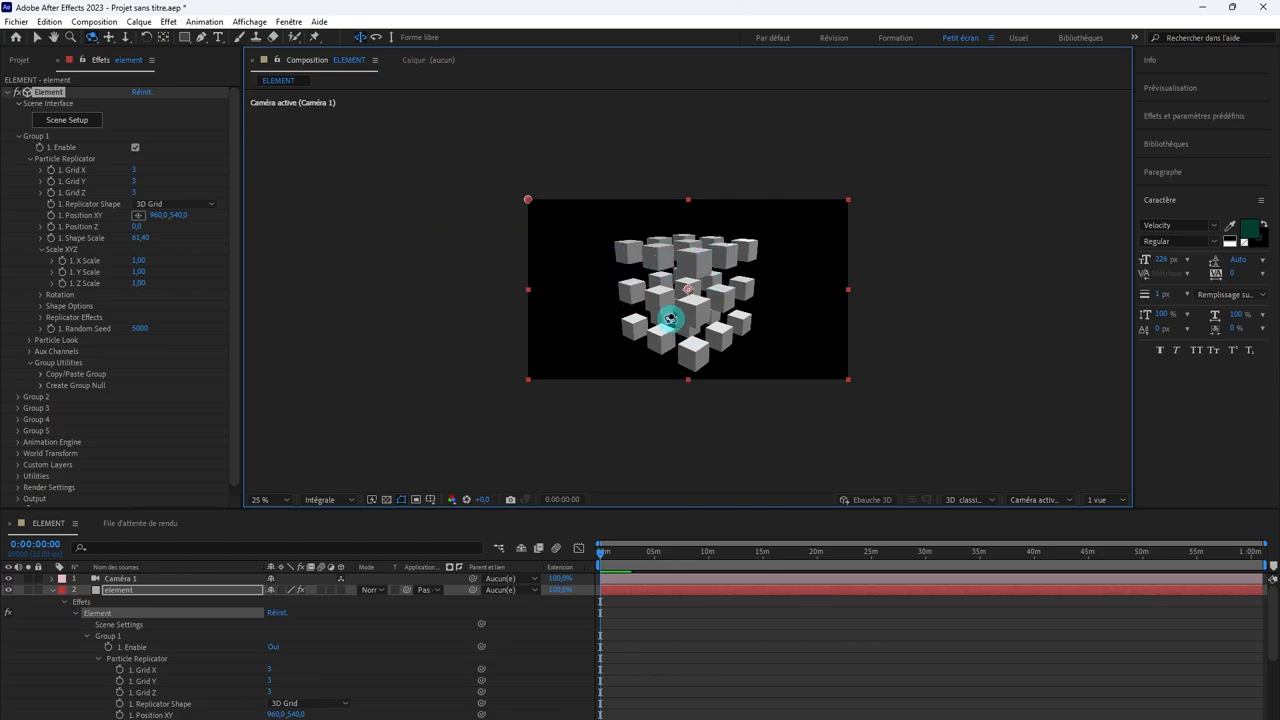
{"action": "left_click_drag", "start_coordinate": [663, 303], "coordinate": [660, 255]}
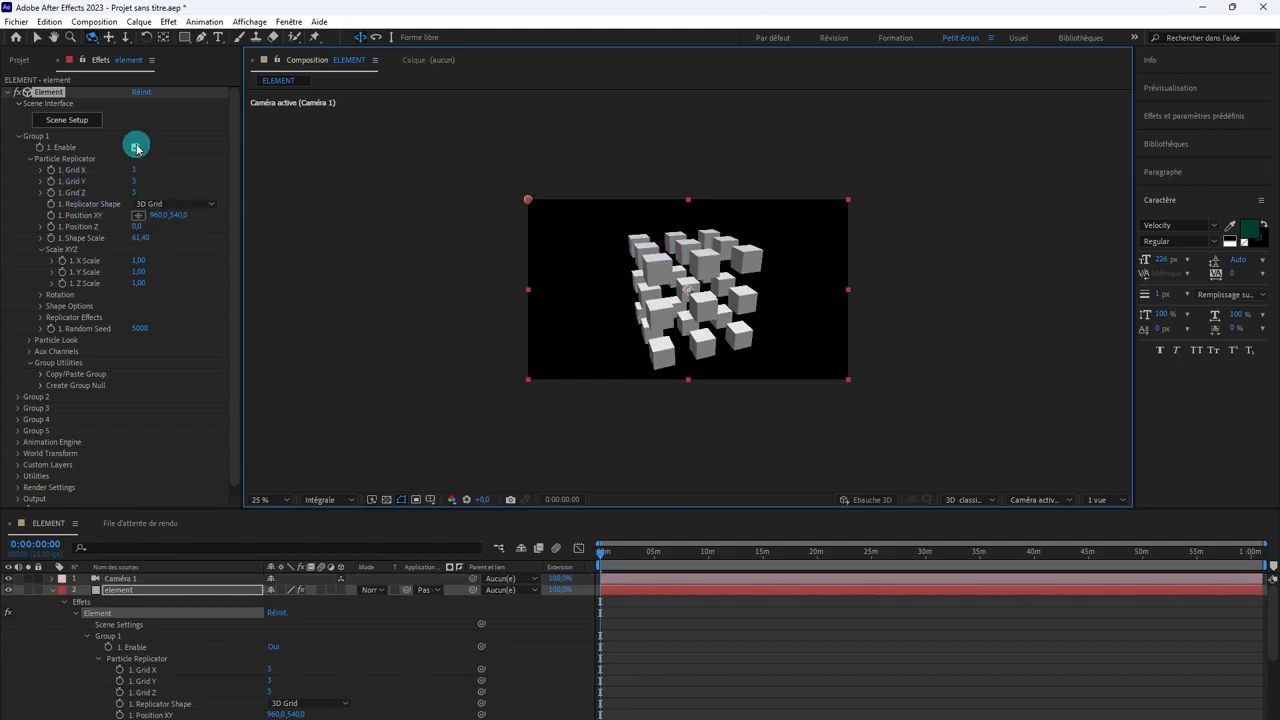
Step: Change Group 1's Replicator Shape to Plane, orbit the camera around it, and raise the Particle Count to 27
{"action": "left_click", "coordinate": [185, 205]}
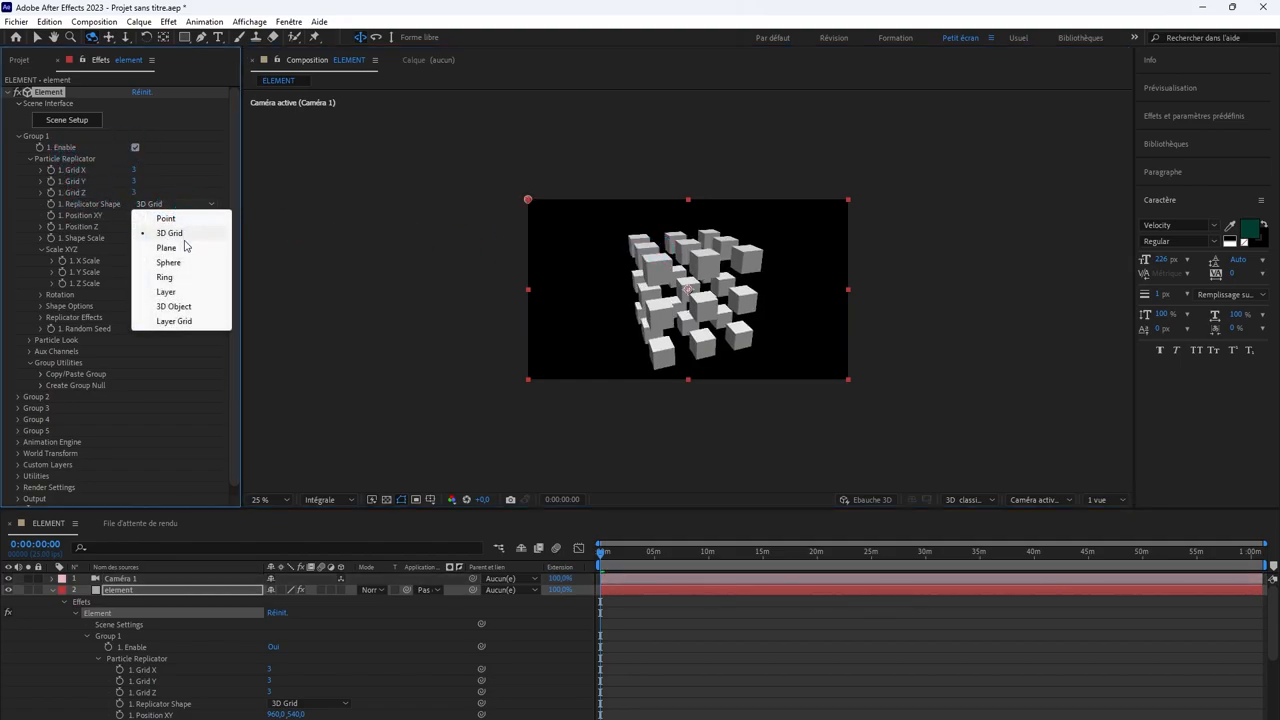
{"action": "left_click", "coordinate": [185, 248]}
{"action": "left_click_drag", "start_coordinate": [657, 294], "coordinate": [686, 291]}
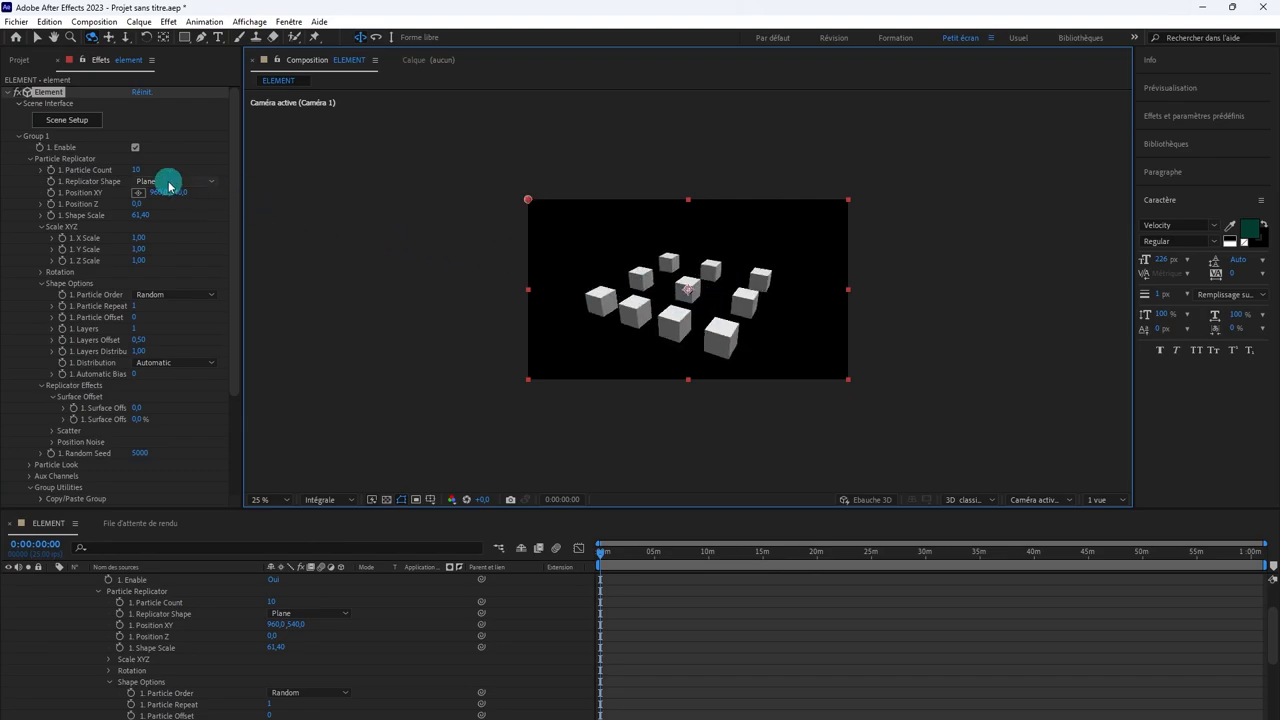
{"action": "mouse_move", "coordinate": [131, 171]}
{"action": "left_mouse_down"}
{"action": "mouse_move", "coordinate": [163, 170]}
{"action": "mouse_move", "coordinate": [146, 171]}
{"action": "left_mouse_up"}
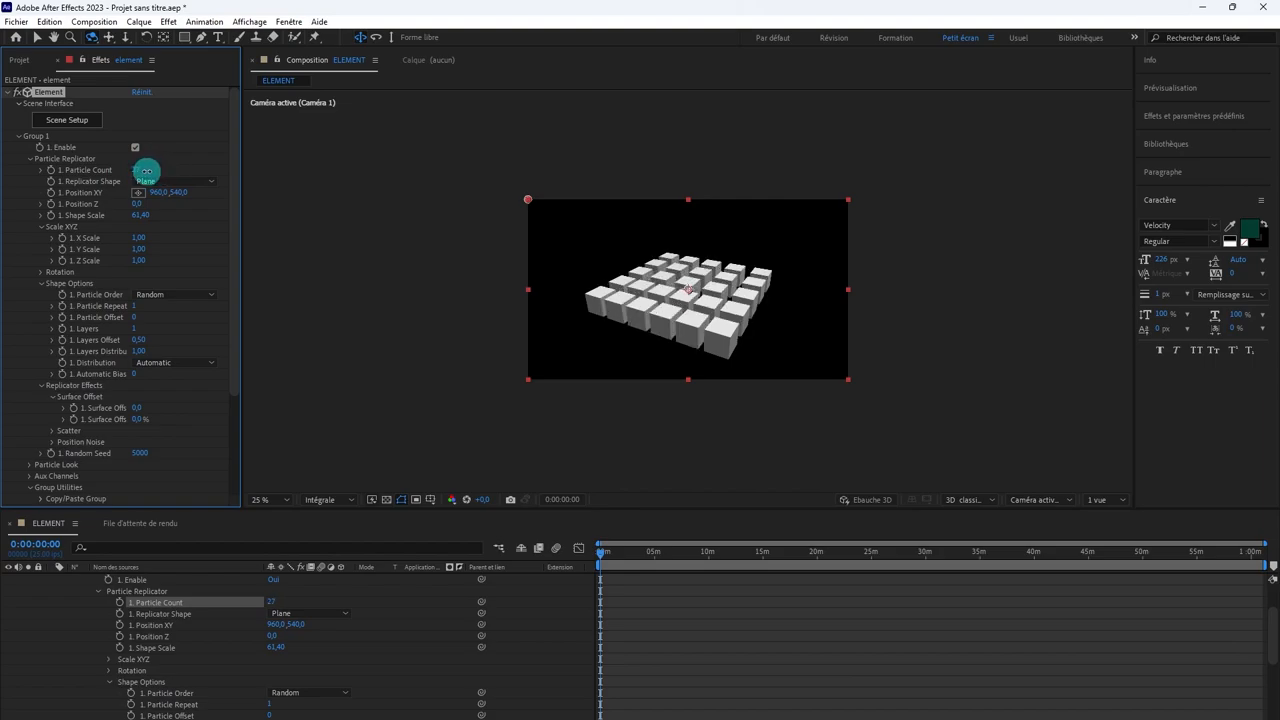
Step: Change Group 1's Replicator Shape to Sphere and orbit the camera around the scattered cubes
{"action": "left_click", "coordinate": [150, 181]}
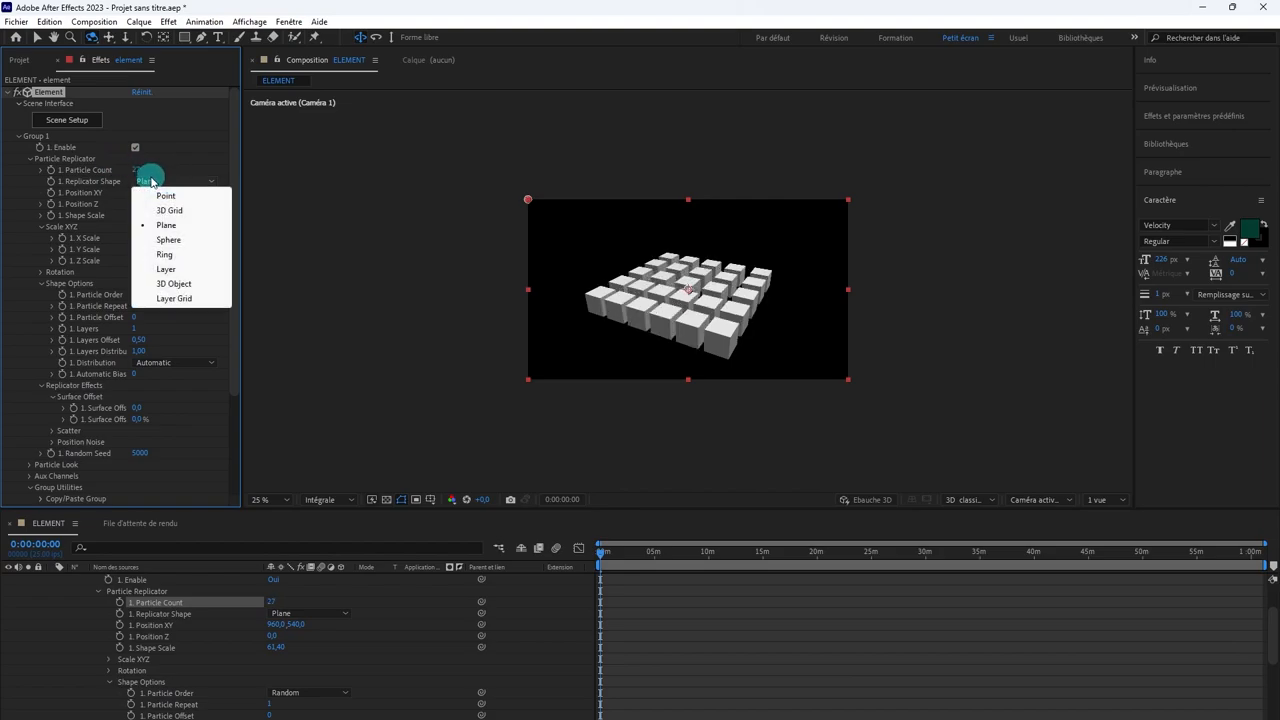
{"action": "left_click", "coordinate": [174, 240]}
{"action": "mouse_move", "coordinate": [674, 274]}
{"action": "left_mouse_down"}
{"action": "mouse_move", "coordinate": [676, 296]}
{"action": "mouse_move", "coordinate": [746, 289]}
{"action": "mouse_move", "coordinate": [720, 266]}
{"action": "mouse_move", "coordinate": [660, 264]}
{"action": "left_mouse_up"}
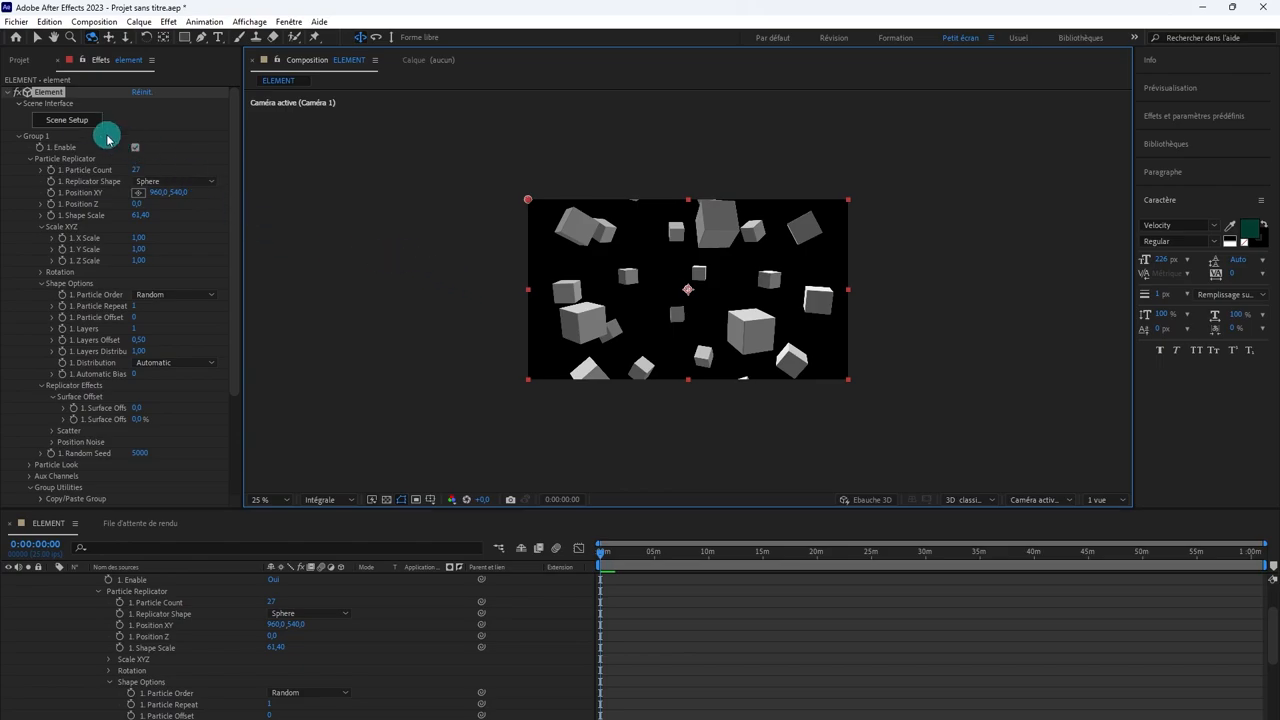
Step: Open and leave the Element Scene Setup without changes, and delete the Element effect from the element layer
{"action": "left_click", "coordinate": [62, 121]}
{"action": "left_click", "coordinate": [51, 95]}
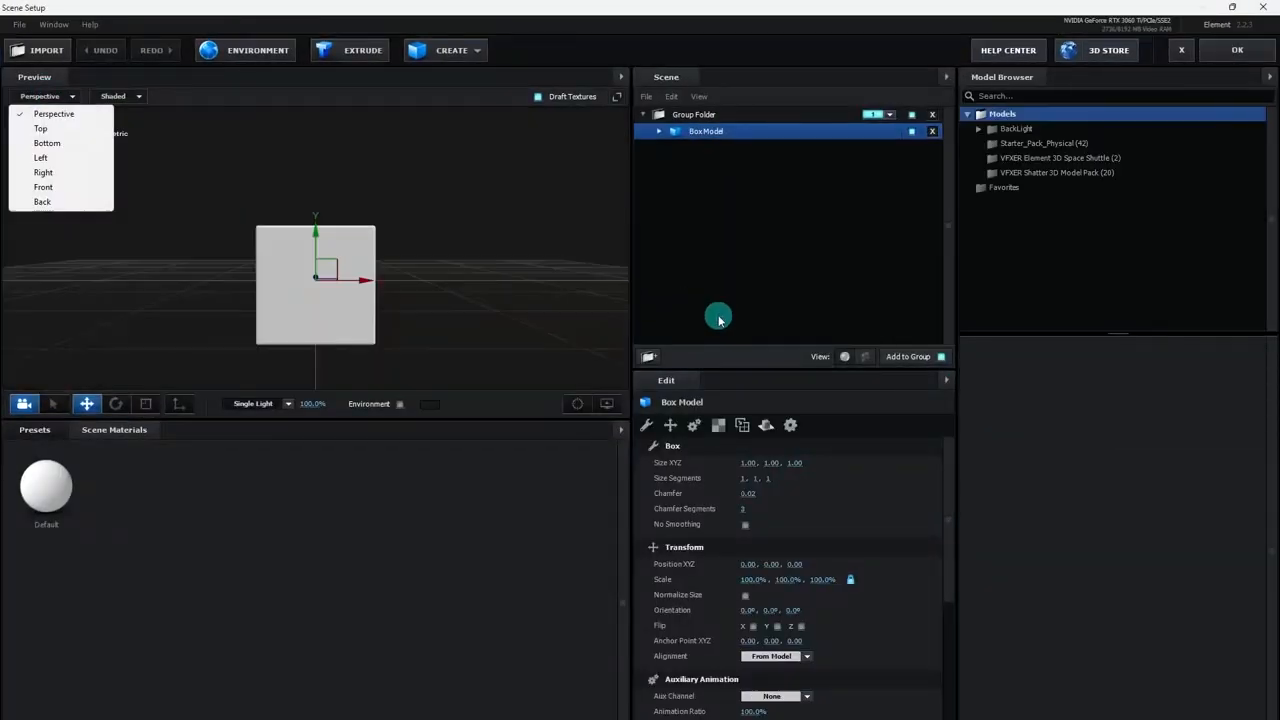
{"action": "left_click", "coordinate": [1198, 60]}
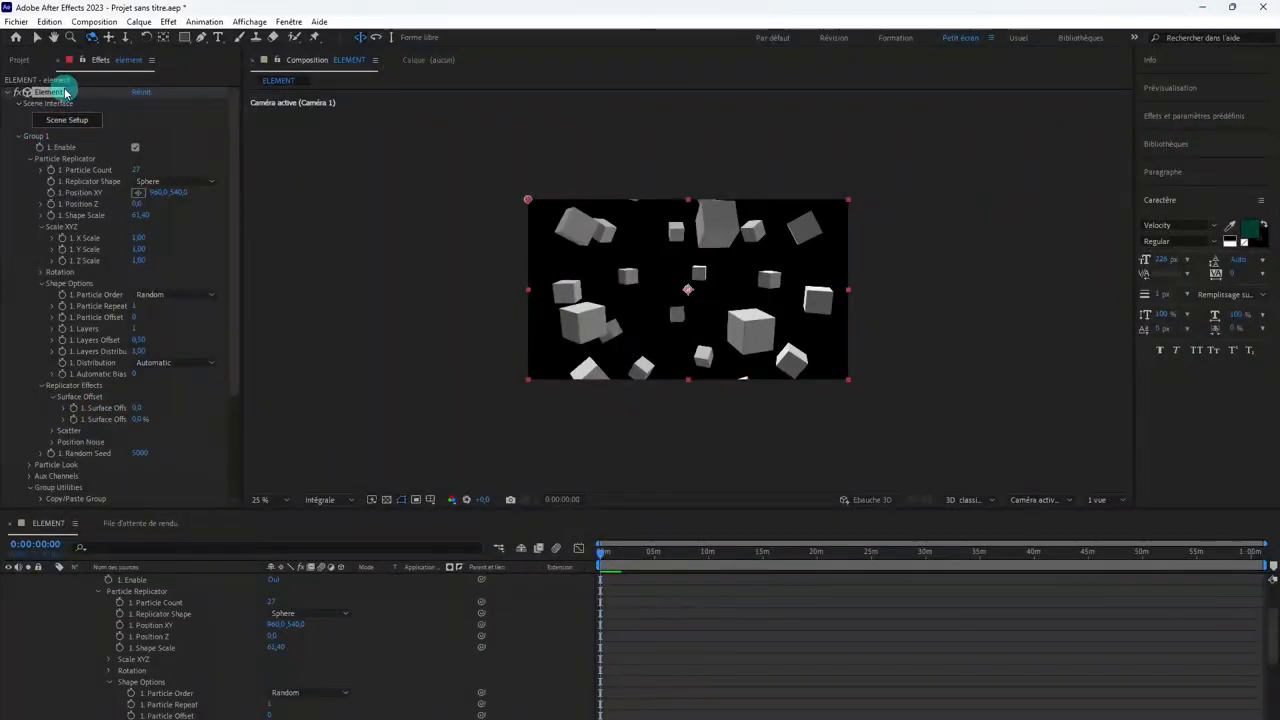
{"action": "key", "text": "Delete"}
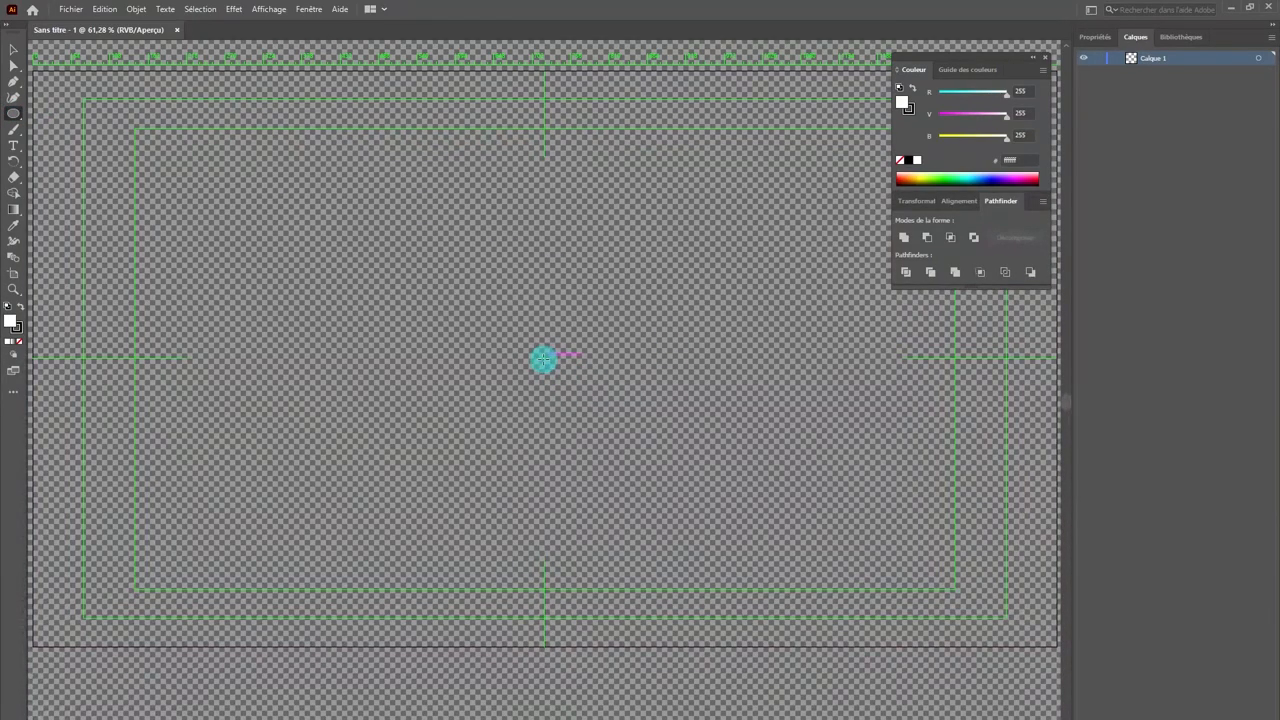
Step: Switch to Illustrator and draw a circle about 761 px in diameter from the artboard's centre, with no fill
{"action": "left_click_drag", "start_coordinate": [543, 357], "coordinate": [343, 220]}
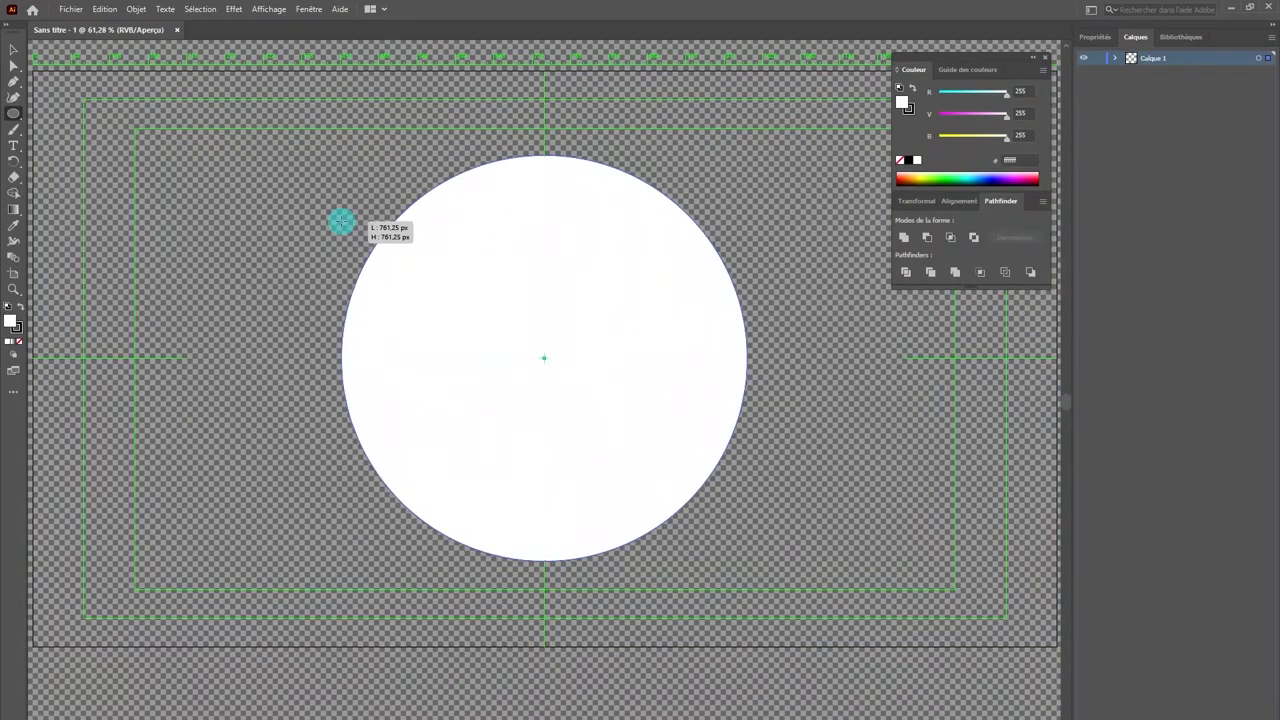
{"action": "left_click", "coordinate": [19, 343]}
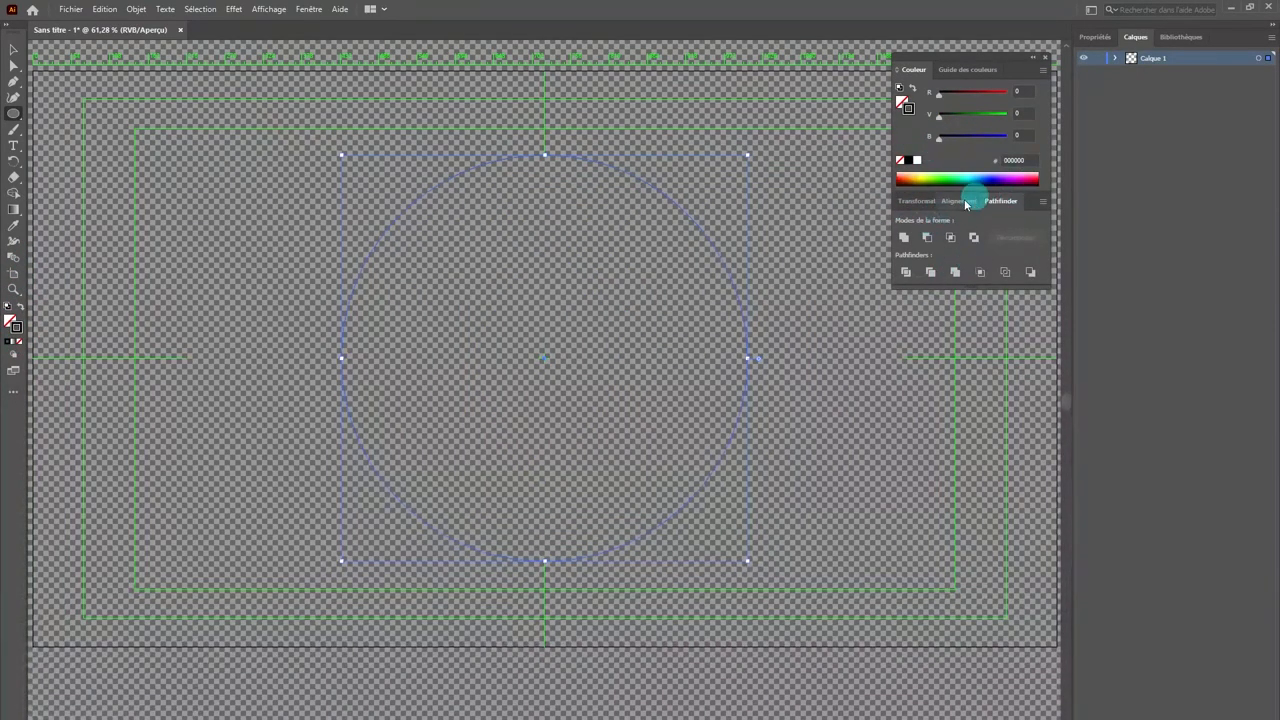
Step: Set the circle's stroke weight to 49 pt
{"action": "left_click", "coordinate": [1097, 36]}
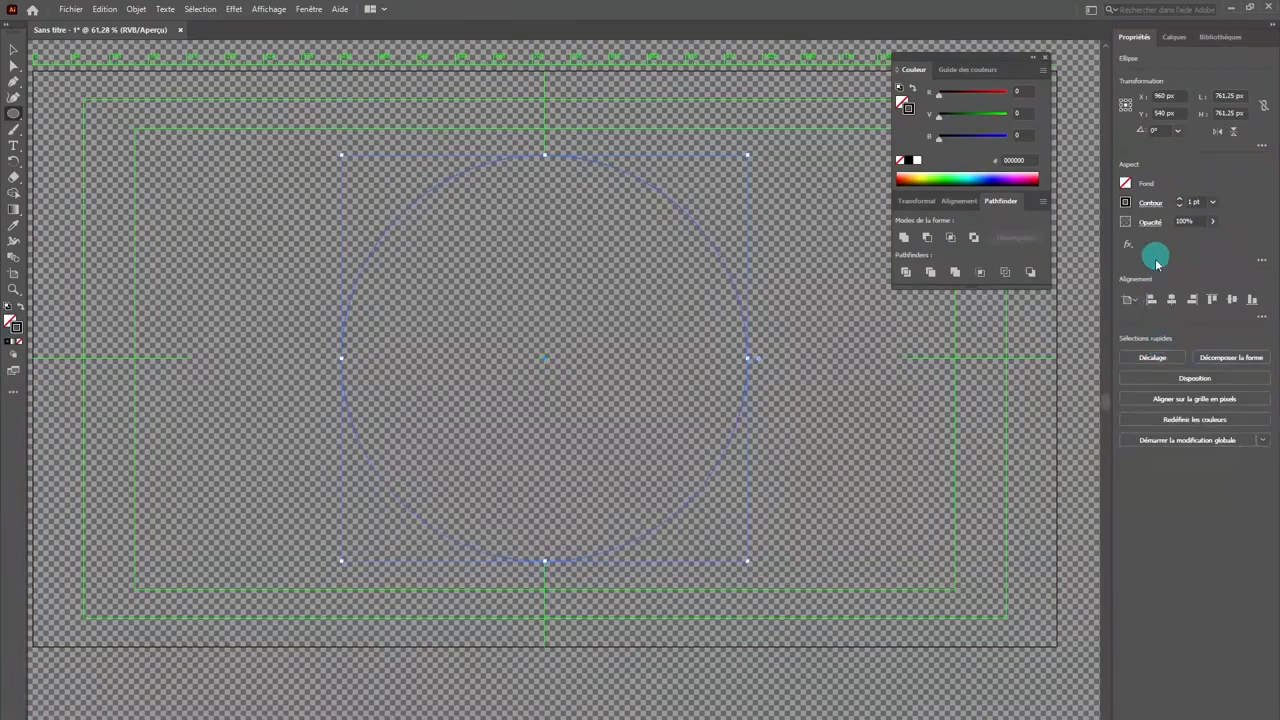
{"action": "left_click", "coordinate": [1181, 200]}
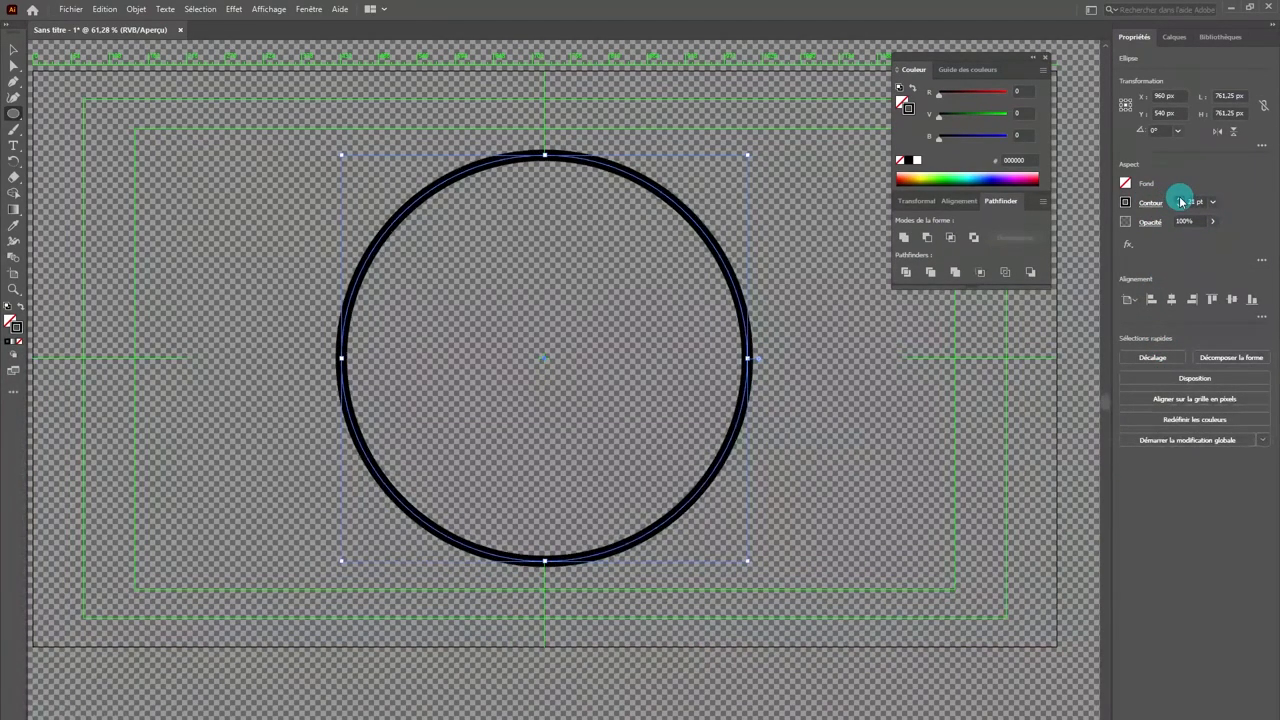
{"action": "left_click", "coordinate": [1181, 200]}
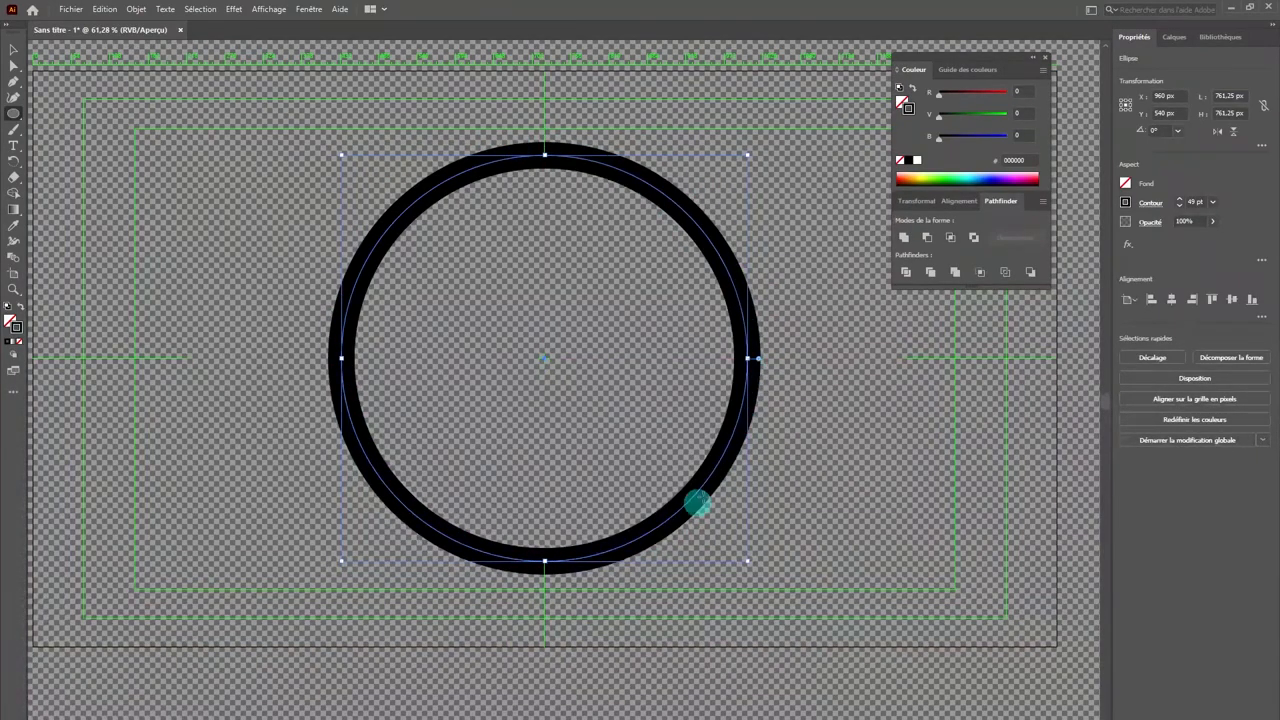
Step: Convert the circle's 49 pt stroke into an outlined shape with Outline Stroke
{"action": "left_click", "coordinate": [165, 9]}
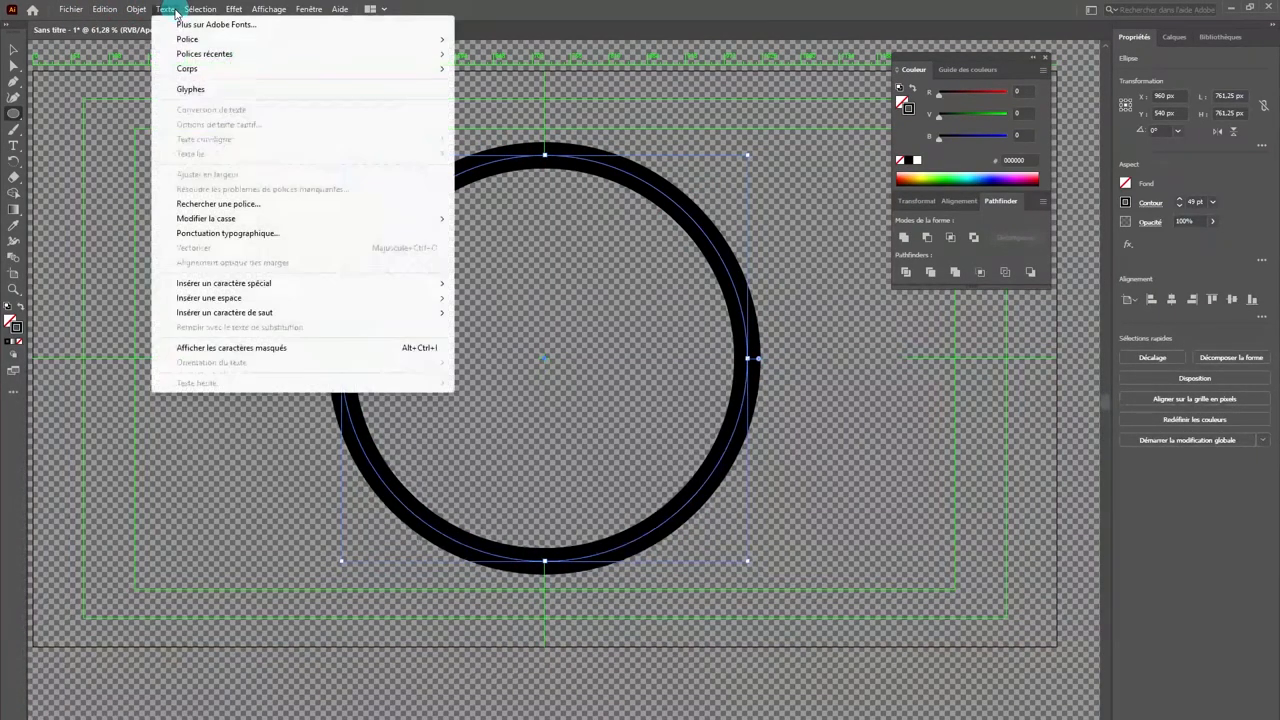
{"action": "mouse_move", "coordinate": [136, 9]}
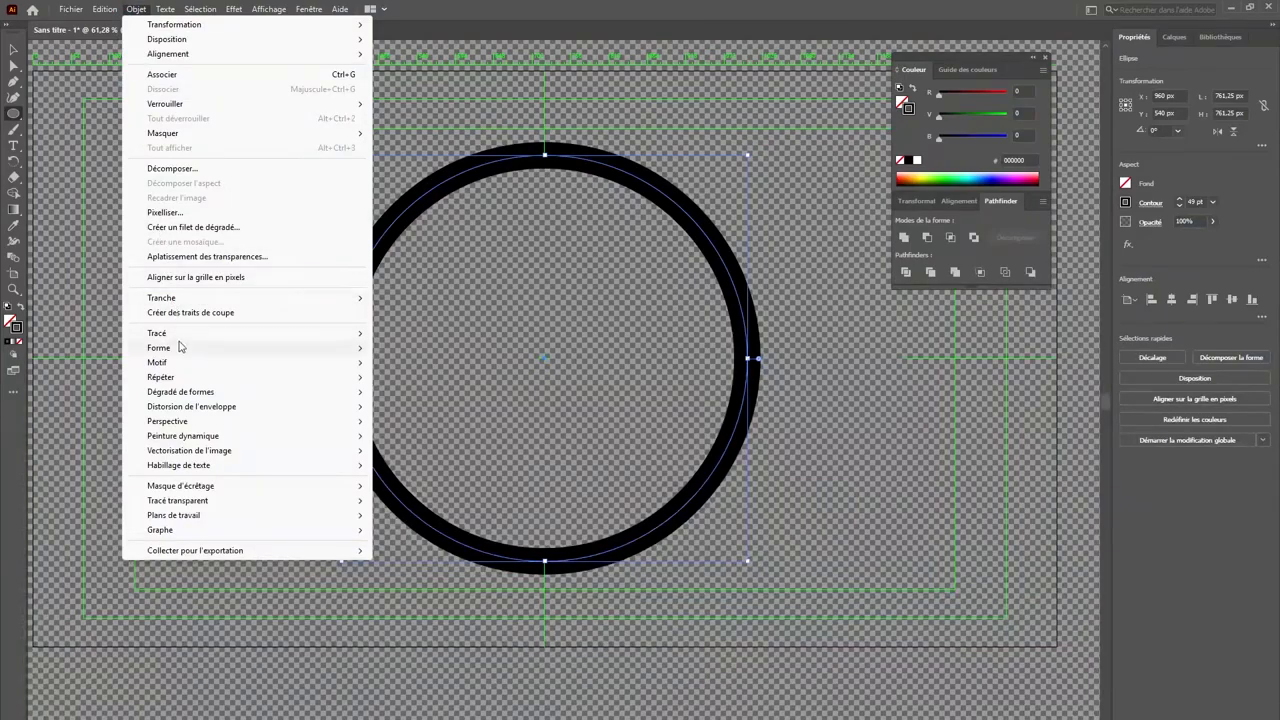
{"action": "mouse_move", "coordinate": [184, 338]}
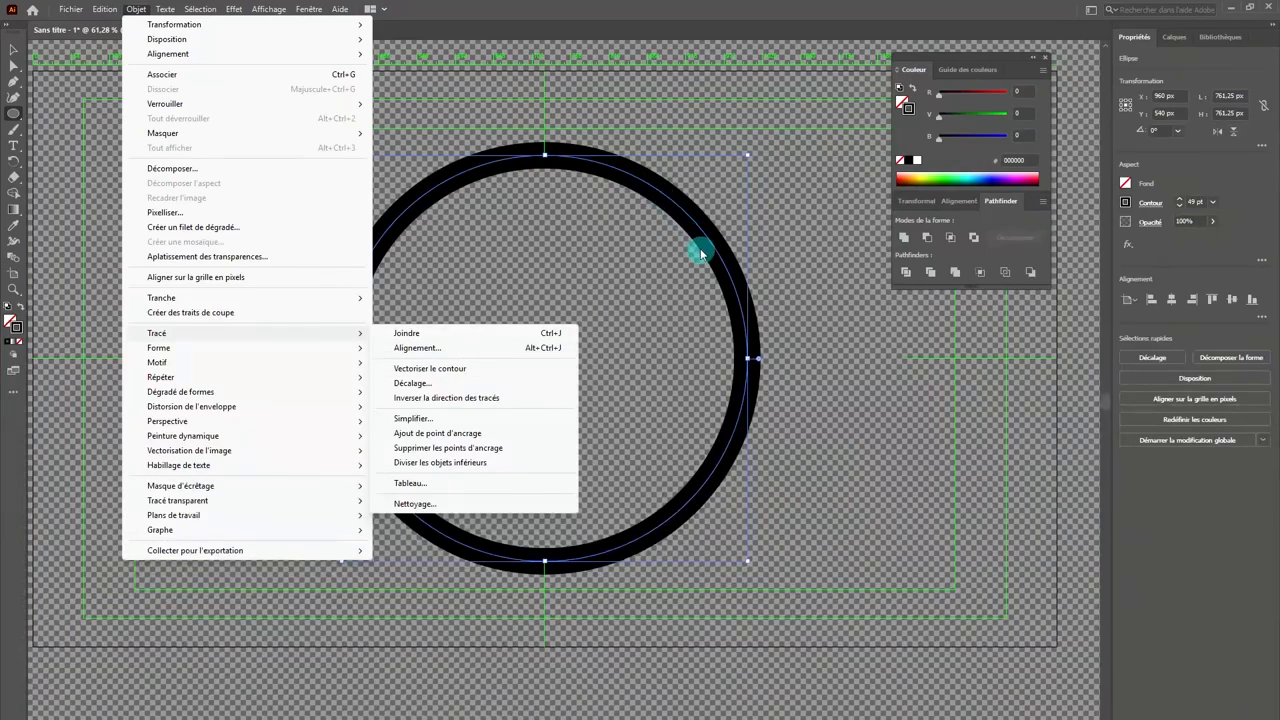
{"action": "left_click", "coordinate": [431, 372]}
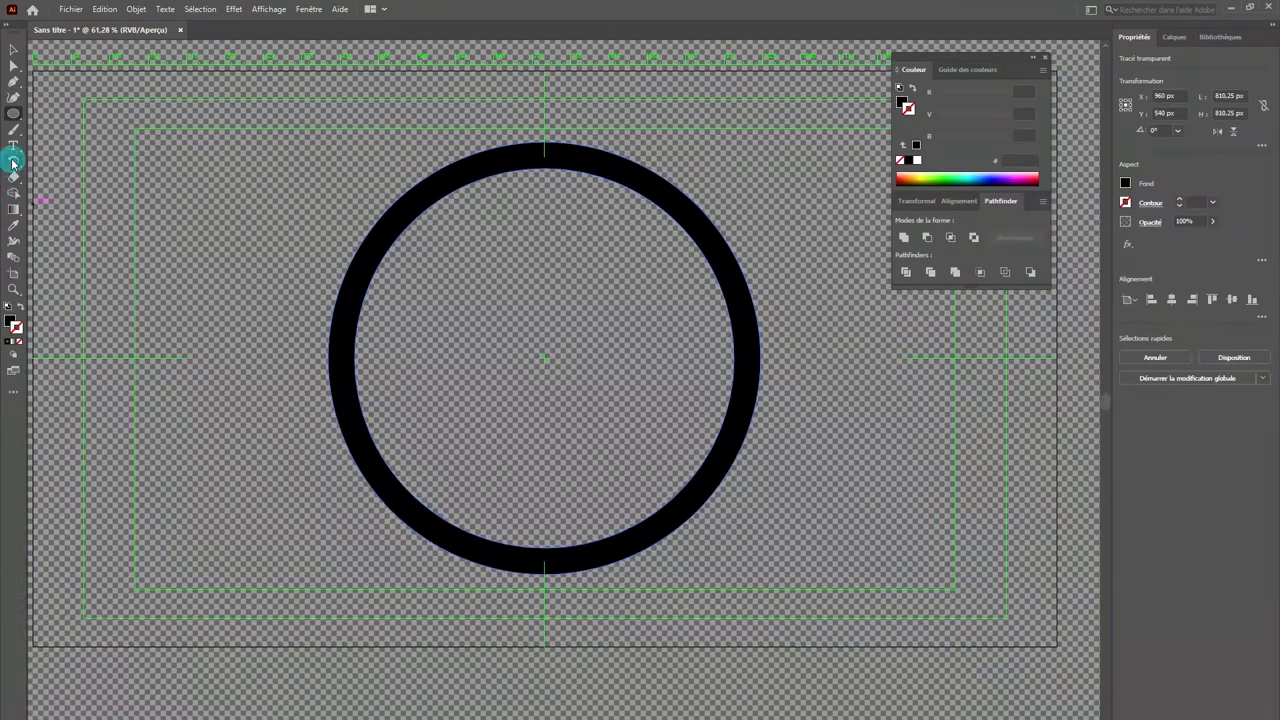
Step: Draw a hexagon about 173 × 149 px from the artboard's centre
{"action": "left_click", "coordinate": [13, 117]}
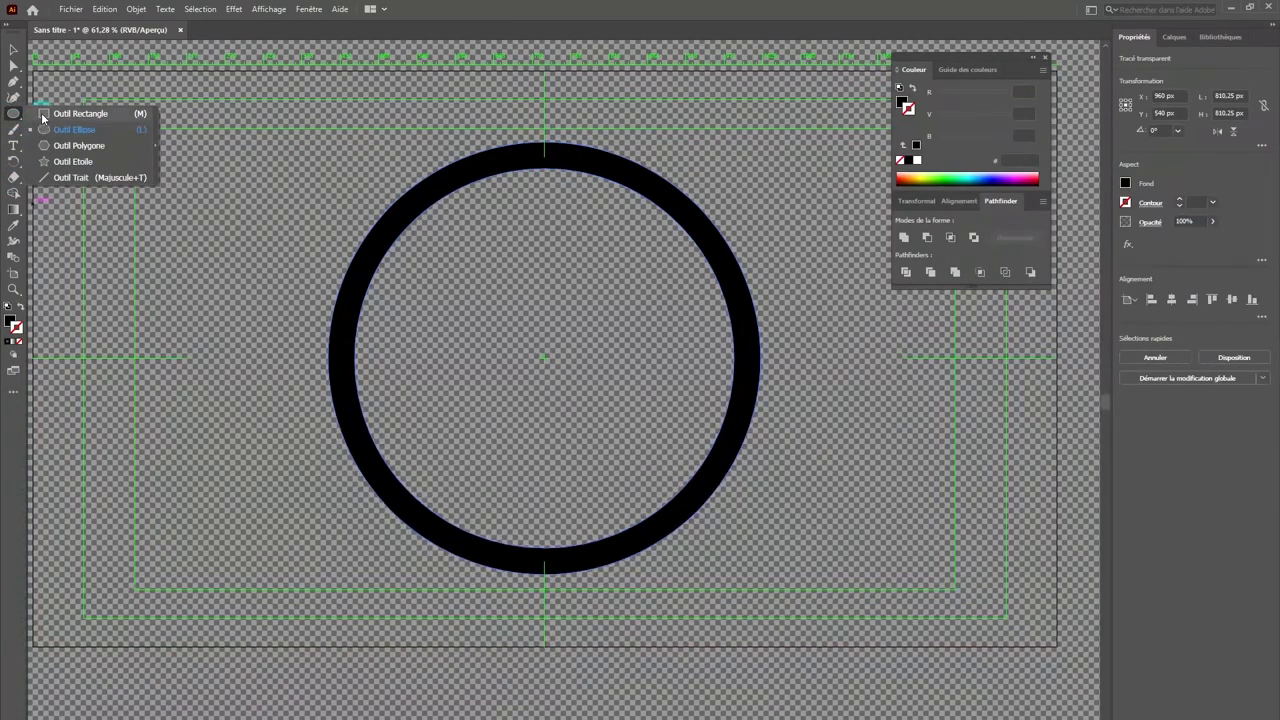
{"action": "left_click", "coordinate": [60, 146]}
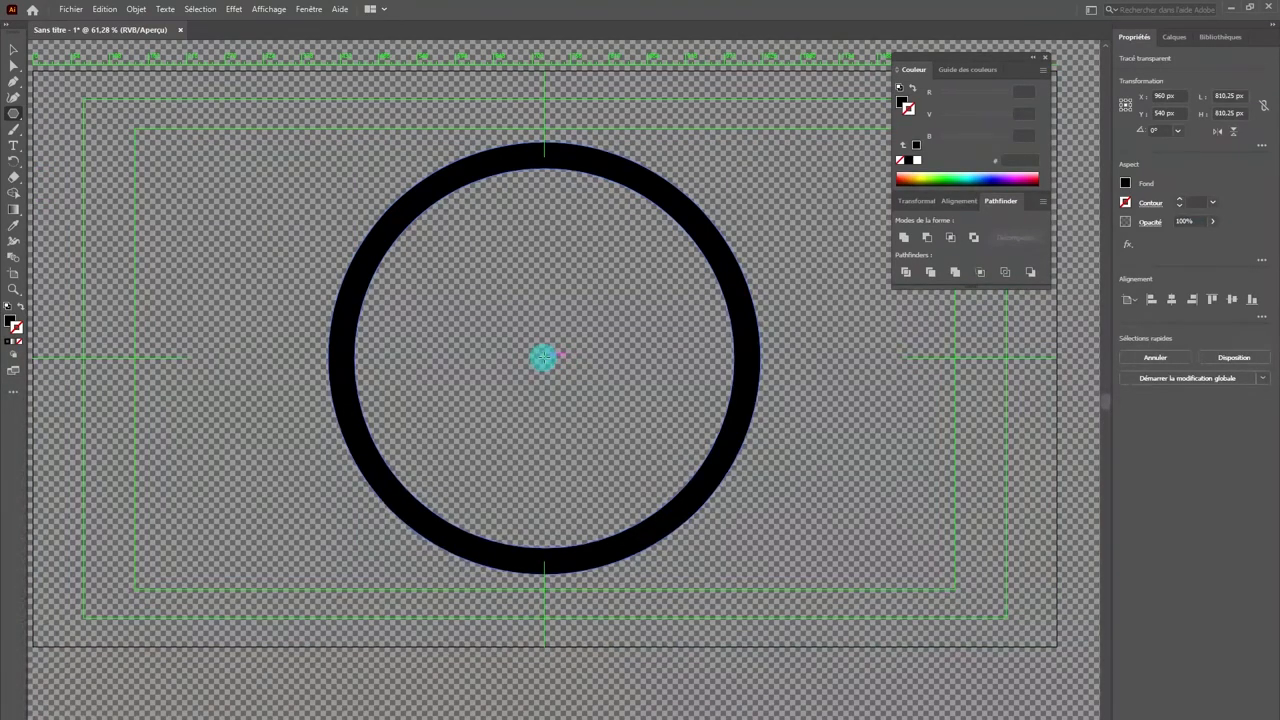
{"action": "mouse_move", "coordinate": [541, 356]}
{"action": "left_mouse_down"}
{"action": "mouse_move", "coordinate": [521, 342]}
{"action": "mouse_move", "coordinate": [506, 354]}
{"action": "mouse_move", "coordinate": [515, 362]}
{"action": "mouse_move", "coordinate": [500, 352]}
{"action": "left_mouse_up"}
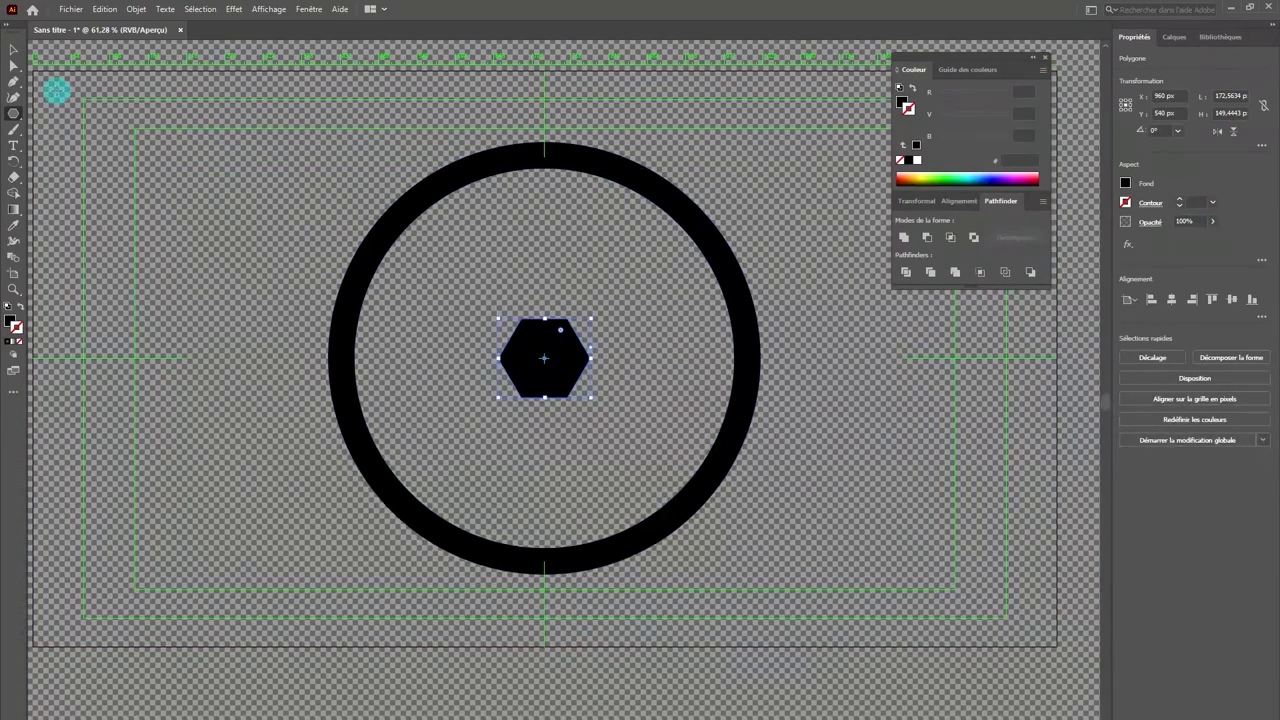
Step: Move the hexagon onto the ring's right edge at the same height and place a copy on the opposite edge
{"action": "left_click", "coordinate": [16, 51]}
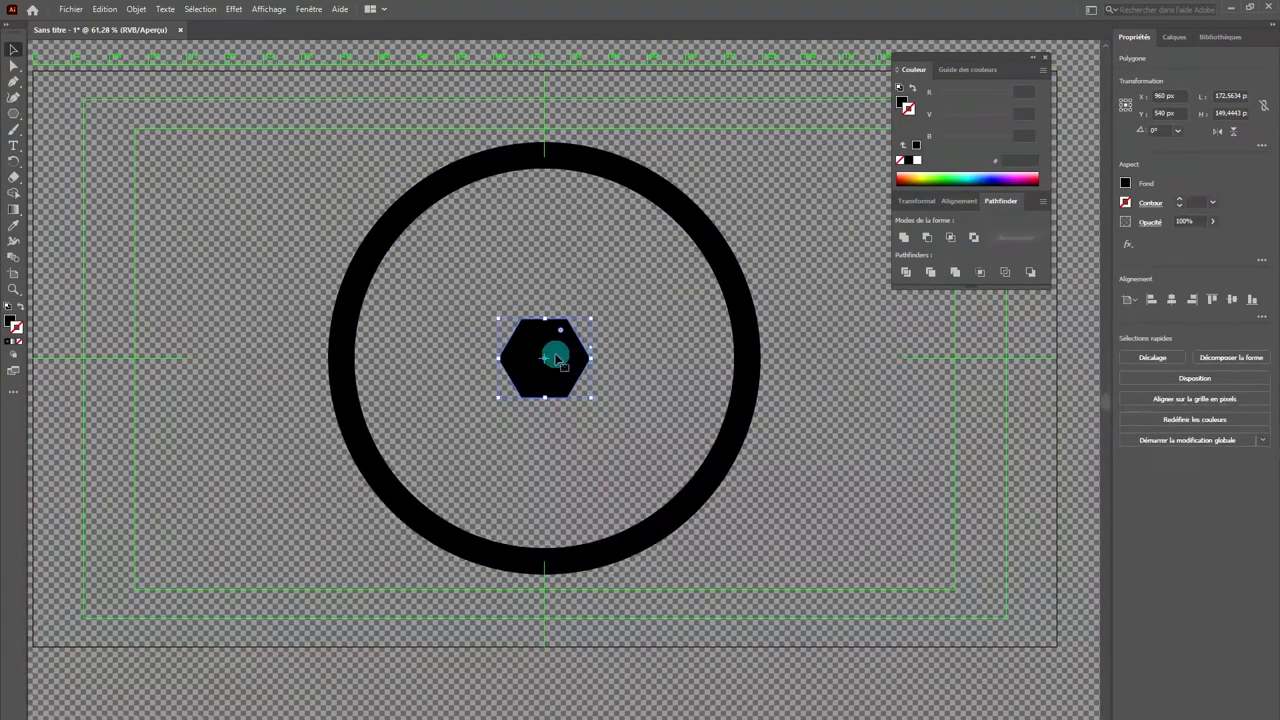
{"action": "left_click_drag", "start_coordinate": [558, 358], "coordinate": [751, 354]}
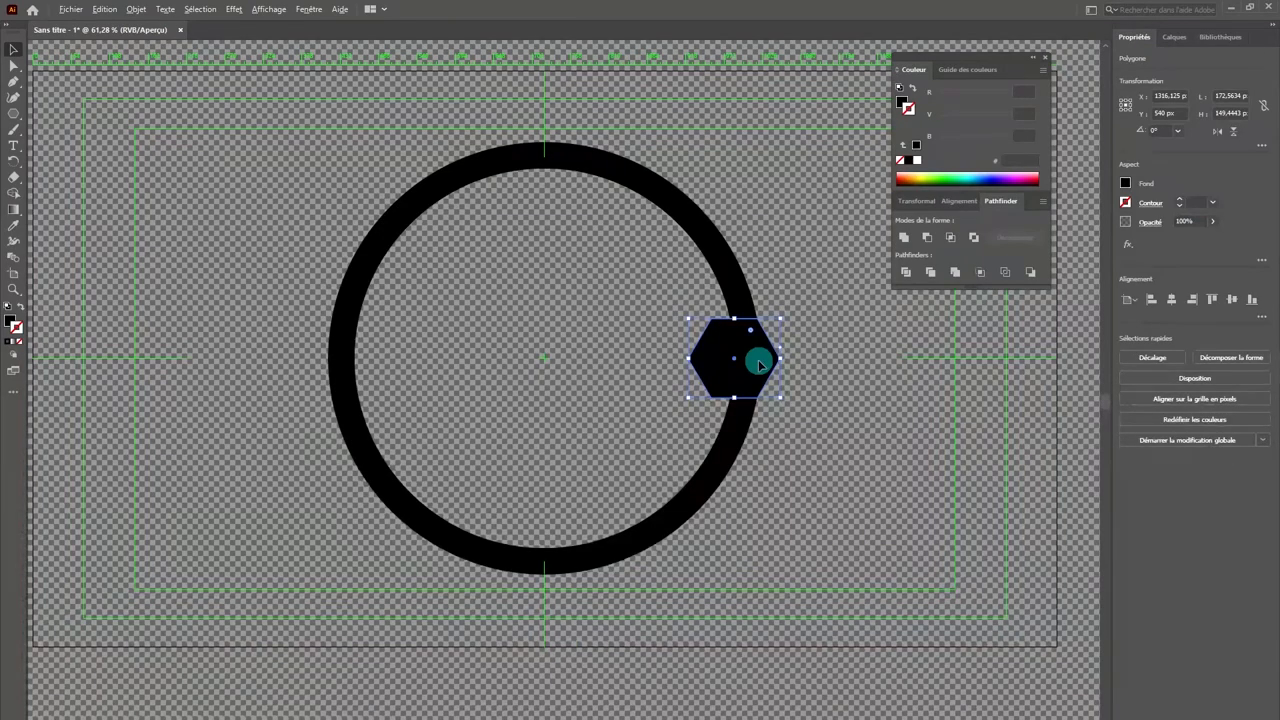
{"action": "left_click_drag", "start_coordinate": [760, 364], "coordinate": [380, 344]}
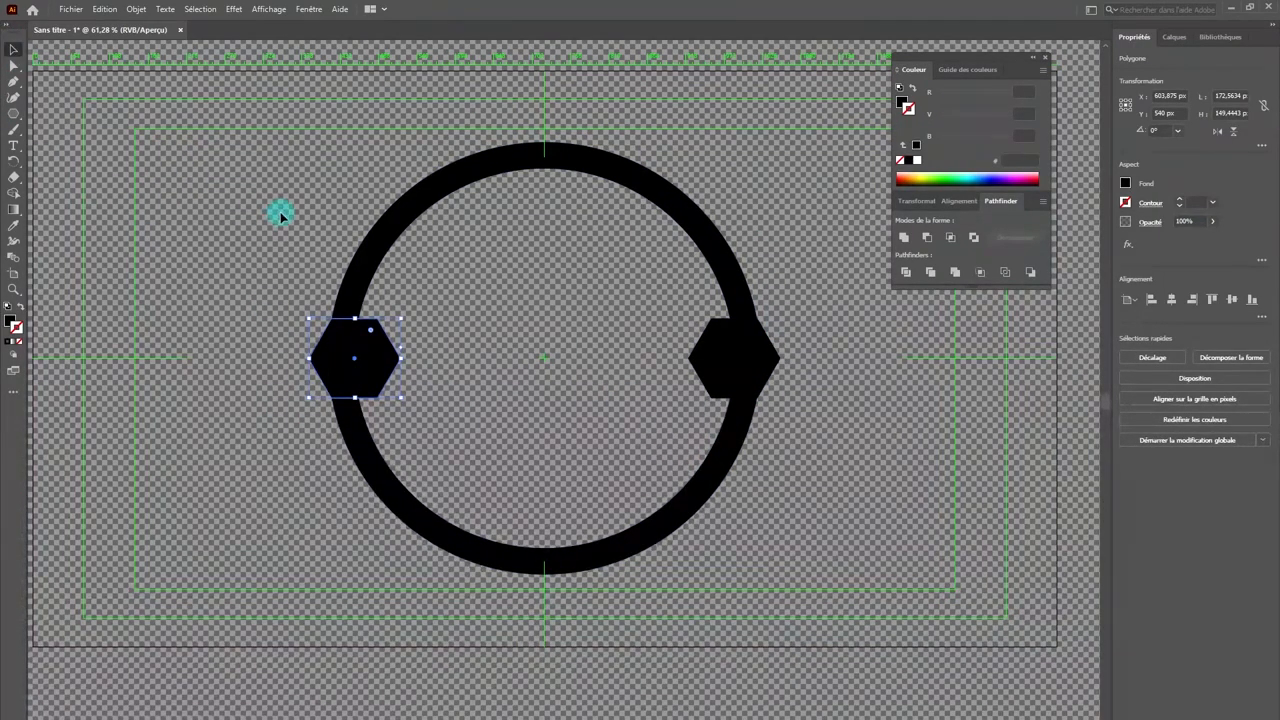
Step: Select the ring and both hexagons and unite them into a single shape with Pathfinder
{"action": "key", "text": "ctrl+a"}
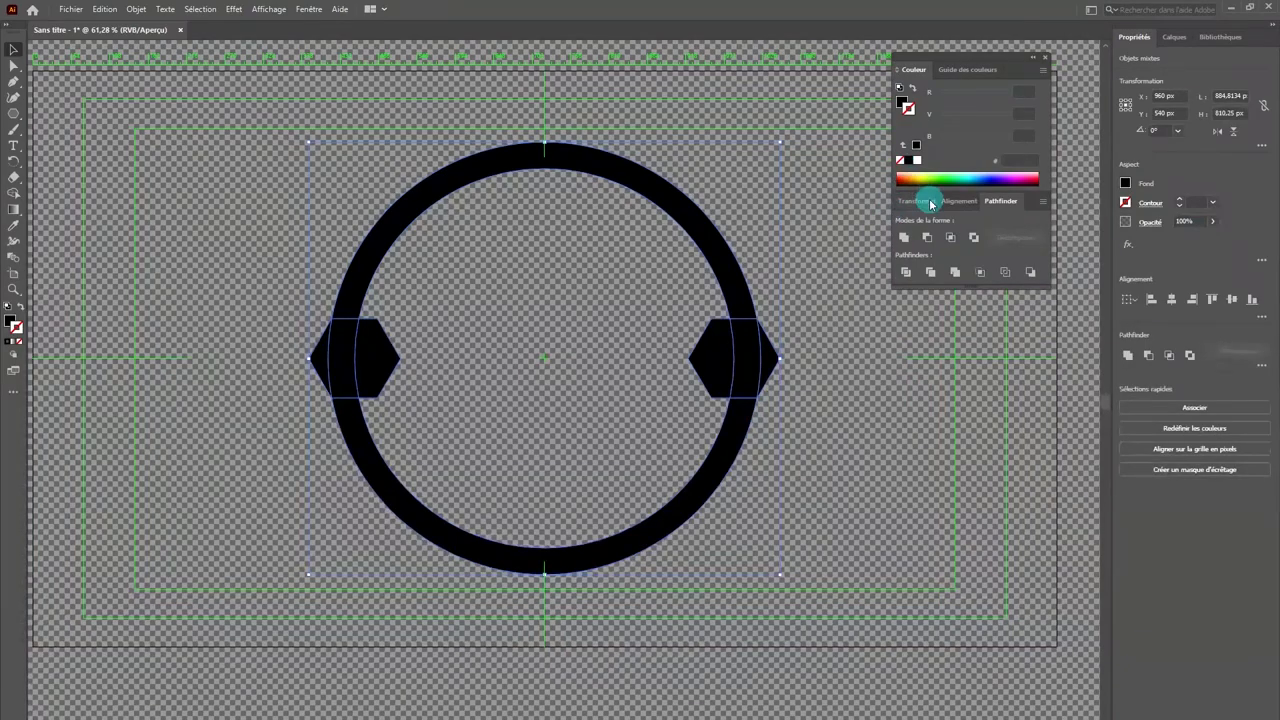
{"action": "left_click", "coordinate": [904, 237]}
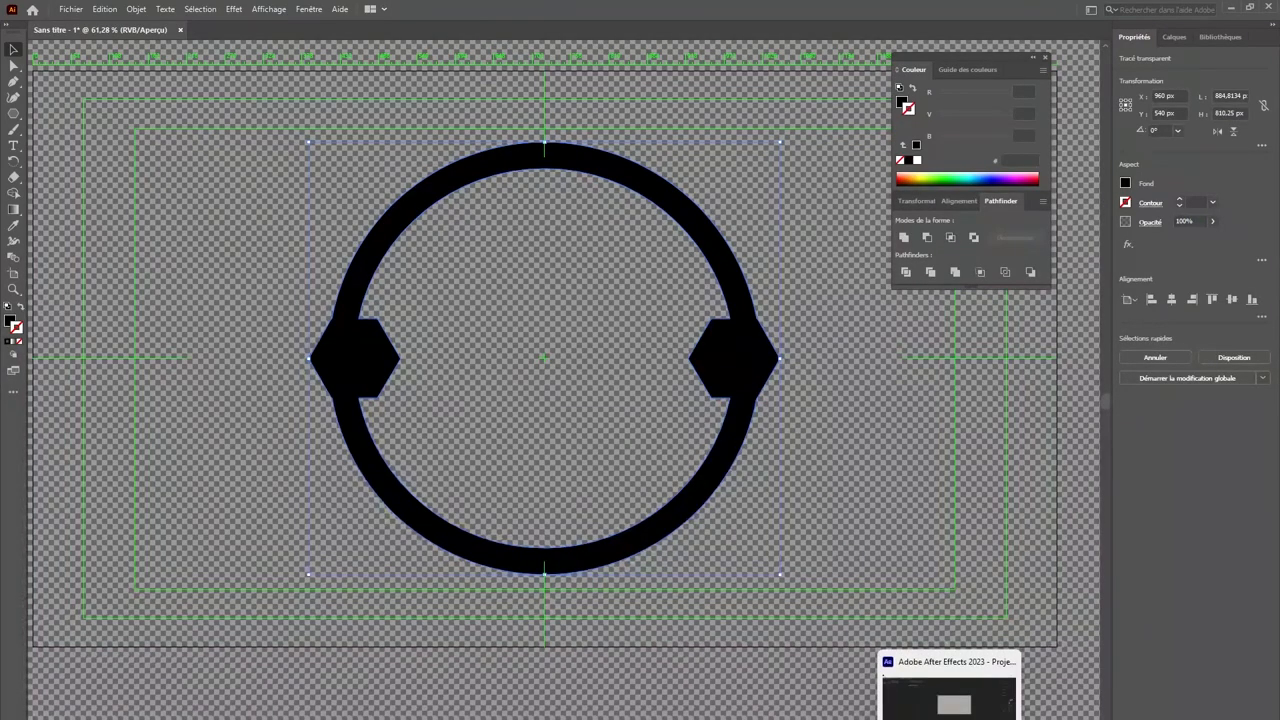
Step: Switch to After Effects, create a 1920 × 1080 px solid named map tunel, and paste the Illustrator shape onto it as masks
{"action": "left_click", "coordinate": [951, 716]}
{"action": "left_click", "coordinate": [697, 711]}
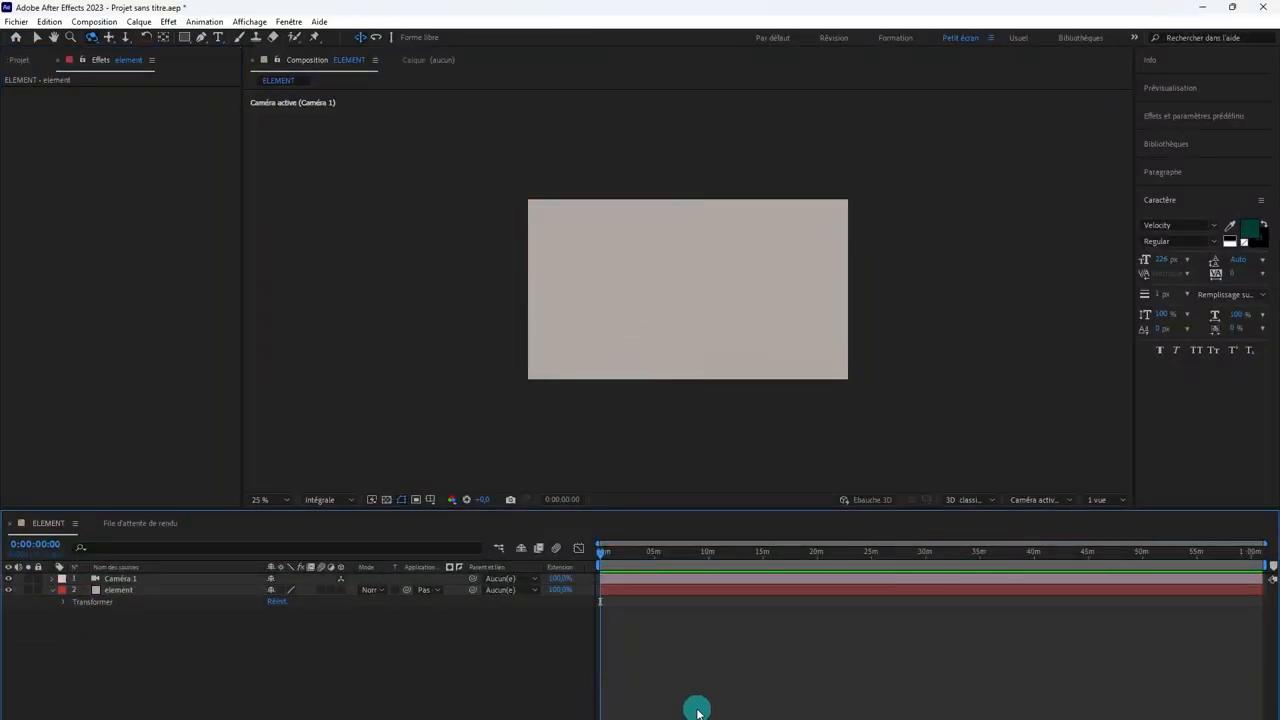
{"action": "key", "text": "ctrl+y"}
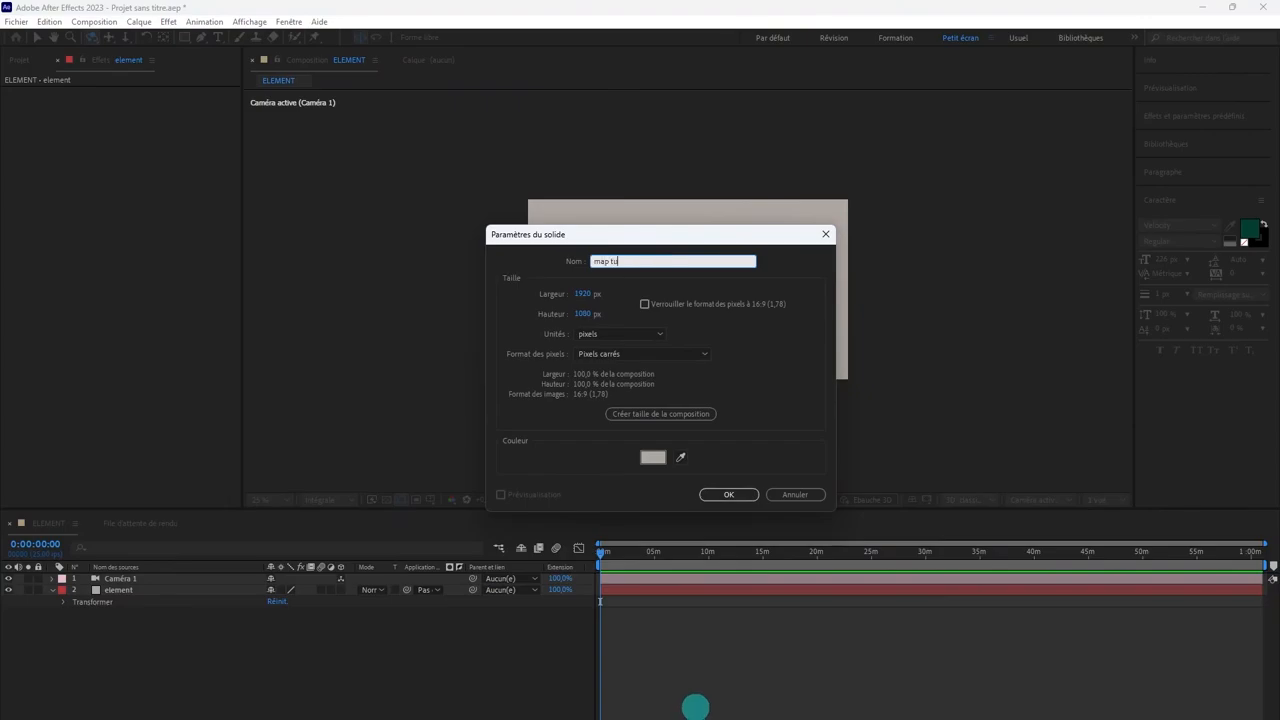
{"action": "key", "text": "Return"}
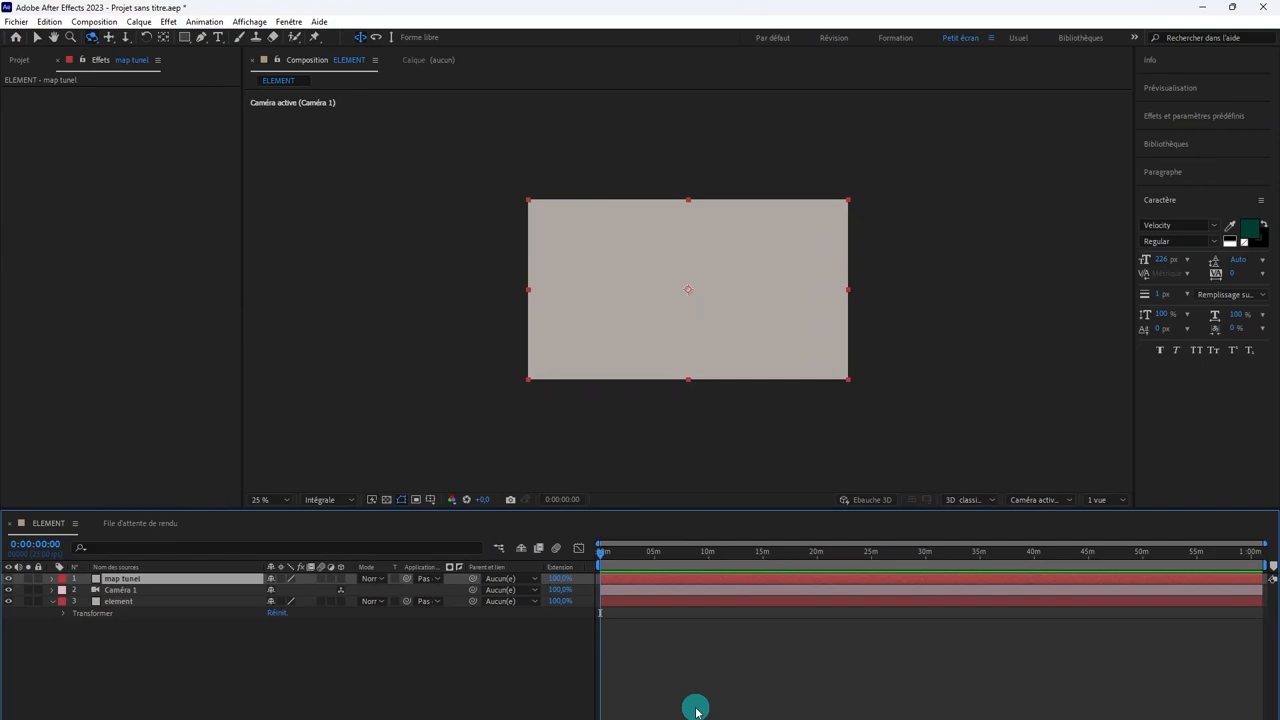
{"action": "key", "text": "ctrl+v"}
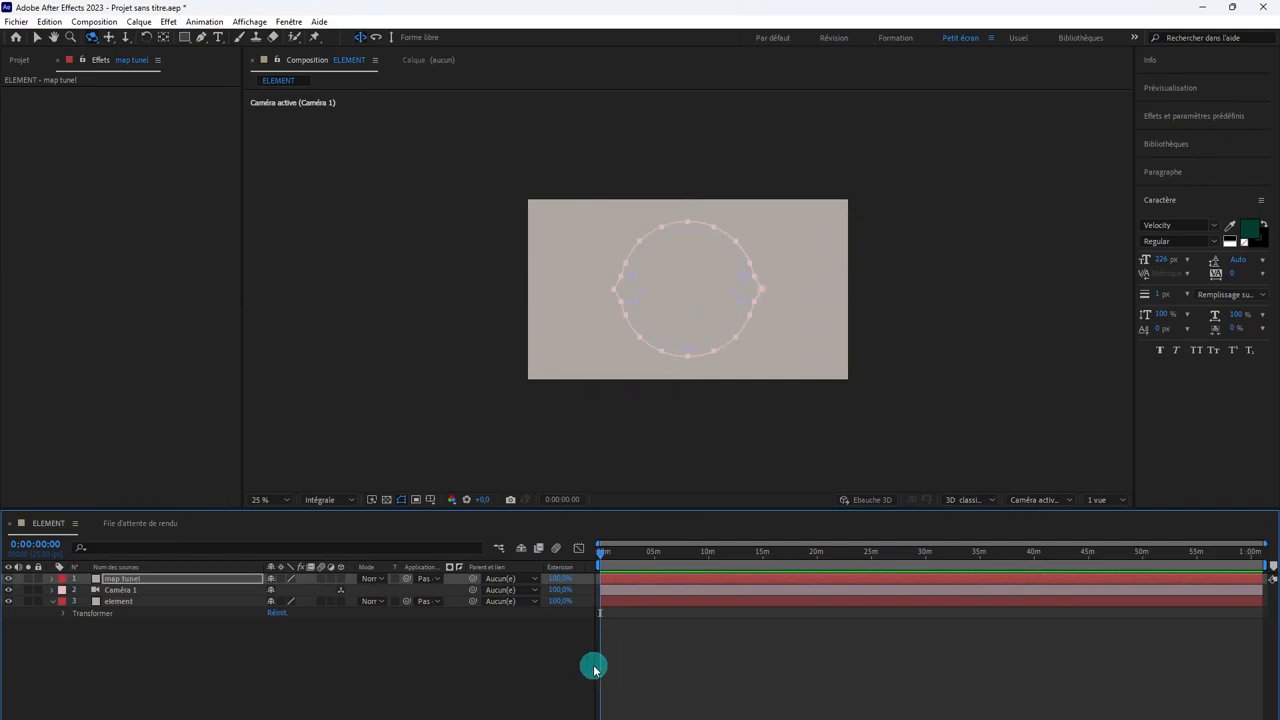
Step: Move the map tunel layer beneath the element layer and hide the element layer to view the masked ring
{"action": "left_click", "coordinate": [674, 709]}
{"action": "left_click", "coordinate": [649, 579]}
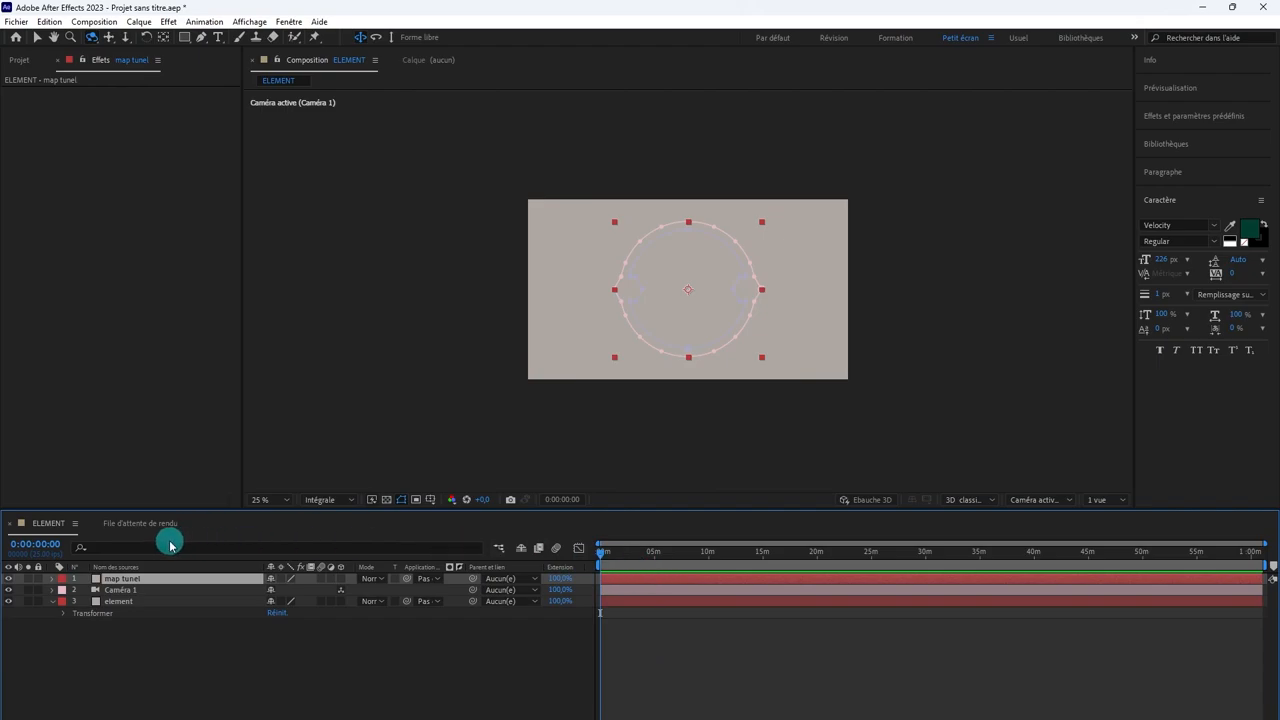
{"action": "mouse_move", "coordinate": [149, 580]}
{"action": "left_mouse_down"}
{"action": "mouse_move", "coordinate": [148, 617]}
{"action": "mouse_move", "coordinate": [128, 612]}
{"action": "left_mouse_up"}
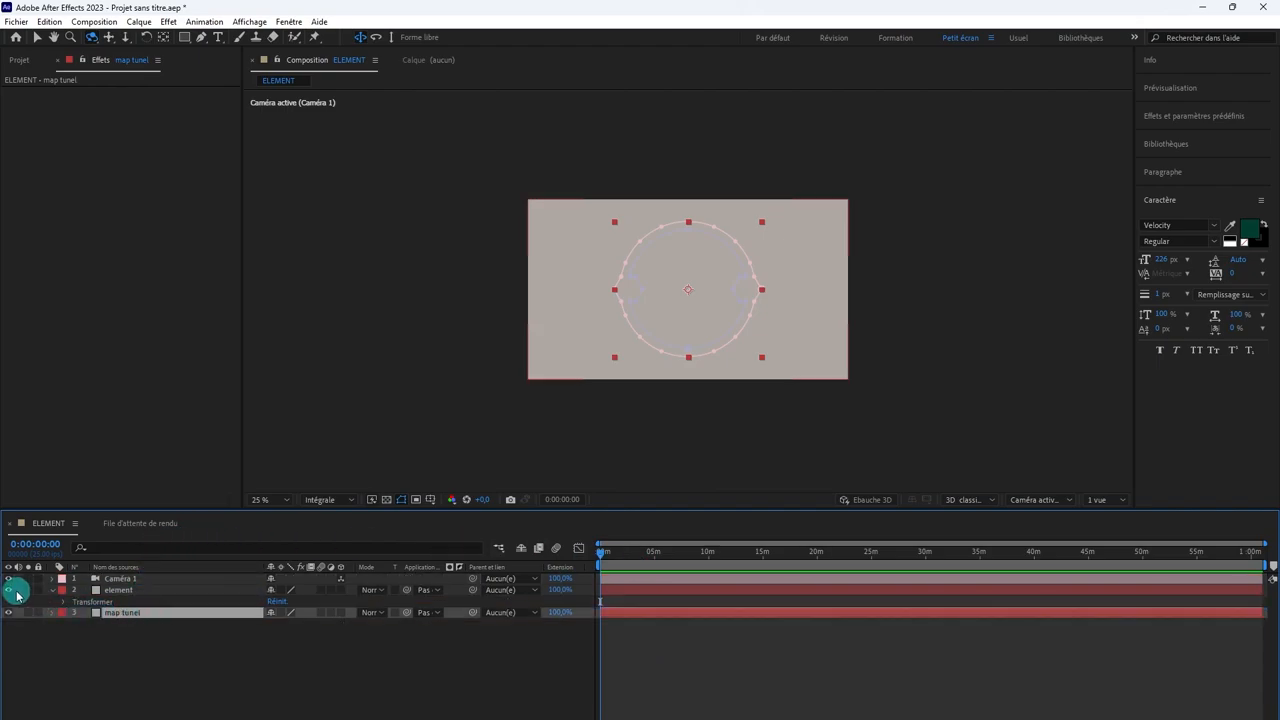
{"action": "left_click", "coordinate": [689, 709]}
{"action": "left_click", "coordinate": [649, 618]}
{"action": "left_click", "coordinate": [88, 592]}
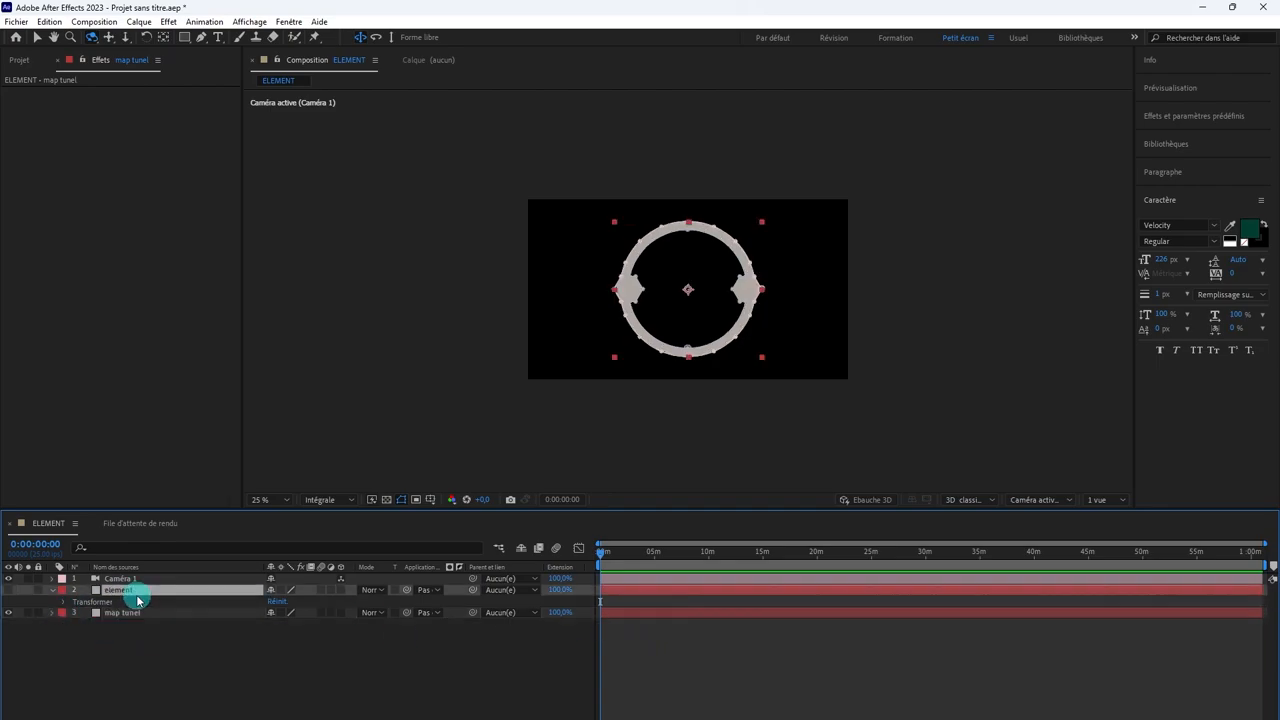
{"action": "left_click", "coordinate": [8, 590]}
{"action": "left_click", "coordinate": [8, 590]}
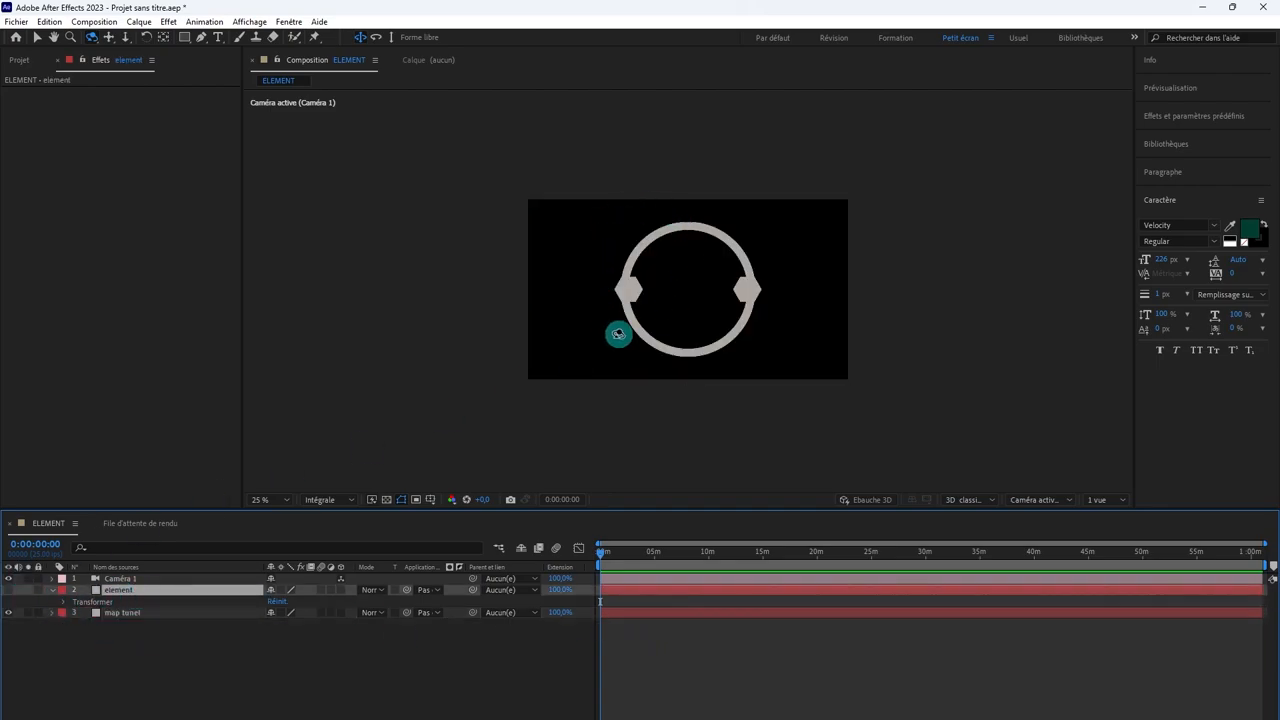
{"action": "scroll", "coordinate": [695, 298], "scroll_direction": "up", "scroll_amount": 2}
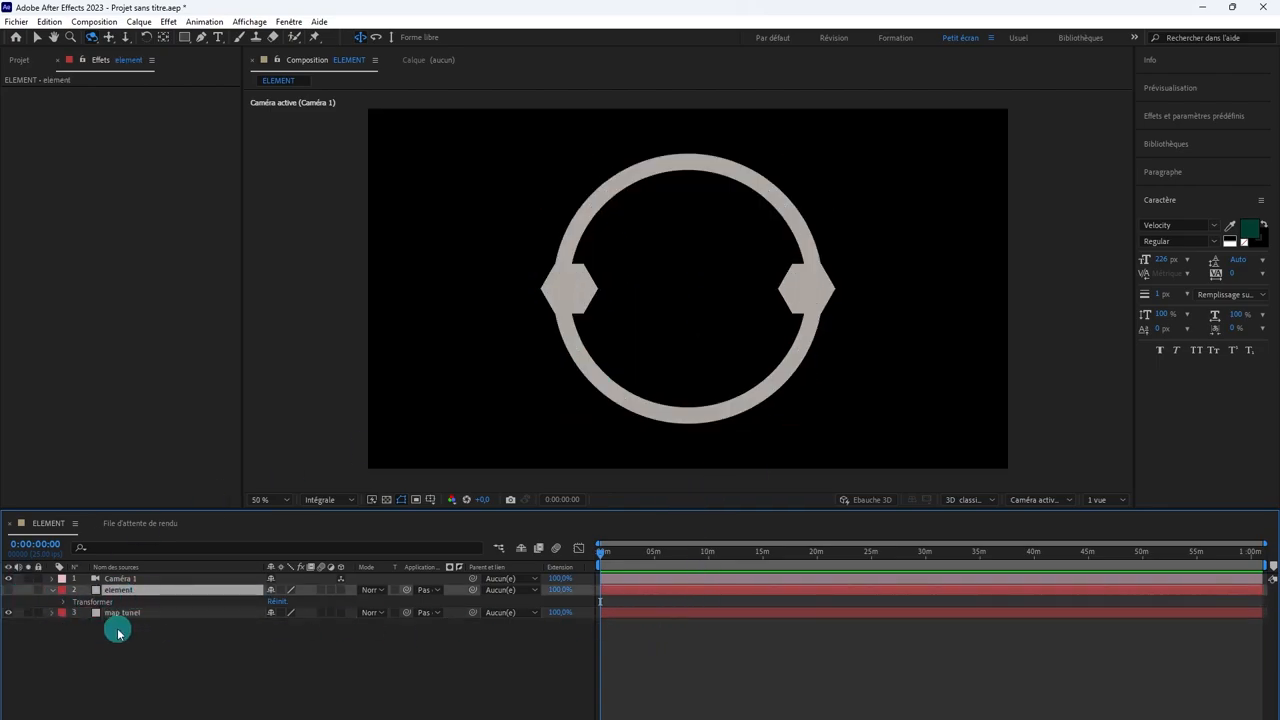
Step: Hide the map tunel layer and make the element layer visible
{"action": "left_click", "coordinate": [5, 613]}
{"action": "left_click", "coordinate": [8, 590]}
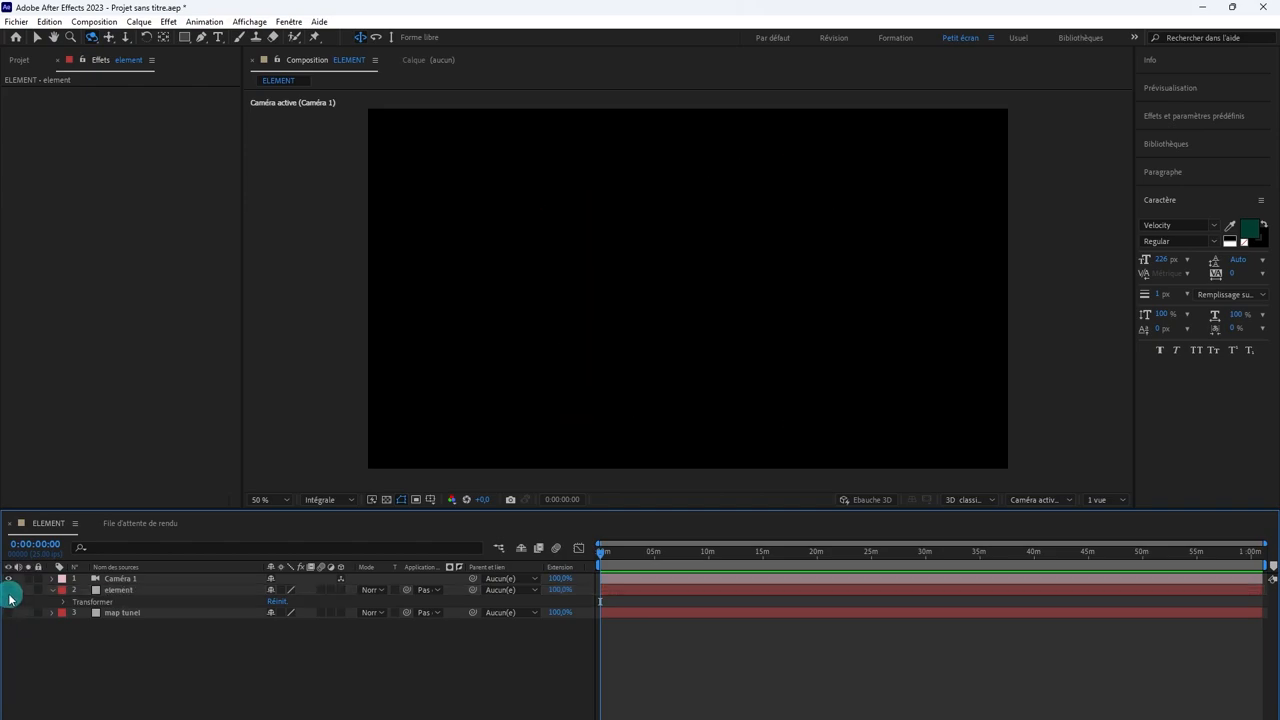
Step: Apply the Video Copilot Element effect to the element layer
{"action": "left_click", "coordinate": [135, 590]}
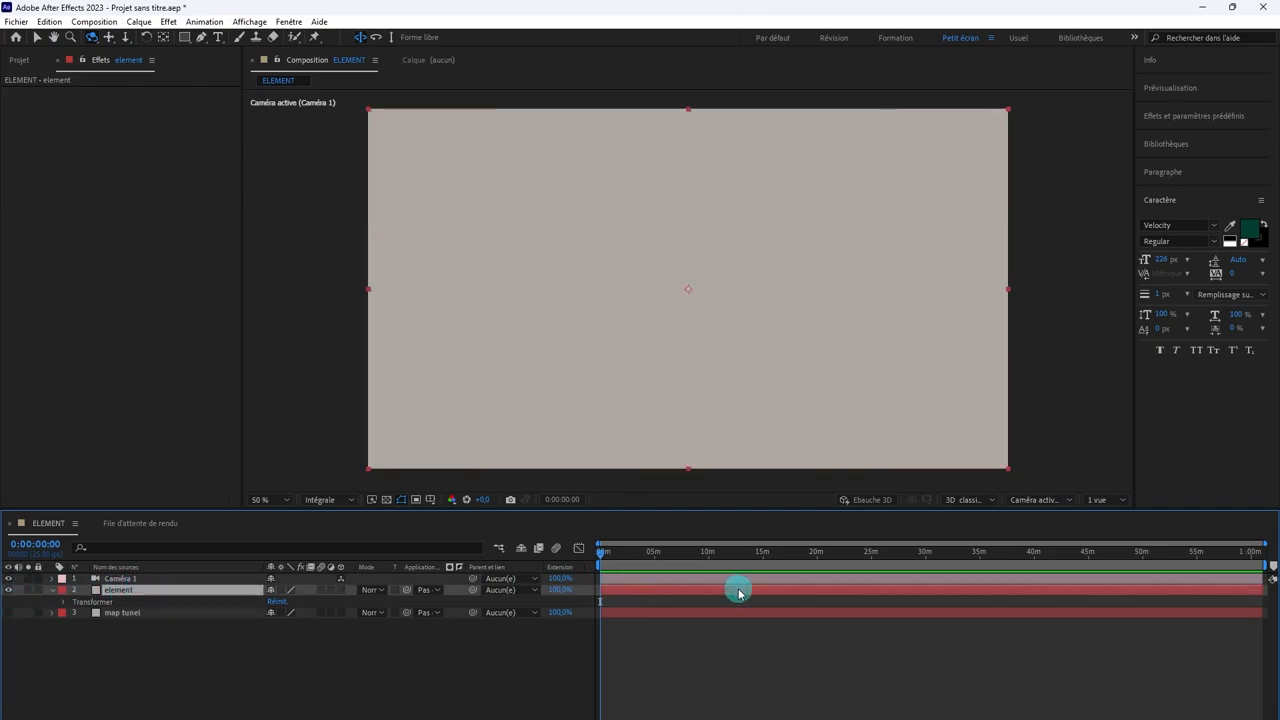
{"action": "right_click", "coordinate": [117, 145]}
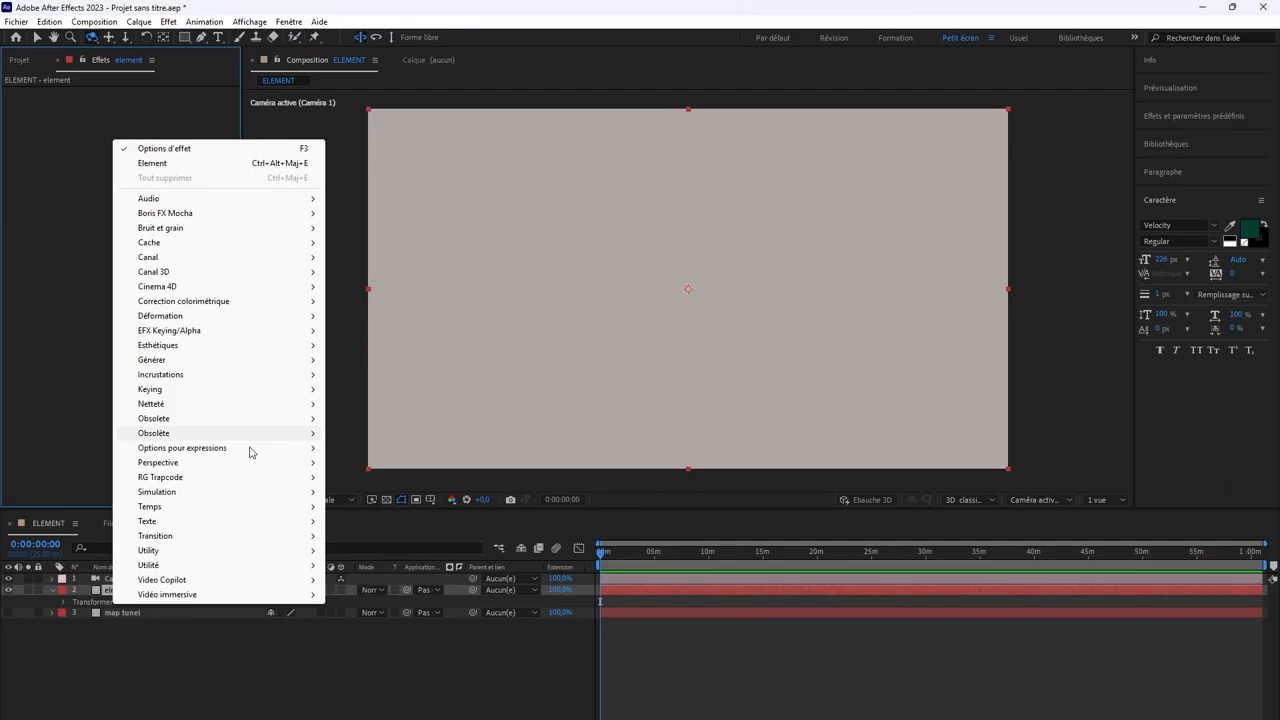
{"action": "mouse_move", "coordinate": [280, 588]}
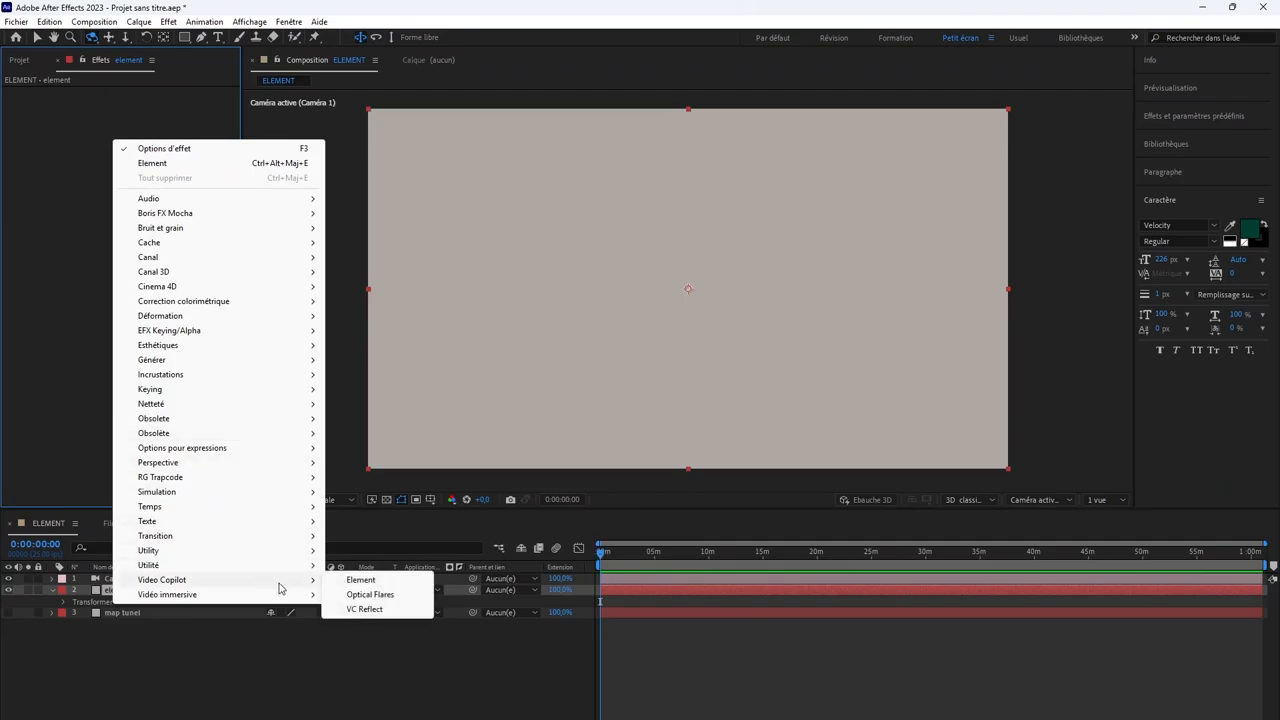
{"action": "left_click", "coordinate": [382, 580]}
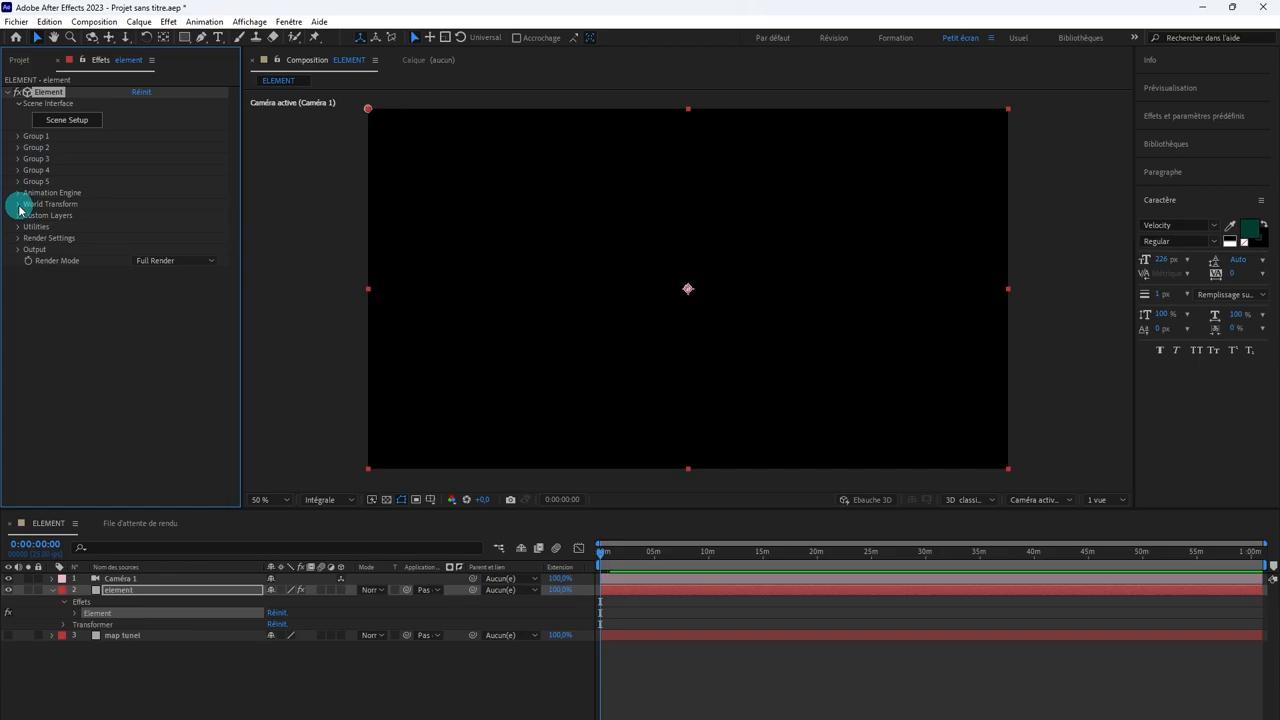
Step: In the Element effect's Custom Text and Masks settings, assign the map tunel layer to Path Layer 1
{"action": "left_click", "coordinate": [654, 634]}
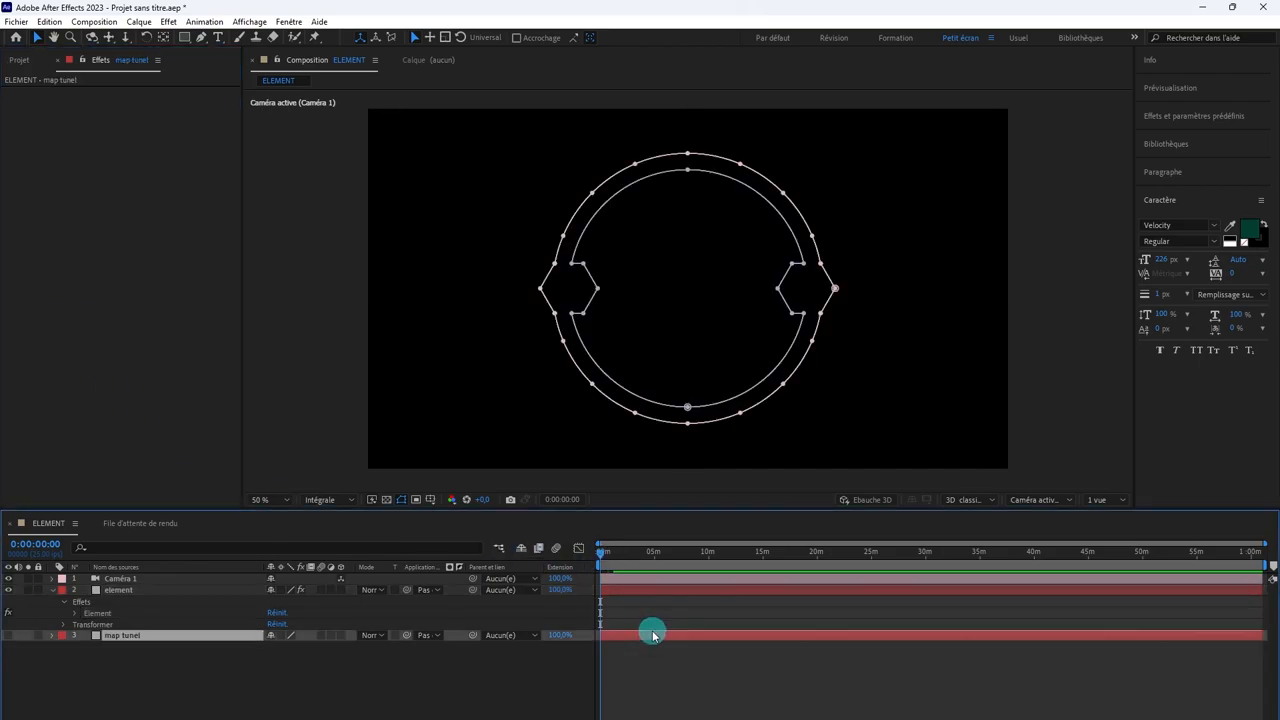
{"action": "left_click", "coordinate": [652, 591]}
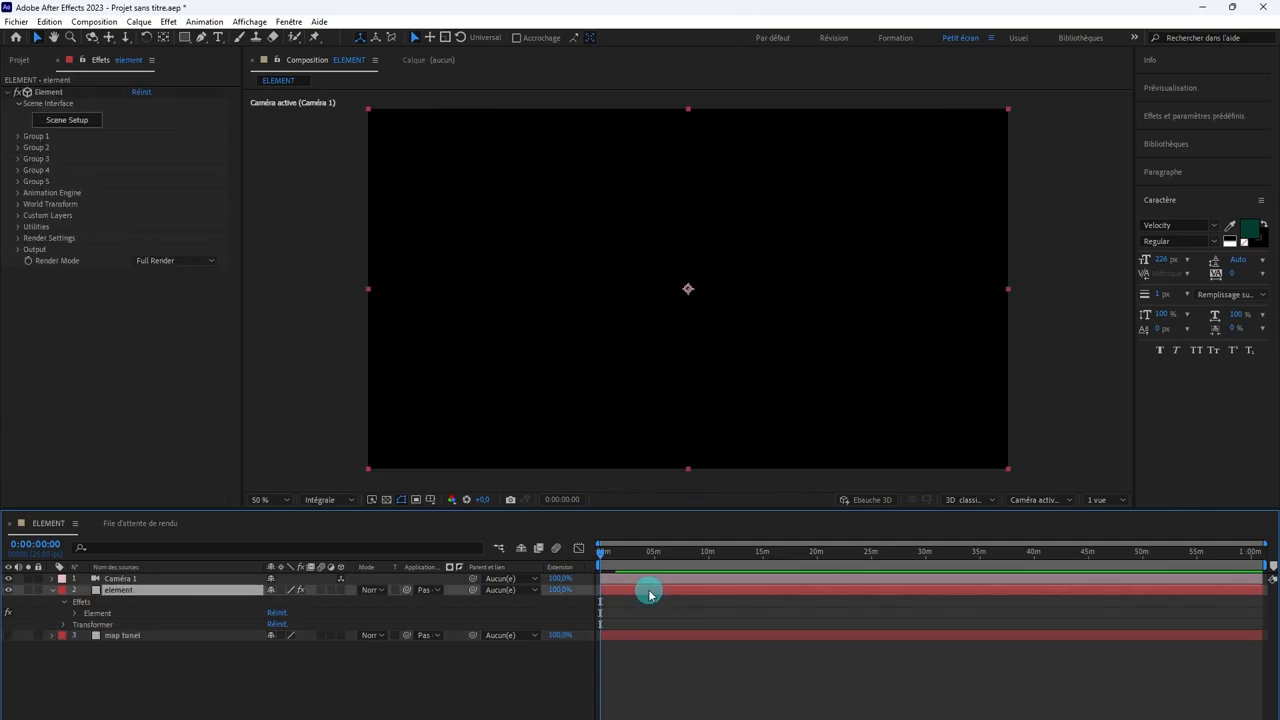
{"action": "left_click", "coordinate": [19, 217]}
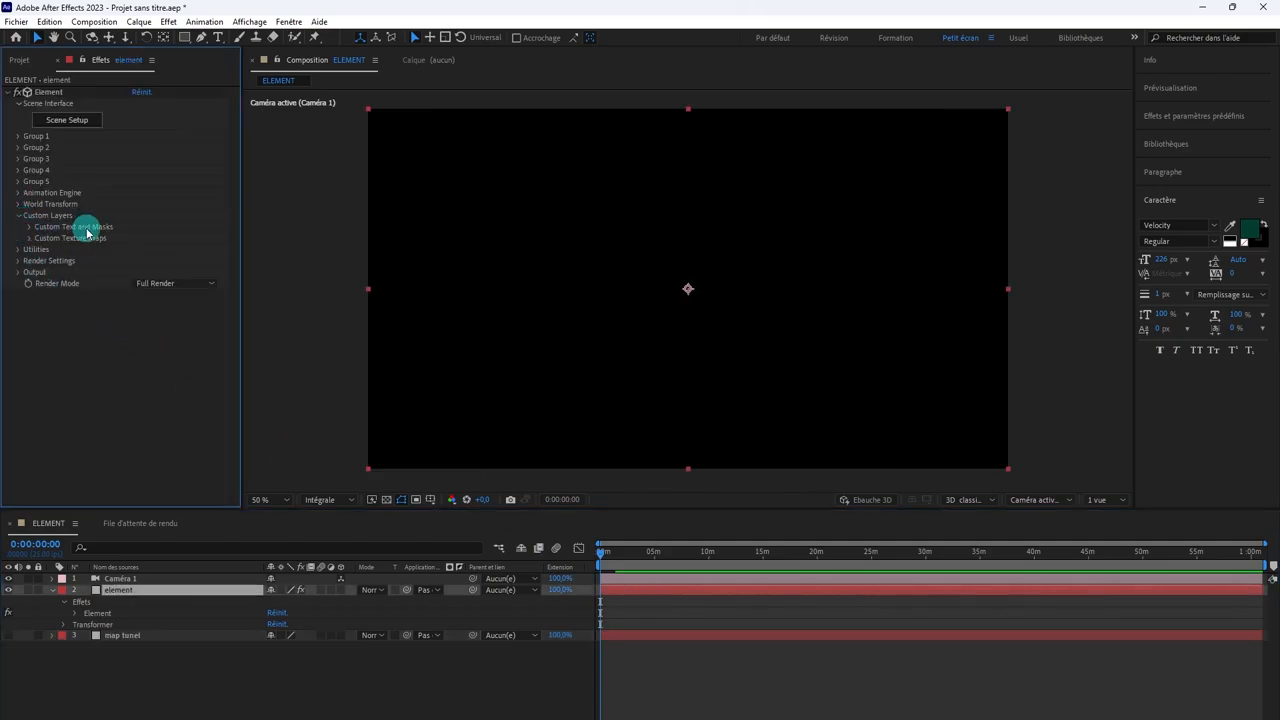
{"action": "left_click", "coordinate": [30, 227]}
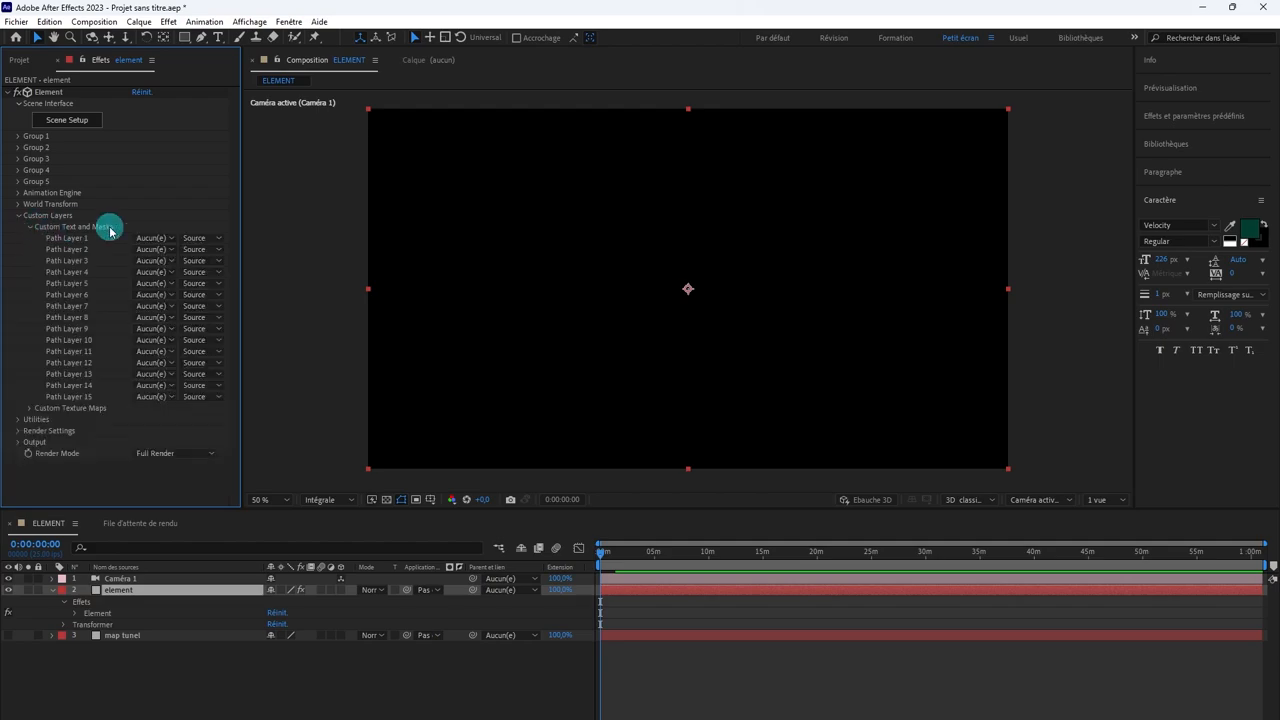
{"action": "left_click", "coordinate": [172, 240]}
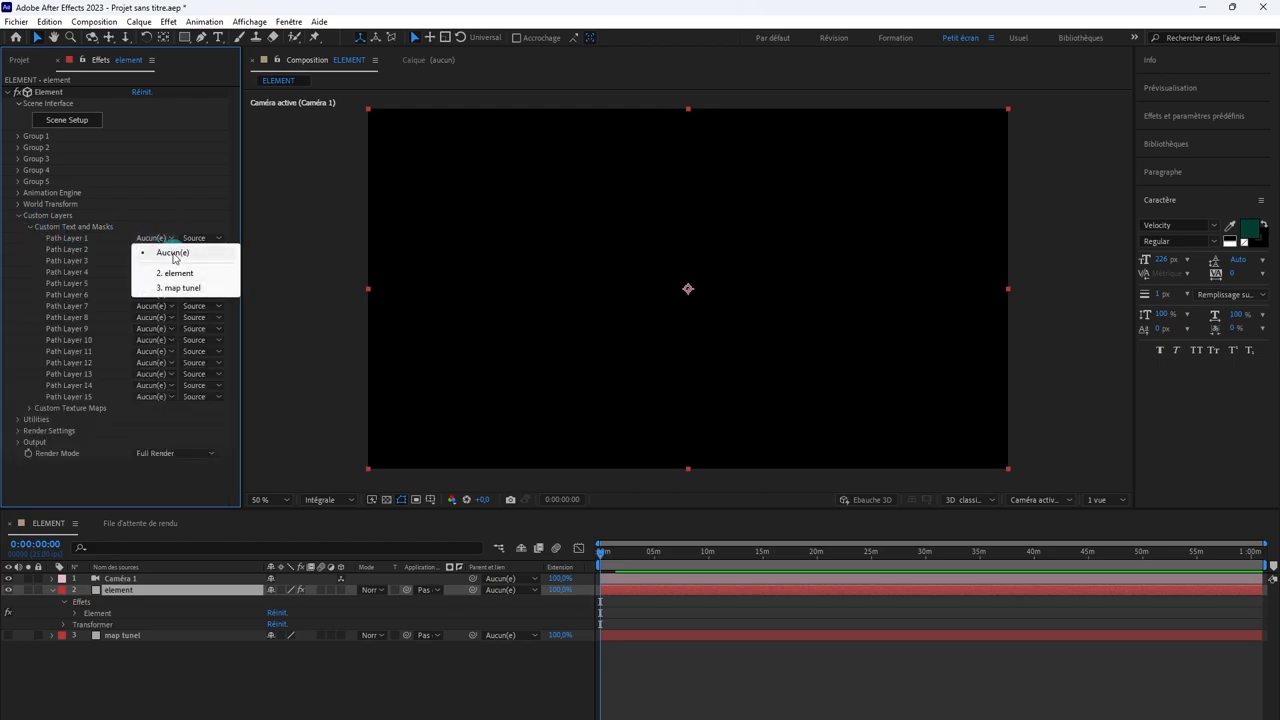
{"action": "left_click", "coordinate": [183, 290]}
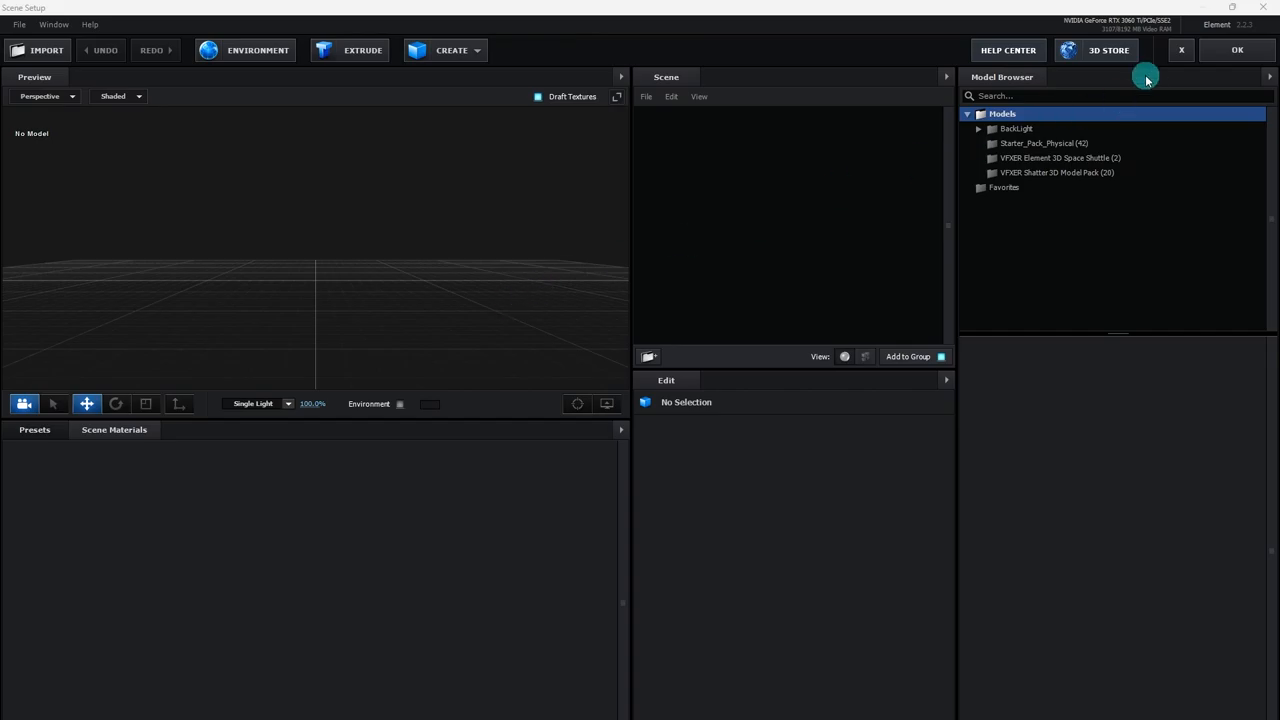
Step: Shrink and reposition the Scene Setup window, and enlarge its preview area
{"action": "double_click", "coordinate": [1160, 12]}
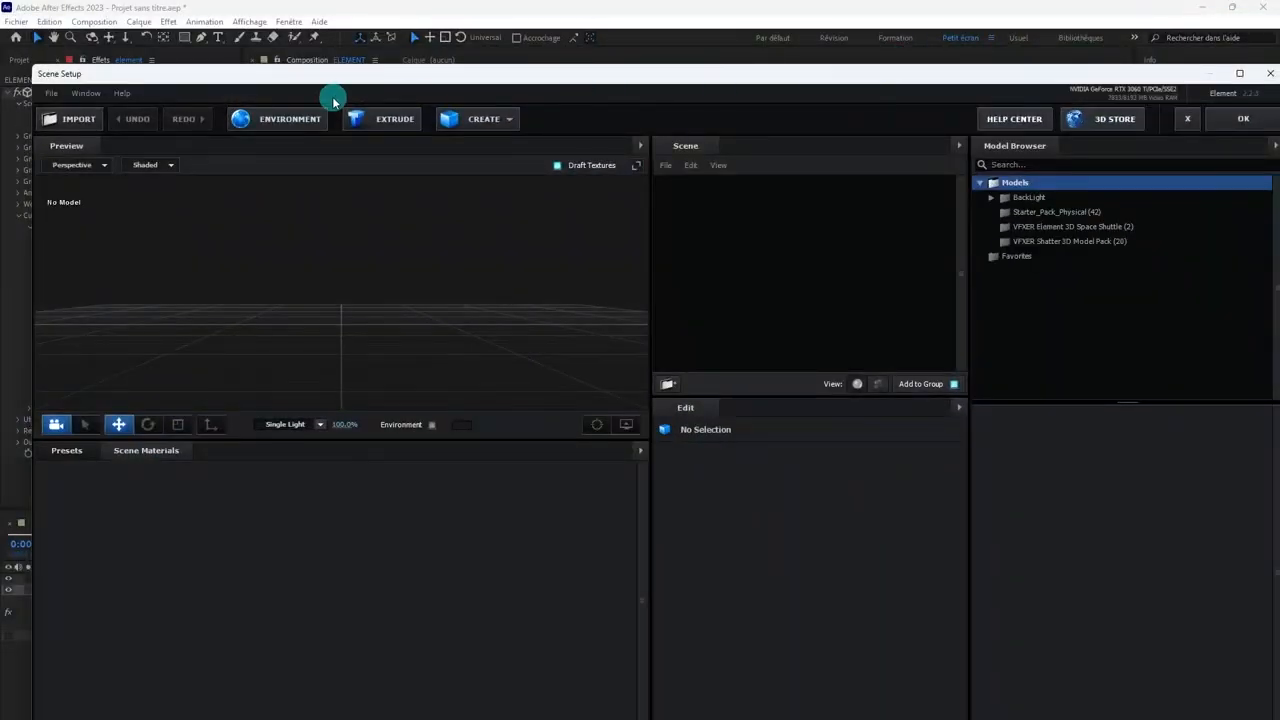
{"action": "left_click_drag", "start_coordinate": [93, 66], "coordinate": [177, 80]}
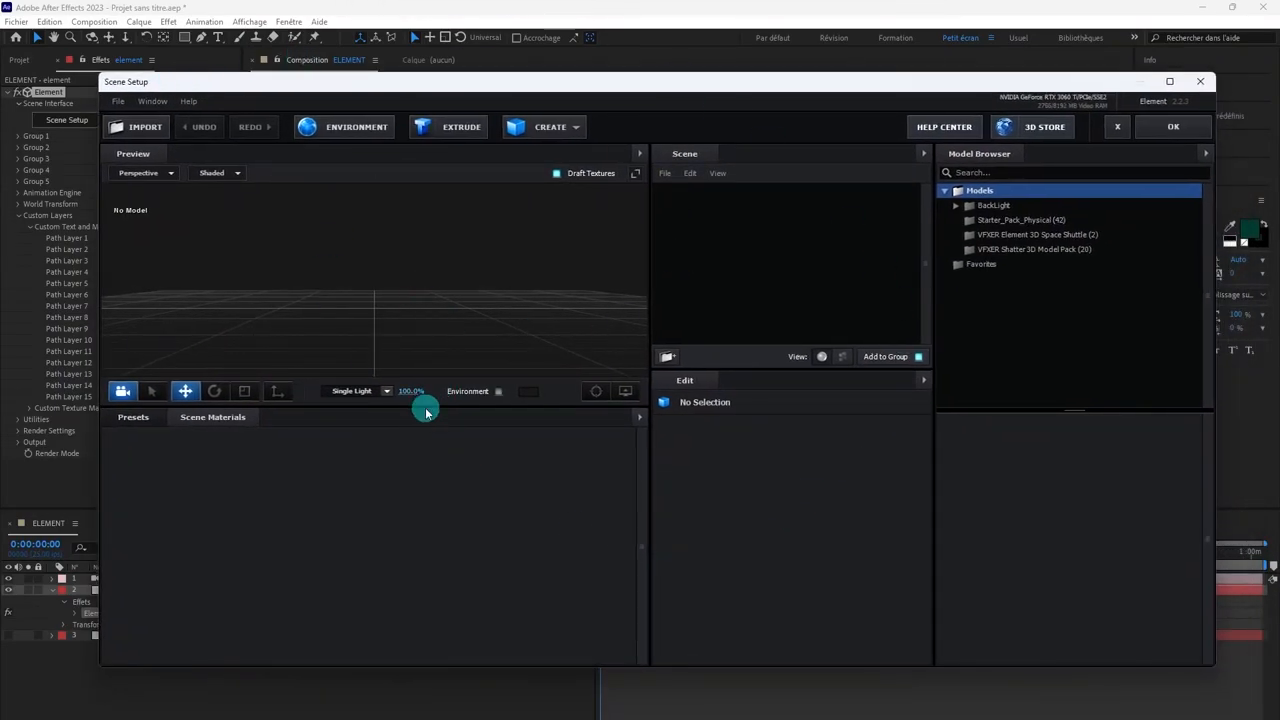
{"action": "left_click_drag", "start_coordinate": [423, 407], "coordinate": [423, 442]}
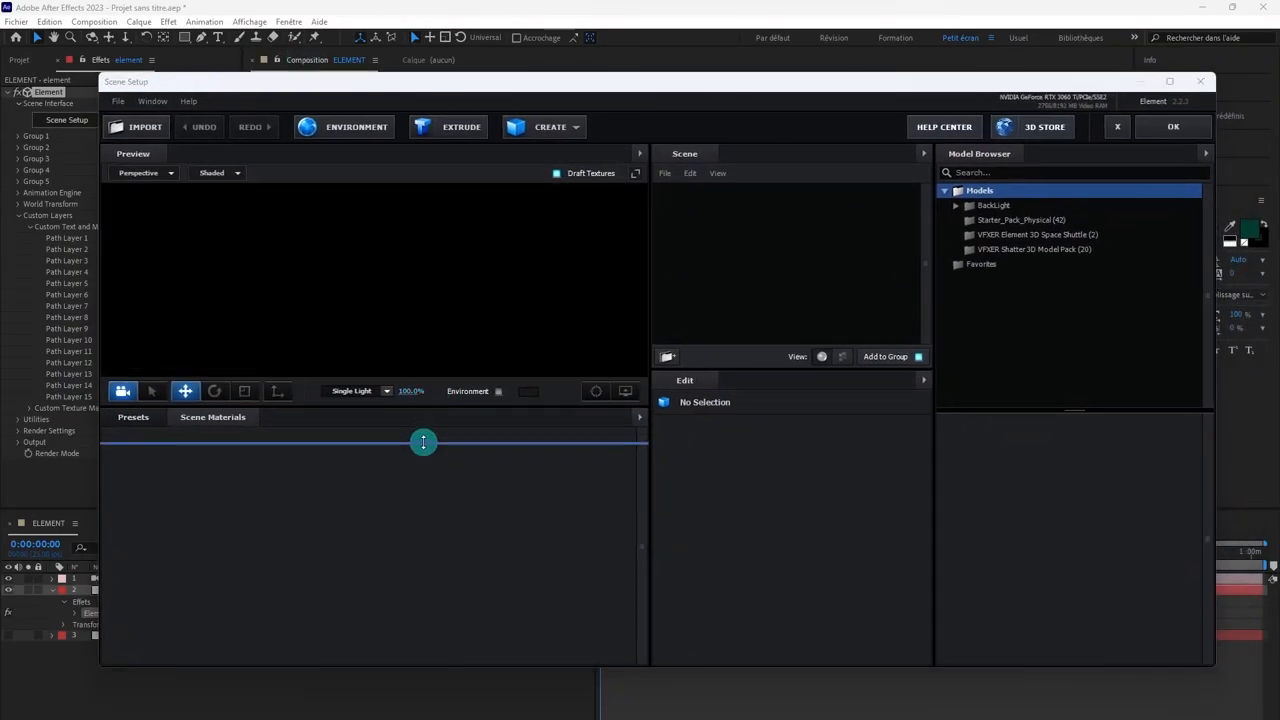
Step: Extrude the custom mask path into a 3D ring model in the scene
{"action": "left_click", "coordinate": [456, 127]}
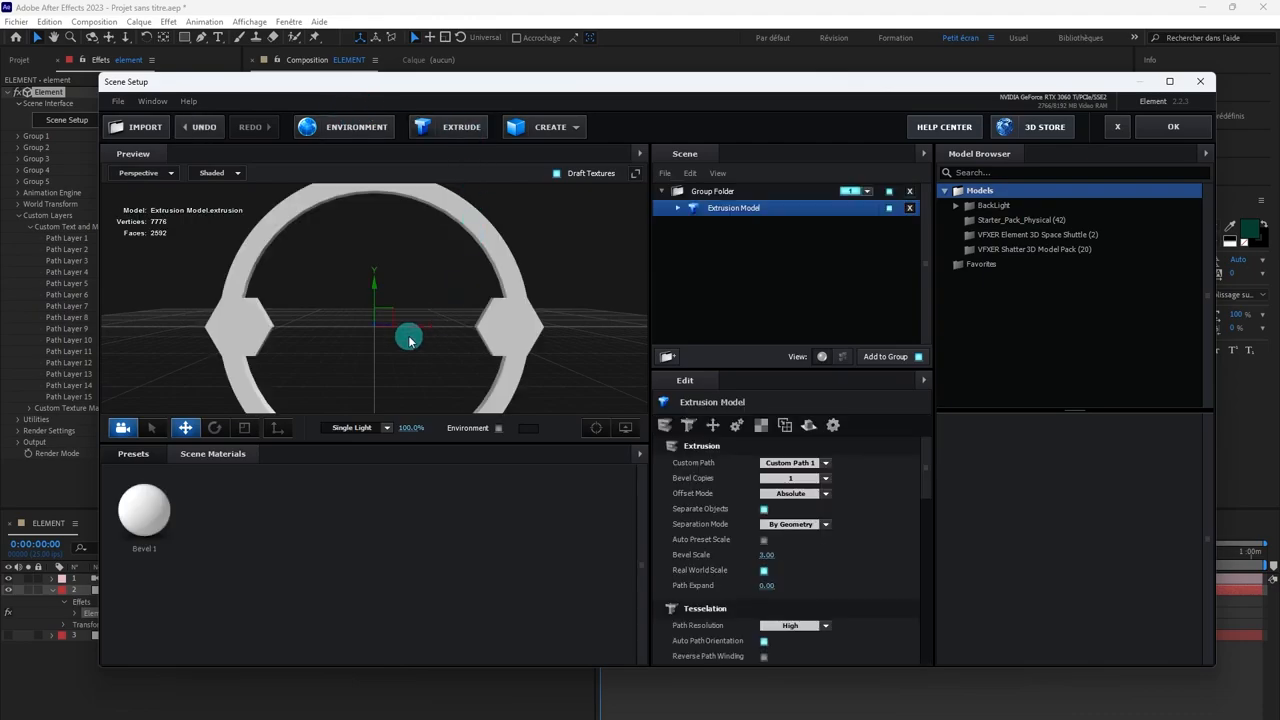
{"action": "left_click_drag", "start_coordinate": [409, 337], "coordinate": [452, 357]}
{"action": "key", "text": "ctrl+z"}
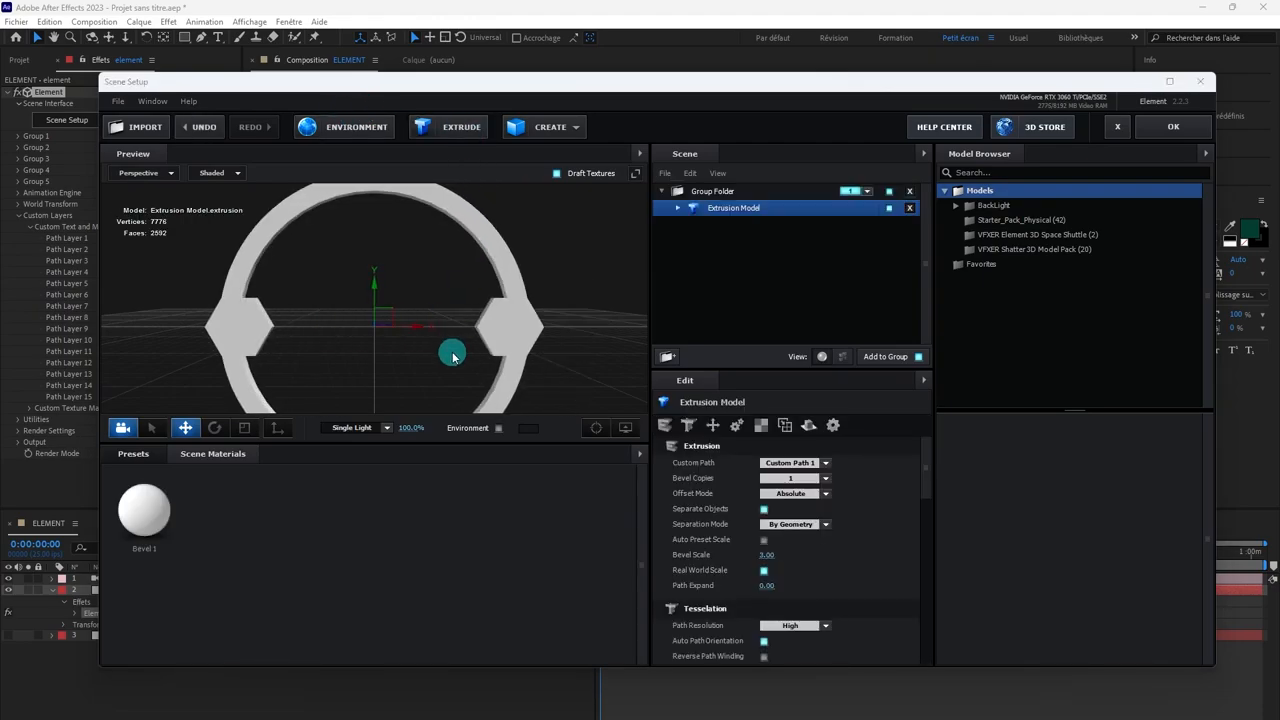
{"action": "left_click", "coordinate": [378, 343]}
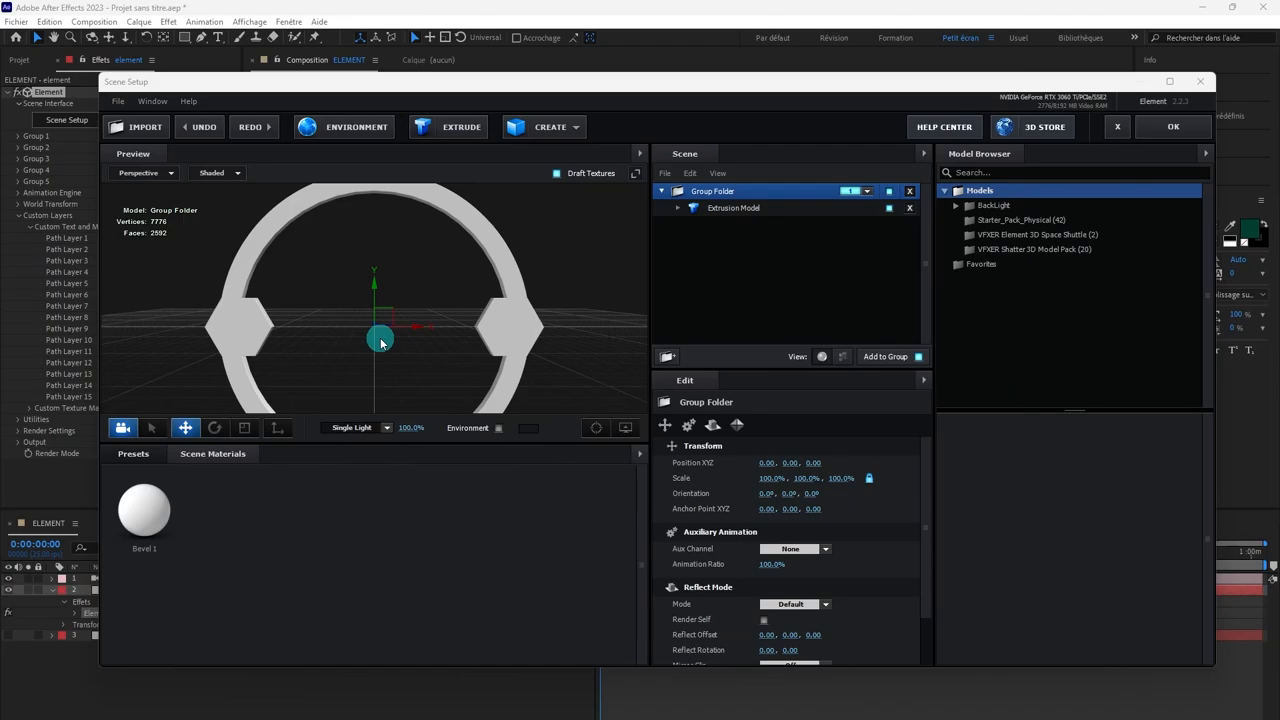
{"action": "left_click_drag", "start_coordinate": [127, 294], "coordinate": [145, 323]}
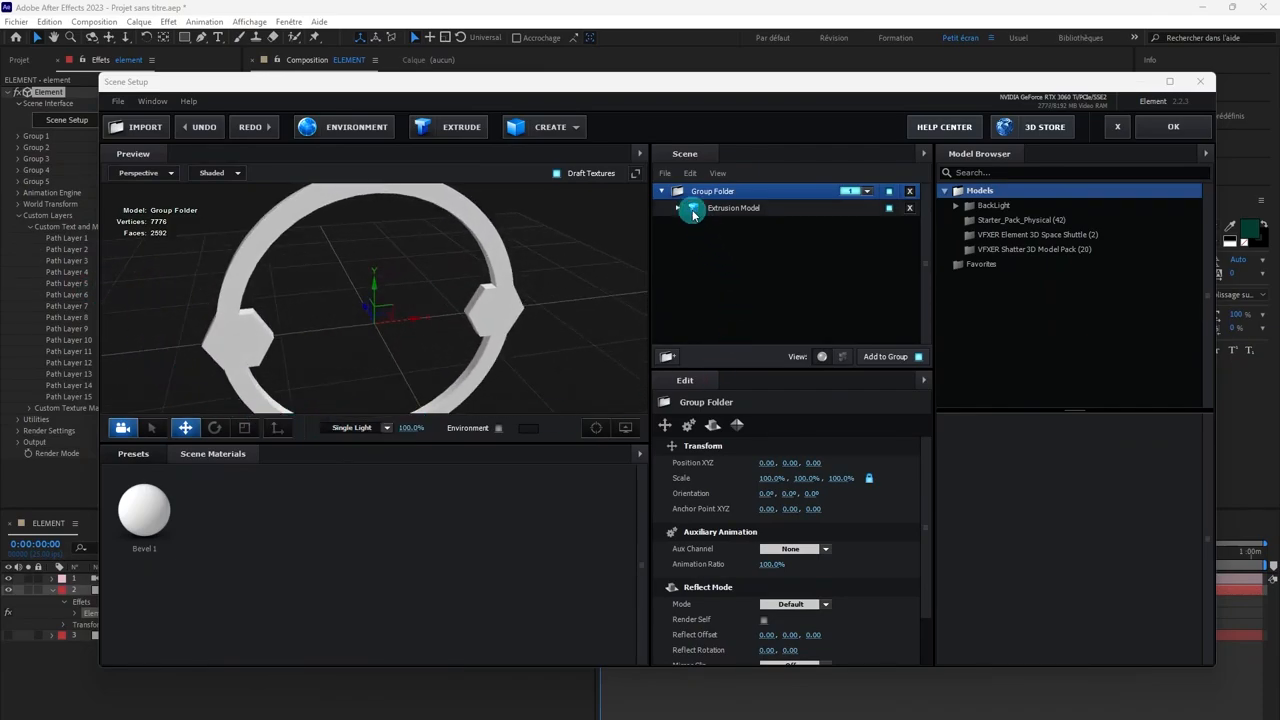
Step: Set the Extrude value of the ring's Bevel 1 to 3.38 to thicken it
{"action": "left_click", "coordinate": [693, 212]}
{"action": "left_click", "coordinate": [730, 224]}
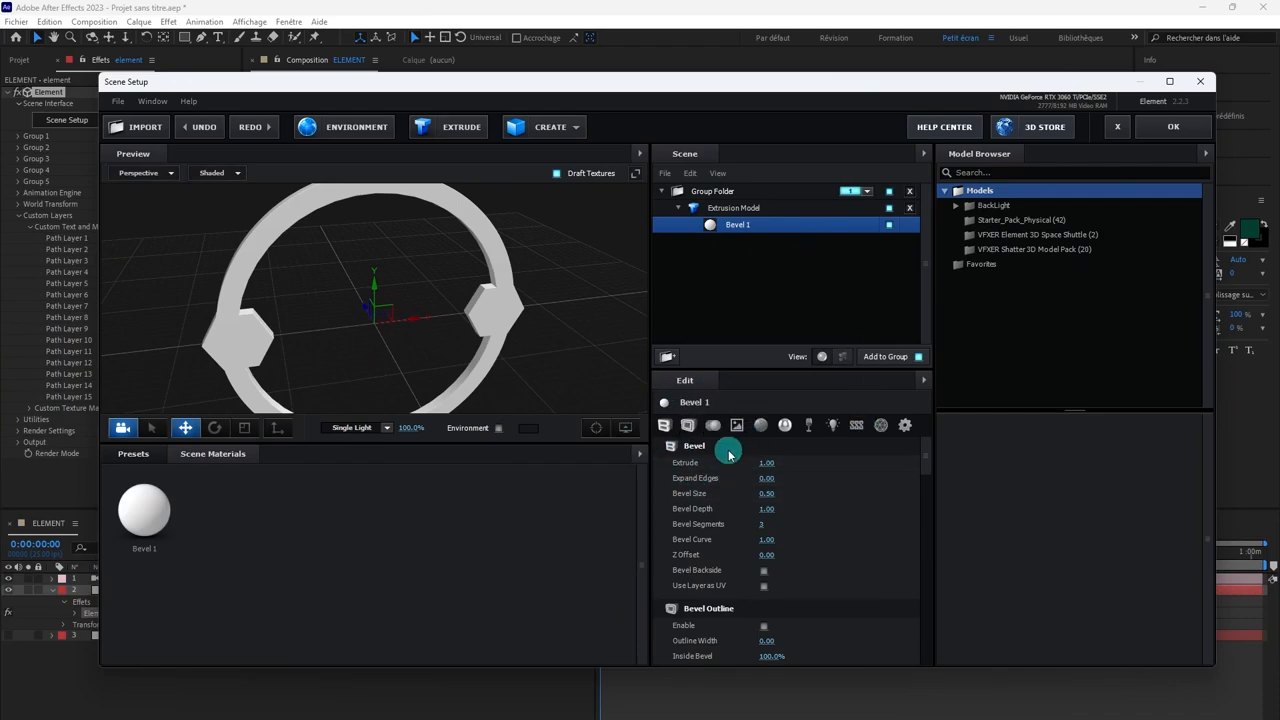
{"action": "left_click_drag", "start_coordinate": [766, 460], "coordinate": [937, 481]}
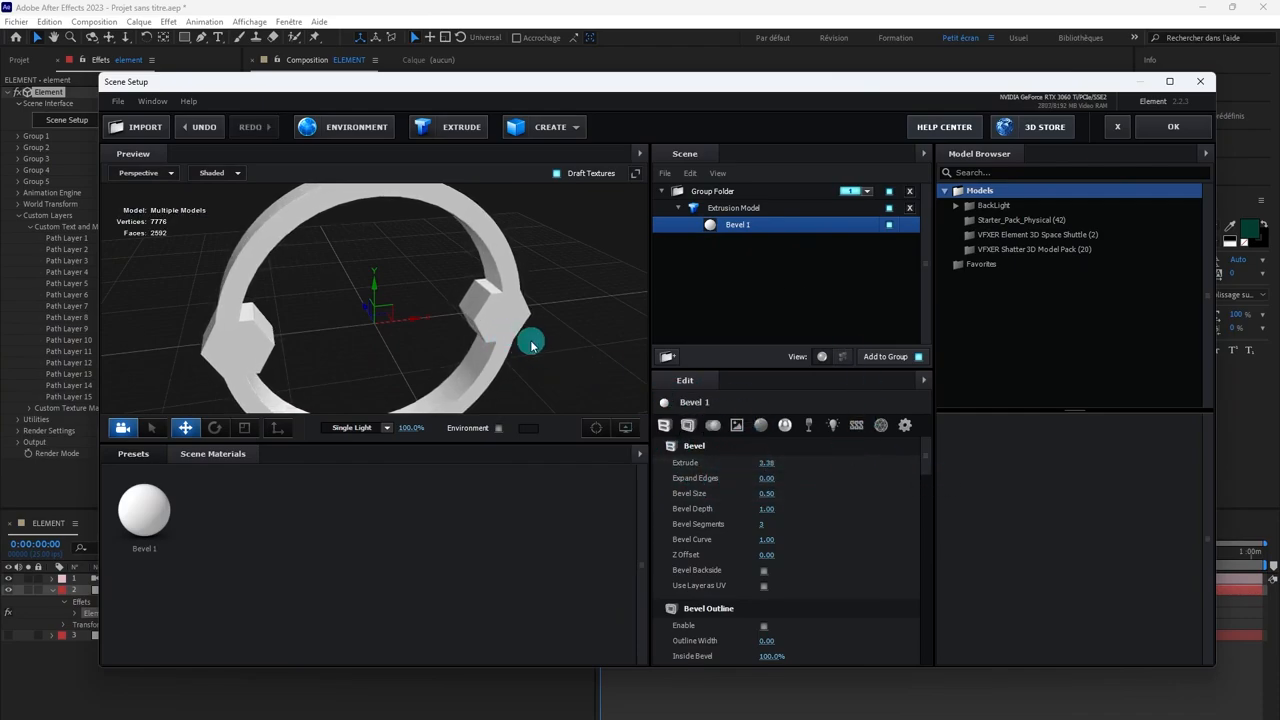
{"action": "left_click_drag", "start_coordinate": [531, 344], "coordinate": [582, 327]}
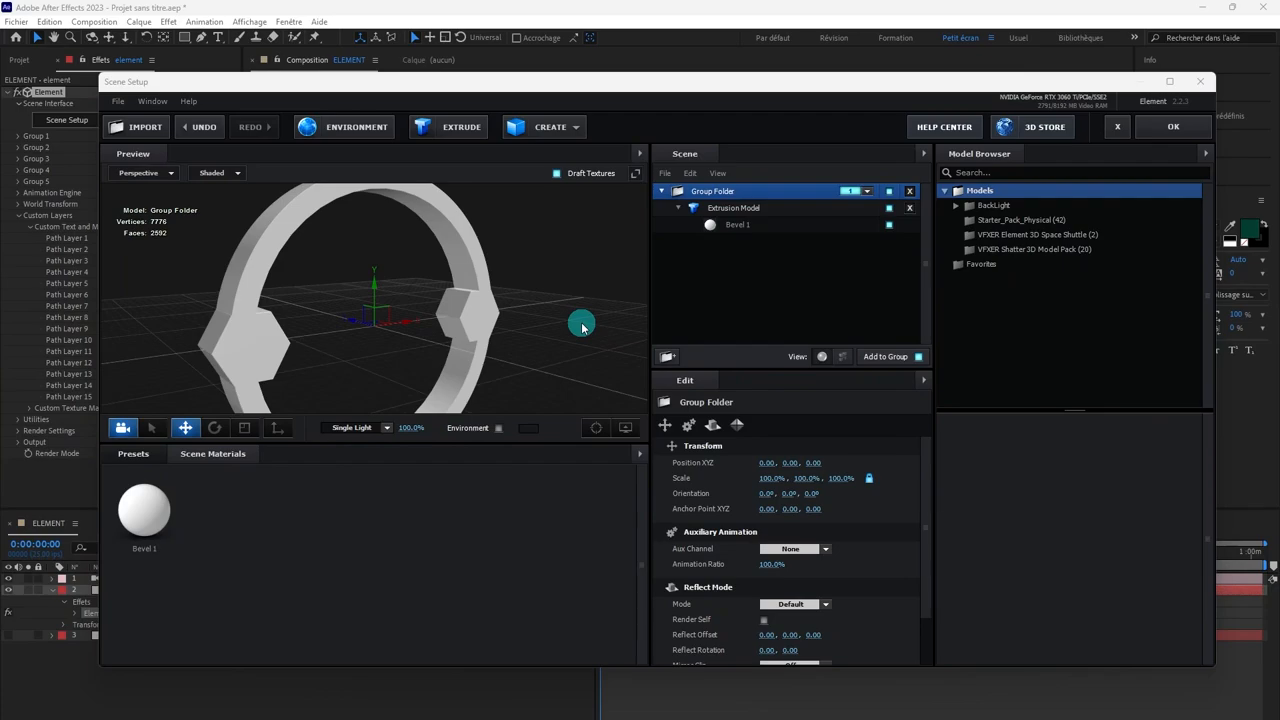
{"action": "left_click_drag", "start_coordinate": [582, 327], "coordinate": [531, 306]}
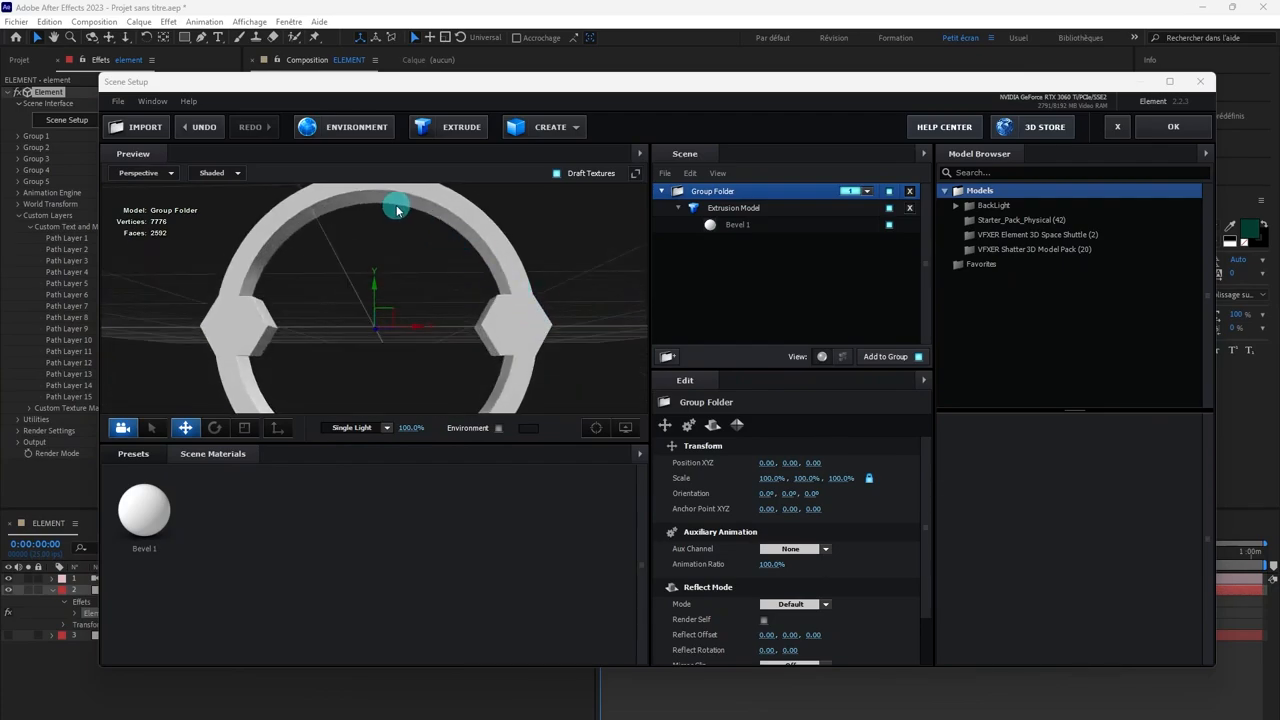
Step: Set the extrusion model's tessellation Path Resolution to Ultra to smooth the ring's curved edges
{"action": "scroll", "coordinate": [396, 210], "scroll_direction": "up", "scroll_amount": 3}
{"action": "left_click_drag", "start_coordinate": [396, 212], "coordinate": [371, 328]}
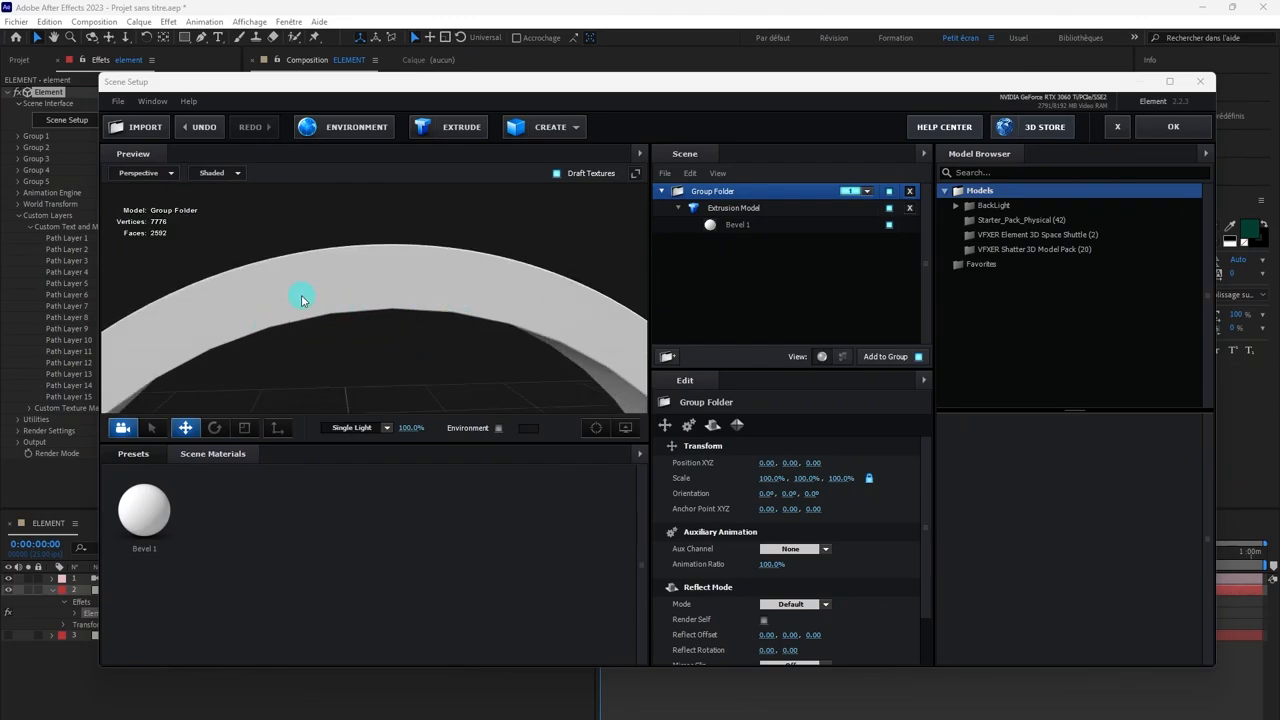
{"action": "scroll", "coordinate": [862, 570], "scroll_direction": "down", "scroll_amount": 2}
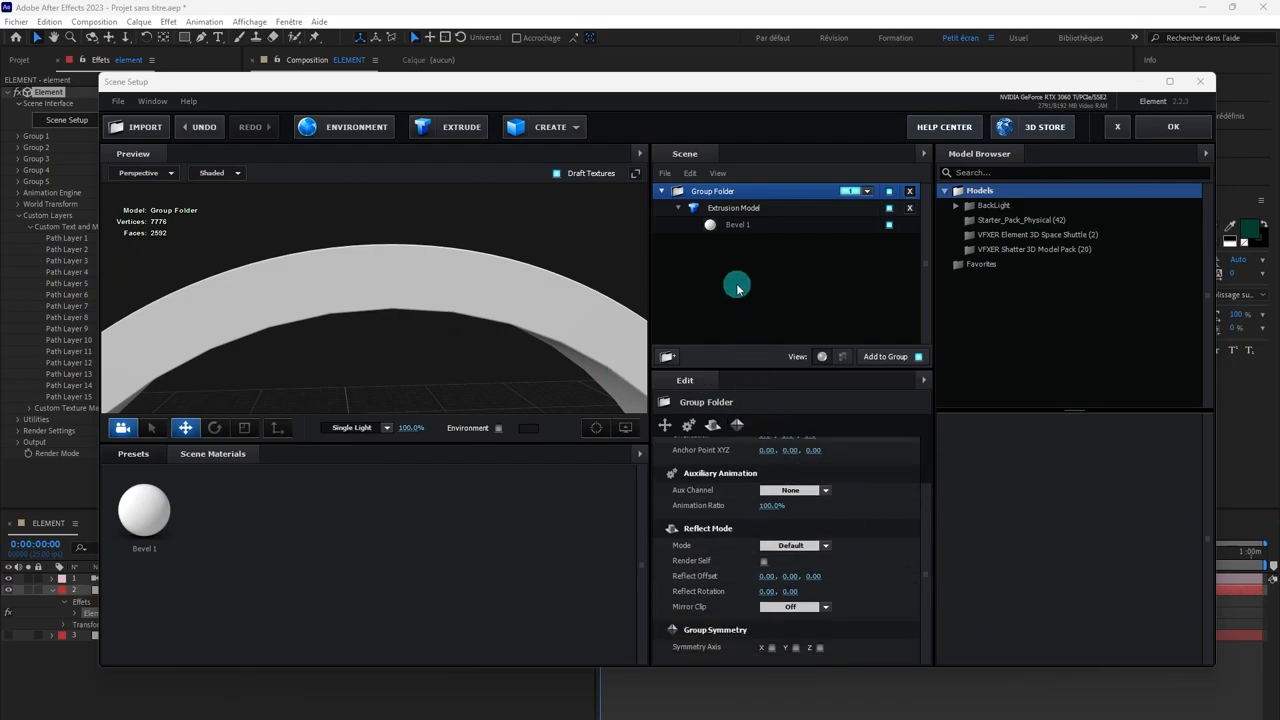
{"action": "left_click", "coordinate": [703, 207]}
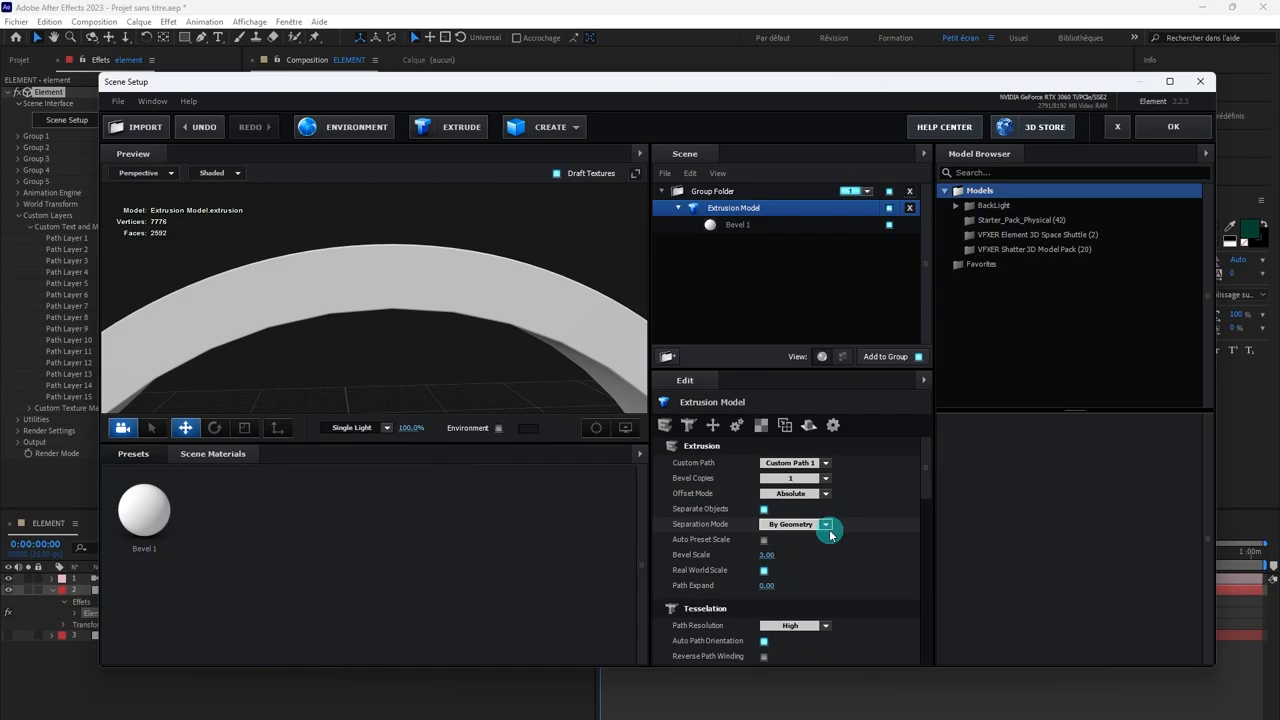
{"action": "scroll", "coordinate": [760, 560], "scroll_direction": "down", "scroll_amount": 2}
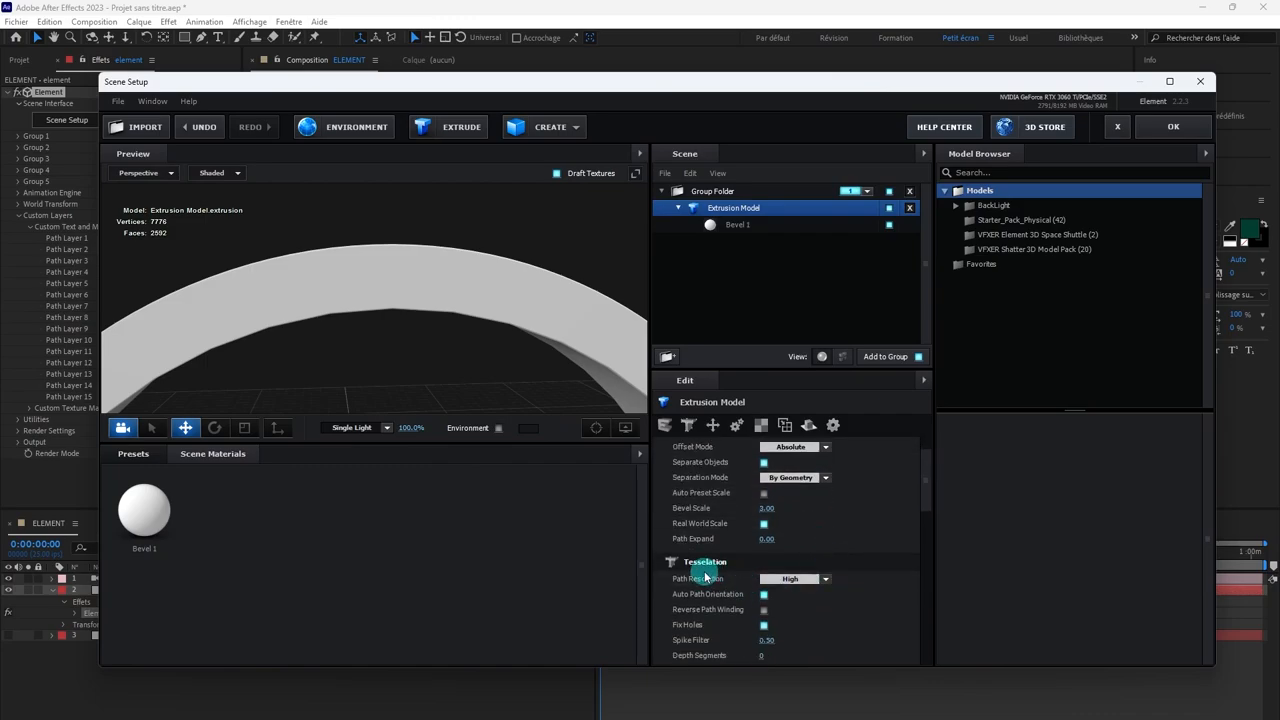
{"action": "left_click", "coordinate": [789, 579]}
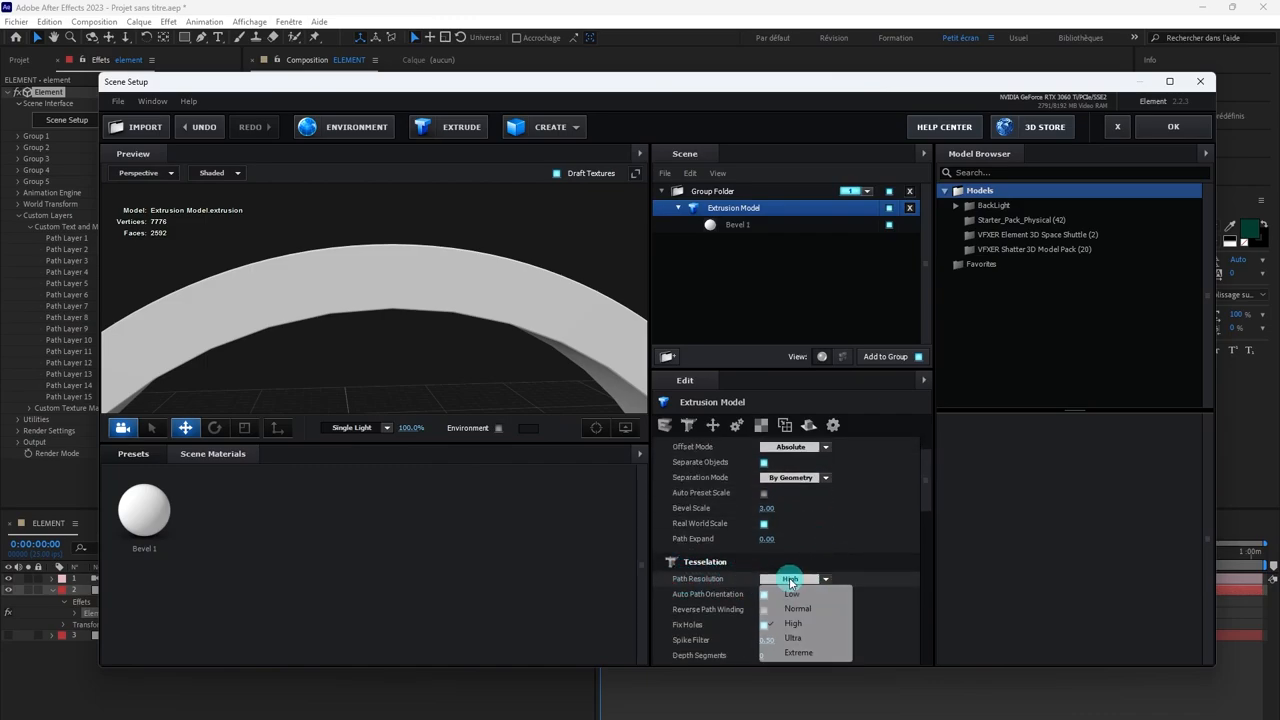
{"action": "left_click", "coordinate": [793, 637]}
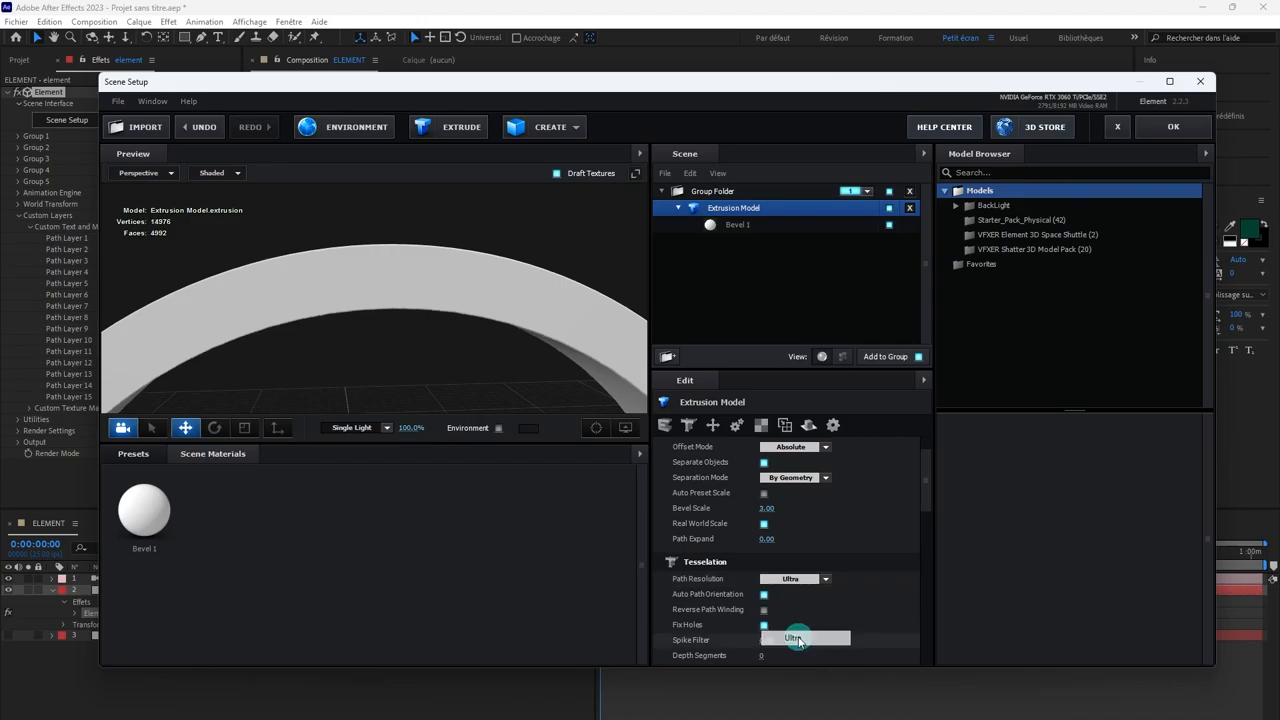
Step: Try the Extreme Path Resolution on the extrusion model and return it to Ultra
{"action": "left_click", "coordinate": [792, 579]}
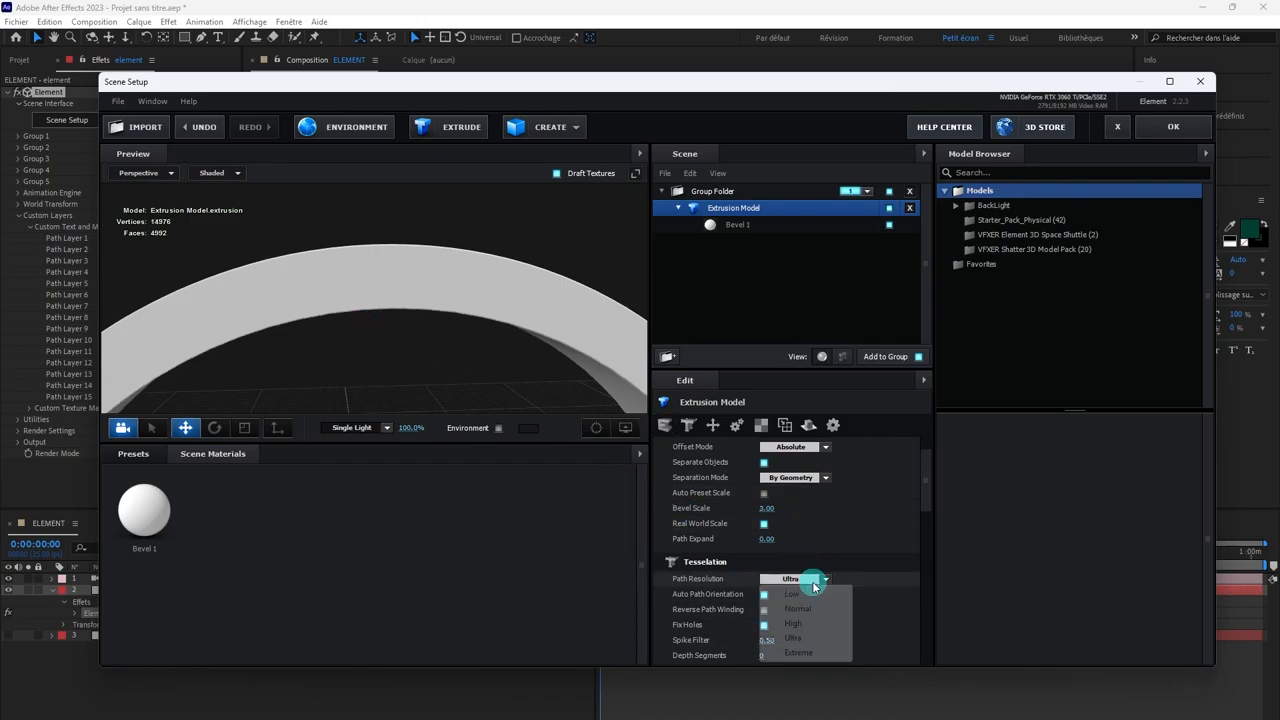
{"action": "left_click", "coordinate": [799, 652]}
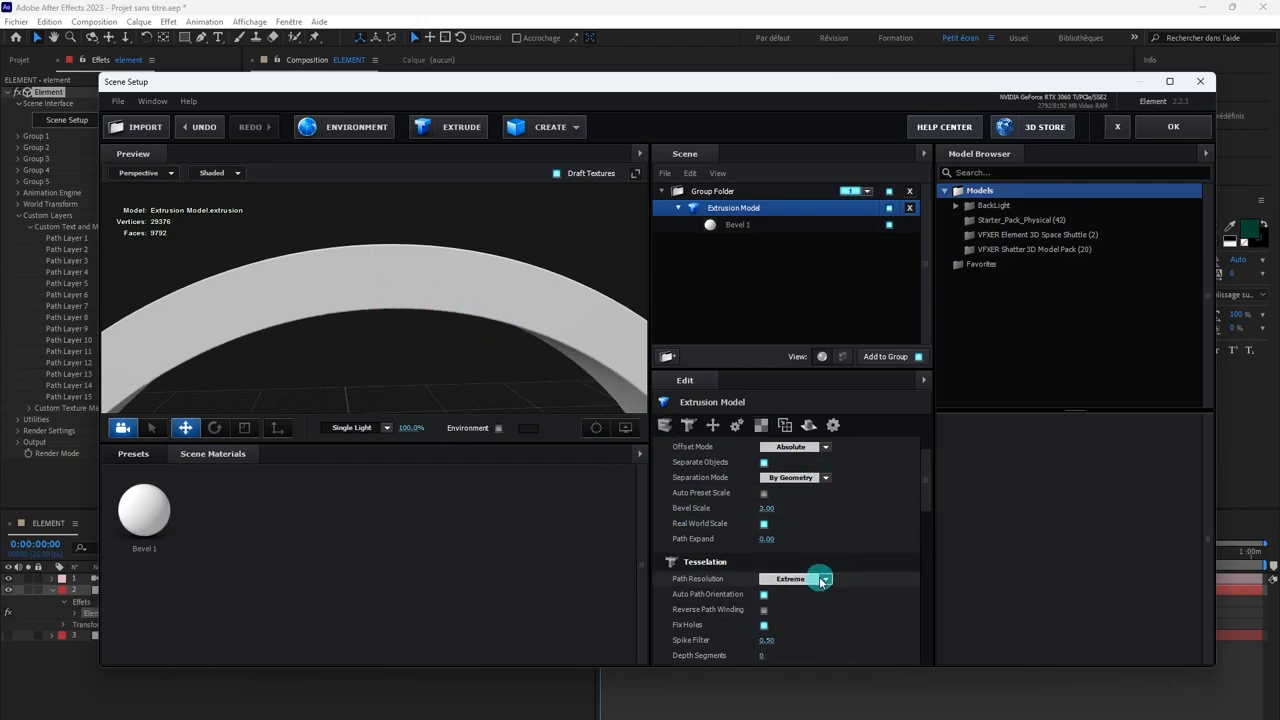
{"action": "left_click", "coordinate": [818, 580]}
{"action": "left_click", "coordinate": [793, 637]}
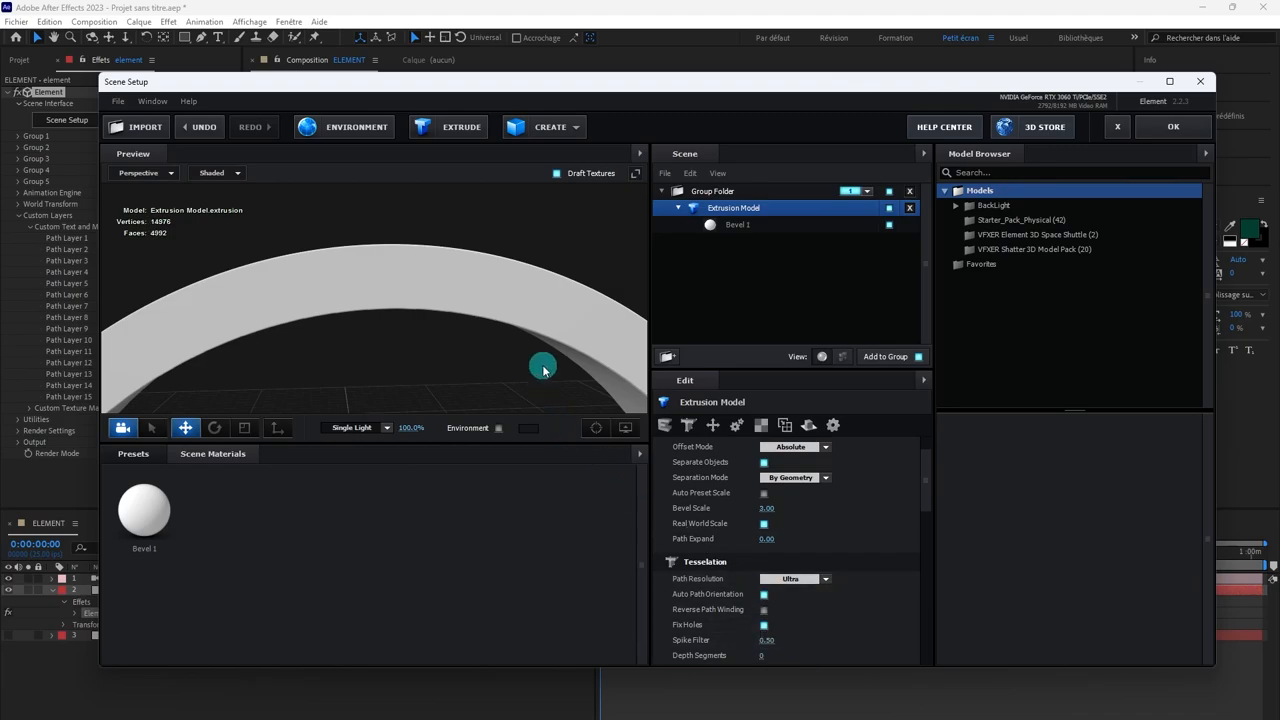
Step: Examine the whole extruded ring from several angles and distances in the preview
{"action": "scroll", "coordinate": [447, 329], "scroll_direction": "down", "scroll_amount": 3}
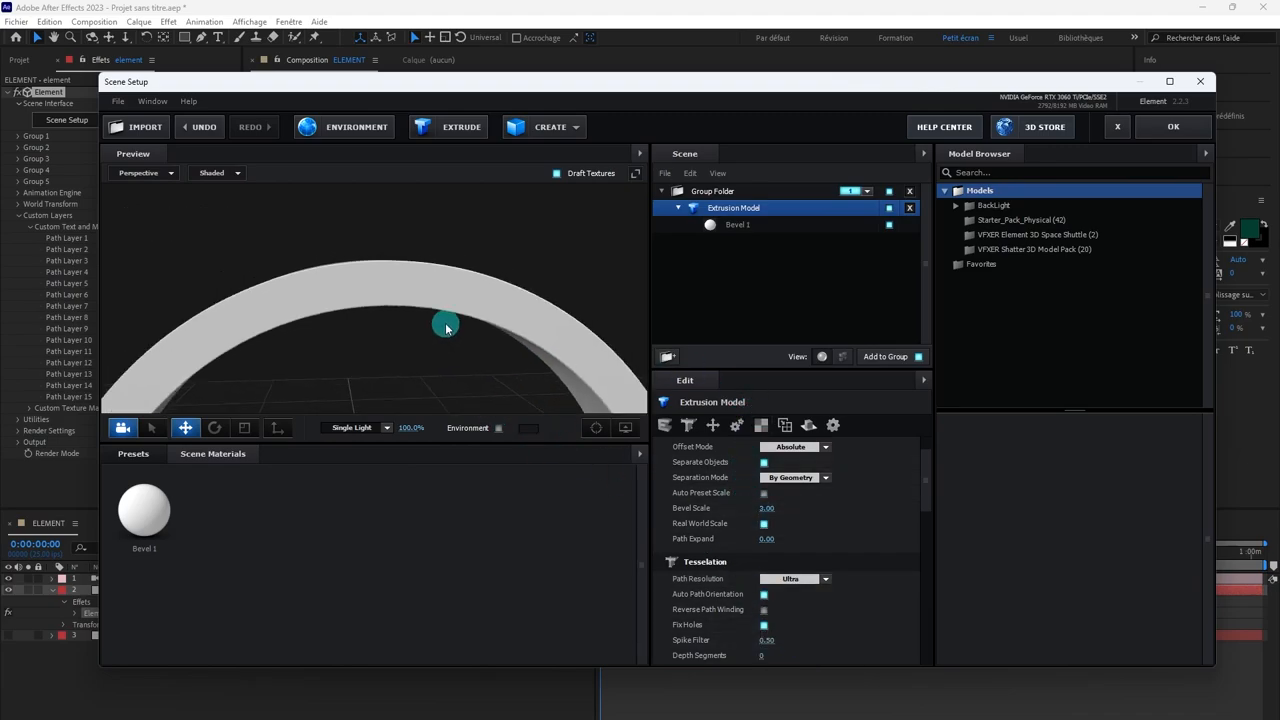
{"action": "scroll", "coordinate": [447, 329], "scroll_direction": "down", "scroll_amount": 1}
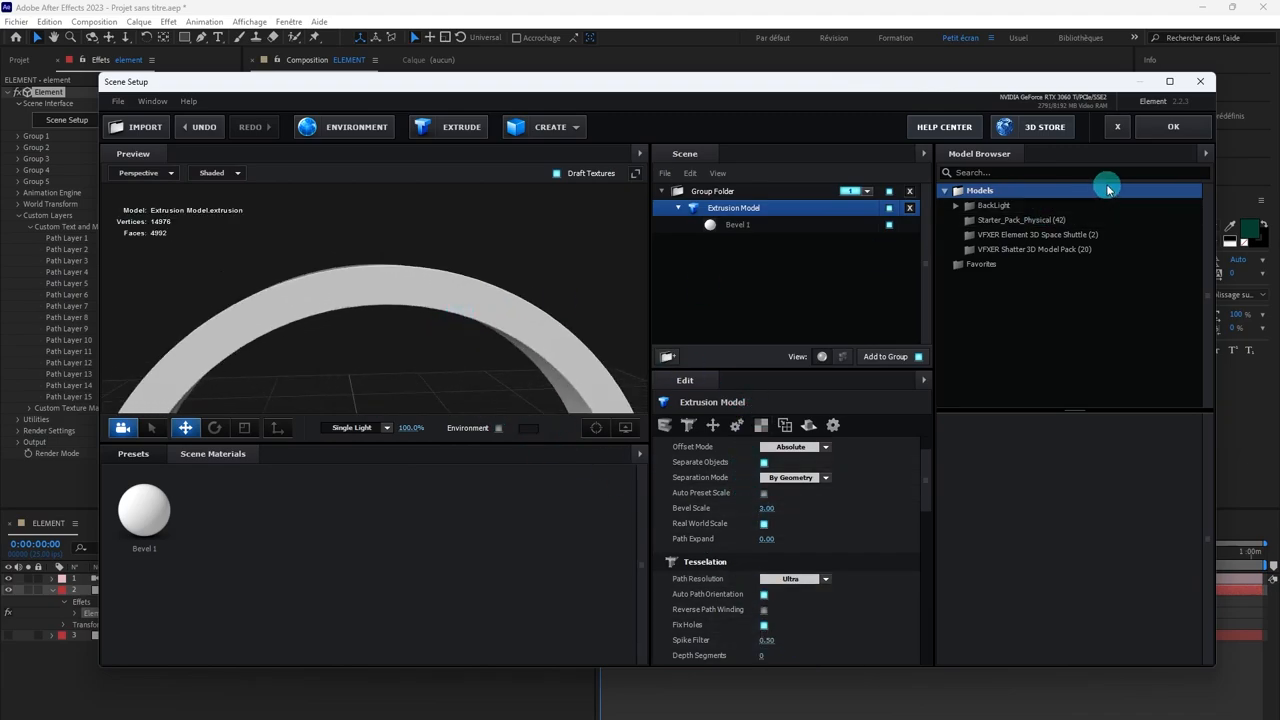
{"action": "scroll", "coordinate": [441, 331], "scroll_direction": "down", "scroll_amount": 4}
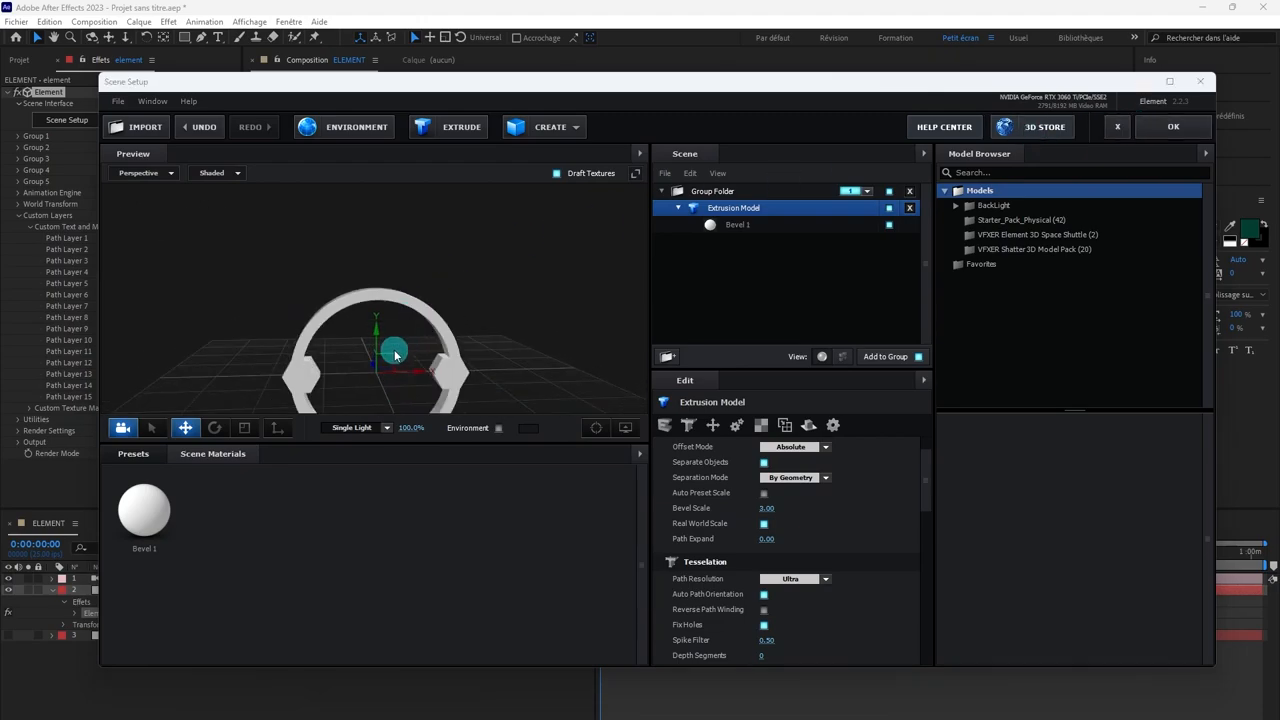
{"action": "left_click_drag", "start_coordinate": [395, 353], "coordinate": [434, 364]}
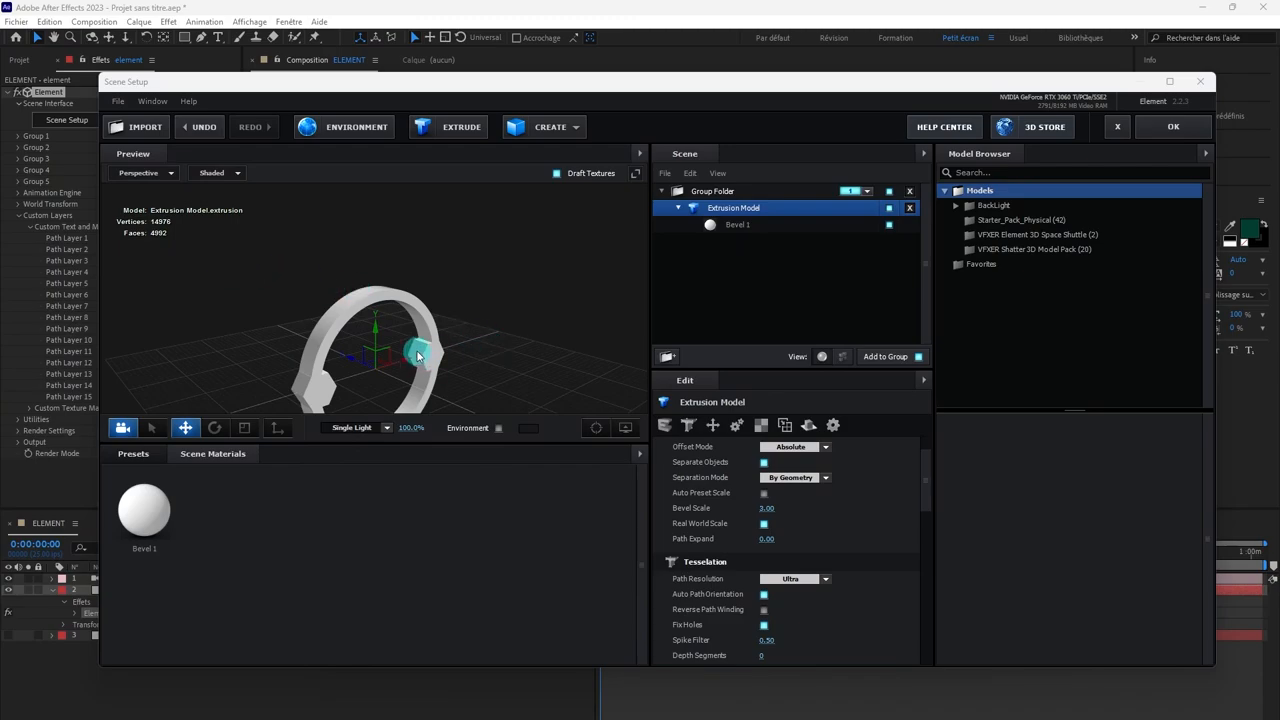
{"action": "left_click_drag", "start_coordinate": [414, 354], "coordinate": [409, 350]}
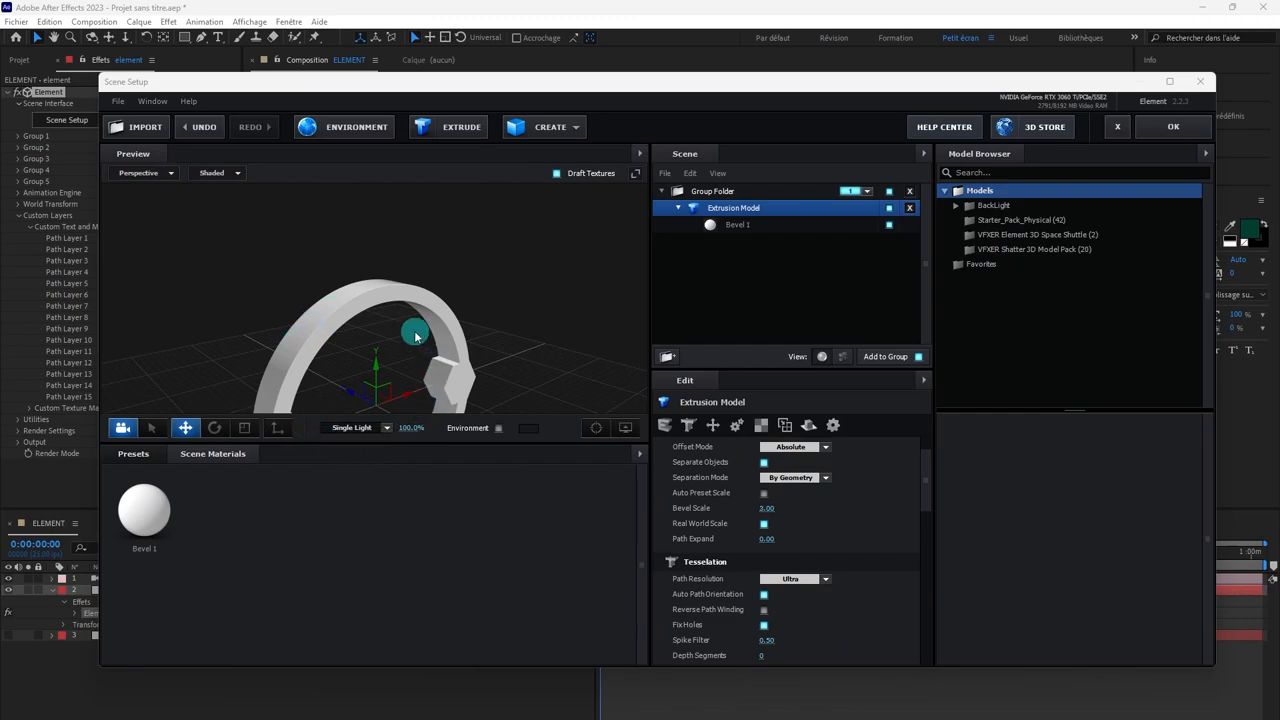
{"action": "left_click_drag", "start_coordinate": [437, 388], "coordinate": [388, 369]}
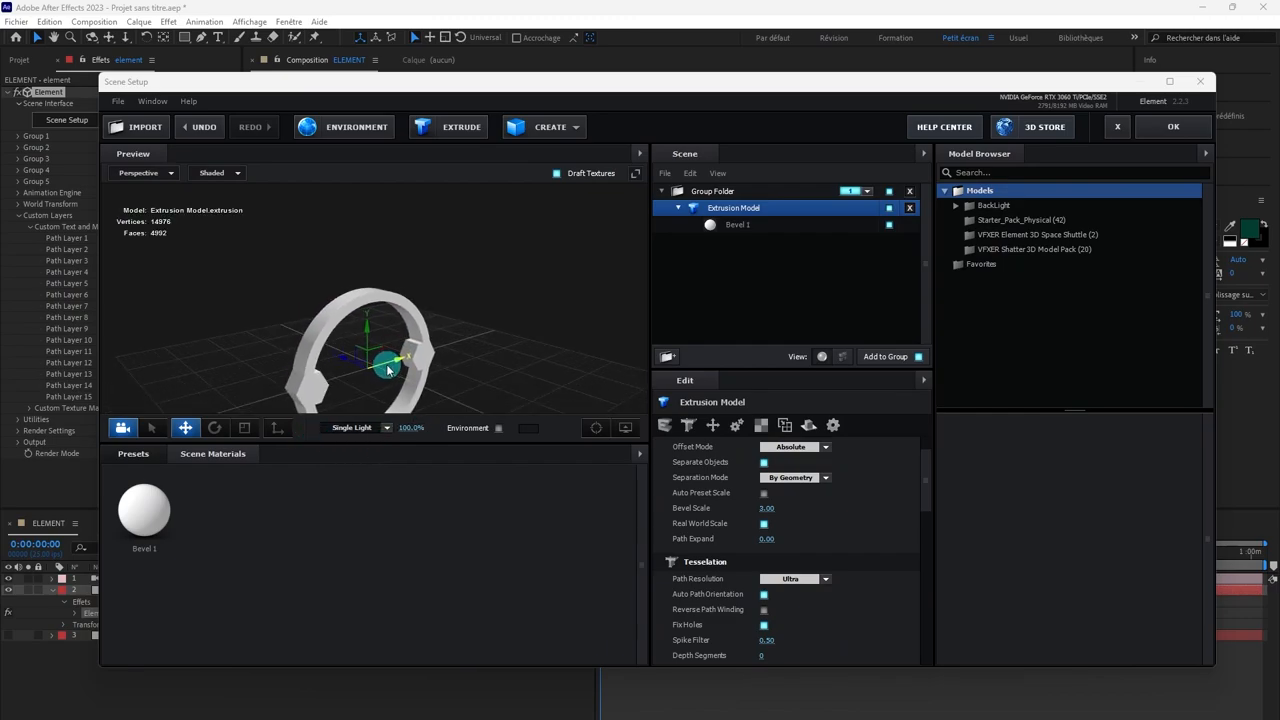
{"action": "key", "text": "ctrl+z"}
{"action": "left_click", "coordinate": [526, 394]}
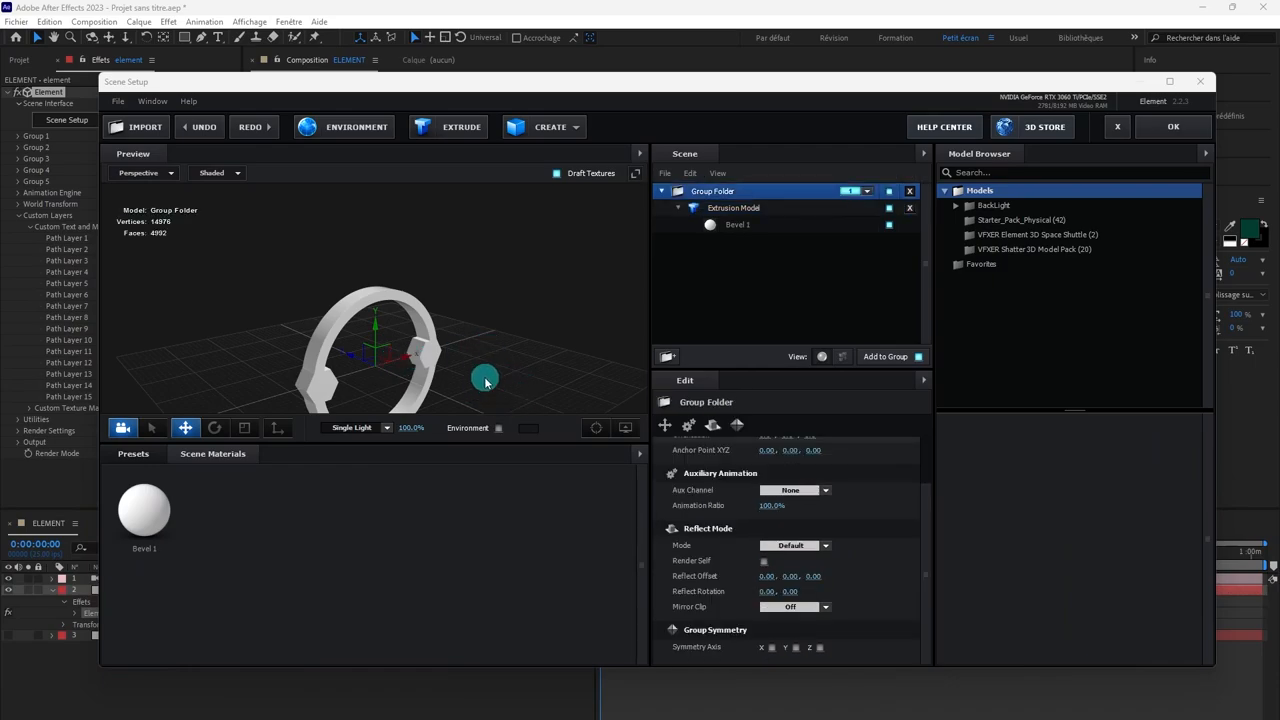
{"action": "left_click_drag", "start_coordinate": [485, 381], "coordinate": [590, 126]}
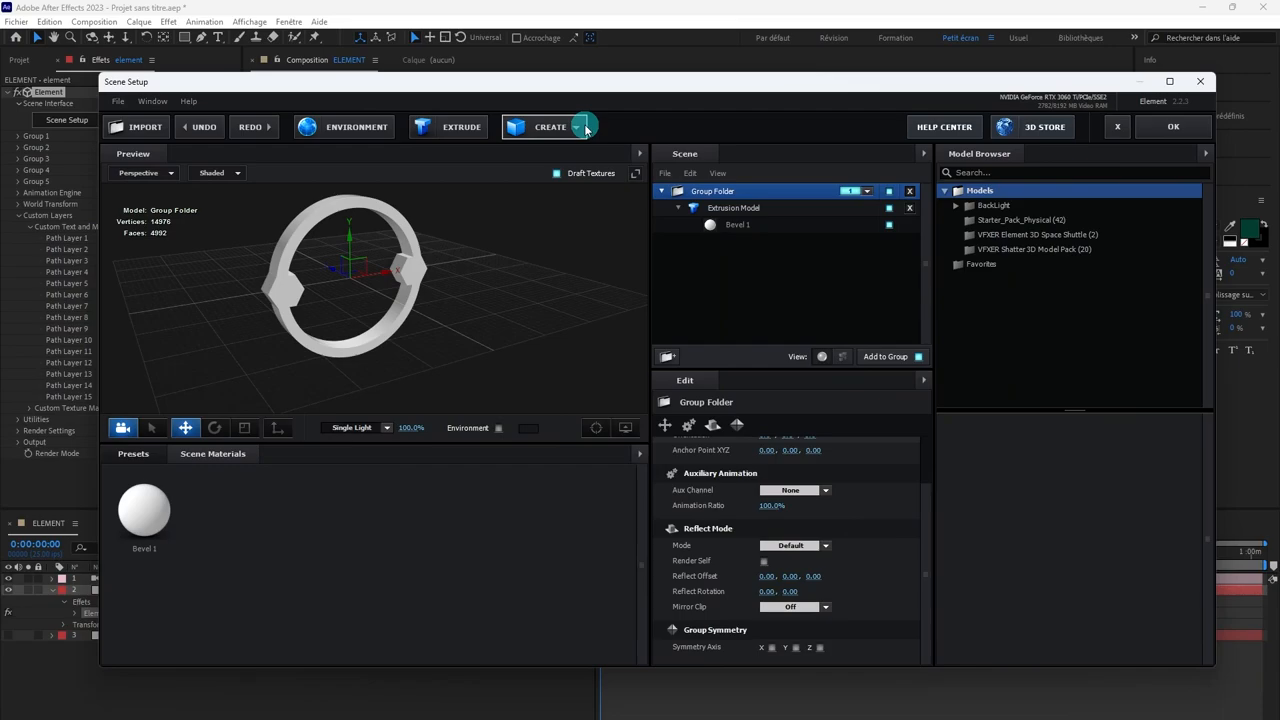
Step: Add a Tube model to the scene and rotate it about its X axis to align with the ring's opening
{"action": "left_click", "coordinate": [584, 128]}
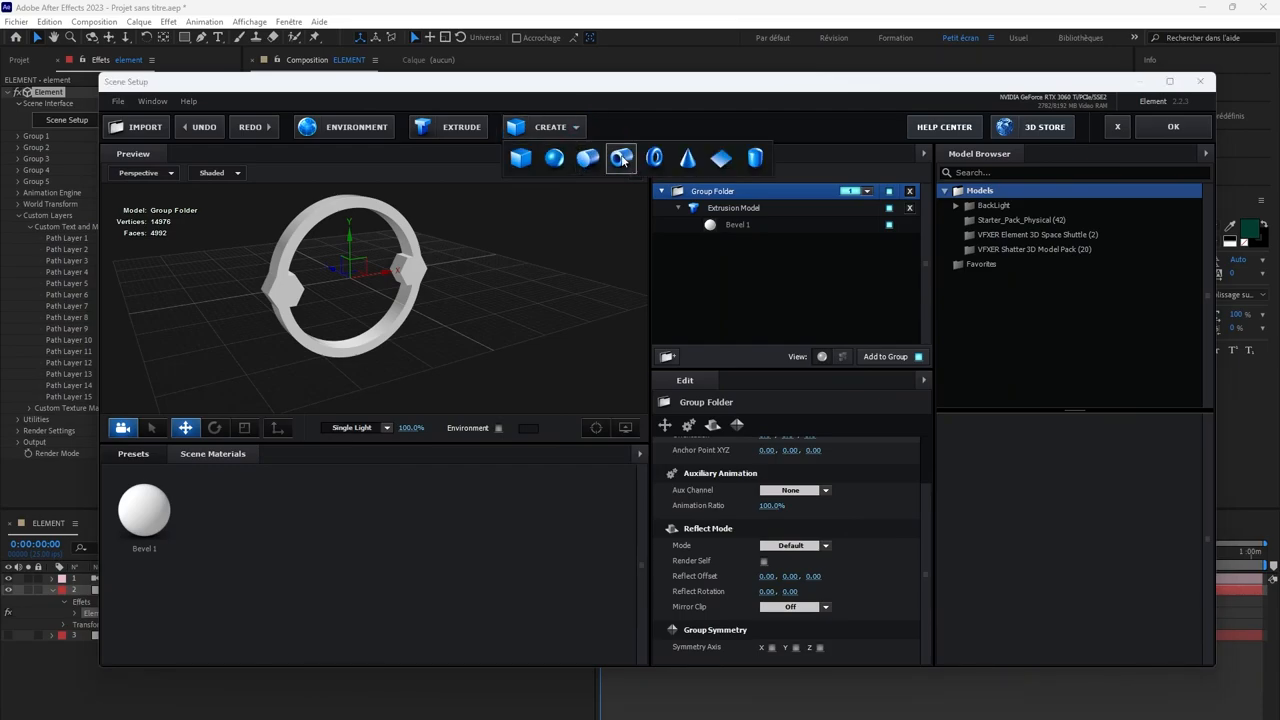
{"action": "left_click", "coordinate": [621, 158]}
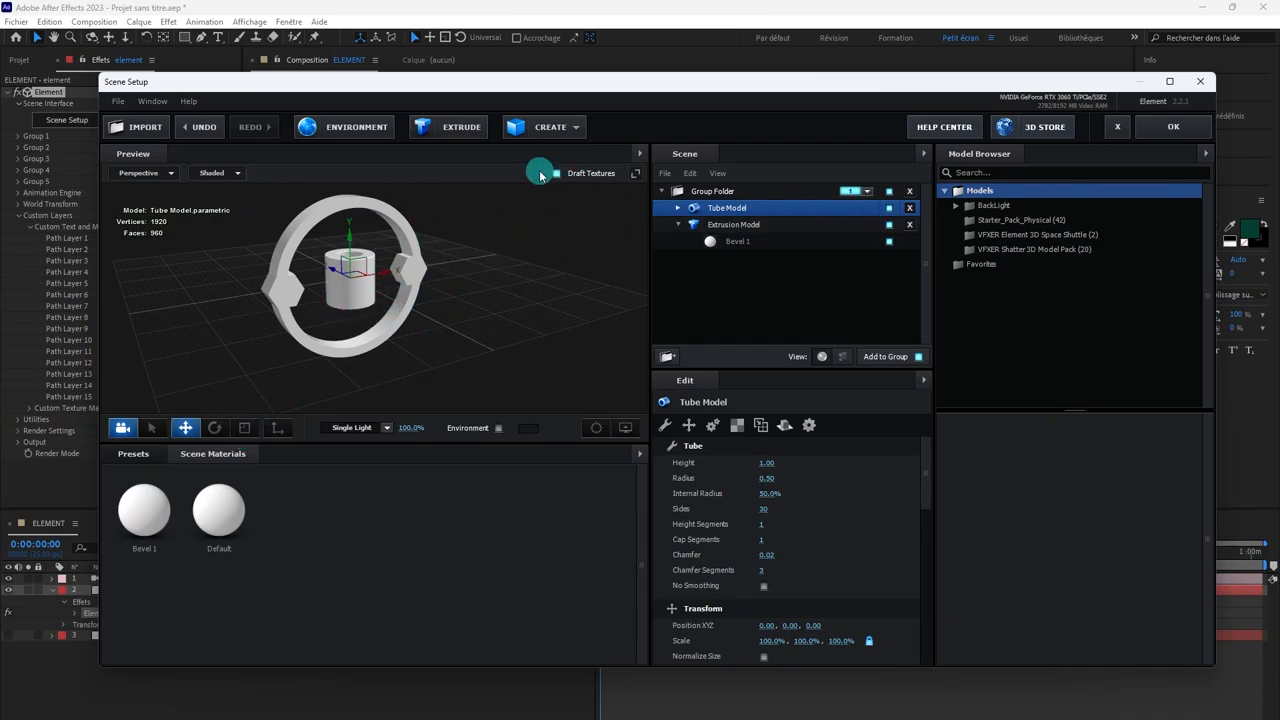
{"action": "left_click", "coordinate": [214, 428]}
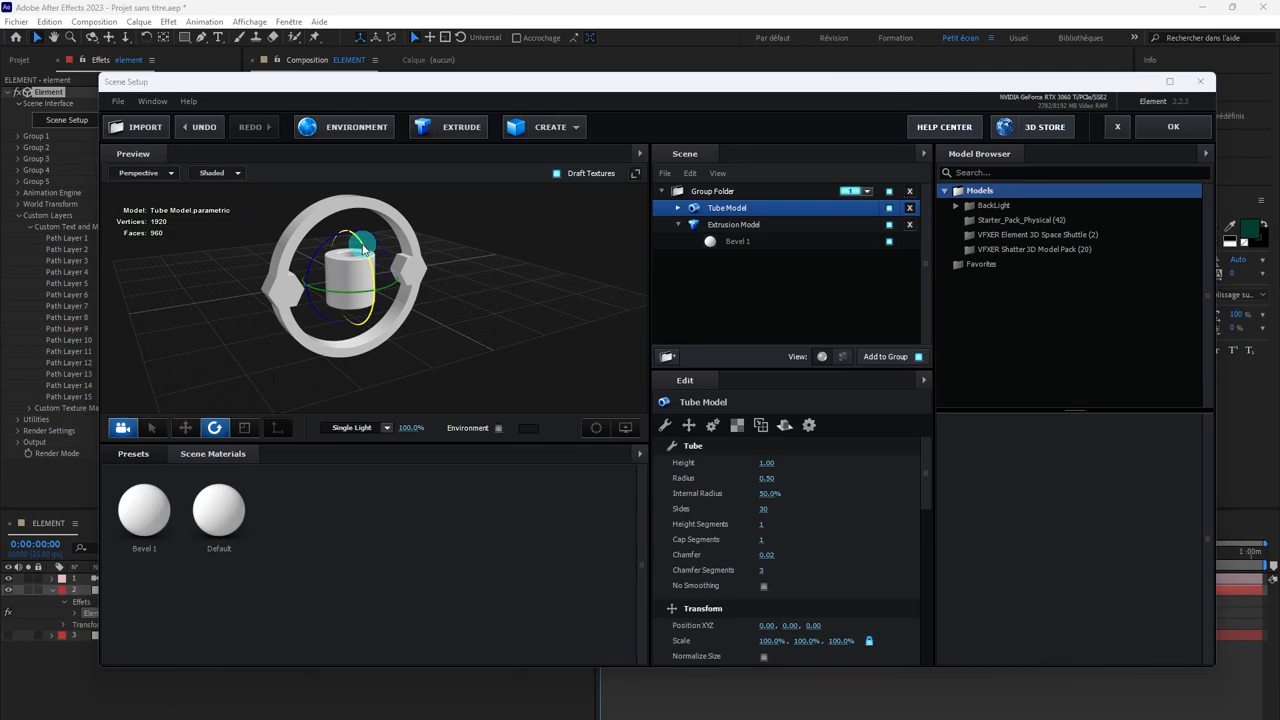
{"action": "left_click_drag", "start_coordinate": [365, 264], "coordinate": [385, 345]}
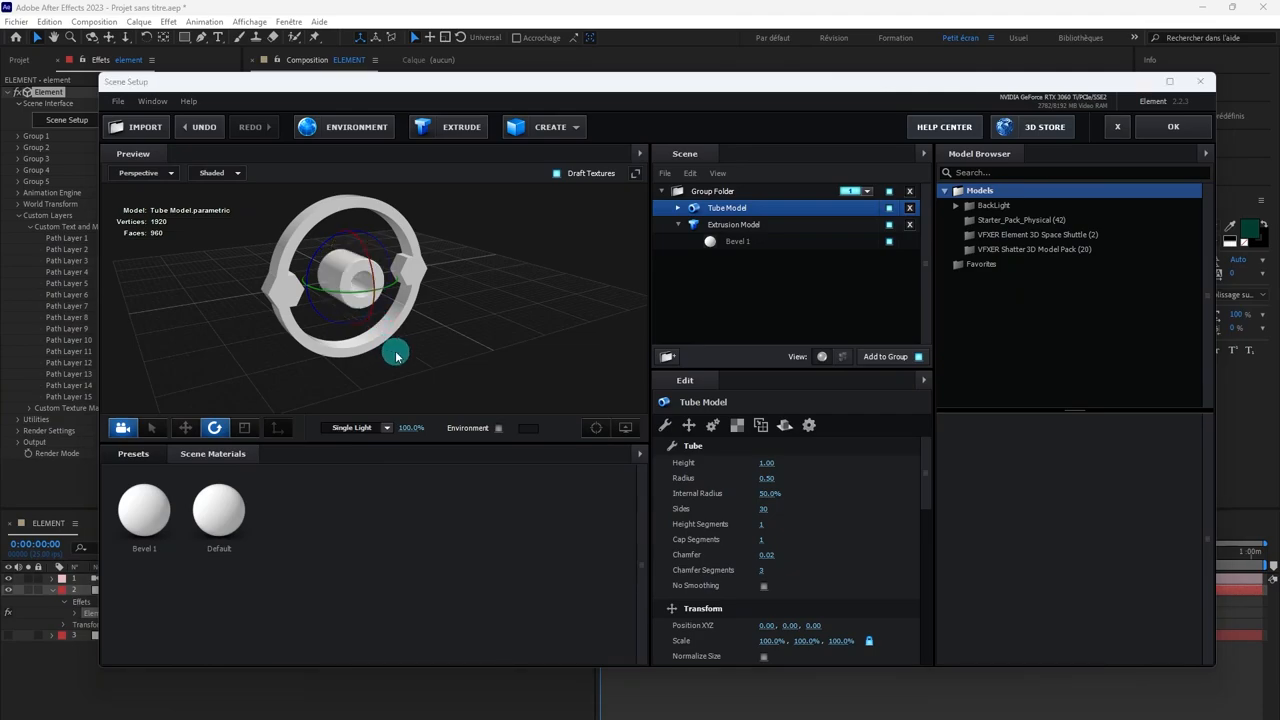
{"action": "left_click", "coordinate": [451, 354]}
{"action": "mouse_move", "coordinate": [438, 357]}
{"action": "left_mouse_down"}
{"action": "mouse_move", "coordinate": [430, 376]}
{"action": "mouse_move", "coordinate": [402, 328]}
{"action": "mouse_move", "coordinate": [451, 352]}
{"action": "left_mouse_up"}
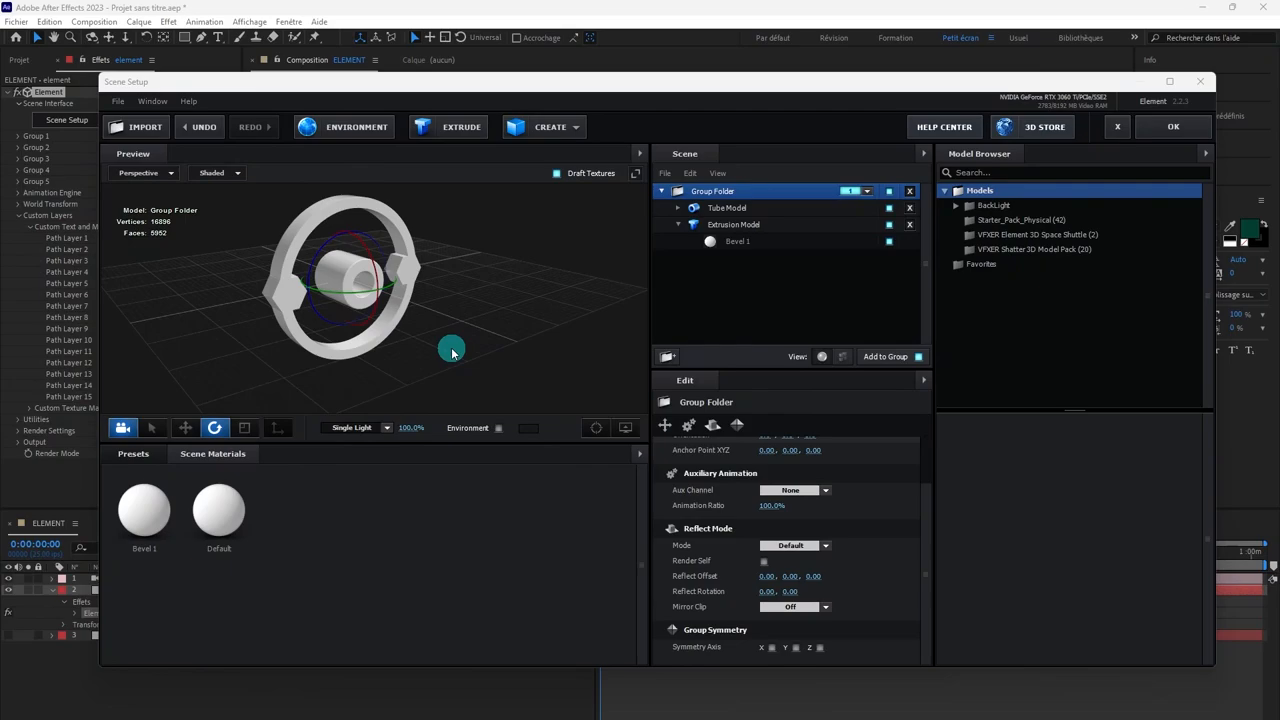
Step: Set the tube's height to 1.74, radius to 1.52 and internal radius to 97% so it fits around the ring
{"action": "left_click", "coordinate": [717, 210]}
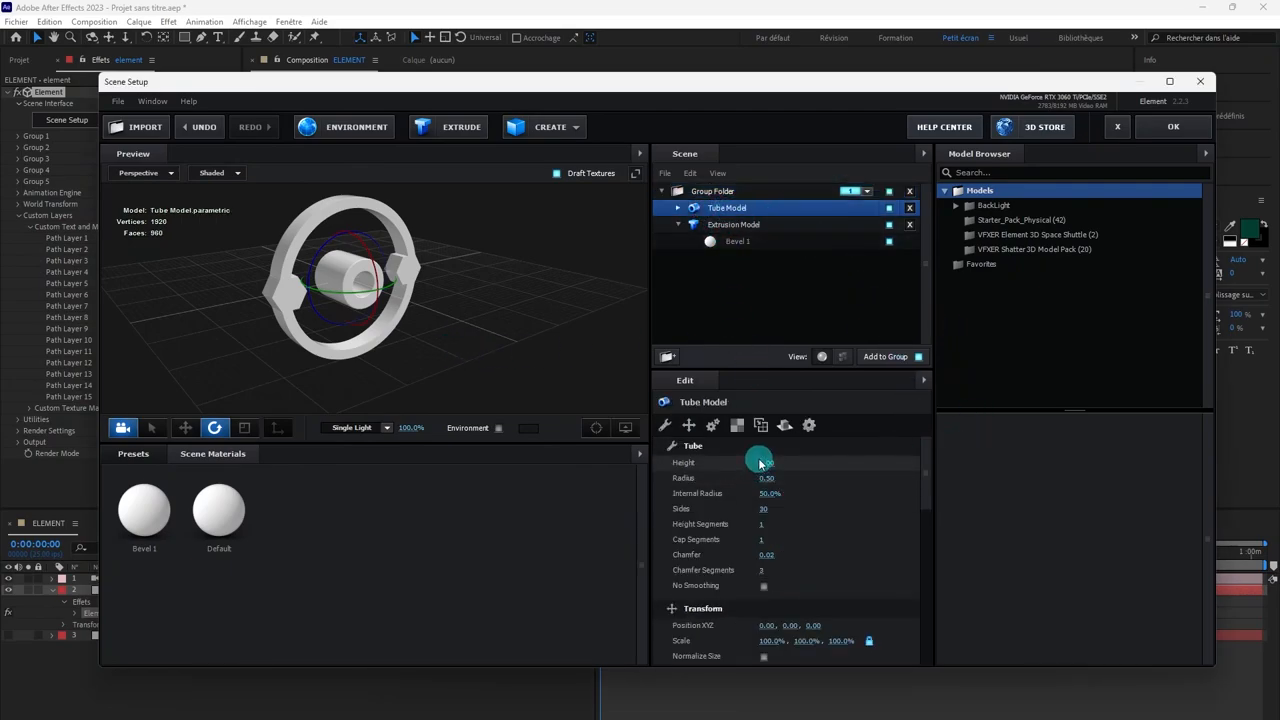
{"action": "left_click_drag", "start_coordinate": [766, 463], "coordinate": [799, 494]}
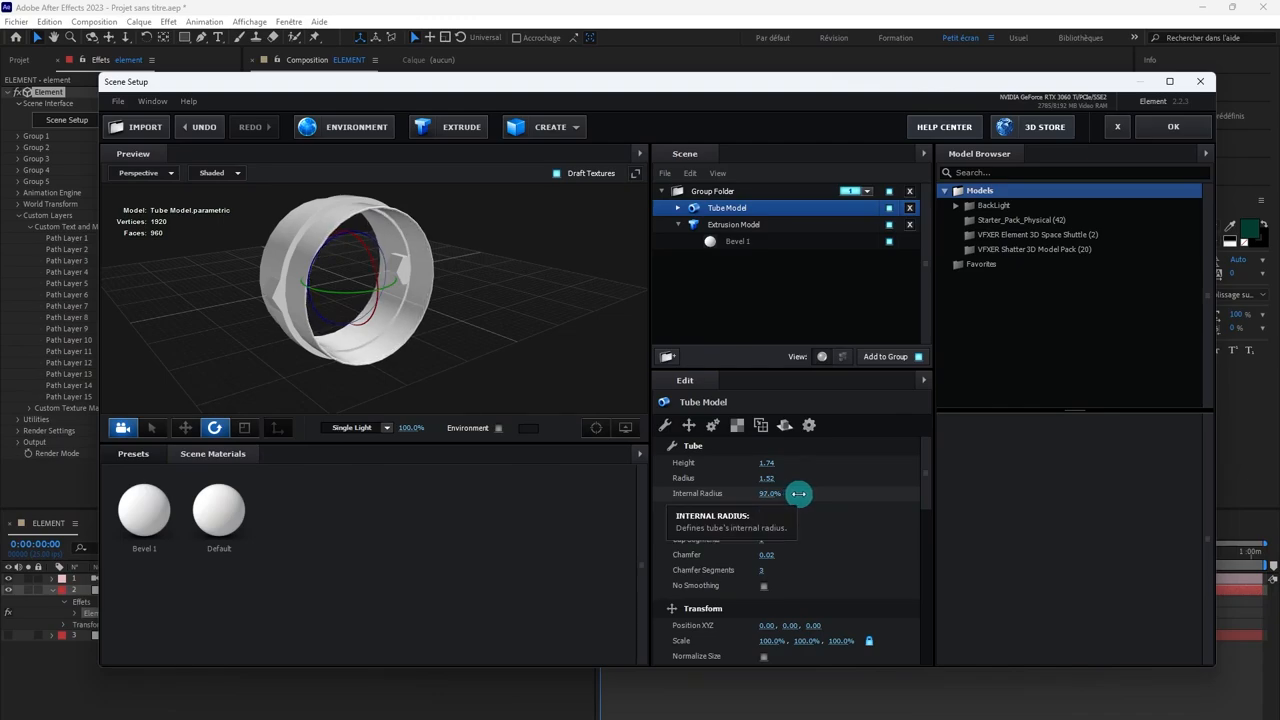
{"action": "left_click", "coordinate": [545, 328]}
{"action": "left_click_drag", "start_coordinate": [545, 313], "coordinate": [506, 294]}
{"action": "scroll", "coordinate": [506, 294], "scroll_direction": "up", "scroll_amount": 5}
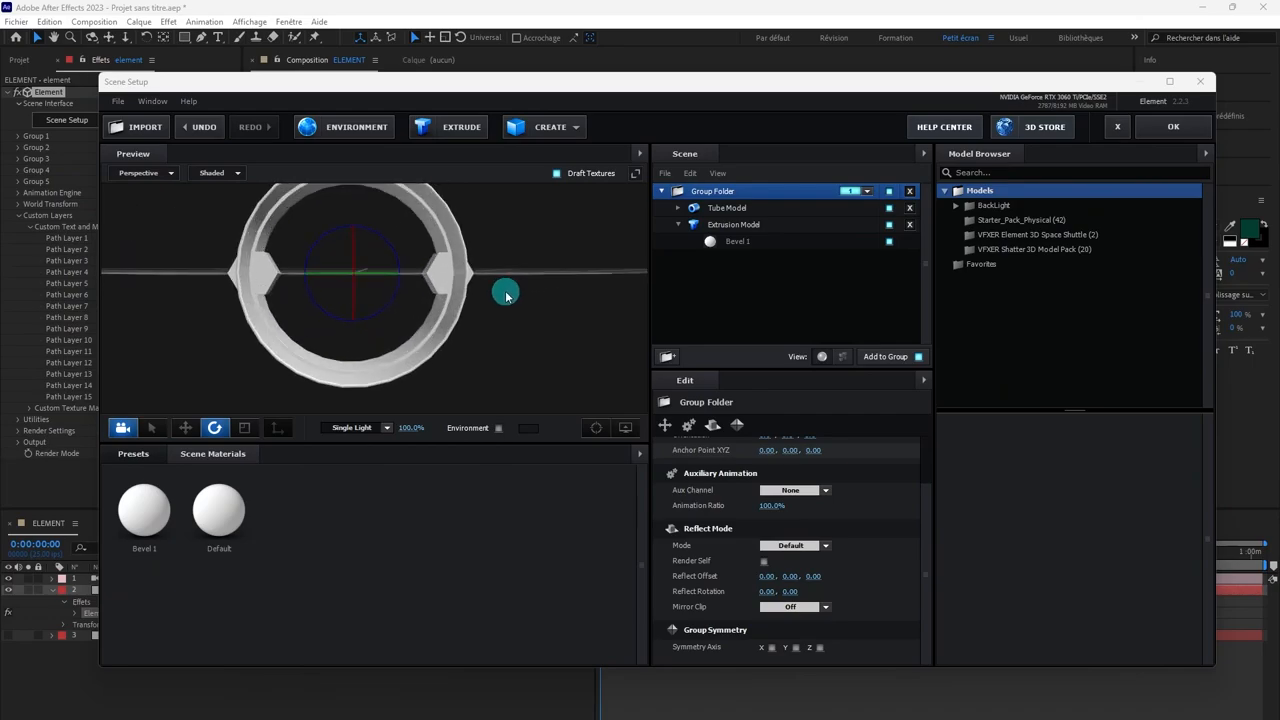
Step: Set the Tube Model's number of sides to 94, keeping its internal radius at 97%
{"action": "left_click_drag", "start_coordinate": [516, 310], "coordinate": [614, 320]}
{"action": "scroll", "coordinate": [505, 311], "scroll_direction": "up", "scroll_amount": 3}
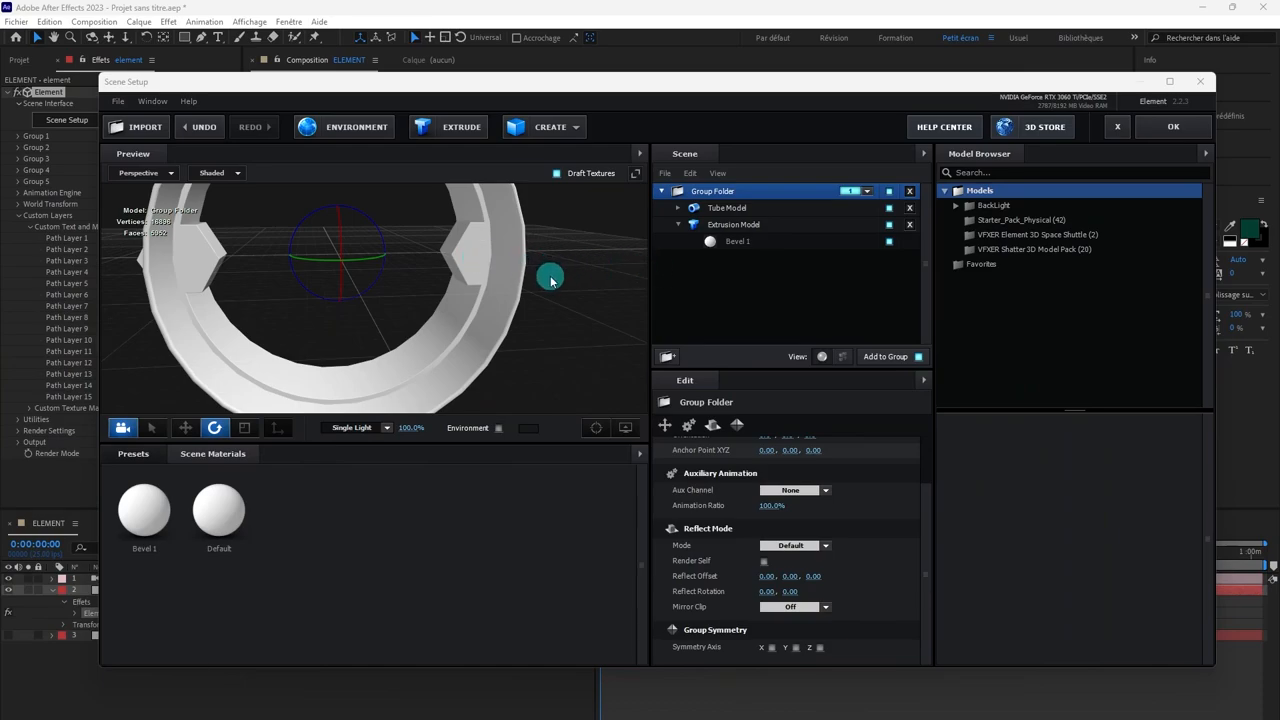
{"action": "left_click_drag", "start_coordinate": [551, 310], "coordinate": [557, 260]}
{"action": "left_click", "coordinate": [727, 207]}
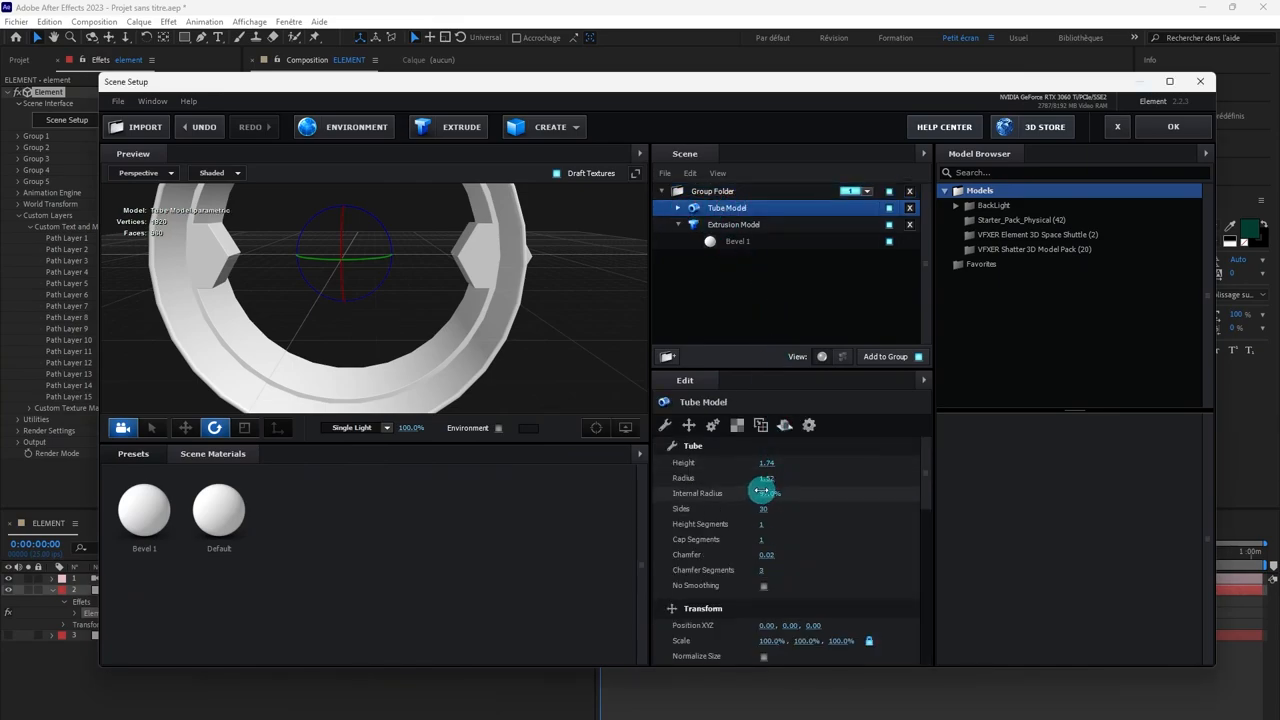
{"action": "left_click_drag", "start_coordinate": [763, 492], "coordinate": [775, 491]}
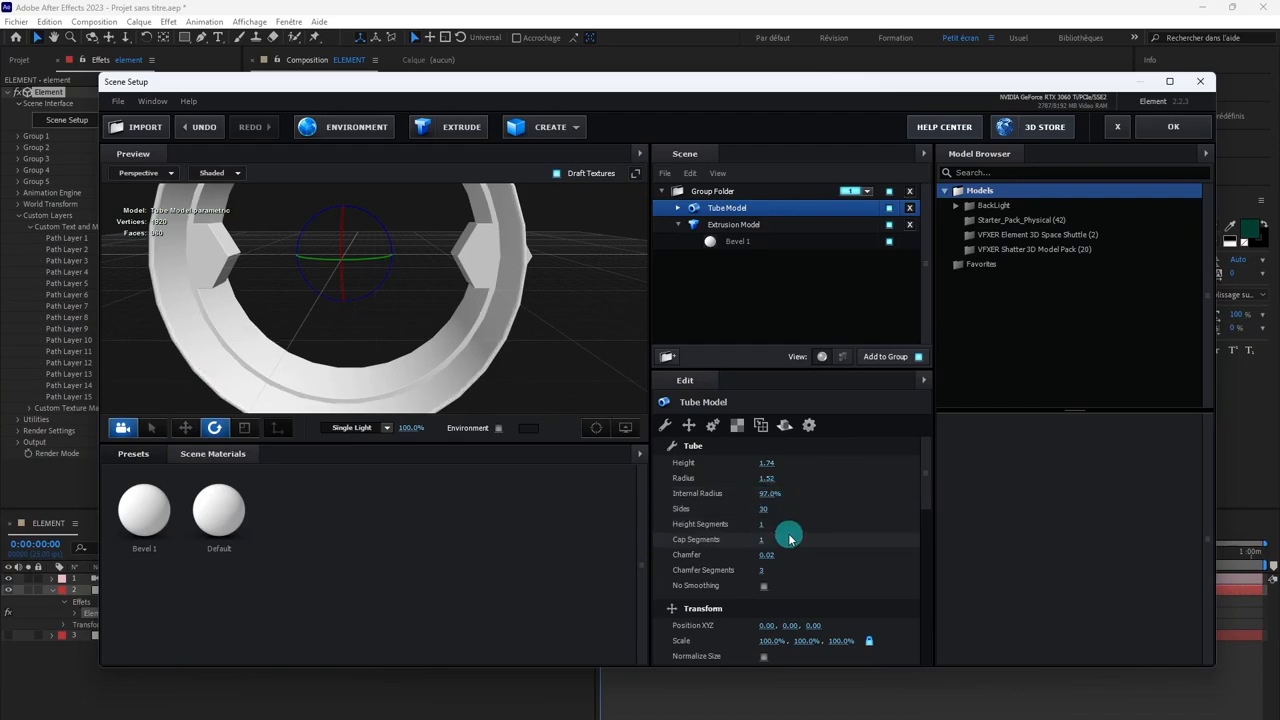
{"action": "left_click_drag", "start_coordinate": [766, 511], "coordinate": [993, 509]}
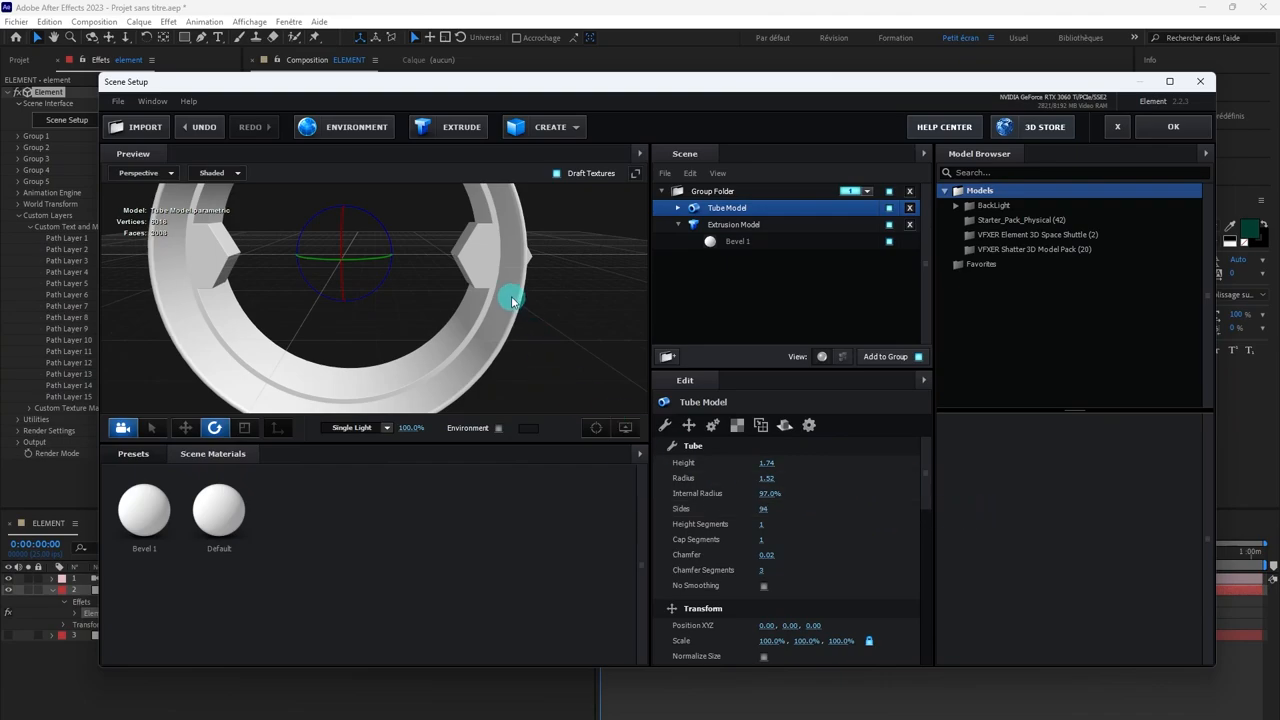
Step: Apply the Bright_Light material from the Physical presets to the Extrusion Model's Bevel 1
{"action": "left_click", "coordinate": [730, 224]}
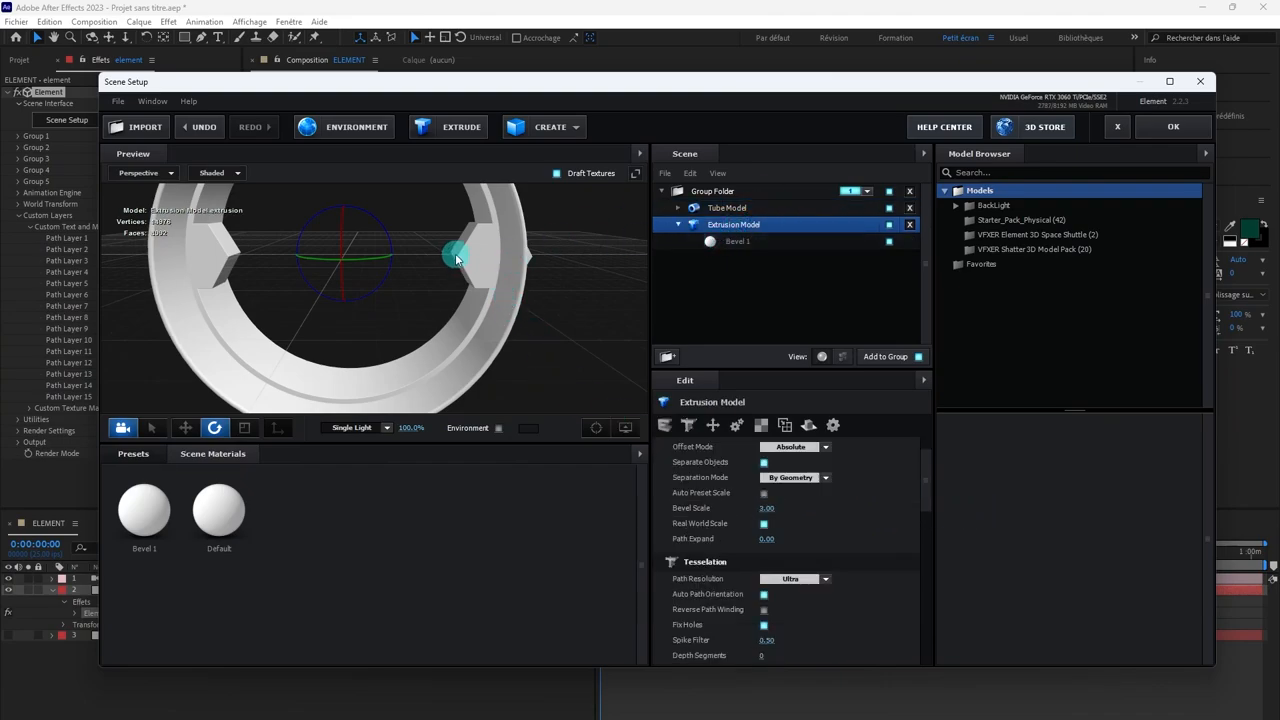
{"action": "left_click", "coordinate": [735, 243]}
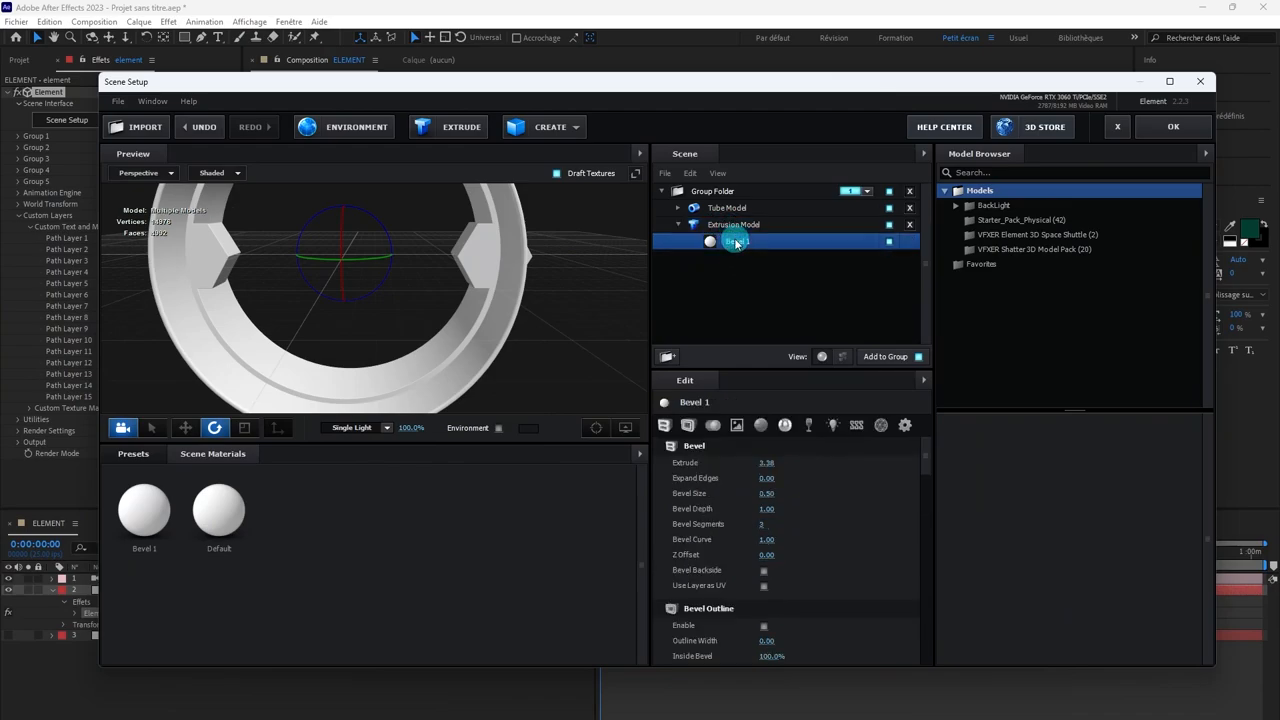
{"action": "left_click", "coordinate": [140, 453]}
{"action": "left_click", "coordinate": [256, 500]}
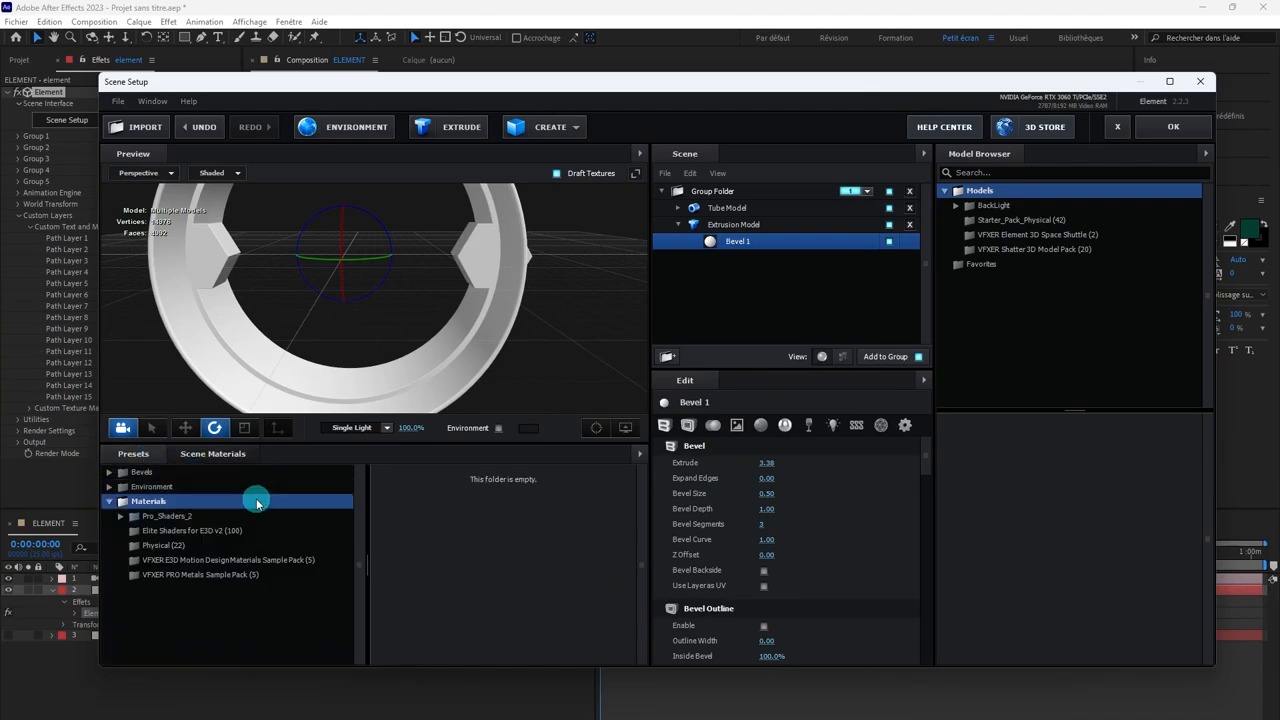
{"action": "left_click", "coordinate": [163, 545]}
{"action": "left_click_drag", "start_coordinate": [436, 593], "coordinate": [712, 246]}
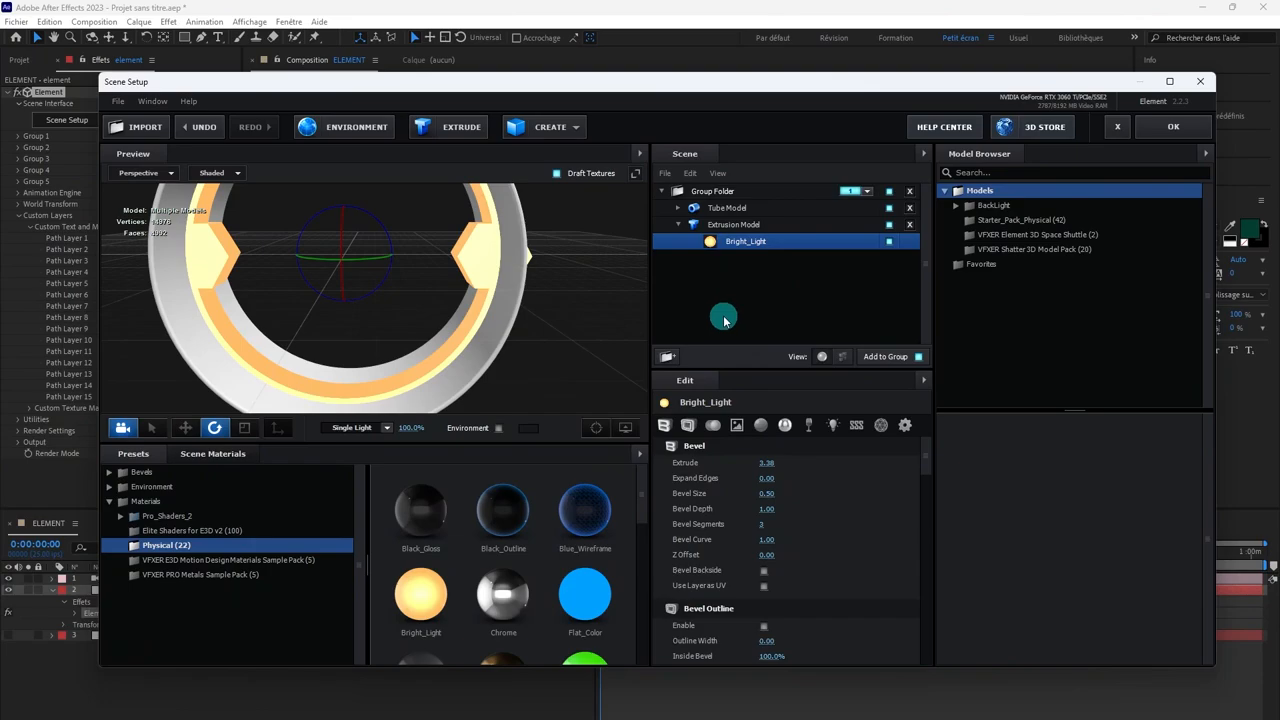
Step: Set the Extrusion Model's Bevel Copies to 2
{"action": "left_click", "coordinate": [718, 226]}
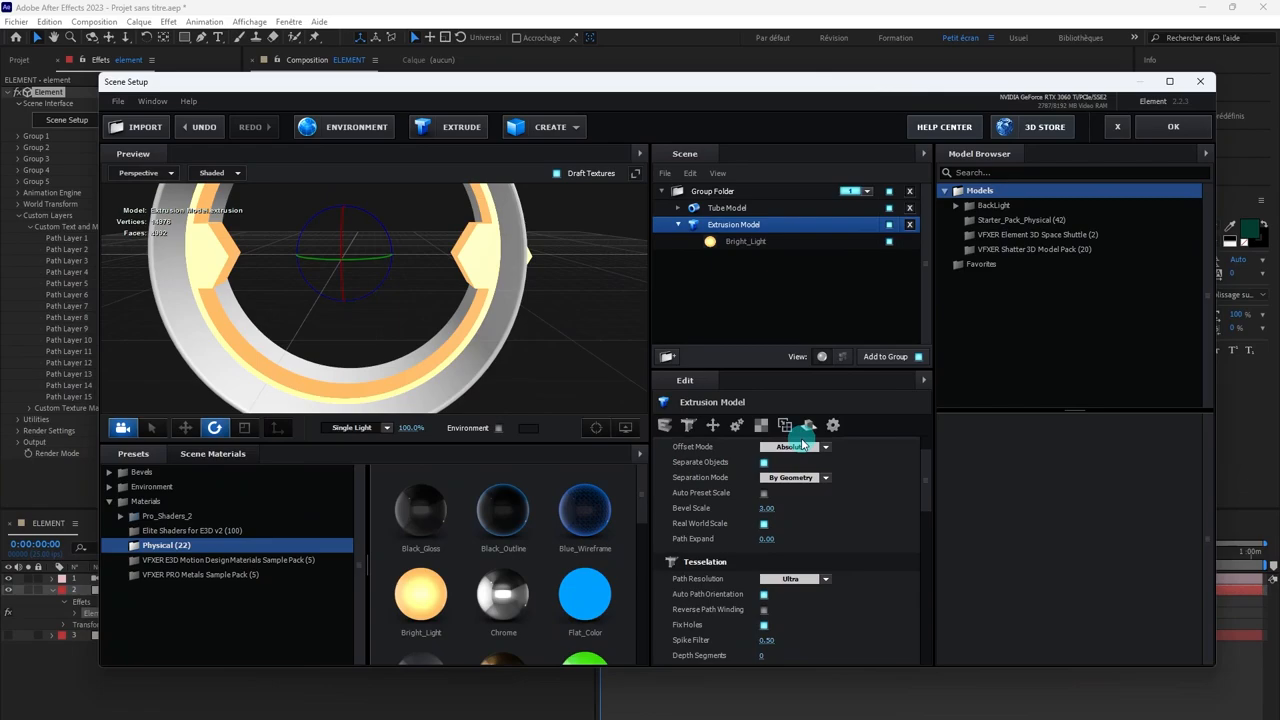
{"action": "scroll", "coordinate": [805, 478], "scroll_direction": "up", "scroll_amount": 2}
{"action": "left_click", "coordinate": [805, 478]}
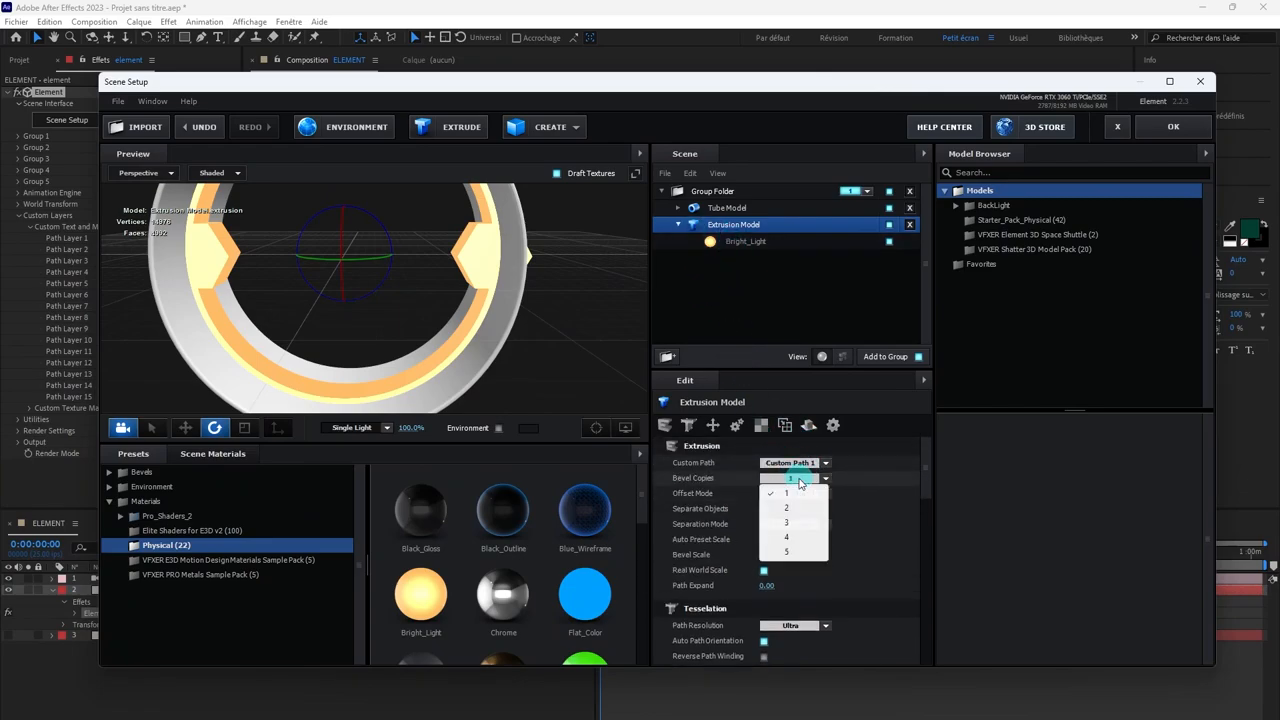
{"action": "left_click", "coordinate": [787, 508]}
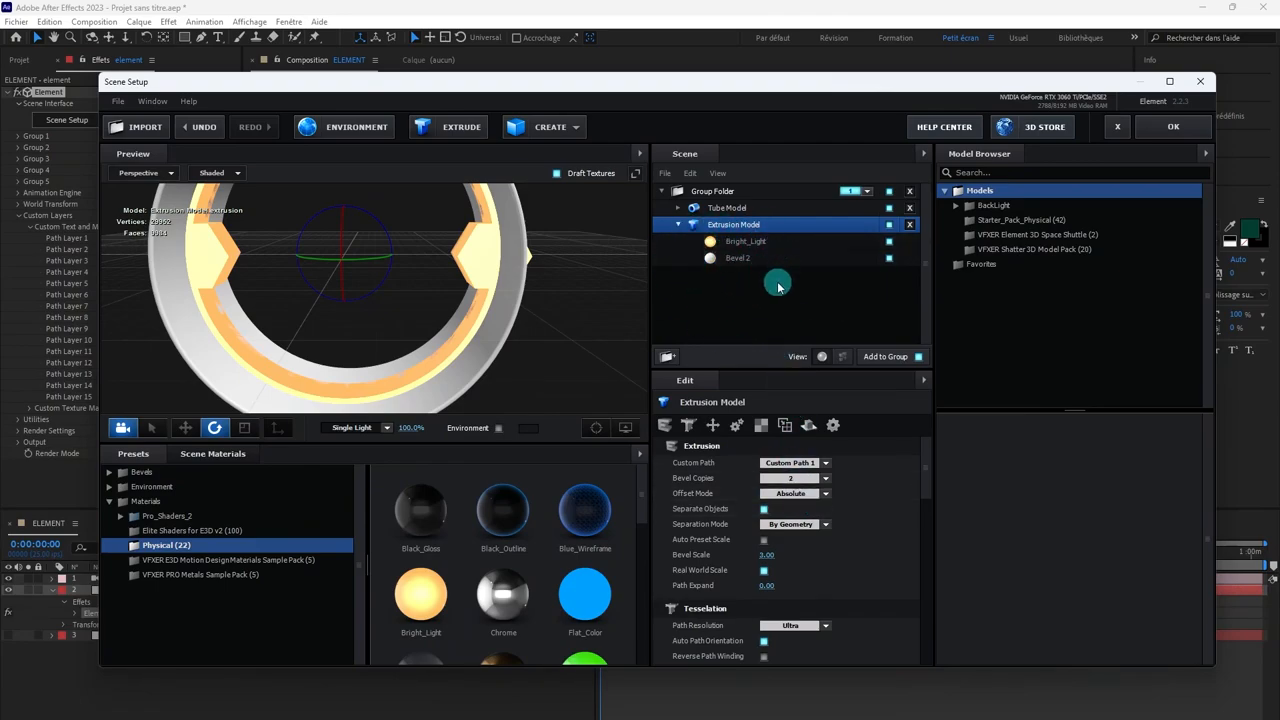
Step: Enable Bevel Outline on Bevel 2 with an outline width of 0.44
{"action": "left_click", "coordinate": [729, 259]}
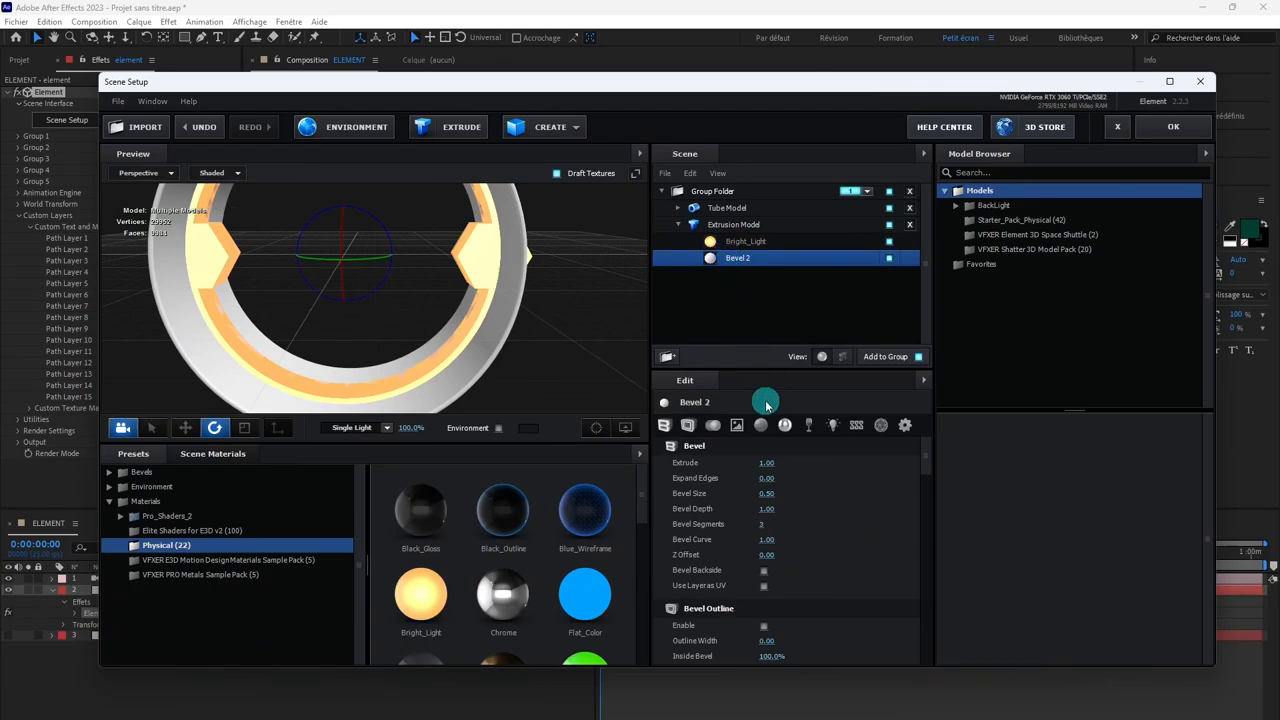
{"action": "left_click", "coordinate": [689, 426]}
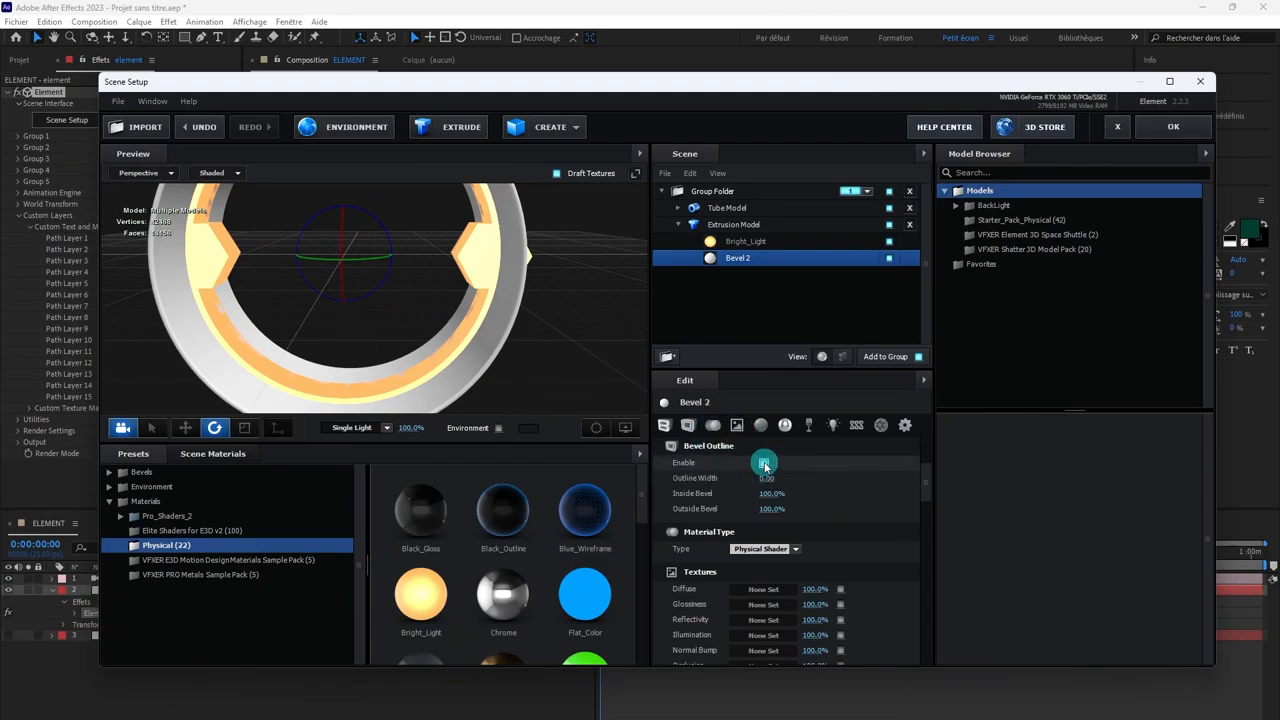
{"action": "left_click_drag", "start_coordinate": [768, 477], "coordinate": [803, 475]}
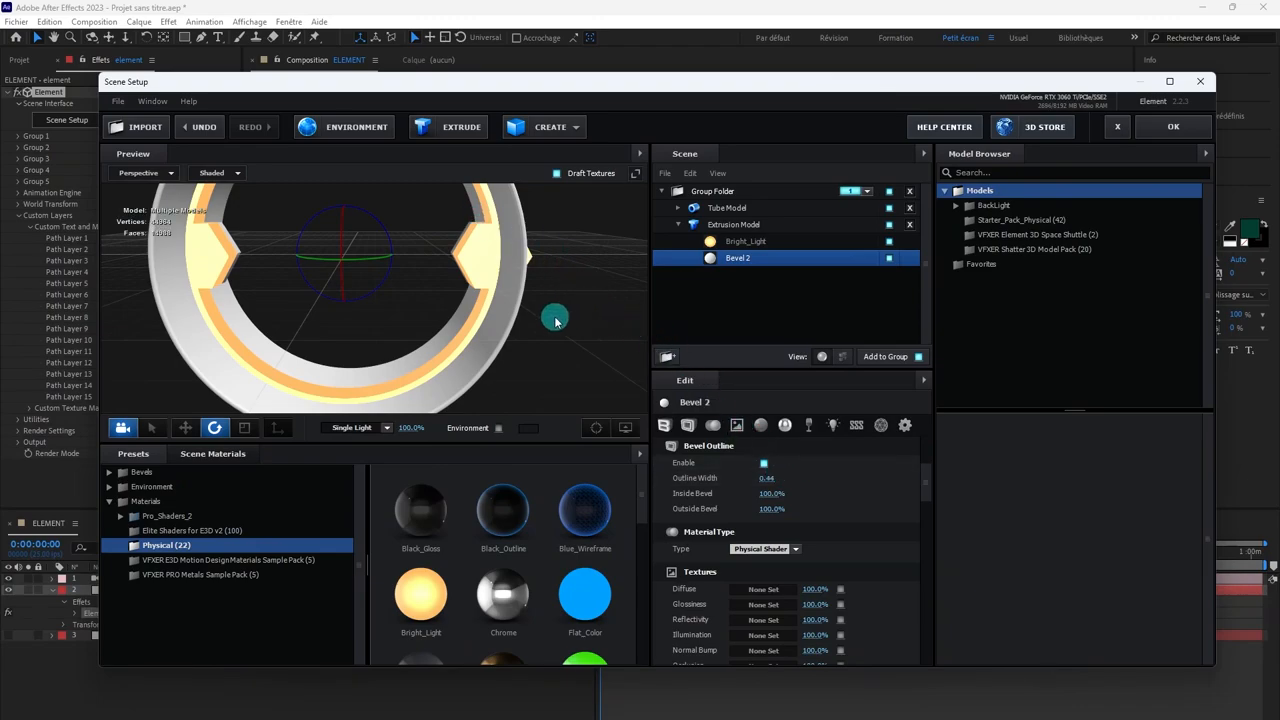
{"action": "left_click_drag", "start_coordinate": [555, 320], "coordinate": [617, 323]}
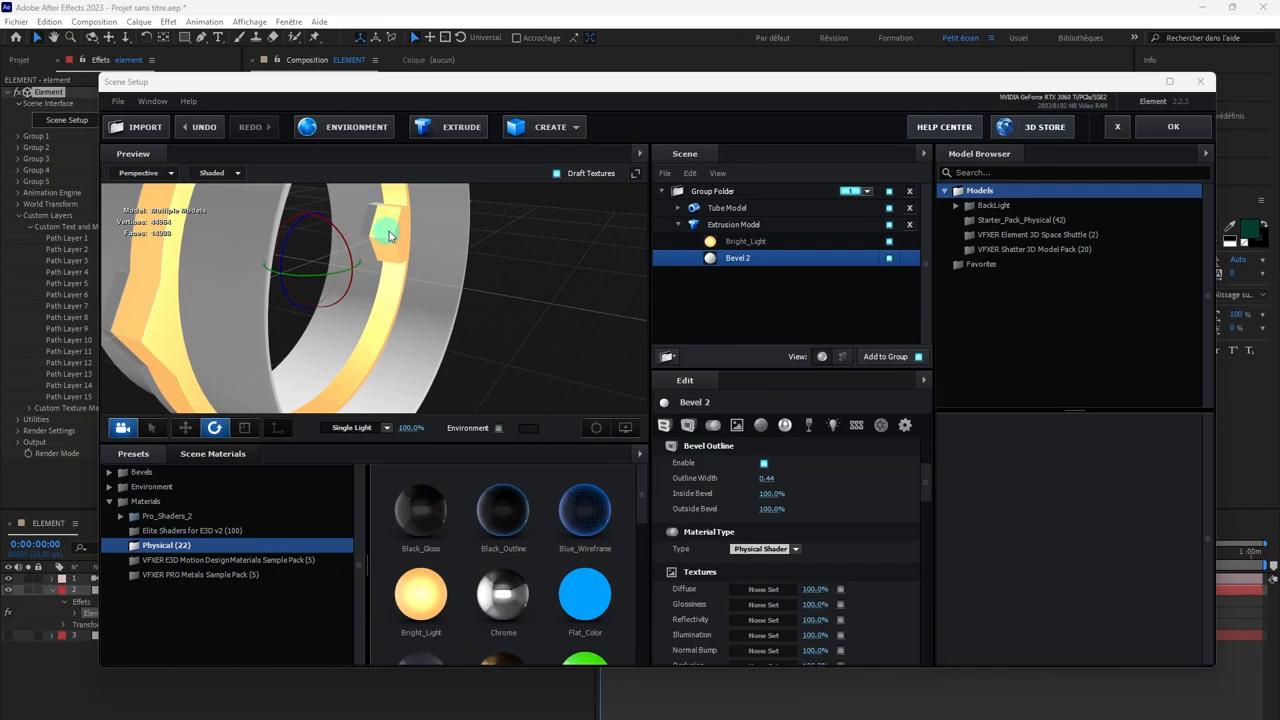
Step: Set Bevel 2's Extrude value to 3.64
{"action": "left_click", "coordinate": [664, 425]}
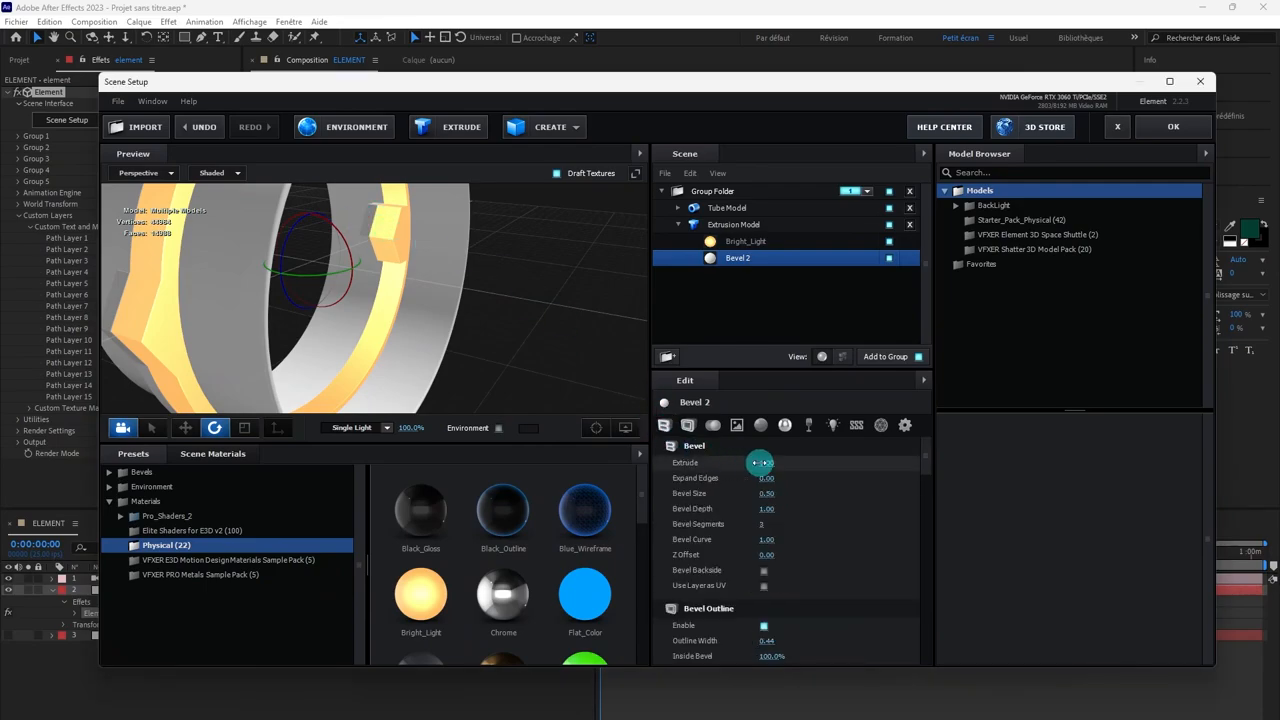
{"action": "left_click_drag", "start_coordinate": [763, 462], "coordinate": [963, 489]}
{"action": "left_click_drag", "start_coordinate": [534, 309], "coordinate": [466, 295]}
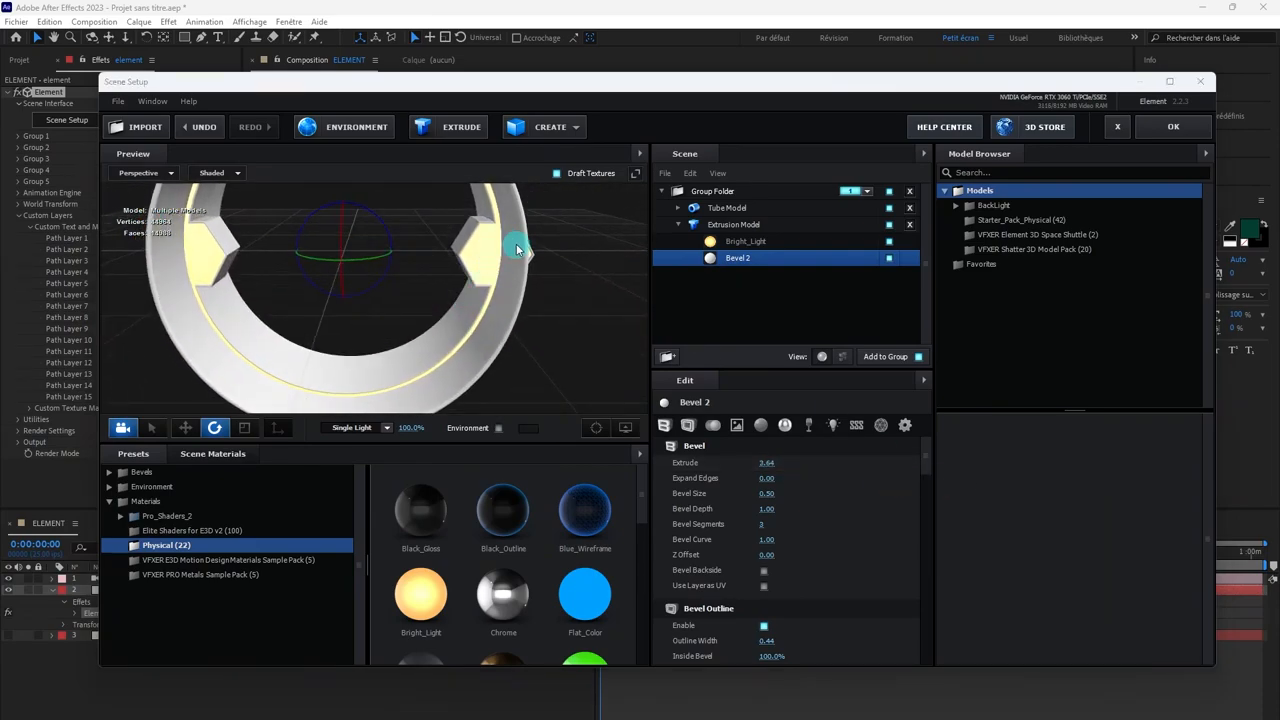
Step: Set the Expand Edges of the Bright_Light bevel to -4.87 to shrink it inside the ring's outline
{"action": "left_click", "coordinate": [713, 244]}
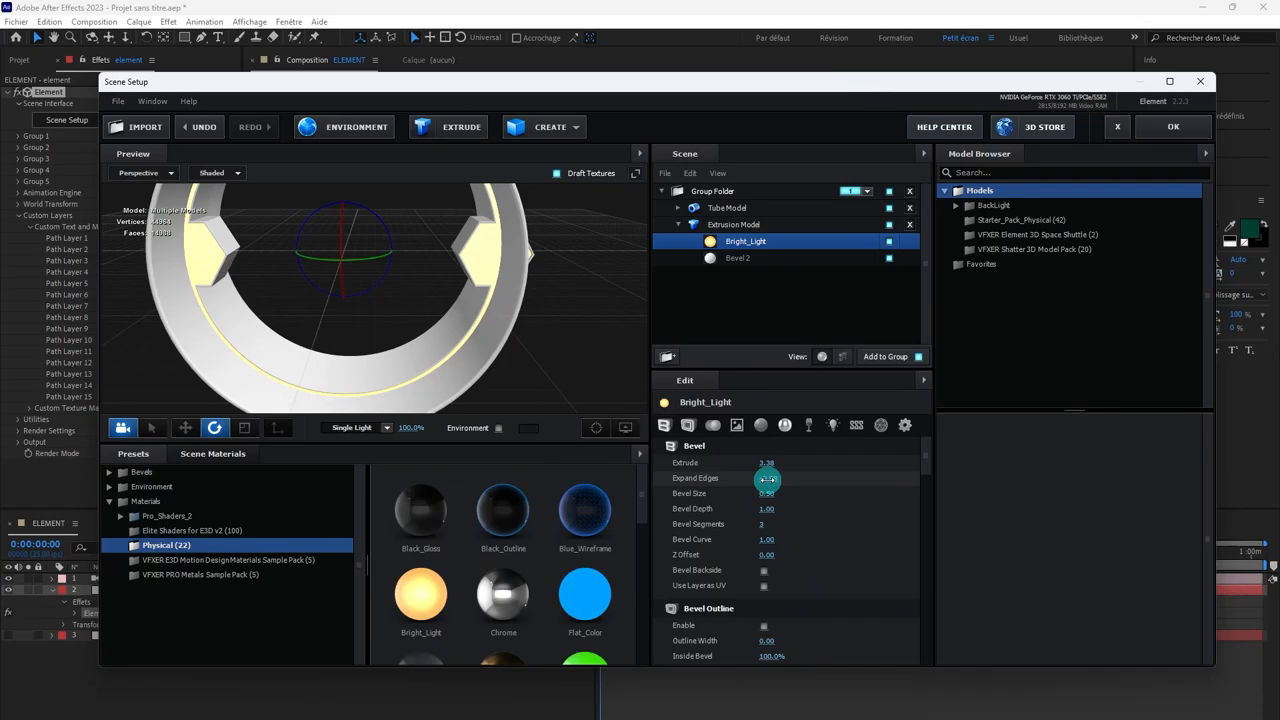
{"action": "left_click_drag", "start_coordinate": [748, 481], "coordinate": [707, 479]}
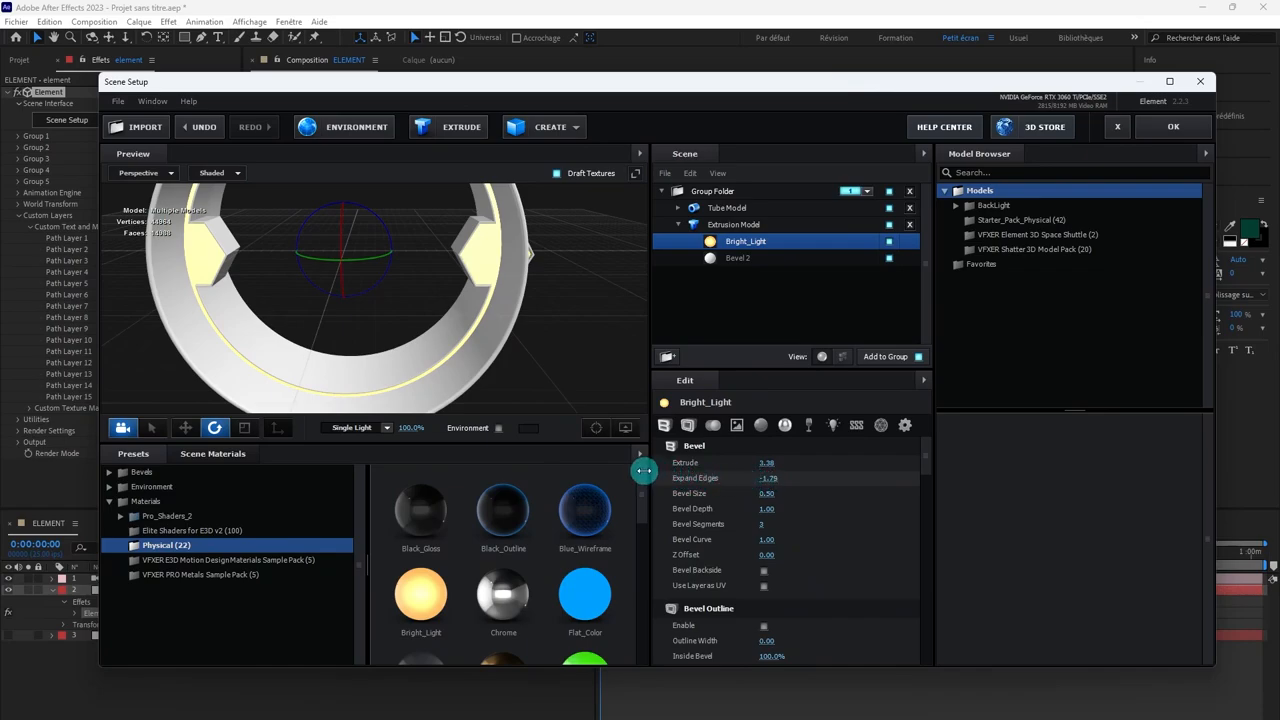
{"action": "left_click", "coordinate": [733, 259]}
{"action": "left_click", "coordinate": [736, 243]}
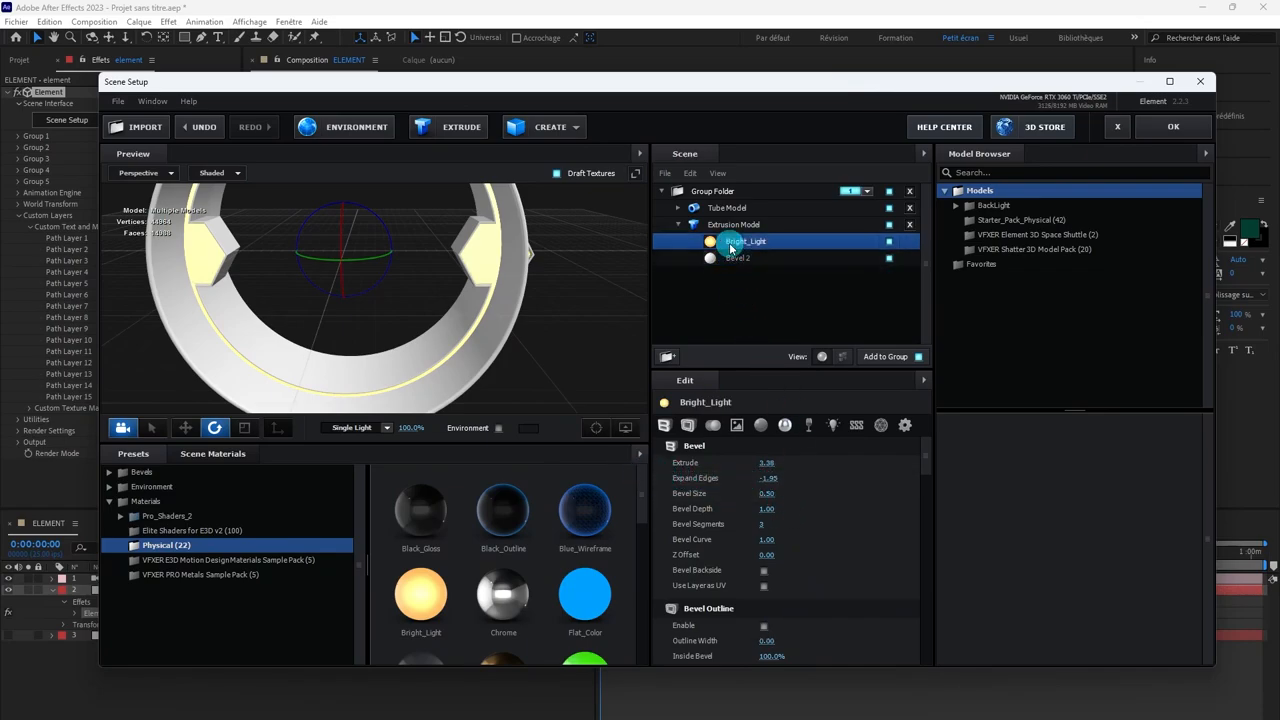
{"action": "left_click_drag", "start_coordinate": [763, 479], "coordinate": [554, 461]}
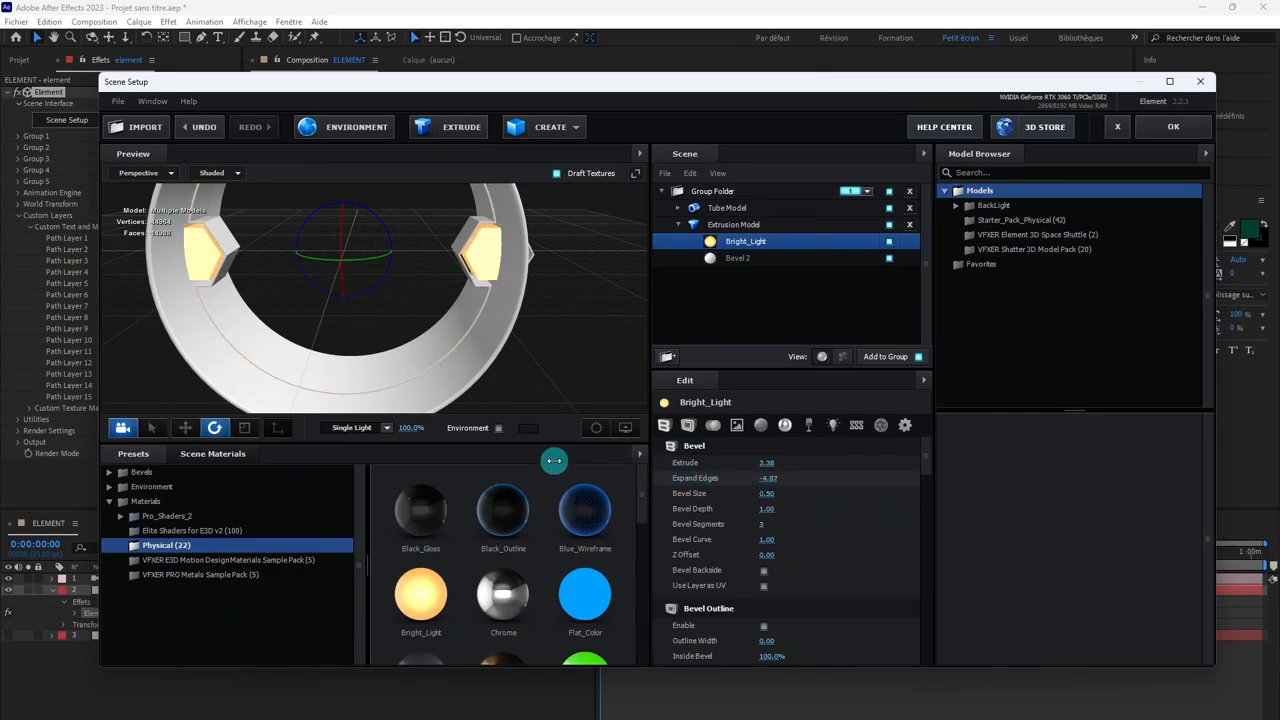
Step: Compare the ring with the Tube Model hidden and shown, leaving the tube visible
{"action": "left_click", "coordinate": [889, 208]}
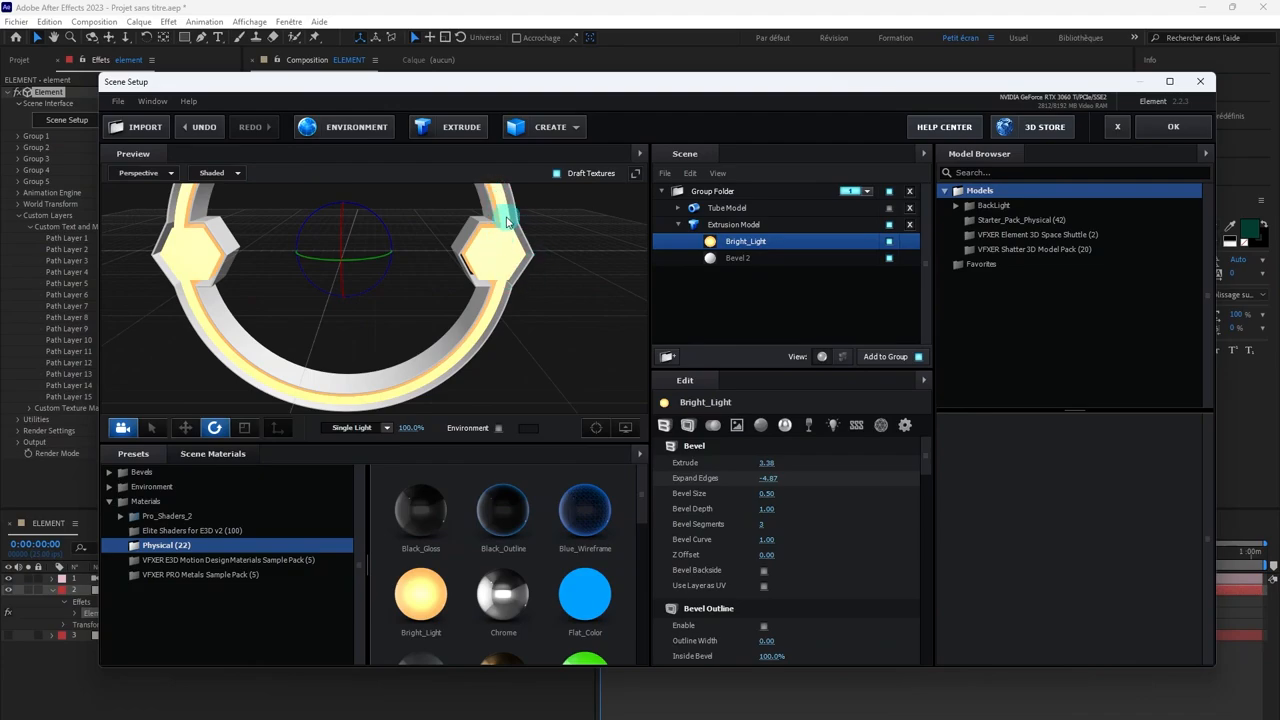
{"action": "left_click", "coordinate": [890, 208]}
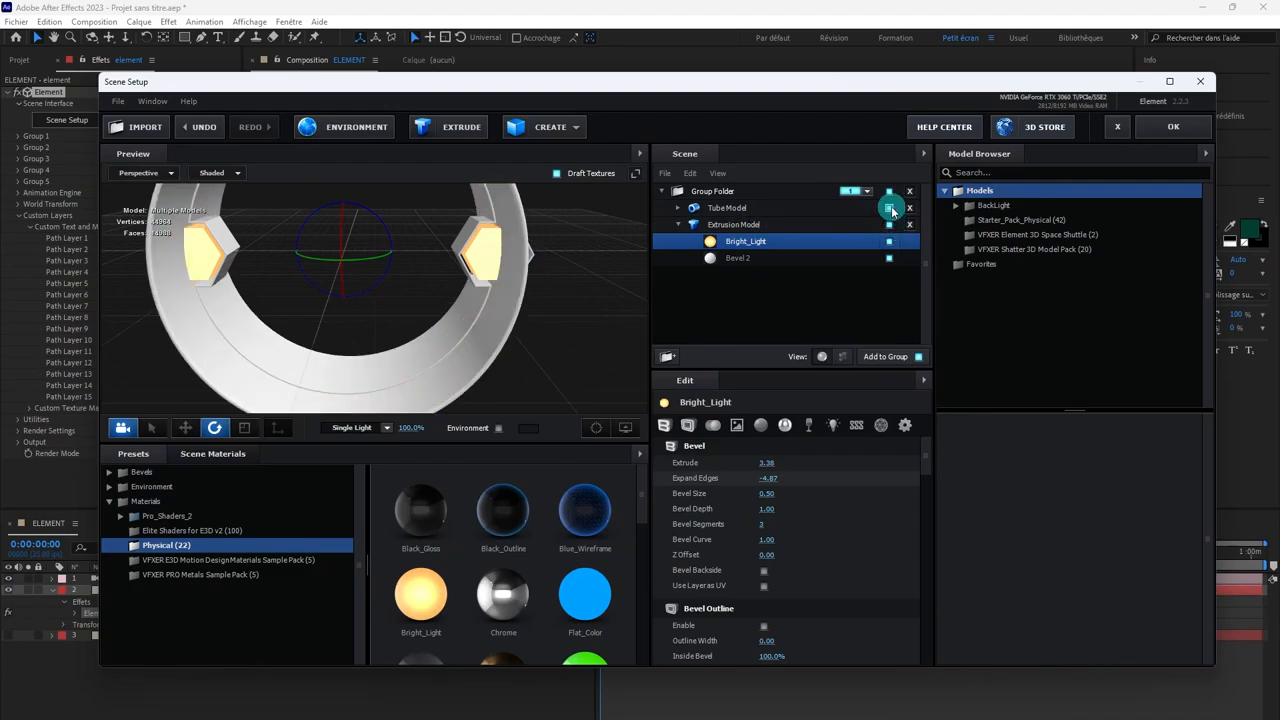
{"action": "left_click", "coordinate": [890, 208]}
{"action": "left_click", "coordinate": [890, 208]}
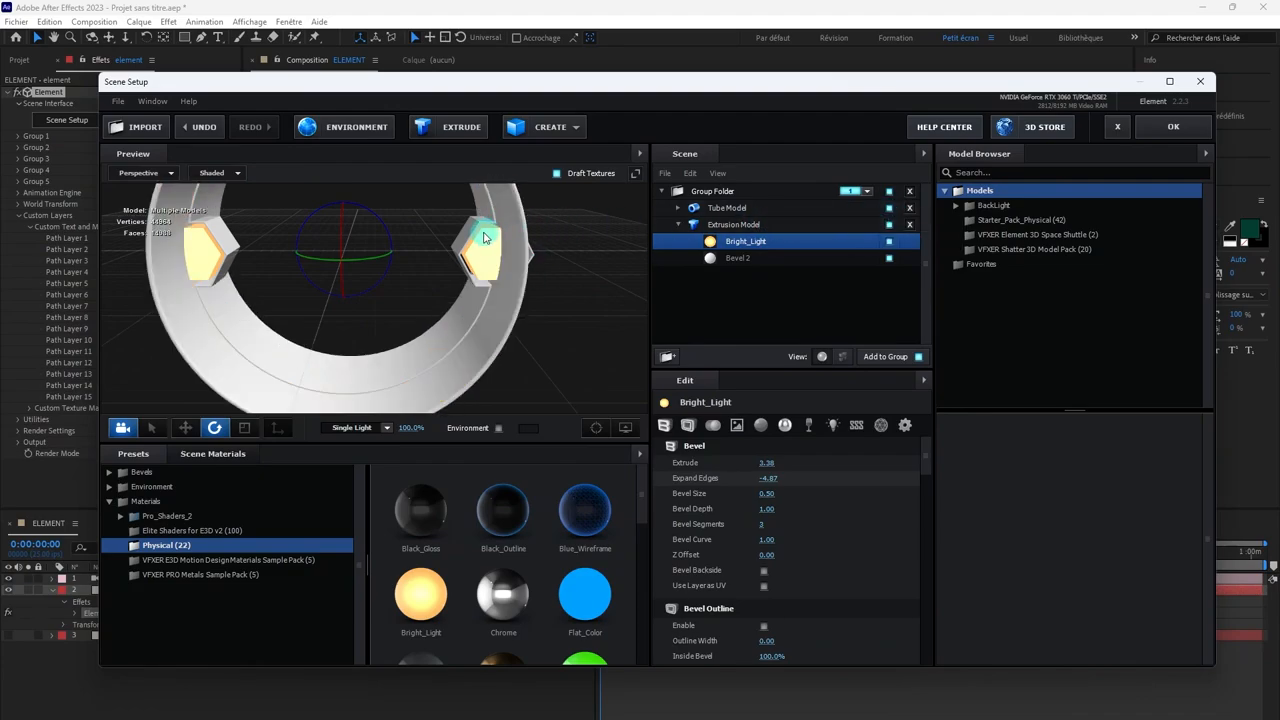
Step: Set Bevel 2's outline width to 0.83
{"action": "left_click", "coordinate": [740, 258]}
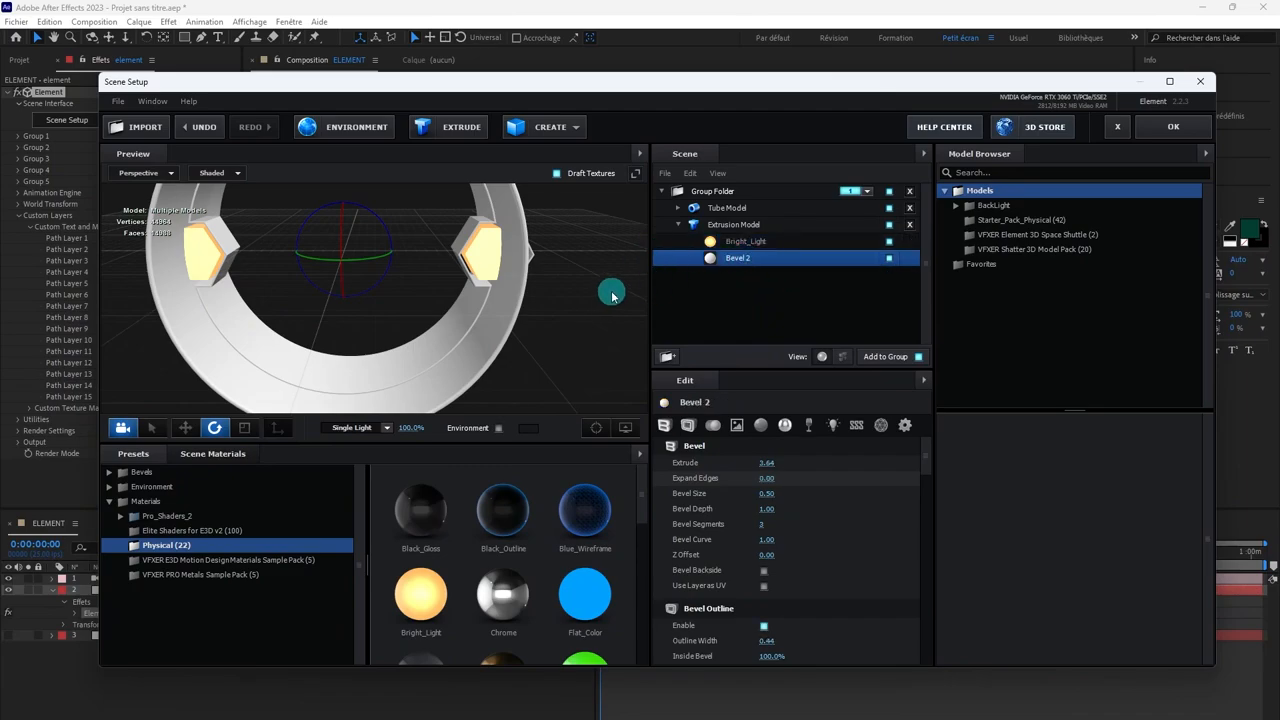
{"action": "left_click", "coordinate": [713, 432]}
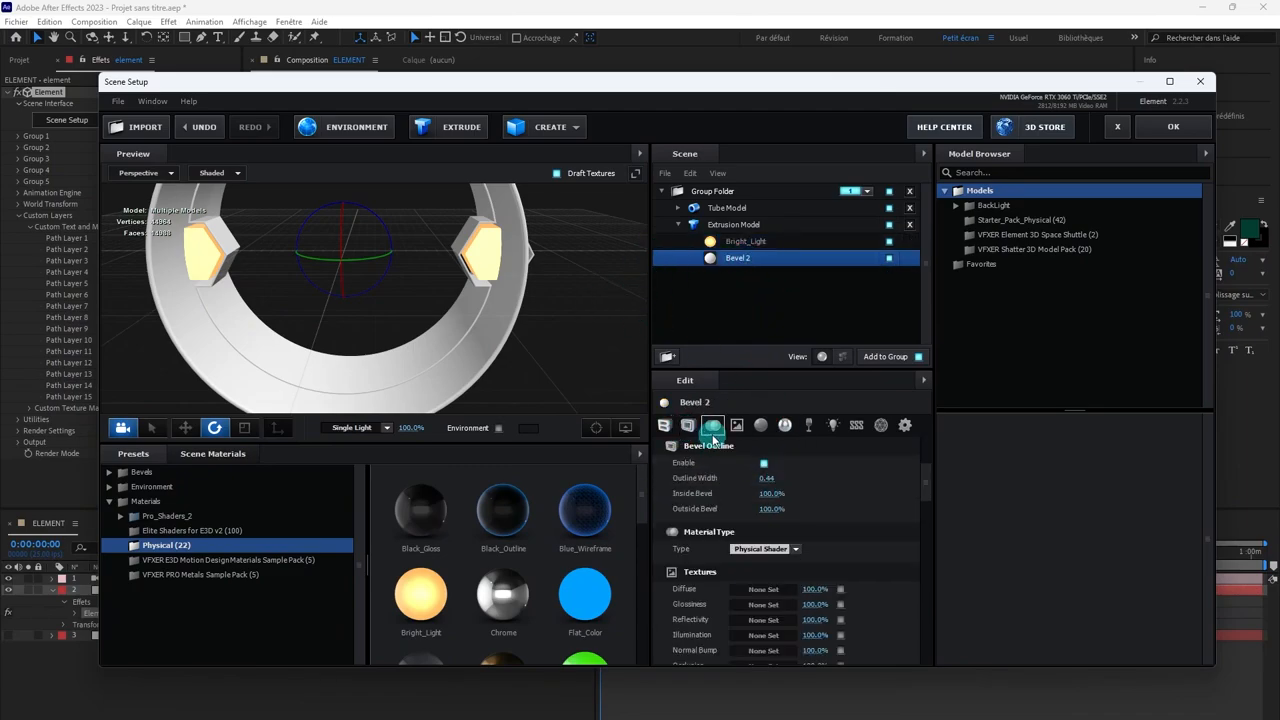
{"action": "left_click", "coordinate": [761, 479]}
{"action": "left_click_drag", "start_coordinate": [772, 479], "coordinate": [792, 479]}
Step: Set Bevel 2's Expand Edges to -0.29 and its Bevel Size to 1.82
{"action": "left_click", "coordinate": [676, 446]}
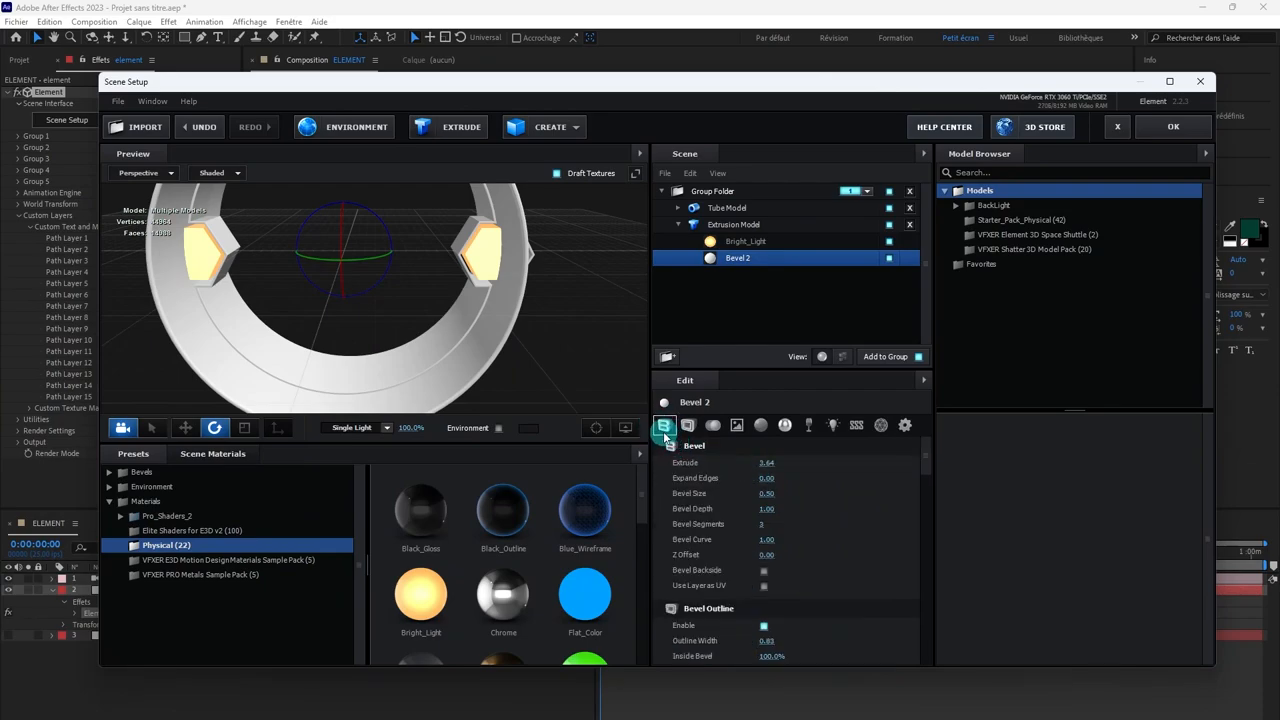
{"action": "left_click", "coordinate": [762, 479]}
{"action": "left_click_drag", "start_coordinate": [768, 479], "coordinate": [886, 490]}
{"action": "left_click_drag", "start_coordinate": [853, 489], "coordinate": [845, 487]}
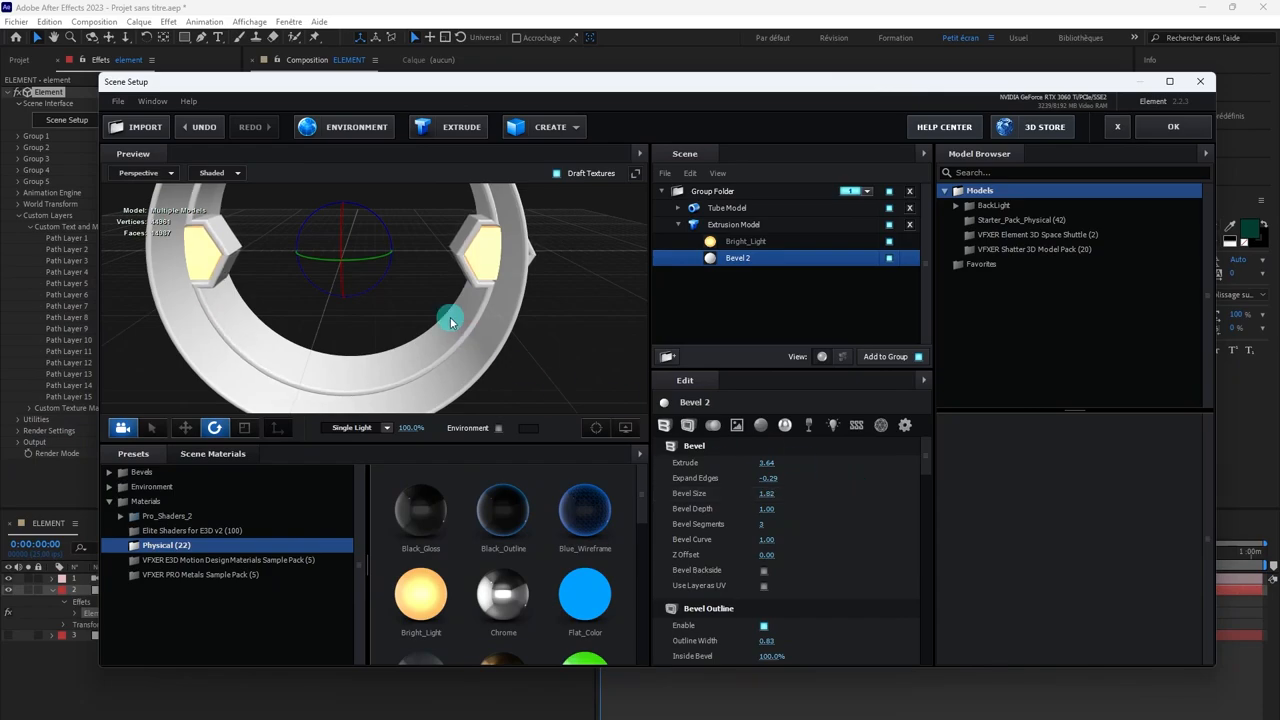
Step: Set Bevel 2's Expand Edges to -1.17 and its Bevel Size to 2.64, and check the rounded edges from several angles
{"action": "scroll", "coordinate": [559, 339], "scroll_direction": "up", "scroll_amount": 2}
{"action": "left_click_drag", "start_coordinate": [559, 339], "coordinate": [515, 345]}
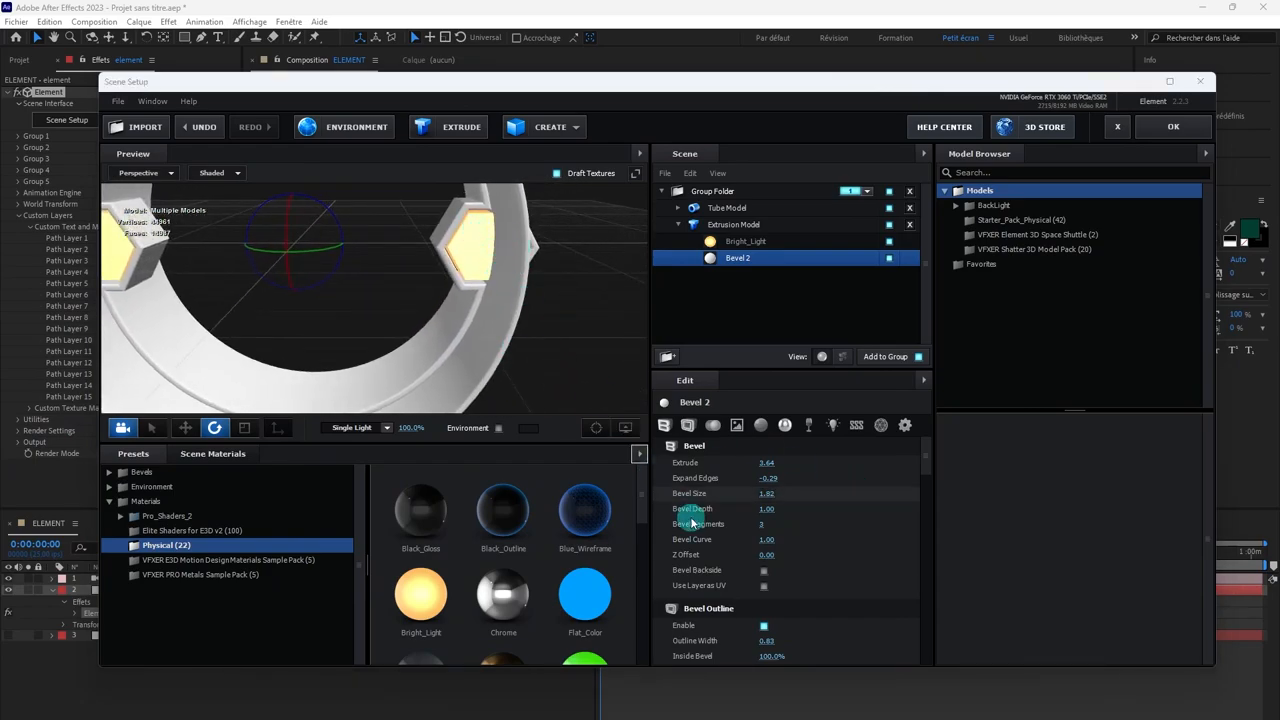
{"action": "left_click_drag", "start_coordinate": [768, 479], "coordinate": [713, 477]}
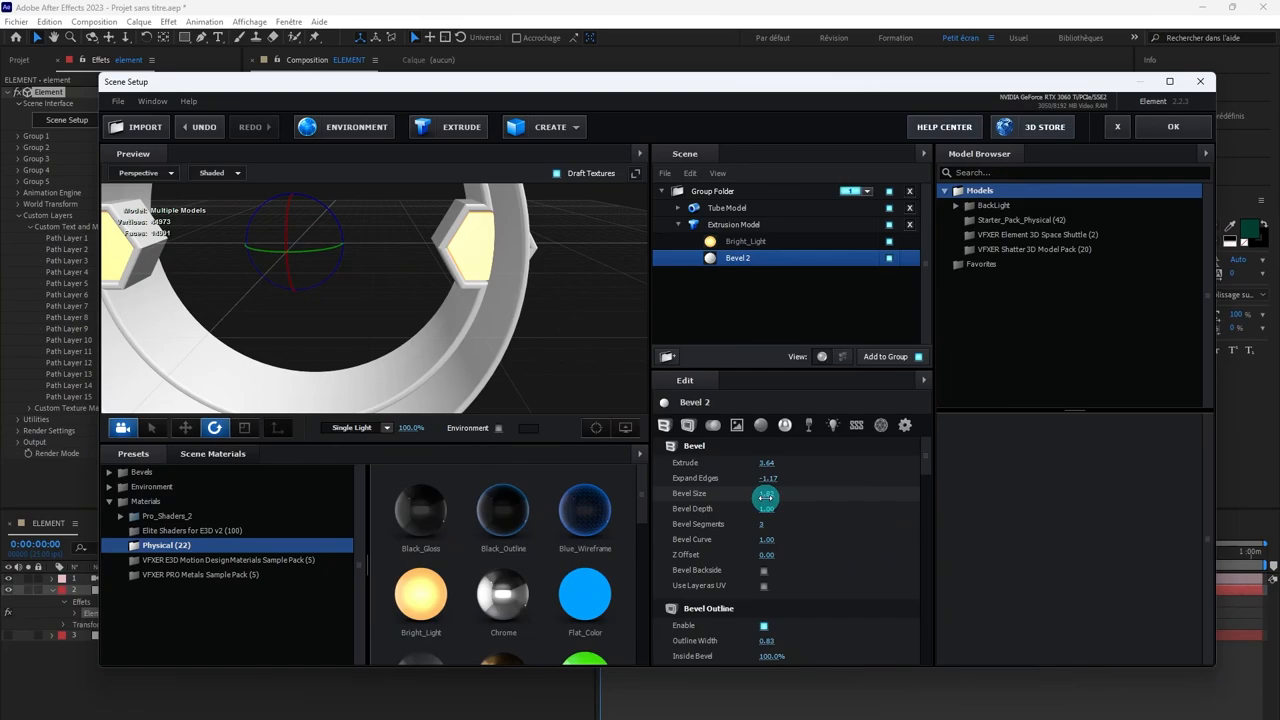
{"action": "left_click_drag", "start_coordinate": [765, 494], "coordinate": [751, 463]}
{"action": "scroll", "coordinate": [566, 356], "scroll_direction": "down", "scroll_amount": 3}
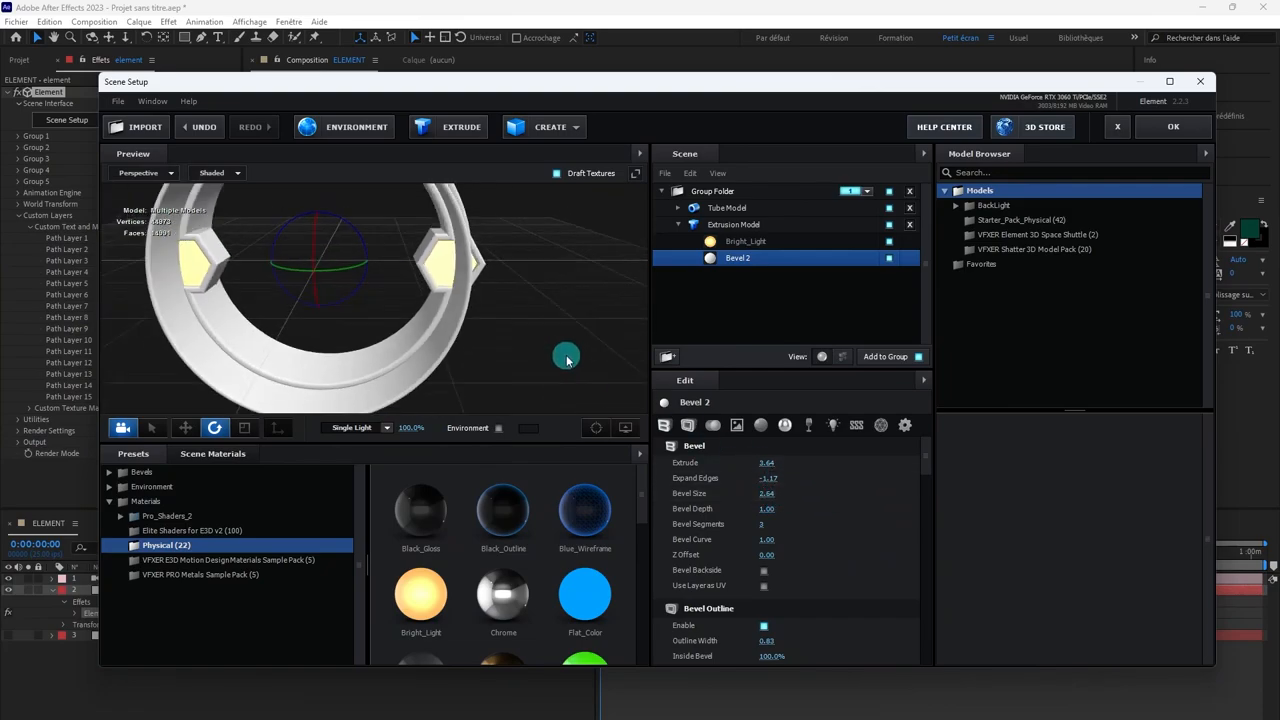
{"action": "scroll", "coordinate": [566, 356], "scroll_direction": "up", "scroll_amount": 2}
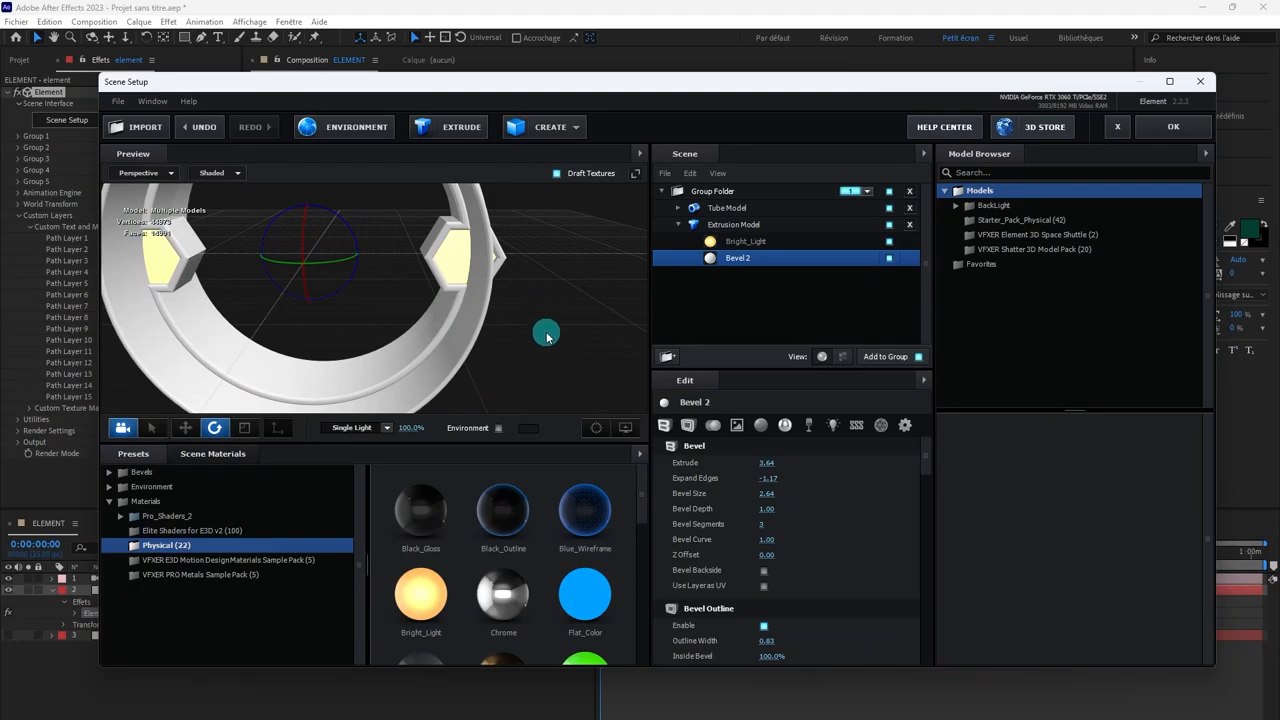
{"action": "mouse_move", "coordinate": [551, 343]}
{"action": "left_mouse_down"}
{"action": "mouse_move", "coordinate": [626, 343]}
{"action": "mouse_move", "coordinate": [517, 349]}
{"action": "mouse_move", "coordinate": [617, 351]}
{"action": "mouse_move", "coordinate": [569, 349]}
{"action": "mouse_move", "coordinate": [580, 343]}
{"action": "mouse_move", "coordinate": [491, 366]}
{"action": "mouse_move", "coordinate": [571, 343]}
{"action": "mouse_move", "coordinate": [532, 360]}
{"action": "mouse_move", "coordinate": [564, 354]}
{"action": "left_mouse_up"}
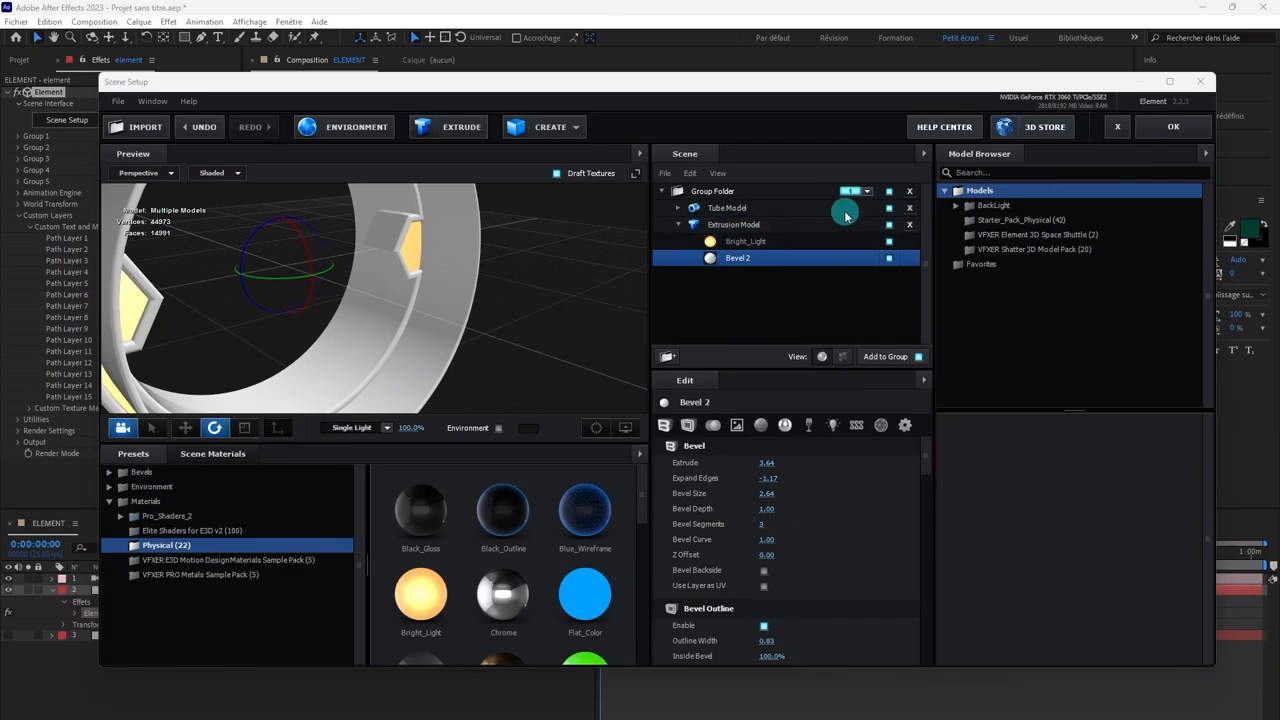
Step: Accept the Element scene setup and select the Caméra 1 layer in the composition
{"action": "left_click", "coordinate": [1150, 127]}
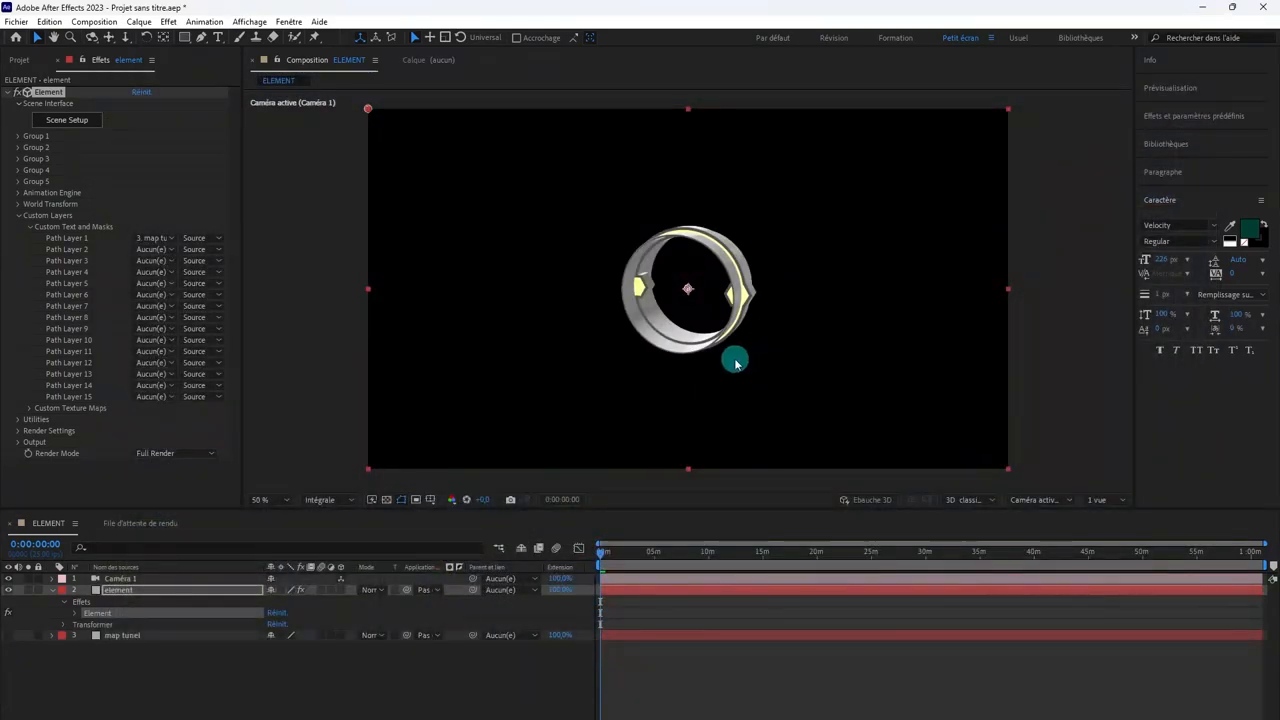
{"action": "left_click", "coordinate": [712, 583]}
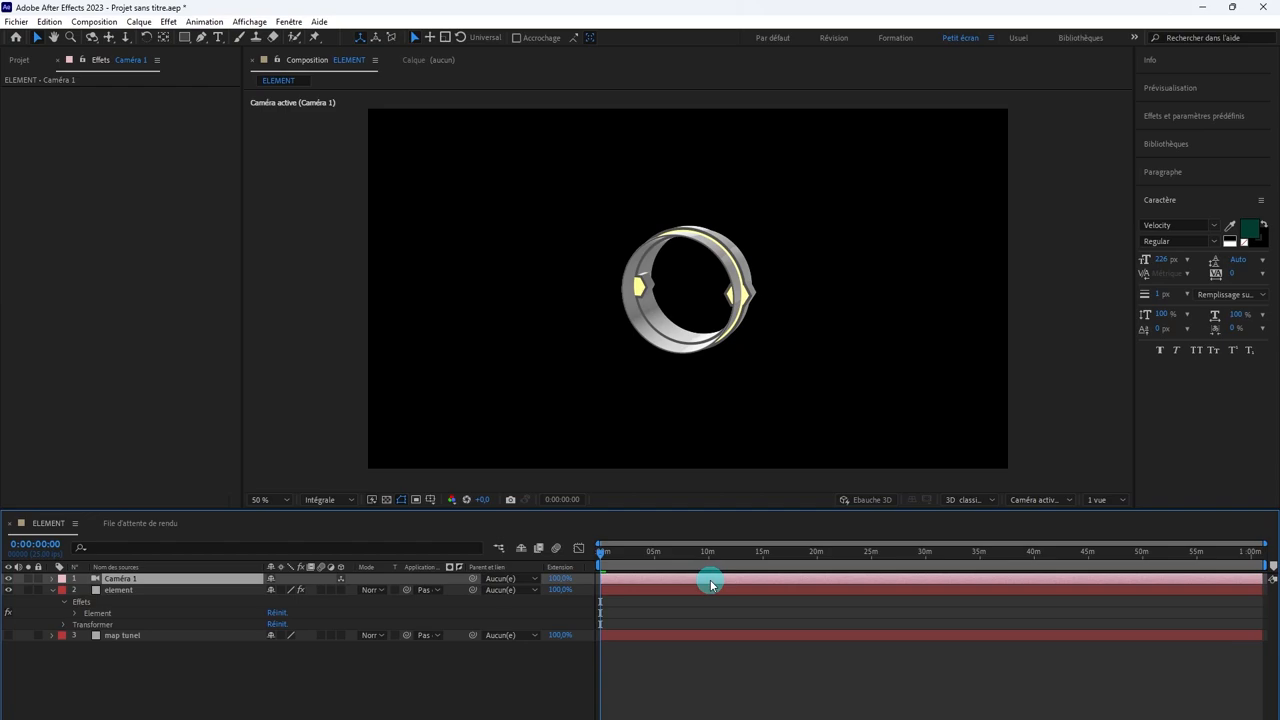
Step: Replace Caméra 1 with a new two-node camera using the 35 mm preset
{"action": "key", "text": "Delete"}
{"action": "right_click", "coordinate": [718, 604]}
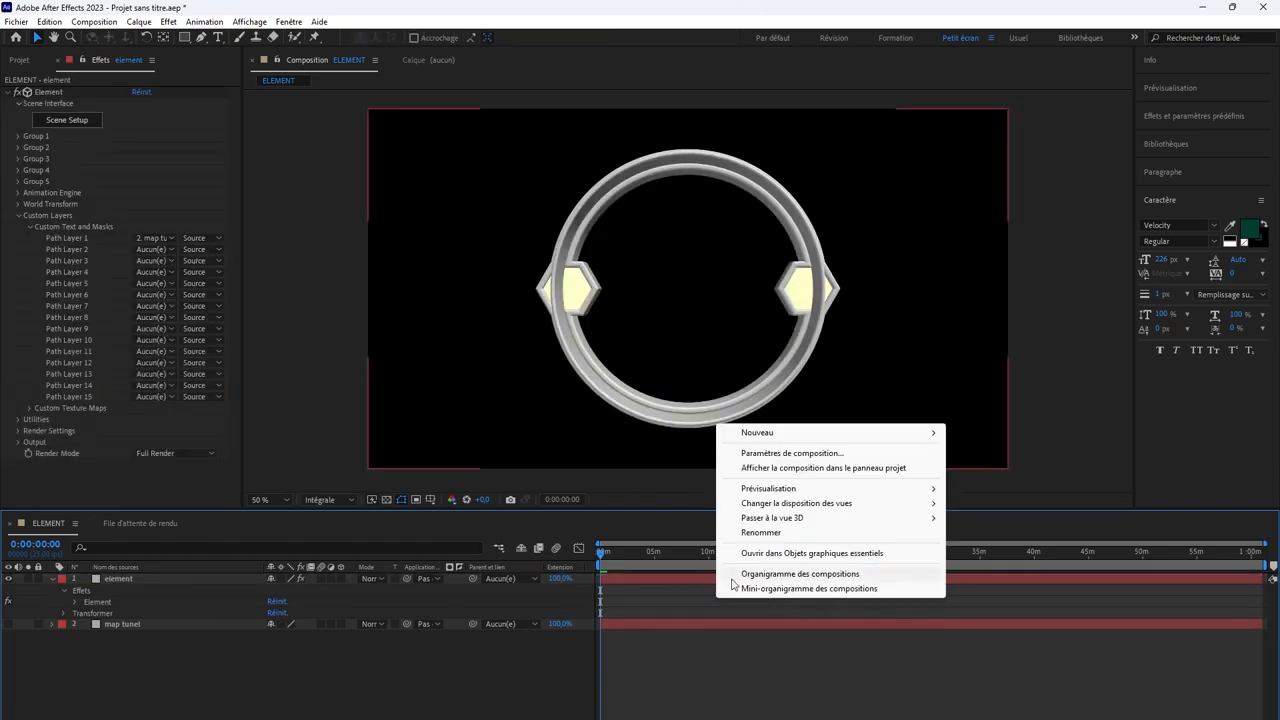
{"action": "mouse_move", "coordinate": [850, 432]}
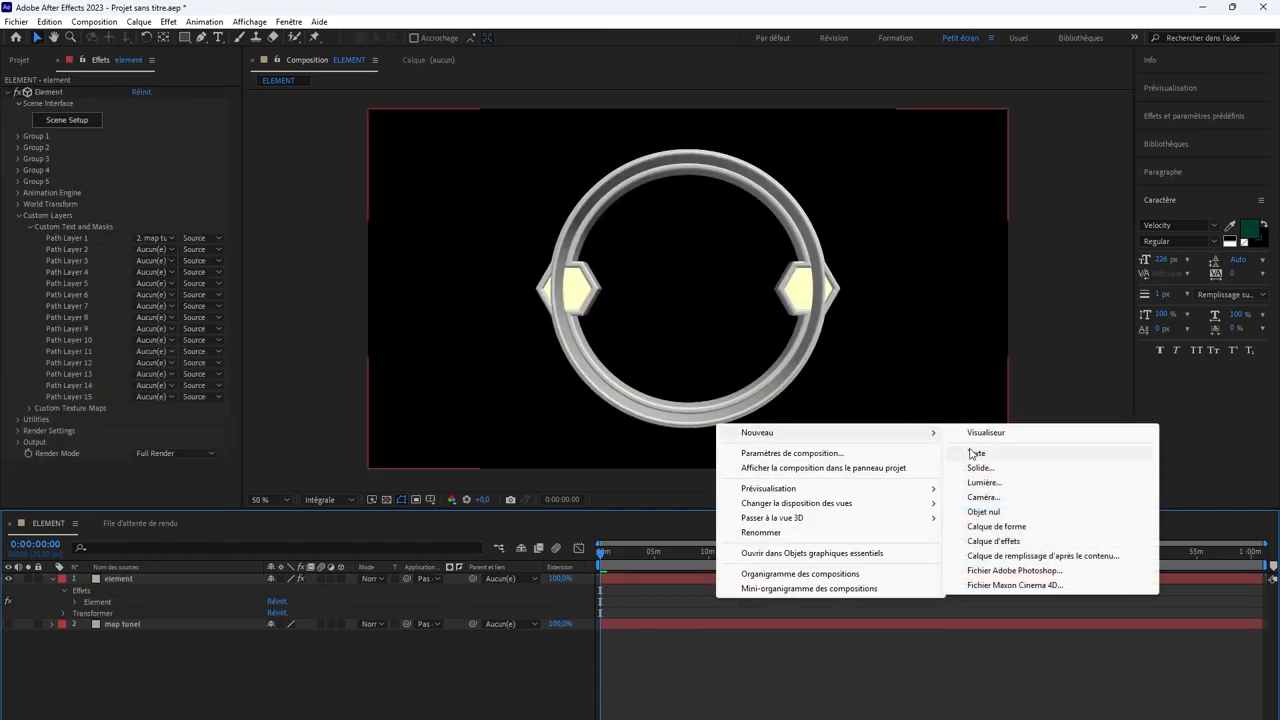
{"action": "left_click", "coordinate": [983, 497]}
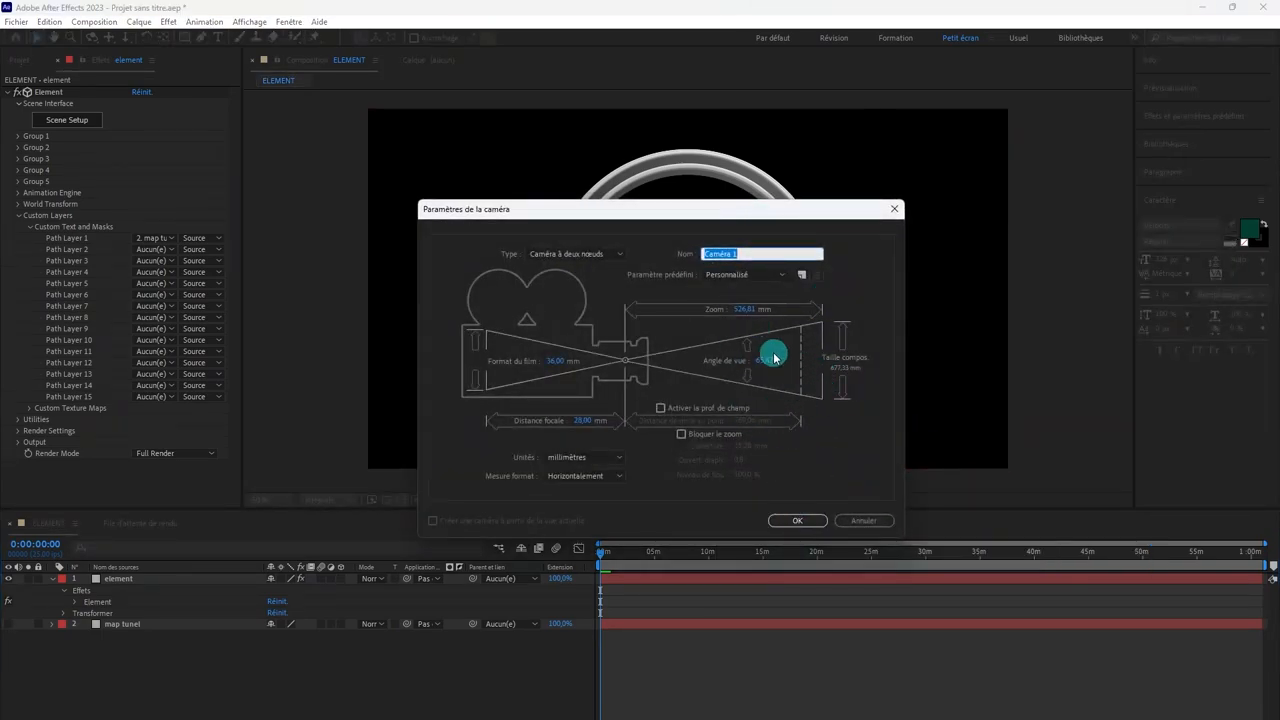
{"action": "left_click", "coordinate": [764, 274]}
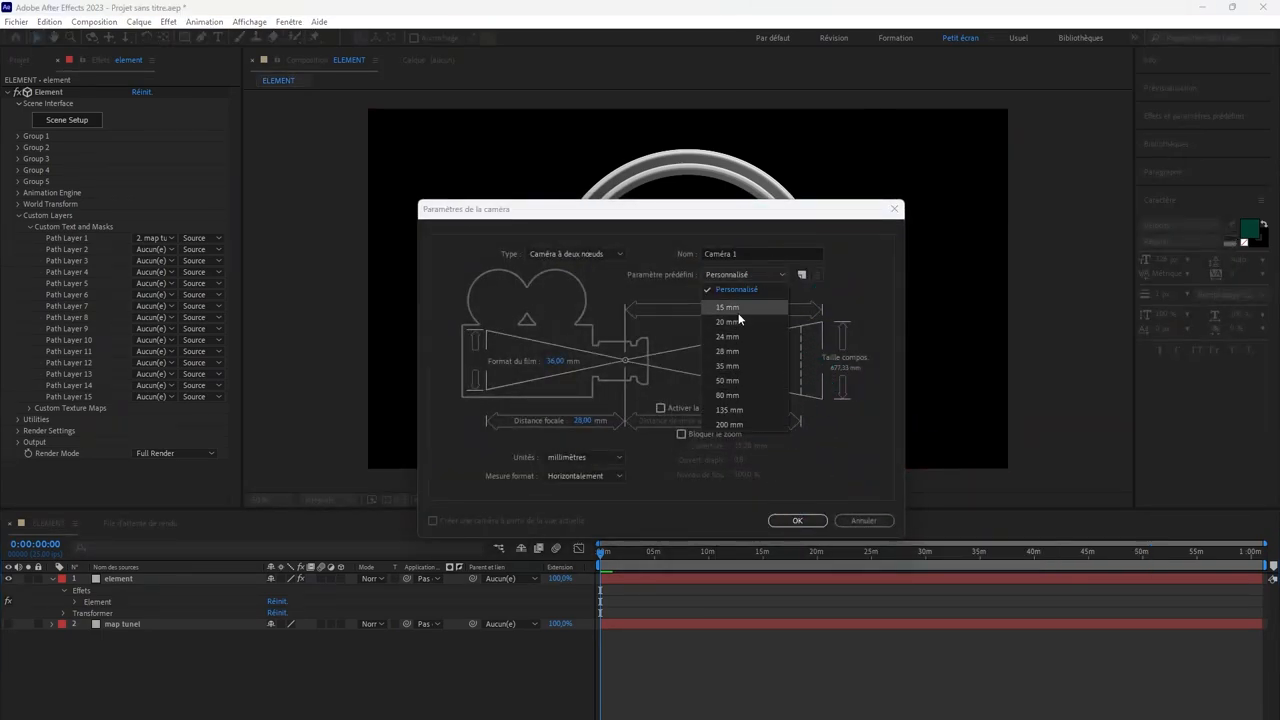
{"action": "left_click", "coordinate": [736, 367]}
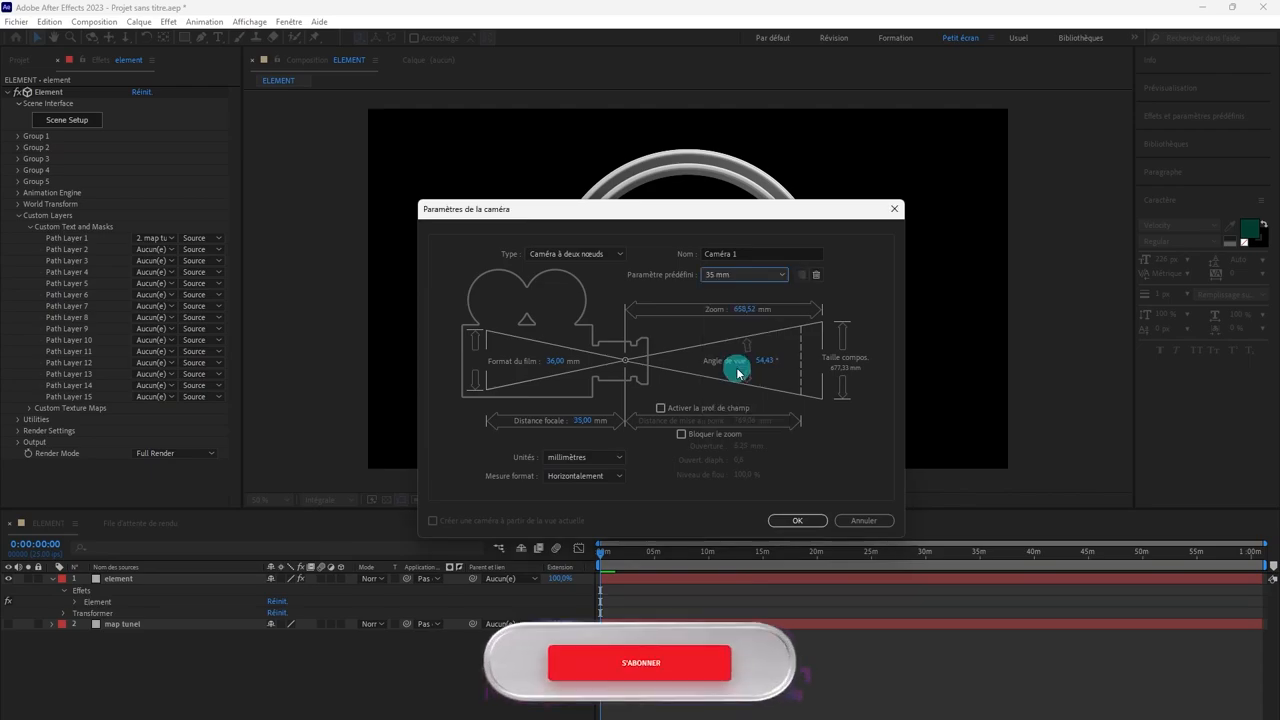
{"action": "left_click", "coordinate": [797, 520]}
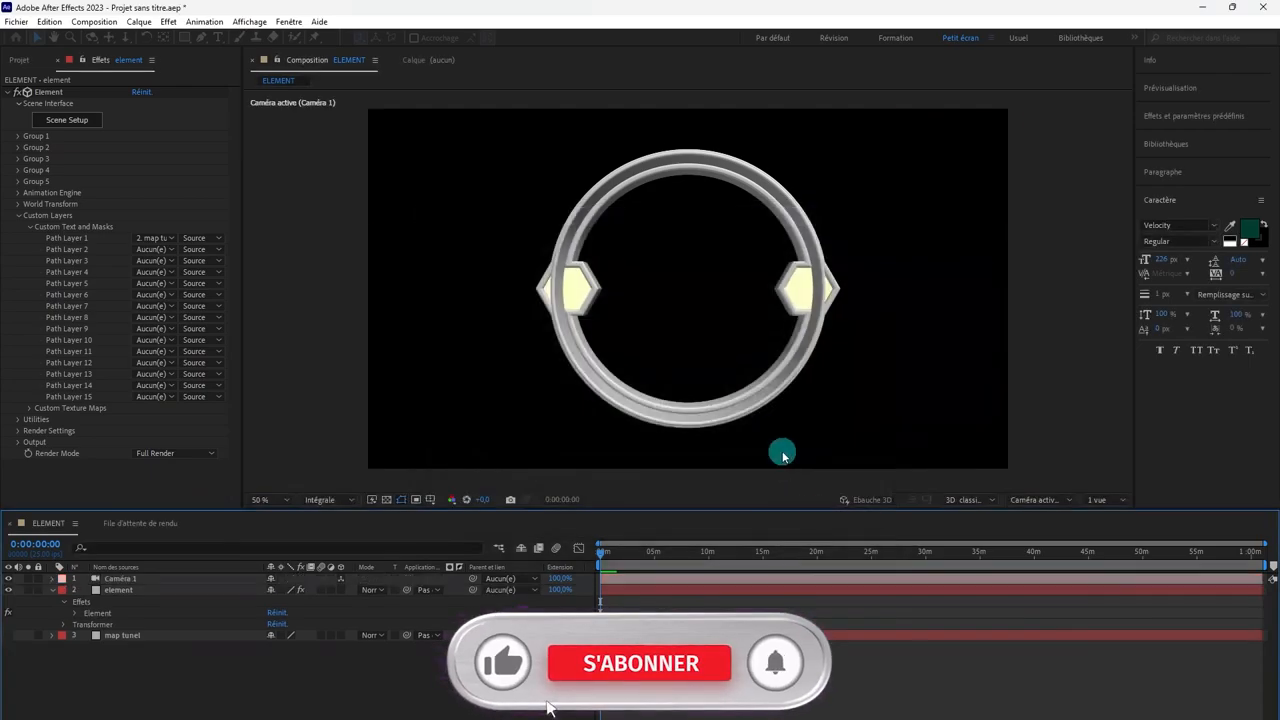
{"action": "left_click", "coordinate": [793, 712]}
{"action": "left_click", "coordinate": [808, 290]}
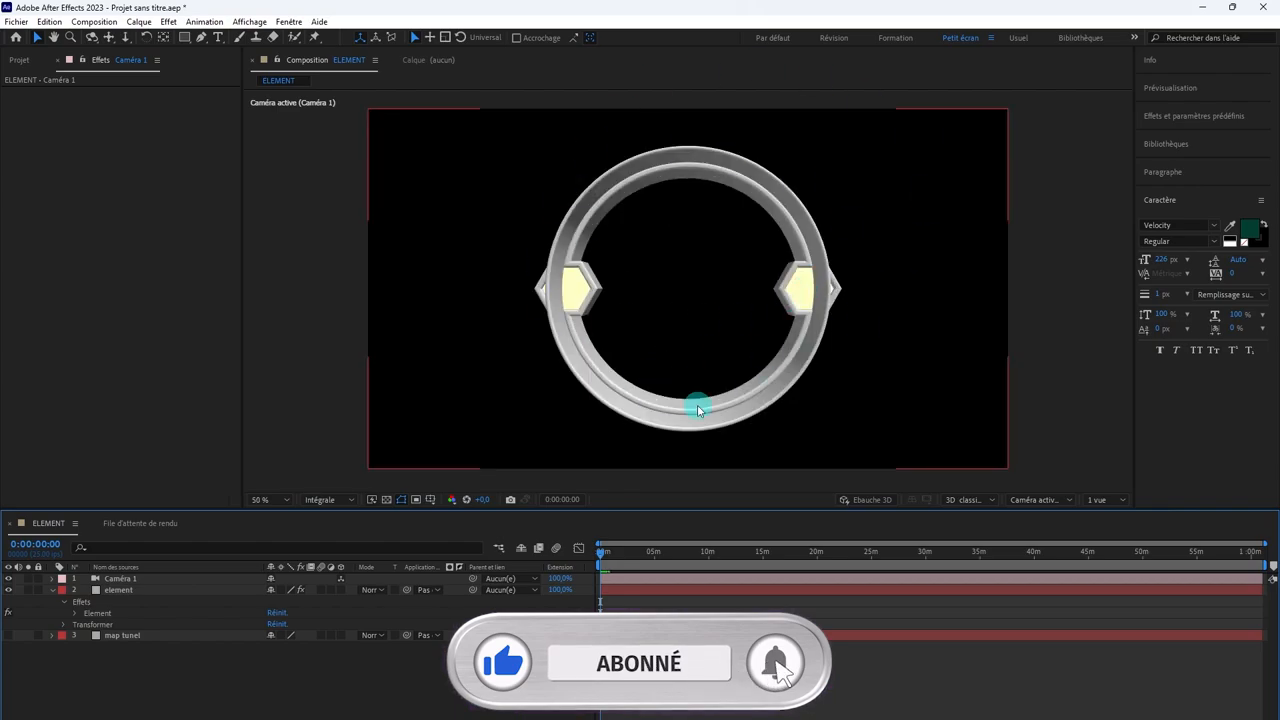
Step: Set Group 1's Replicator Shape to Ring in the element layer's Element effect
{"action": "left_click", "coordinate": [650, 590]}
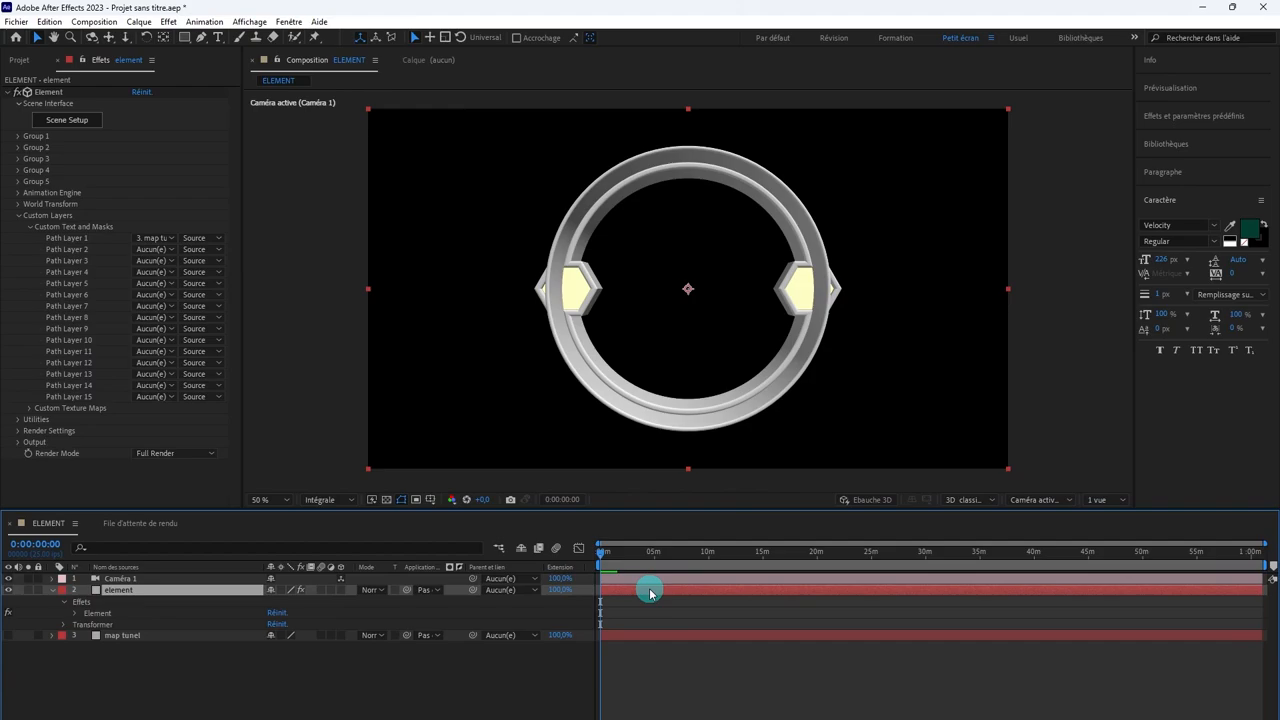
{"action": "left_click", "coordinate": [17, 136]}
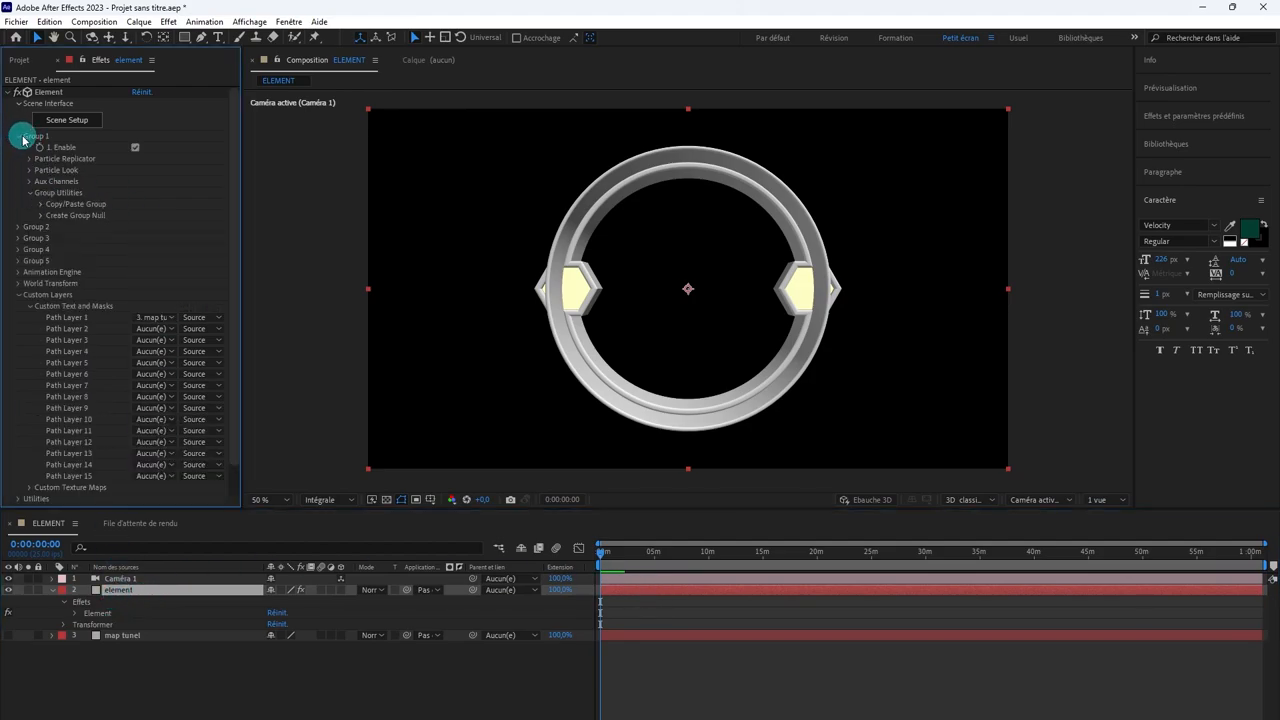
{"action": "left_click", "coordinate": [30, 158]}
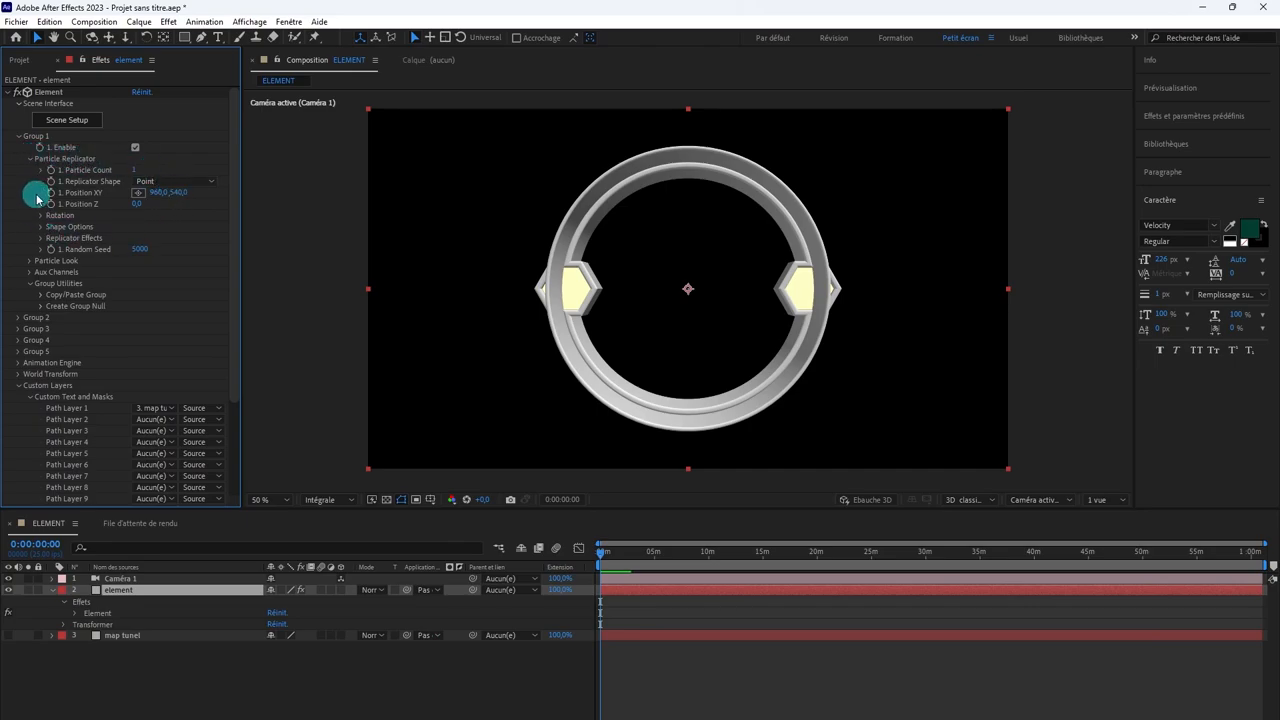
{"action": "left_click", "coordinate": [145, 181]}
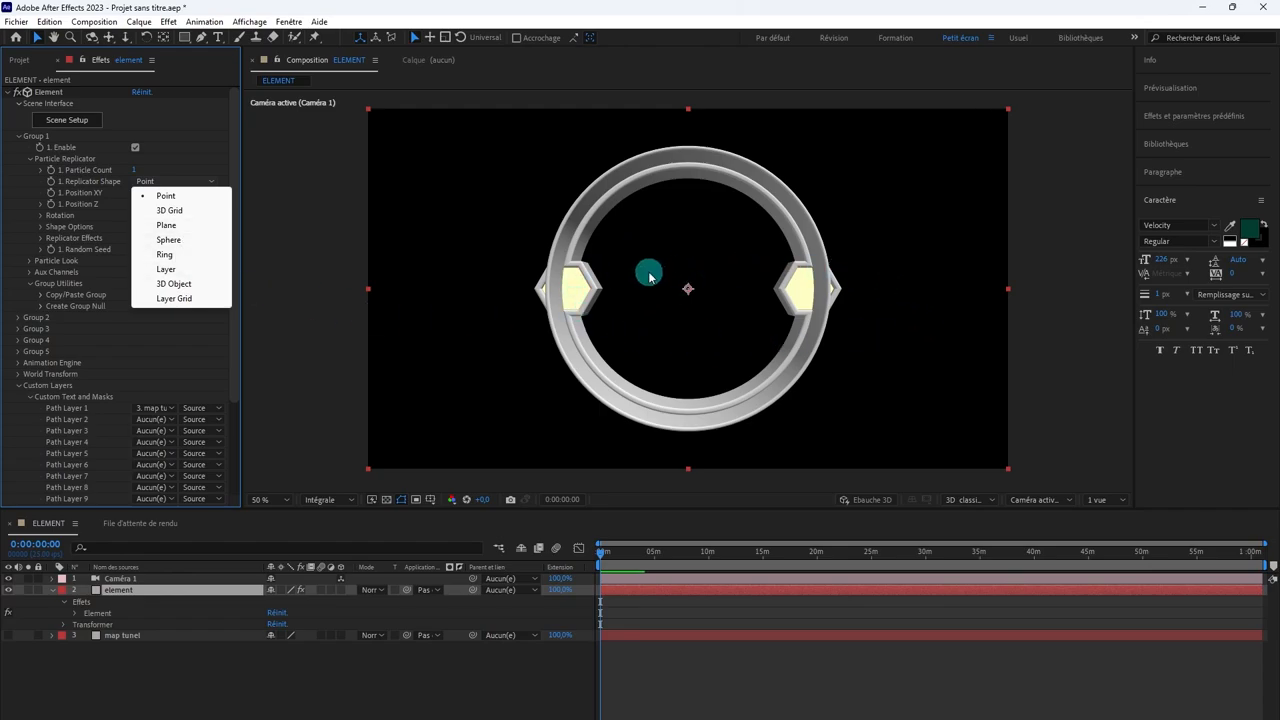
{"action": "left_click", "coordinate": [166, 255]}
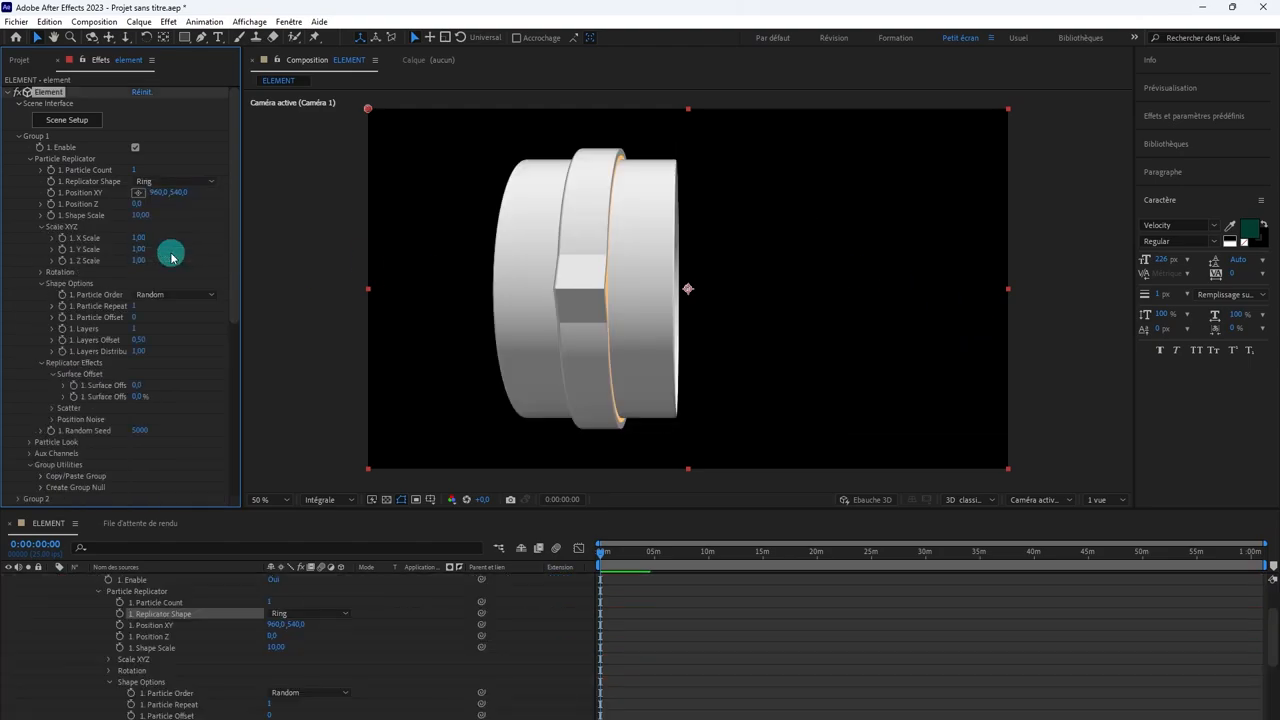
{"action": "left_click", "coordinate": [529, 261]}
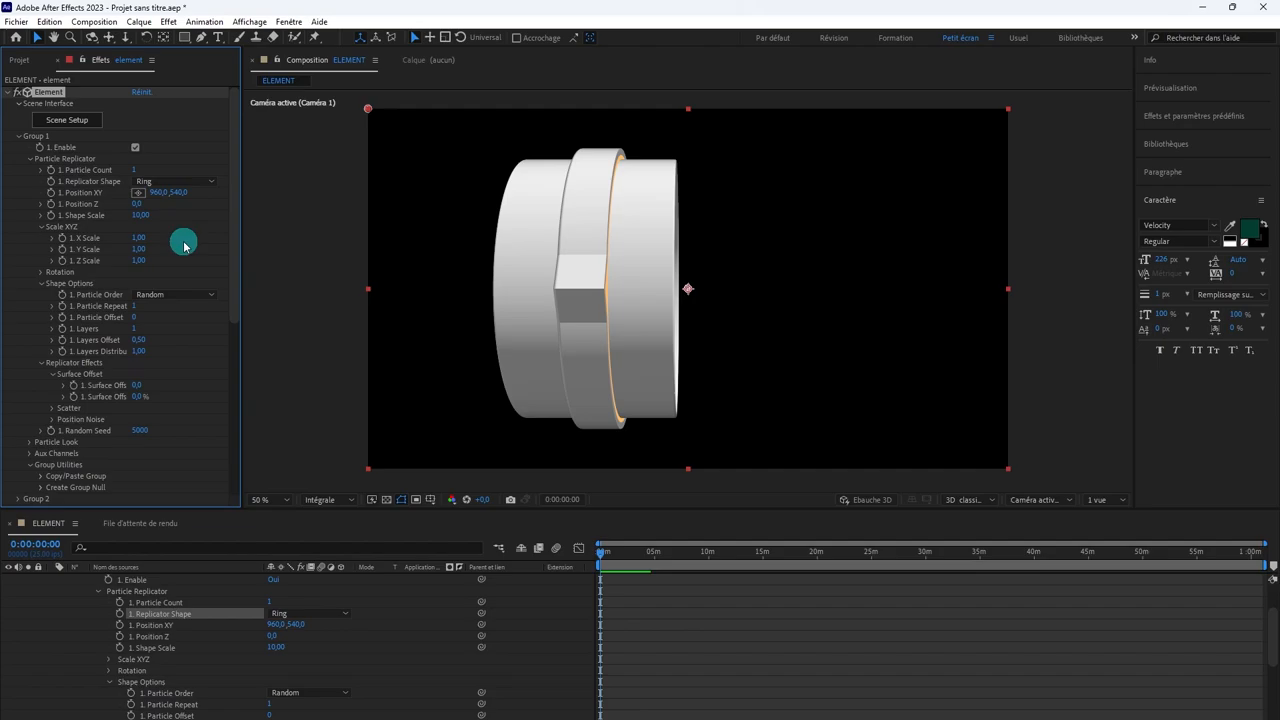
Step: Set Group 1's Shape Scale to 63.70
{"action": "left_click", "coordinate": [138, 216]}
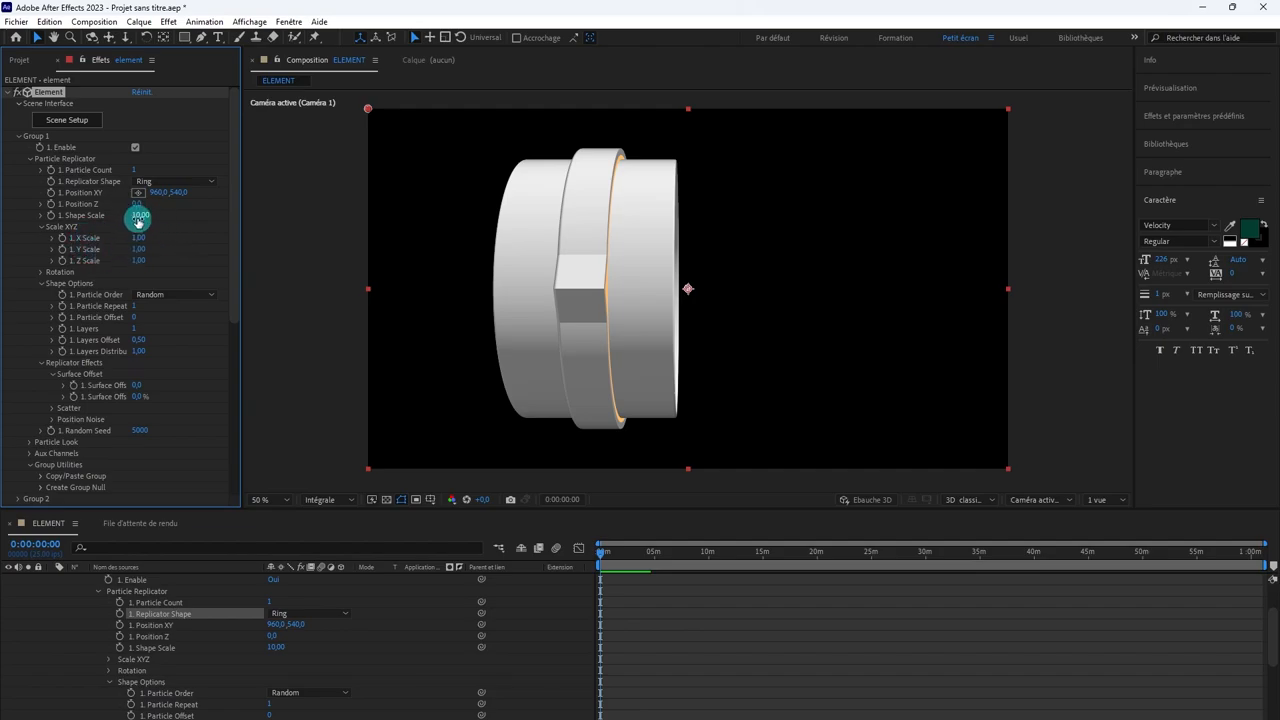
{"action": "left_click_drag", "start_coordinate": [145, 214], "coordinate": [732, 410]}
{"action": "scroll", "coordinate": [743, 686], "scroll_direction": "up", "scroll_amount": 5}
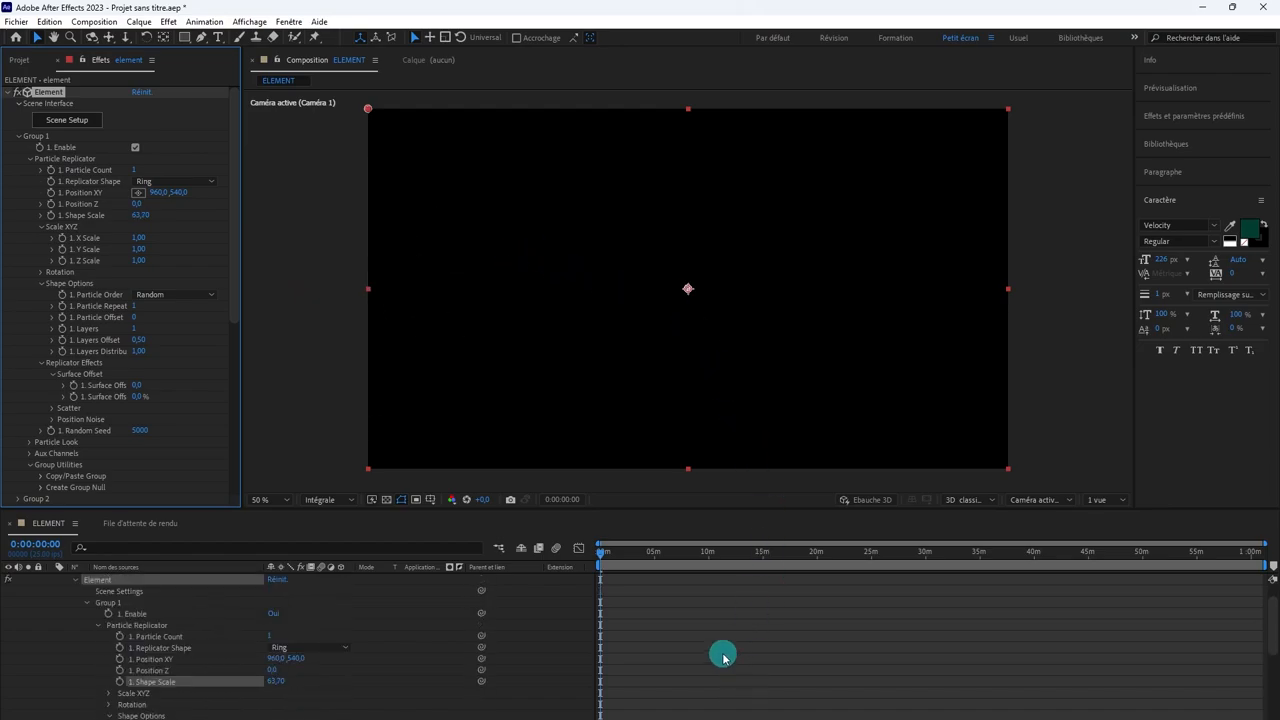
Step: Pull Caméra 1 back until the ring segment is in frame, and set Group 1's Particle Count to 33
{"action": "left_click", "coordinate": [694, 578]}
{"action": "key", "text": "c"}
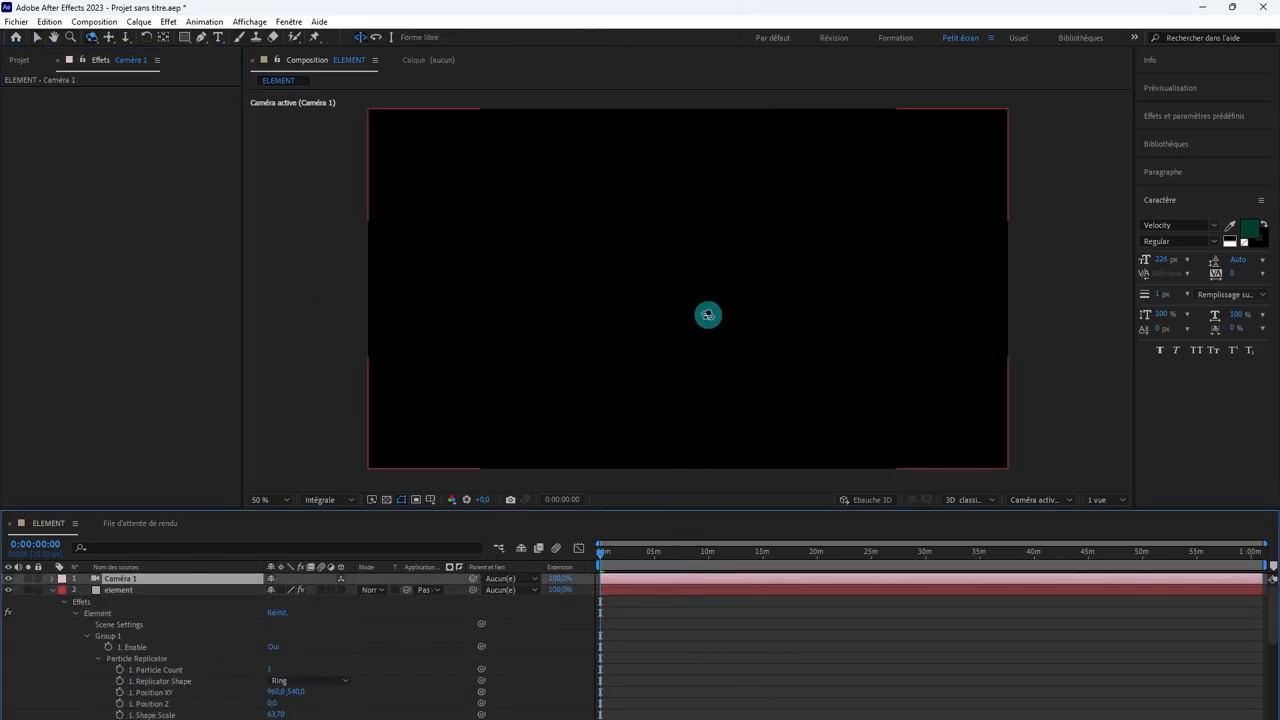
{"action": "left_click_drag", "start_coordinate": [706, 298], "coordinate": [688, 420]}
{"action": "left_click", "coordinate": [671, 590]}
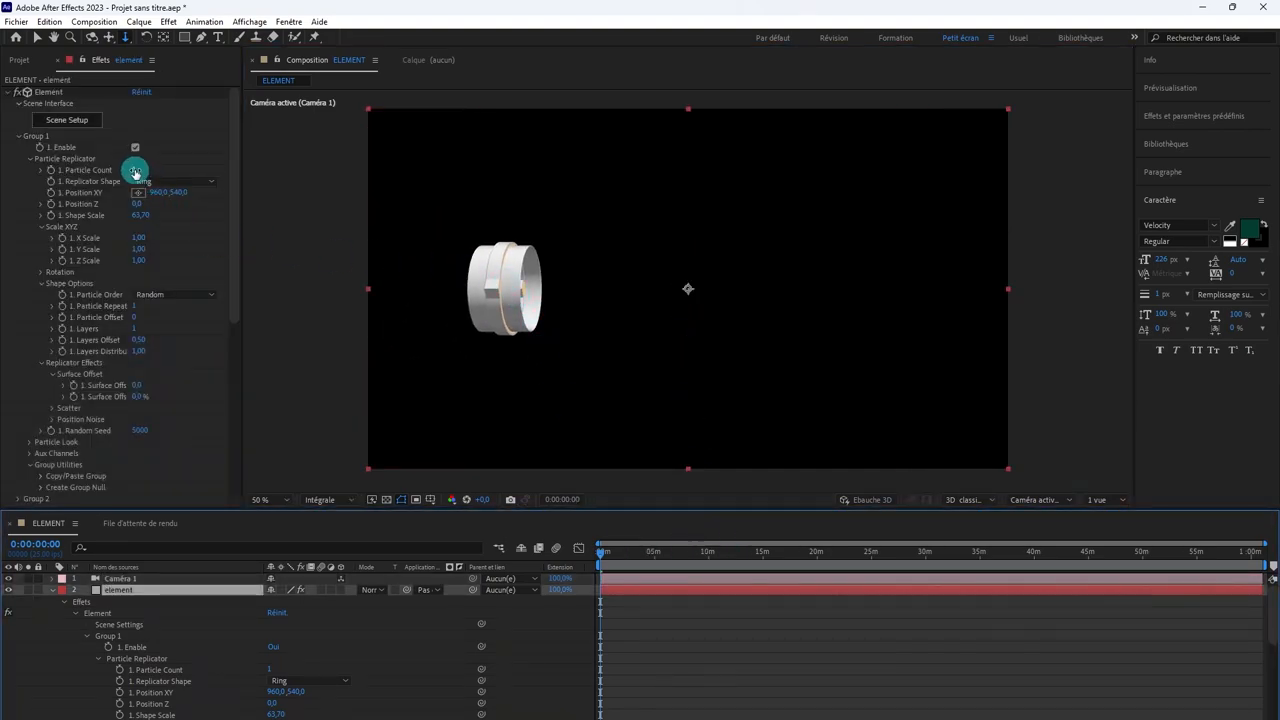
{"action": "left_click_drag", "start_coordinate": [133, 170], "coordinate": [151, 168]}
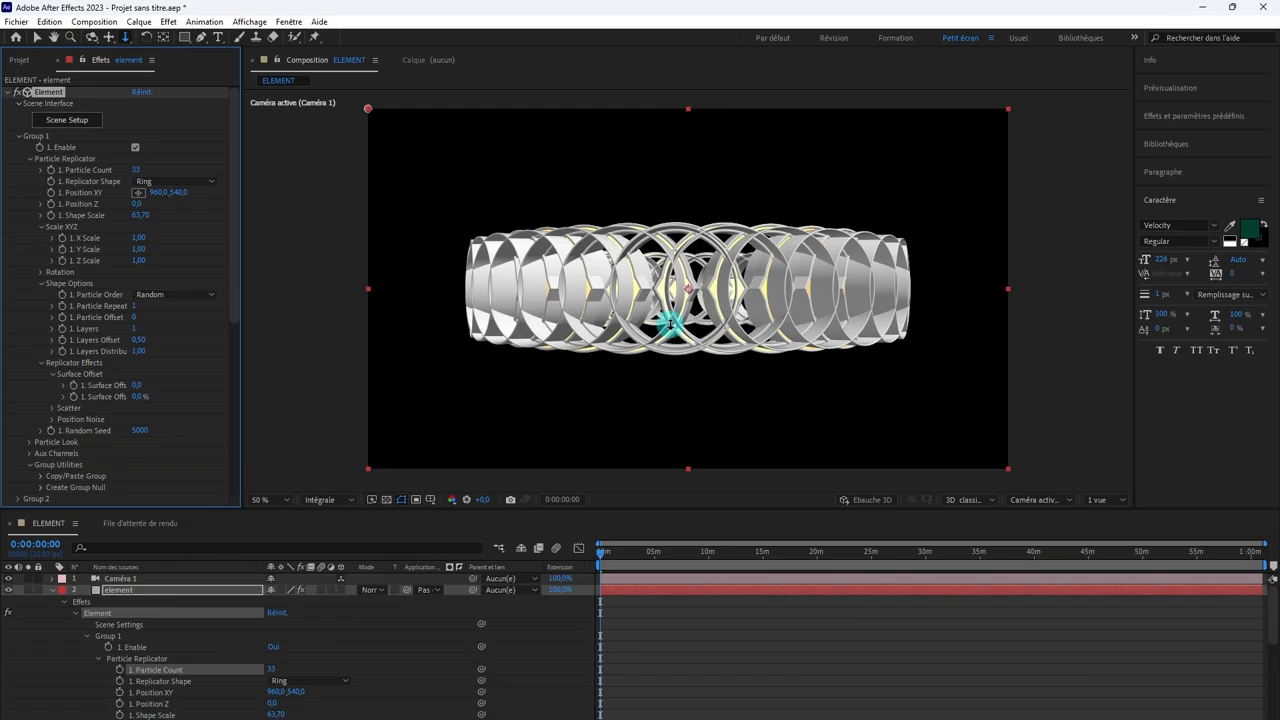
Step: Show the composition in two views and frame the whole replicated ring in the custom view
{"action": "left_click", "coordinate": [1098, 499]}
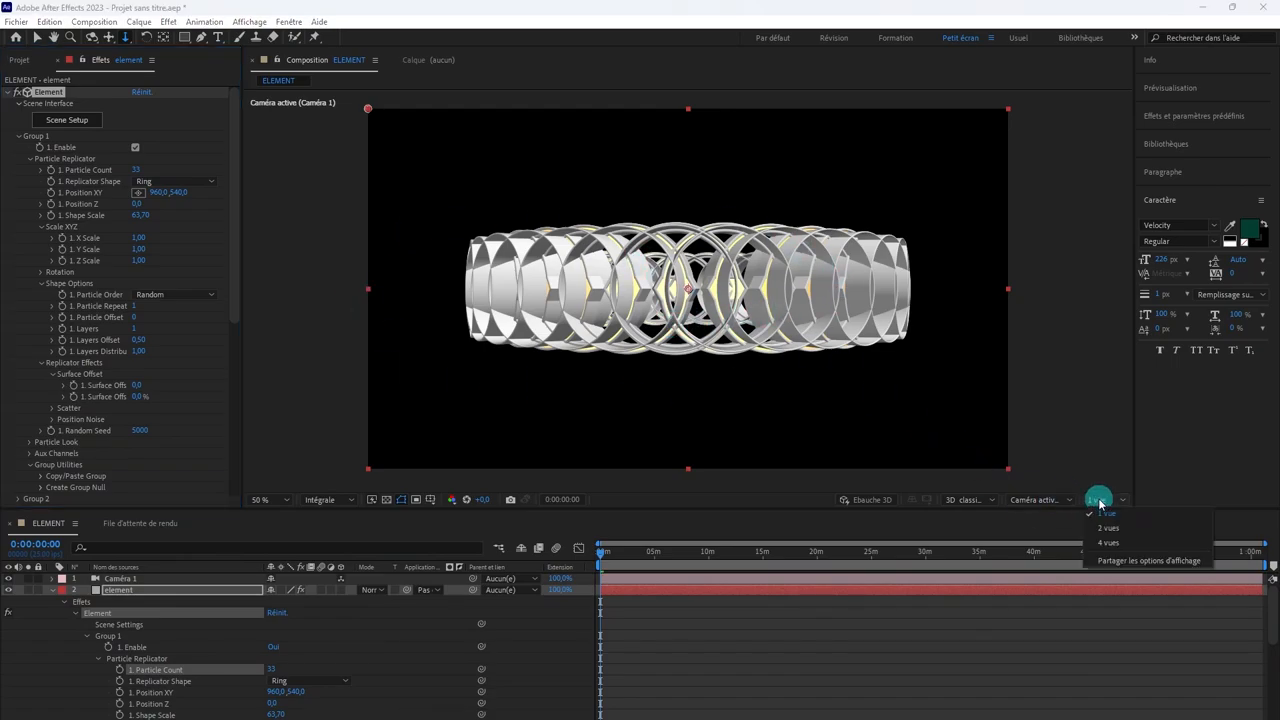
{"action": "left_click", "coordinate": [1107, 527]}
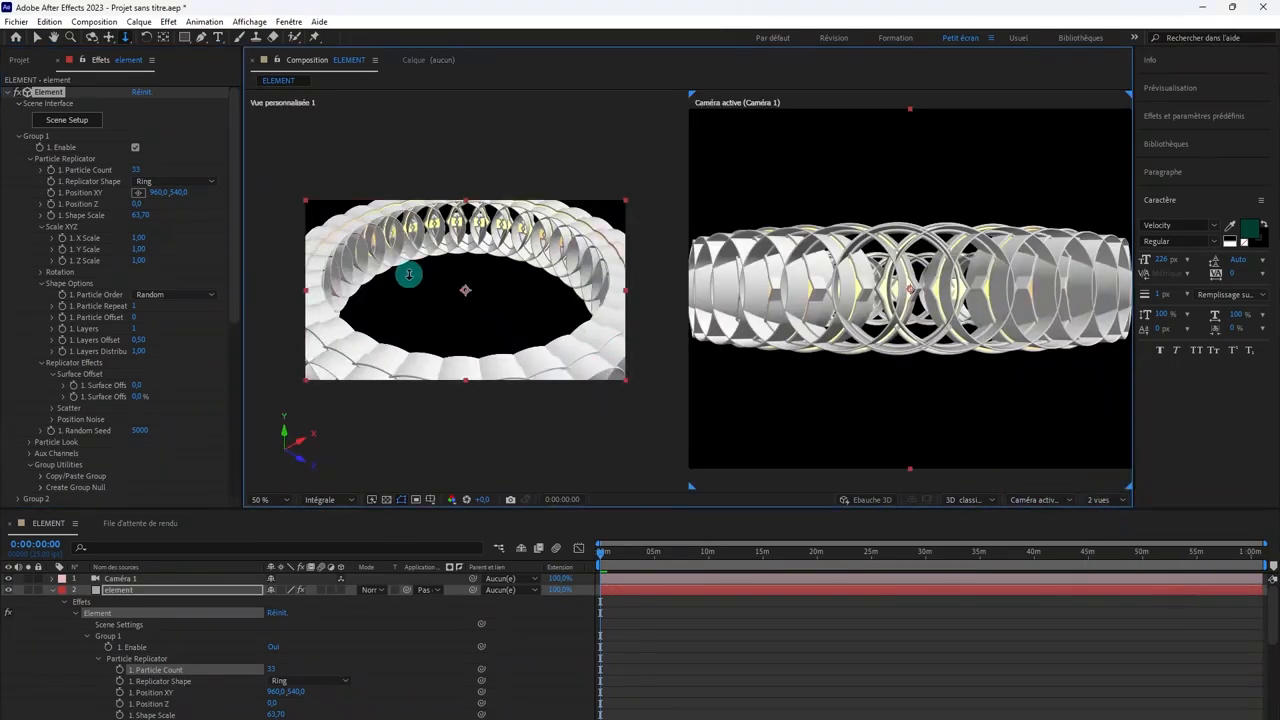
{"action": "left_click_drag", "start_coordinate": [409, 274], "coordinate": [477, 330]}
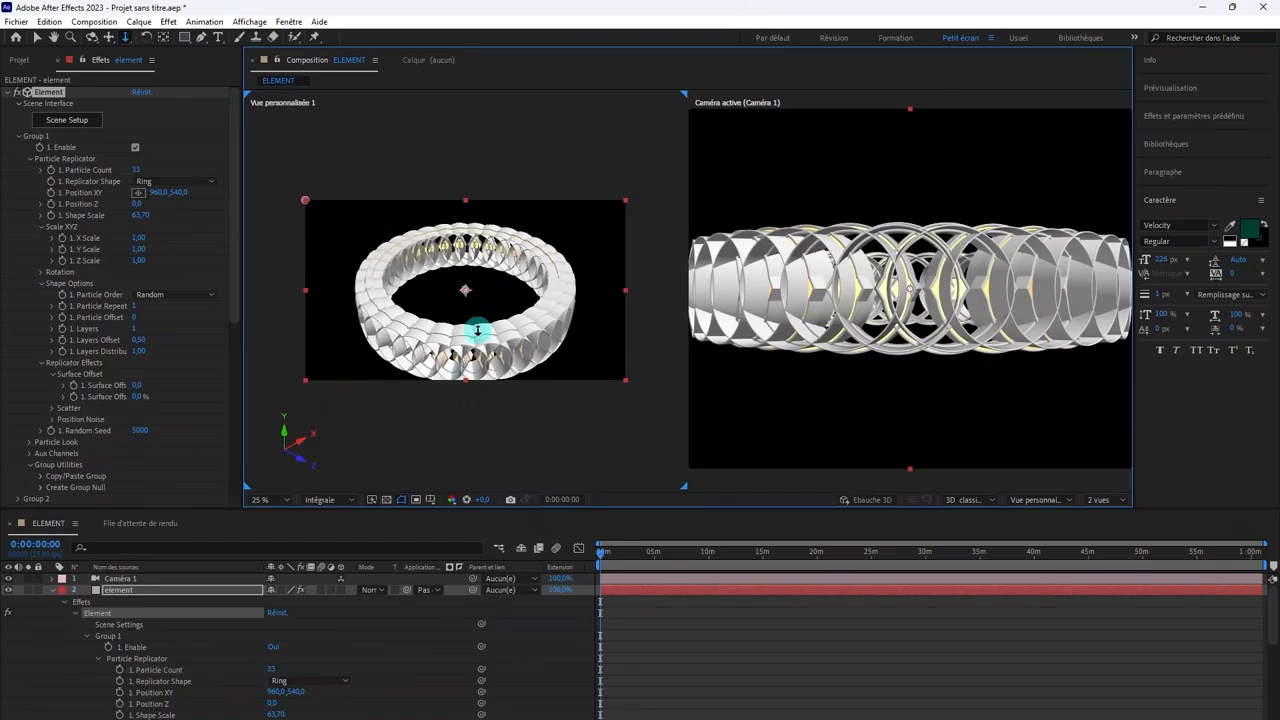
{"action": "scroll", "coordinate": [463, 291], "scroll_direction": "up", "scroll_amount": 4}
{"action": "scroll", "coordinate": [461, 289], "scroll_direction": "down", "scroll_amount": 2}
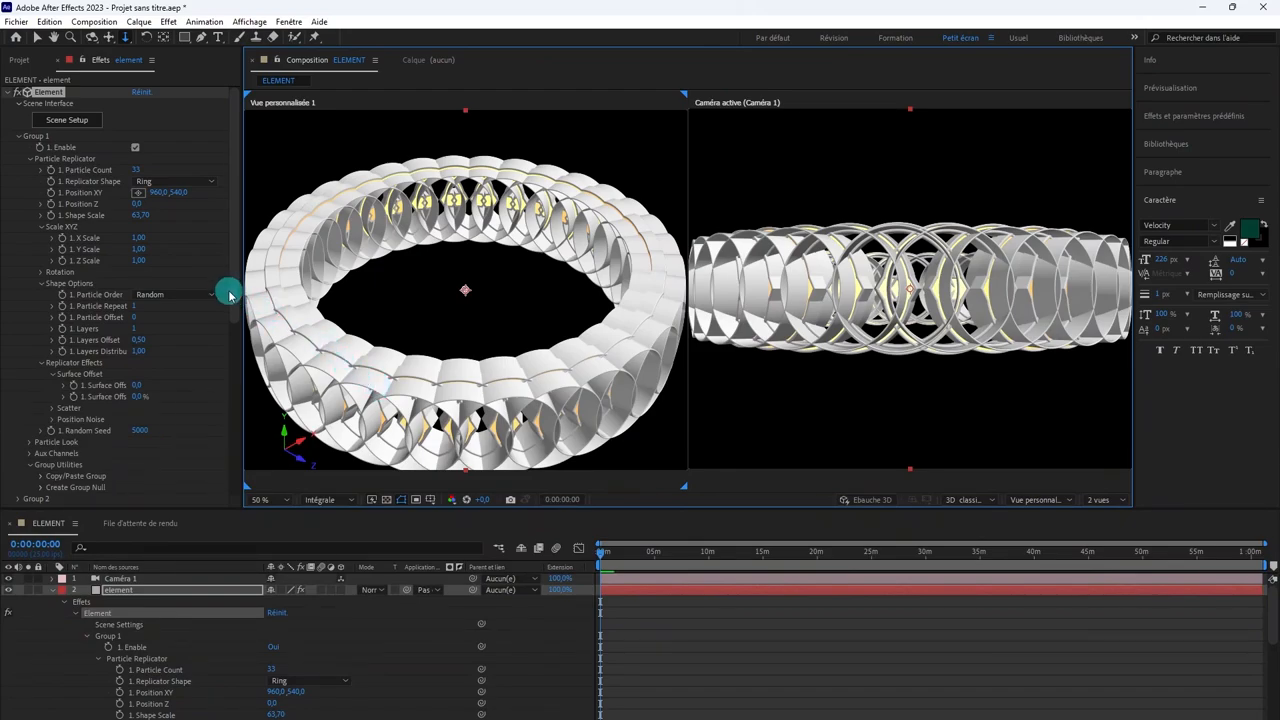
Step: Set Group 1's Y particle rotation to 90° so the segments line up end to end around the ring
{"action": "scroll", "coordinate": [47, 232], "scroll_direction": "down", "scroll_amount": 1}
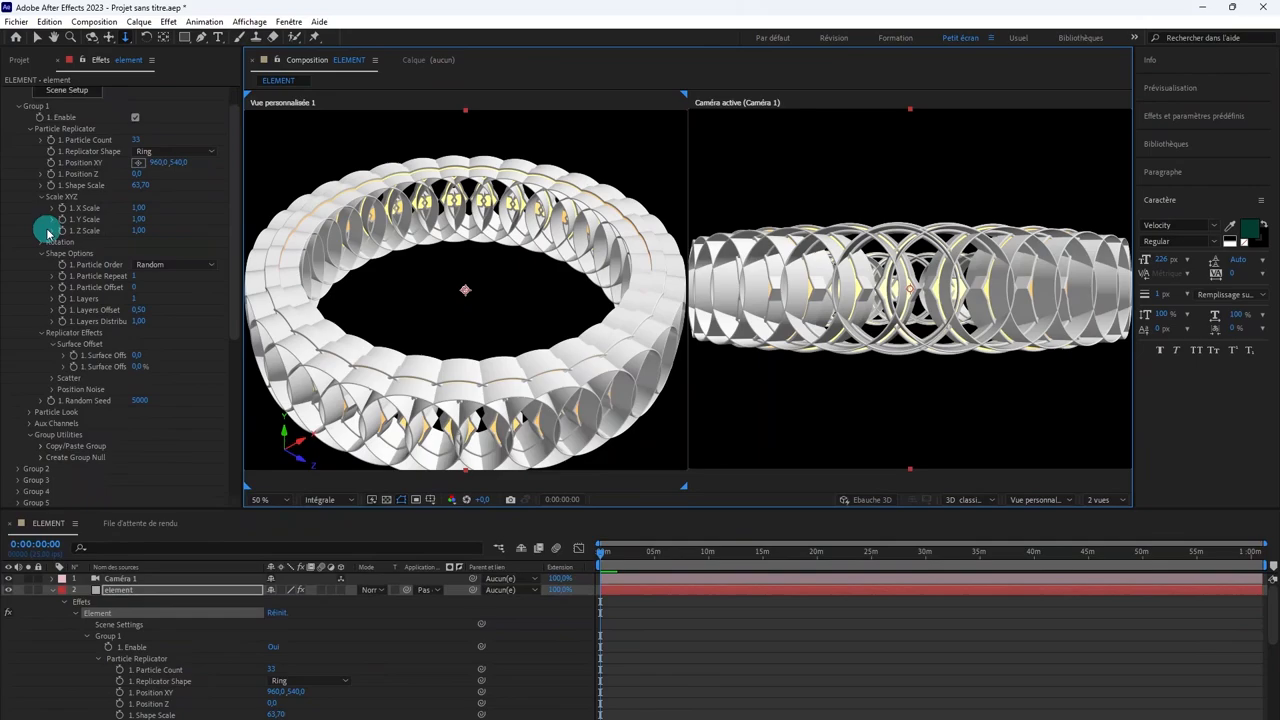
{"action": "left_click", "coordinate": [33, 413]}
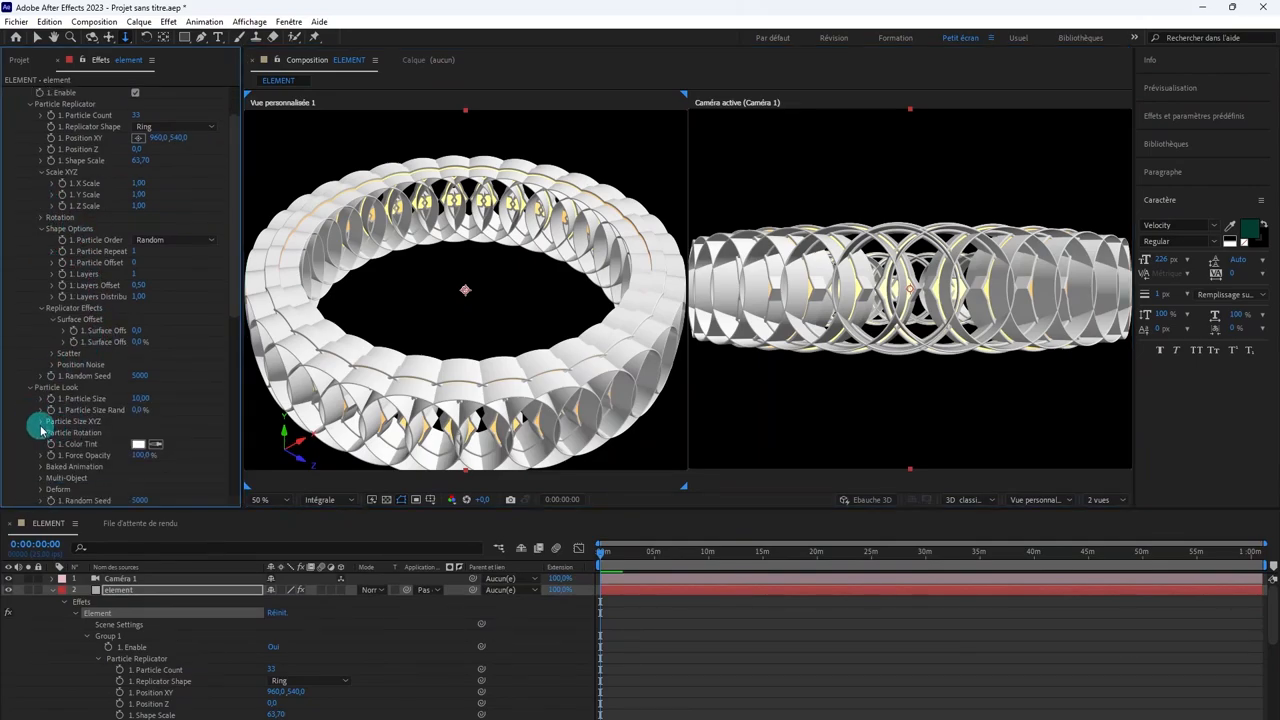
{"action": "left_click", "coordinate": [40, 434]}
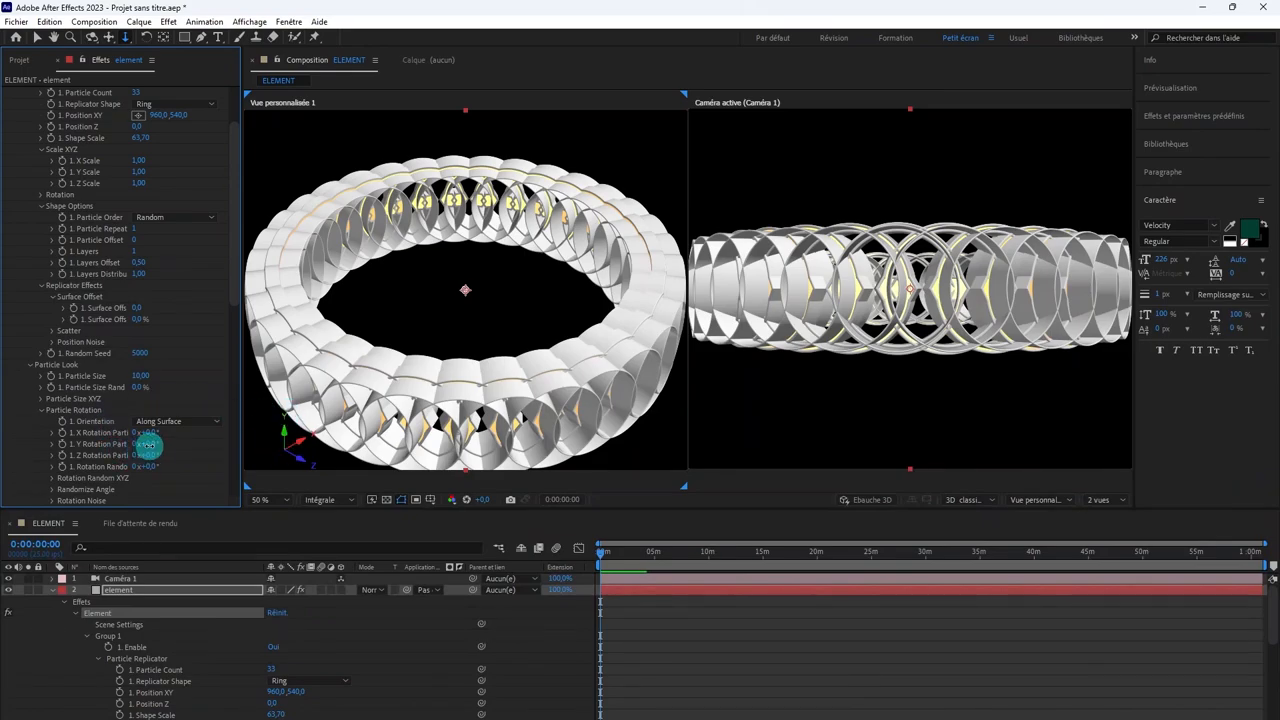
{"action": "key", "text": "Return"}
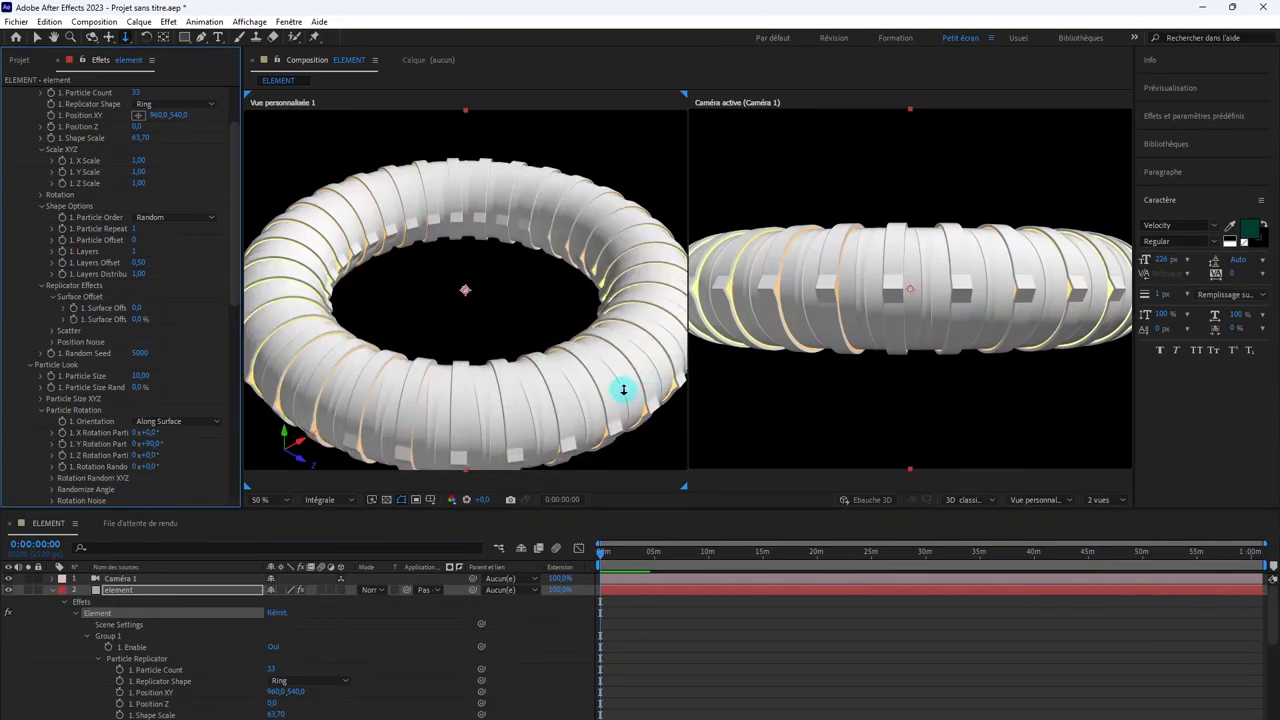
Step: Check the ring from a lower angle in the custom view and push Caméra 1 forward into the tunnel
{"action": "left_click_drag", "start_coordinate": [530, 407], "coordinate": [505, 342]}
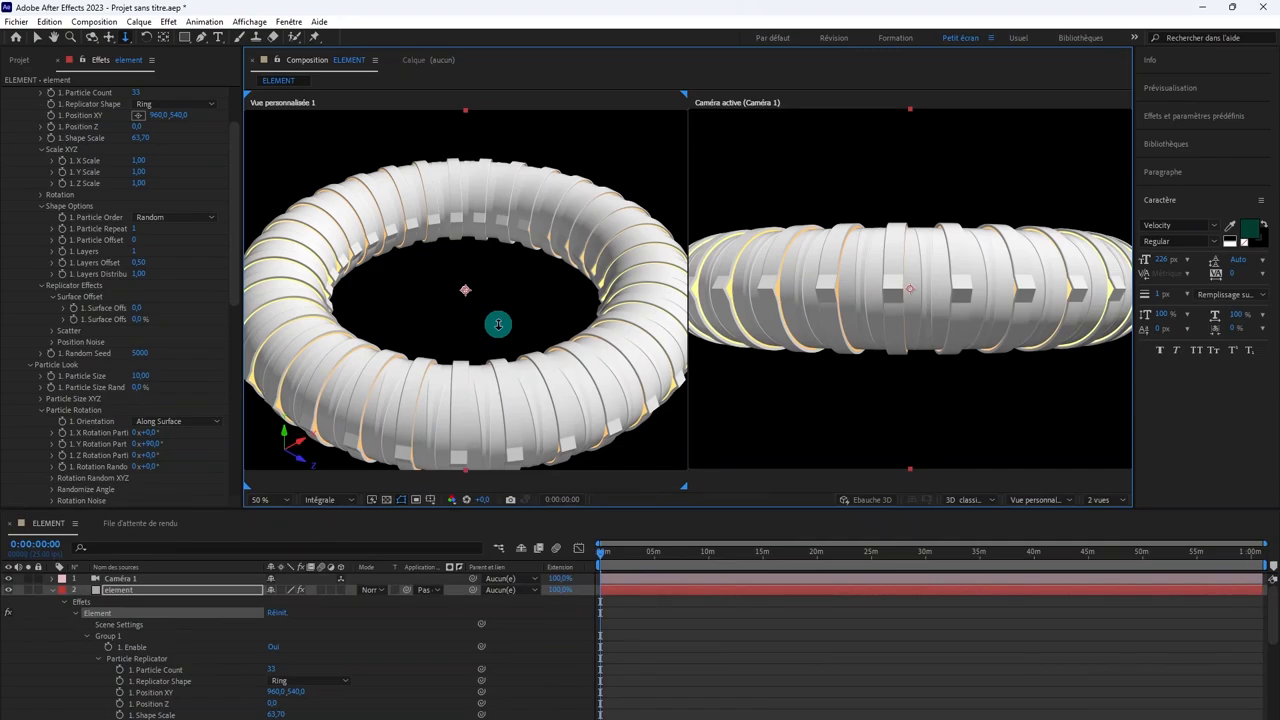
{"action": "left_click_drag", "start_coordinate": [500, 323], "coordinate": [640, 286]}
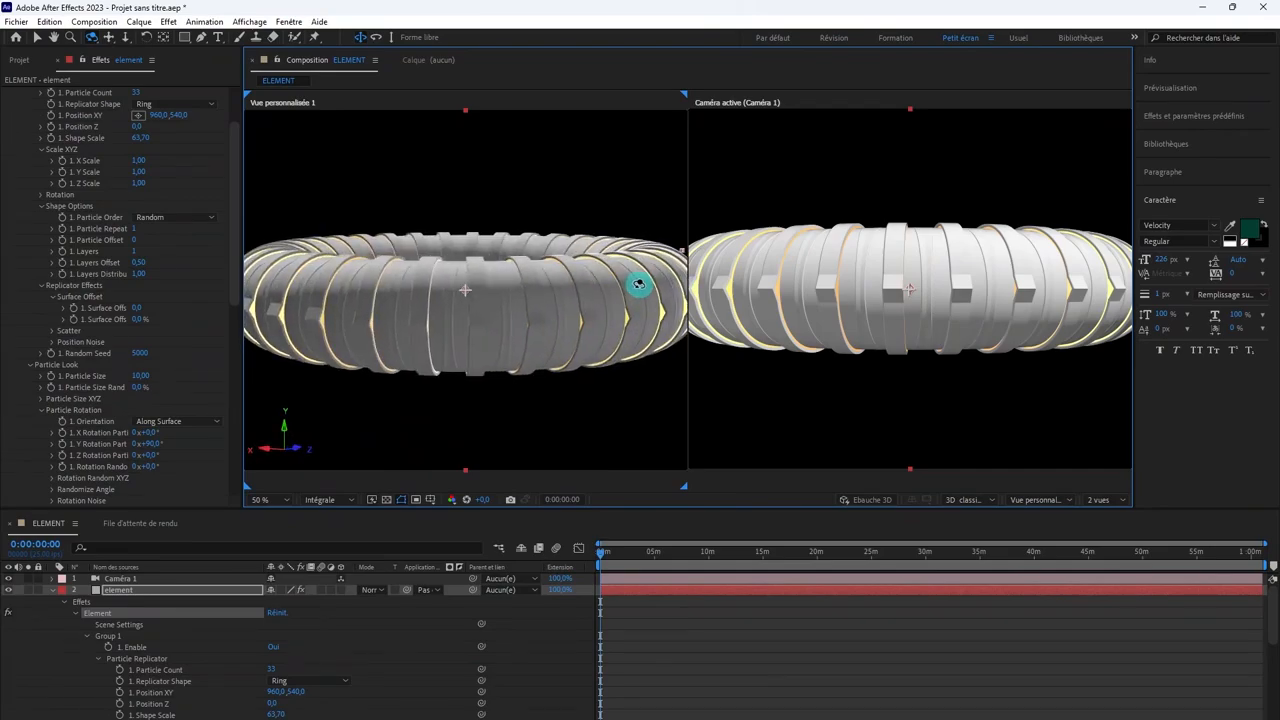
{"action": "left_click", "coordinate": [900, 580]}
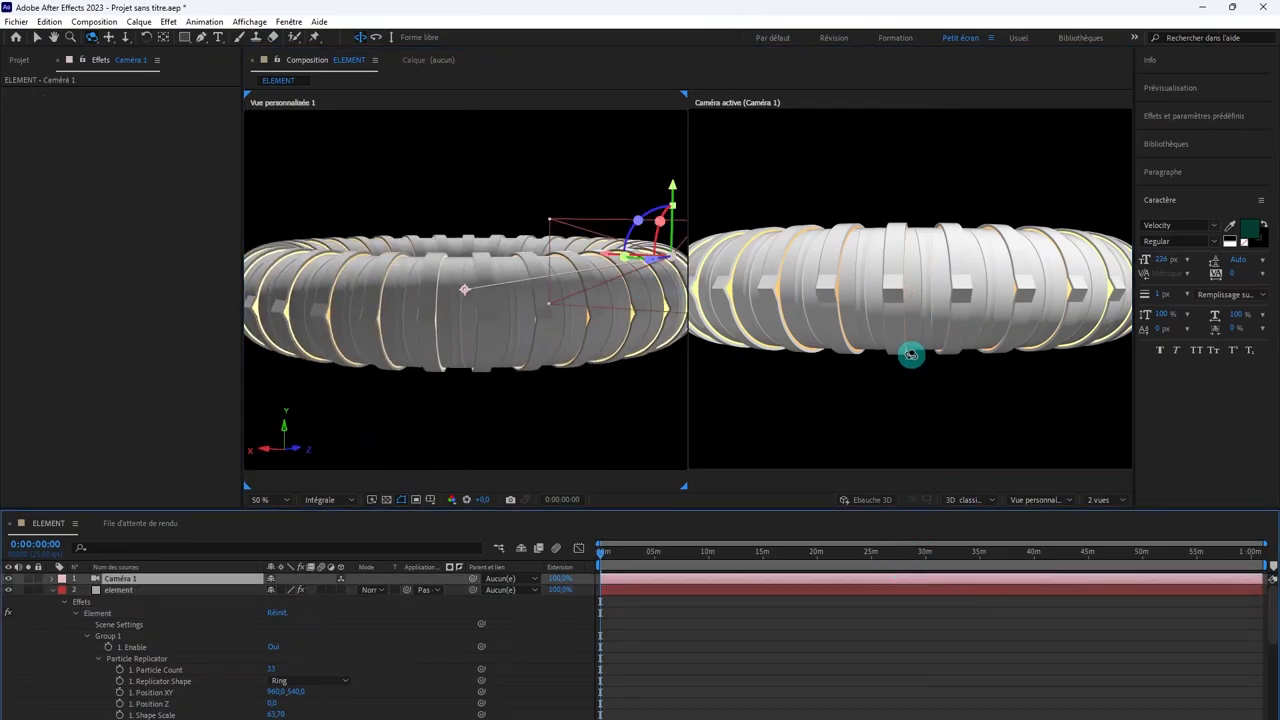
{"action": "key", "text": "c"}
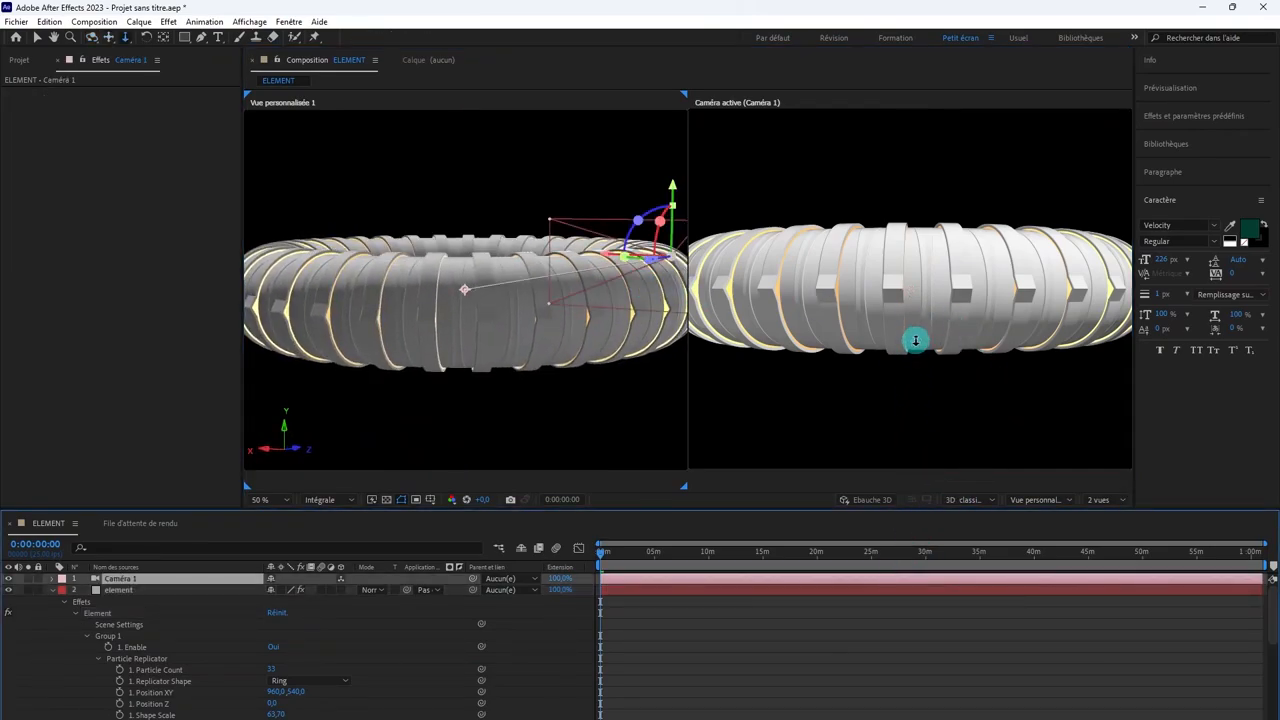
{"action": "left_click_drag", "start_coordinate": [915, 341], "coordinate": [938, 162]}
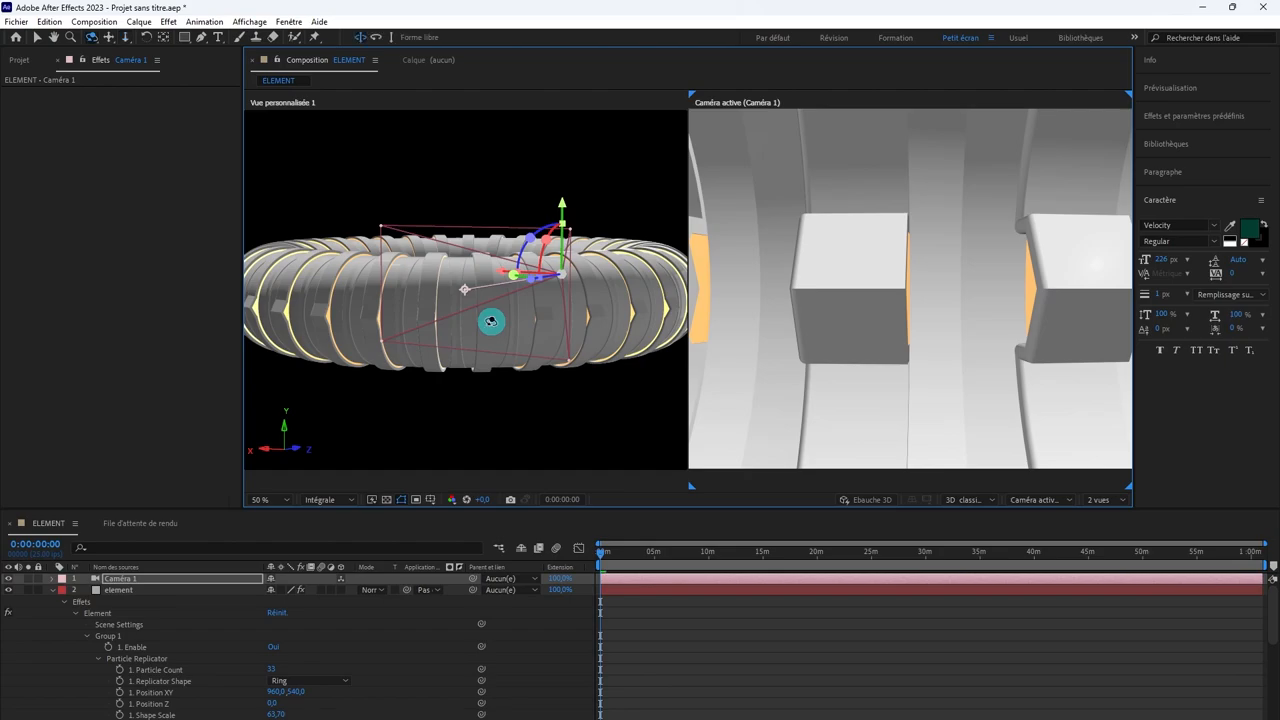
Step: Examine Caméra 1's position in the ring from above in the custom view, and select the element layer
{"action": "left_click_drag", "start_coordinate": [491, 321], "coordinate": [500, 360]}
{"action": "scroll", "coordinate": [500, 360], "scroll_direction": "down", "scroll_amount": 2}
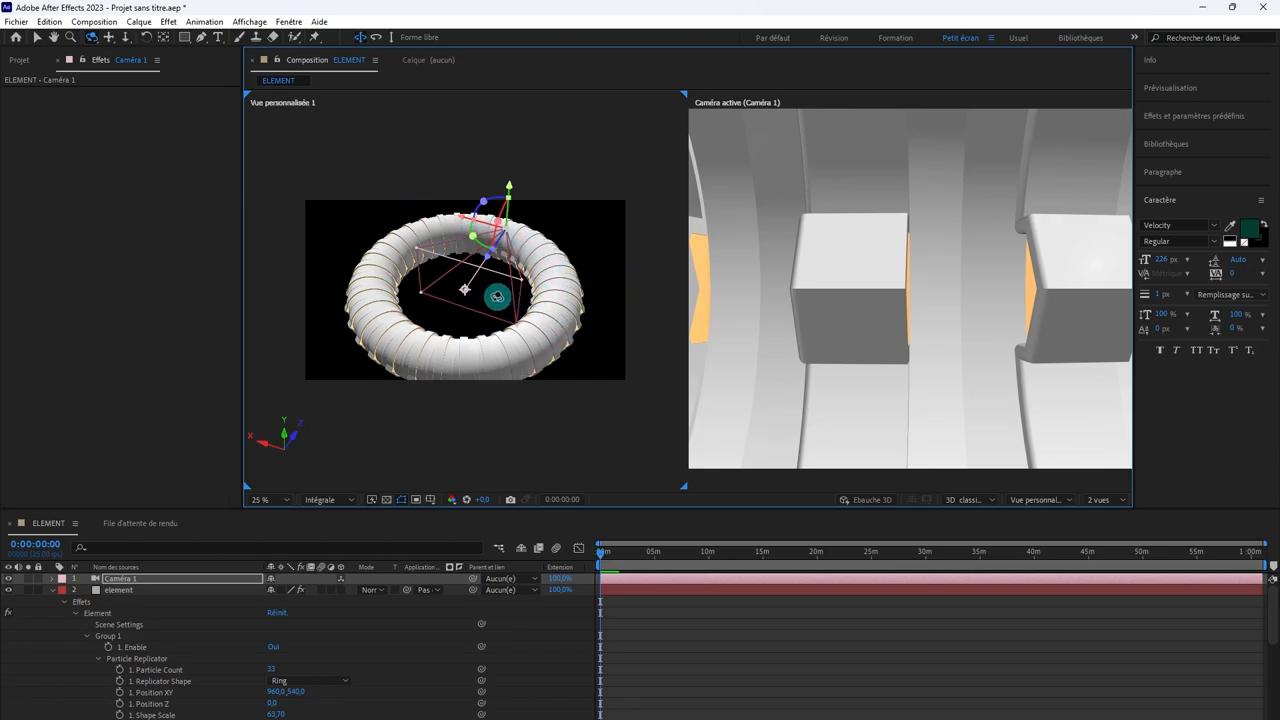
{"action": "mouse_move", "coordinate": [497, 296]}
{"action": "left_mouse_down"}
{"action": "mouse_move", "coordinate": [463, 286]}
{"action": "mouse_move", "coordinate": [483, 269]}
{"action": "mouse_move", "coordinate": [458, 314]}
{"action": "mouse_move", "coordinate": [483, 316]}
{"action": "left_mouse_up"}
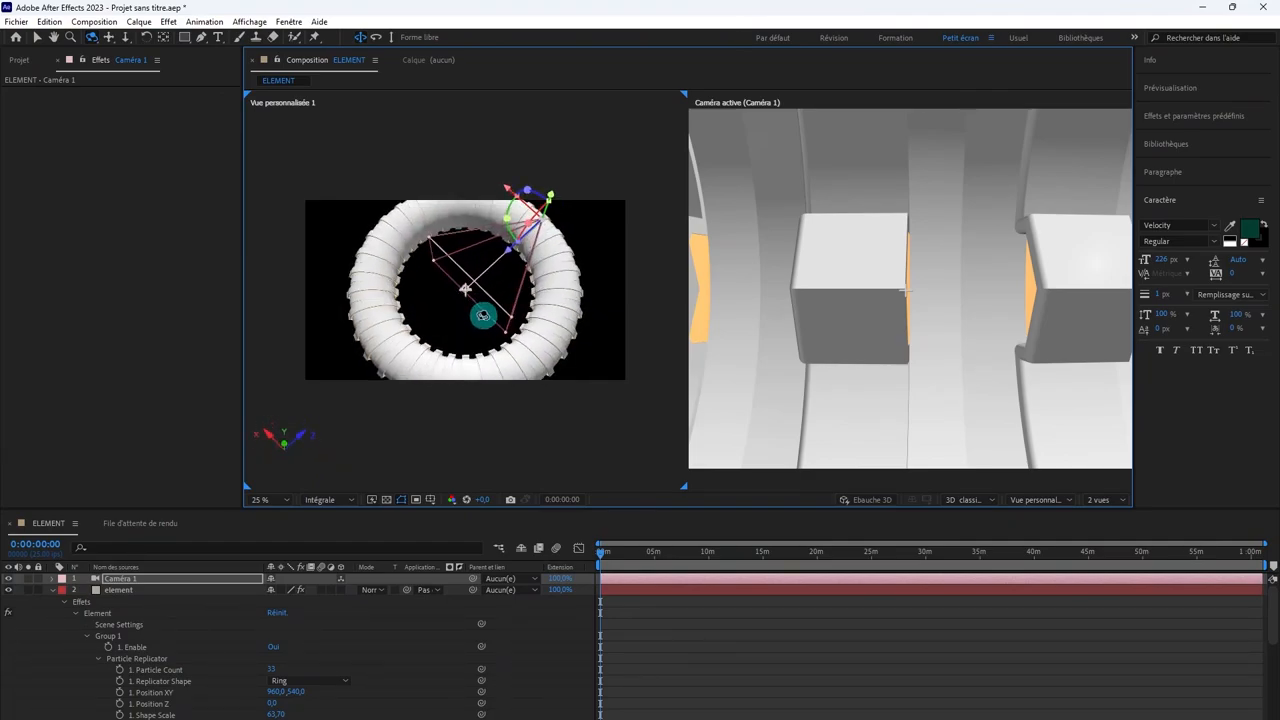
{"action": "key", "text": "comma"}
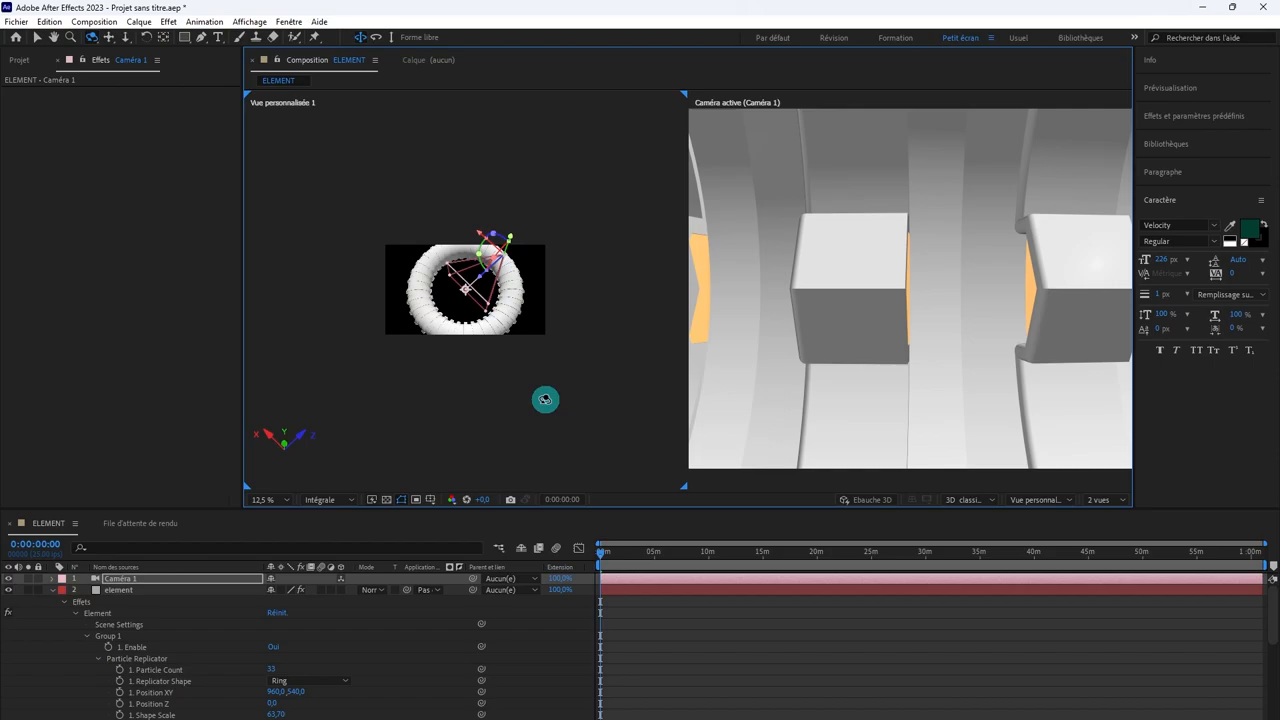
{"action": "left_click", "coordinate": [634, 596]}
{"action": "left_click", "coordinate": [630, 588]}
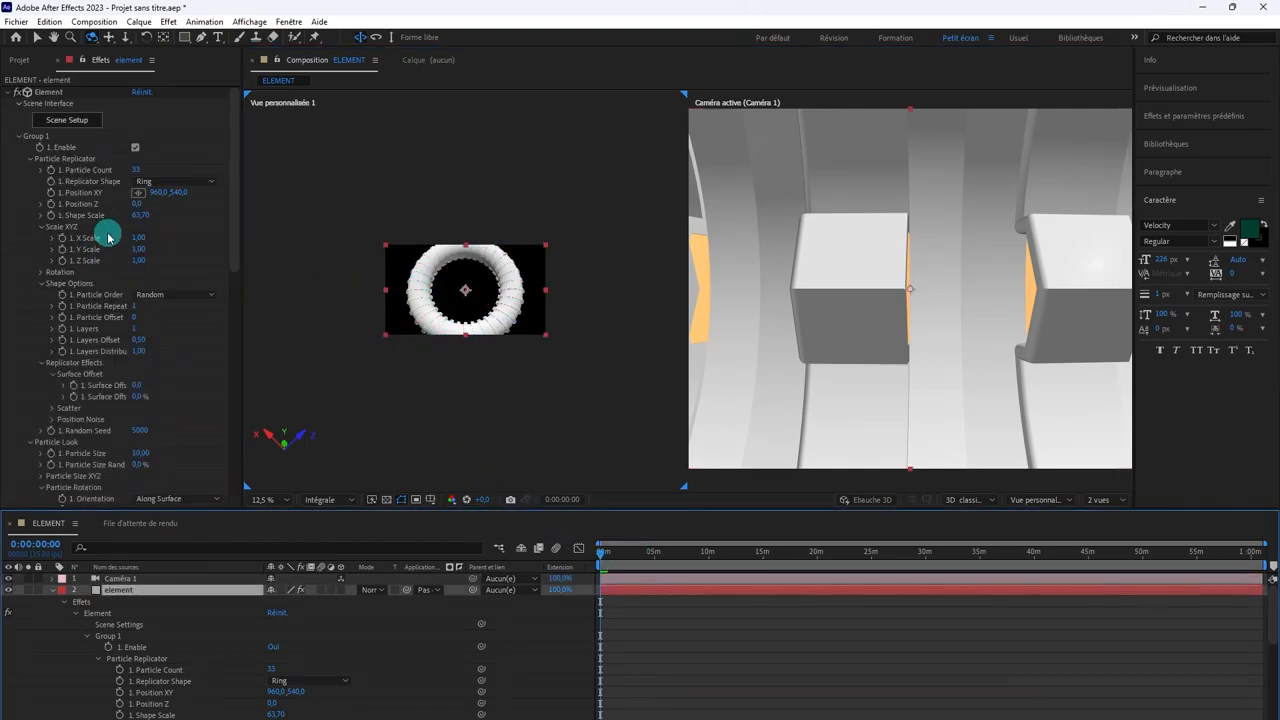
Step: Increase Group 1's Shape Scale to 145.60 and its Particle Count to 52 to widen the ring with more segments
{"action": "left_click_drag", "start_coordinate": [139, 215], "coordinate": [251, 219]}
{"action": "left_click_drag", "start_coordinate": [394, 229], "coordinate": [717, 253]}
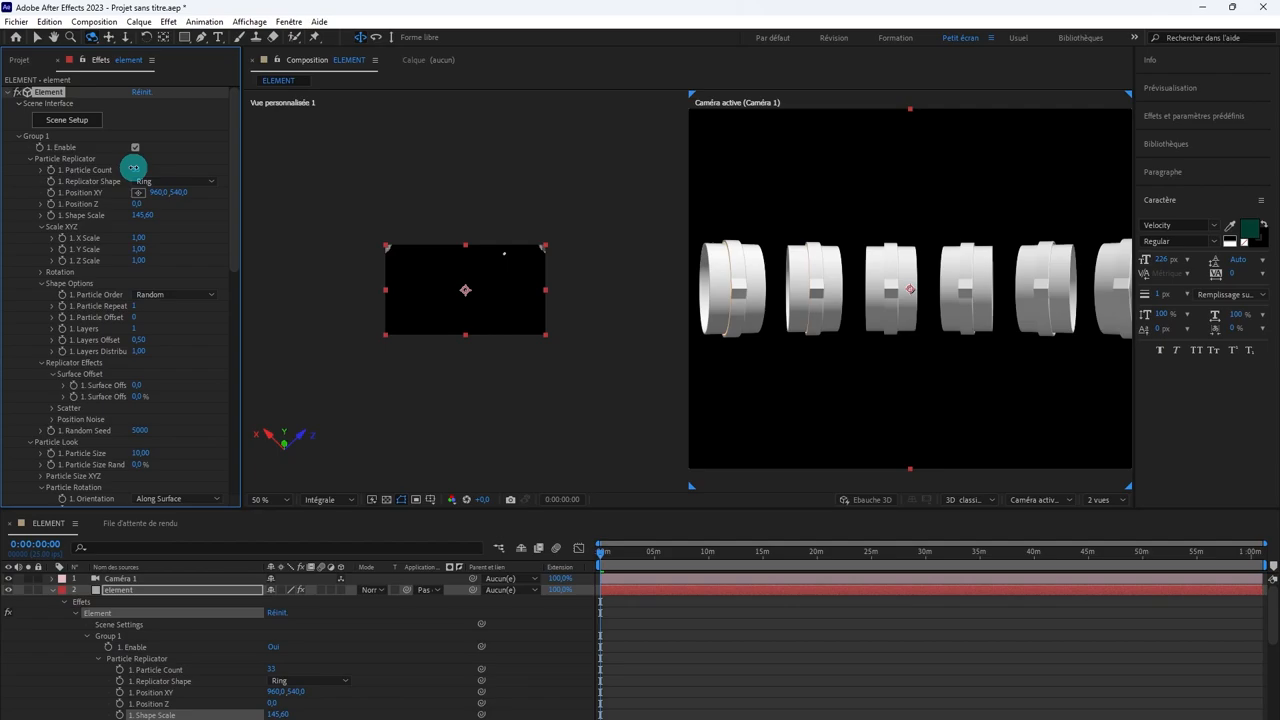
{"action": "left_click_drag", "start_coordinate": [134, 168], "coordinate": [144, 168]}
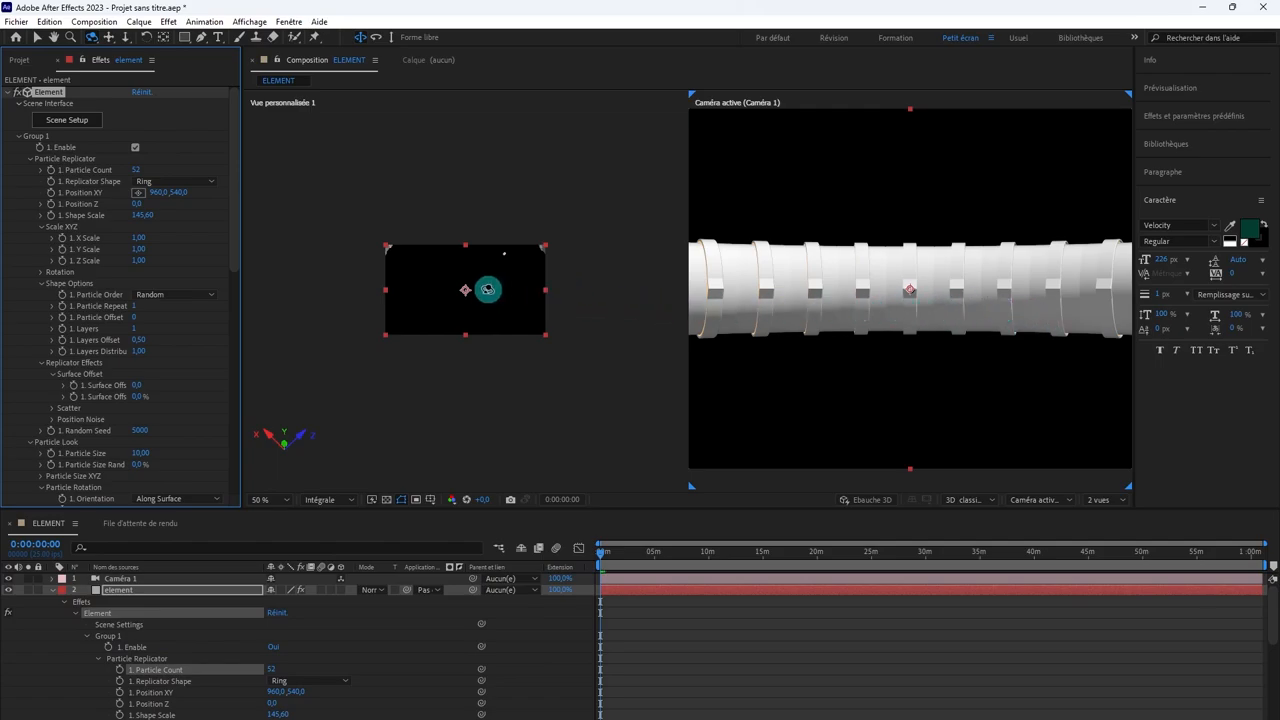
Step: Inspect the ring up close from a low angle and raise Group 1's Particle Count to 61 to close the gaps between segments
{"action": "key", "text": "c"}
{"action": "key", "text": "c"}
{"action": "left_click_drag", "start_coordinate": [491, 280], "coordinate": [490, 488]}
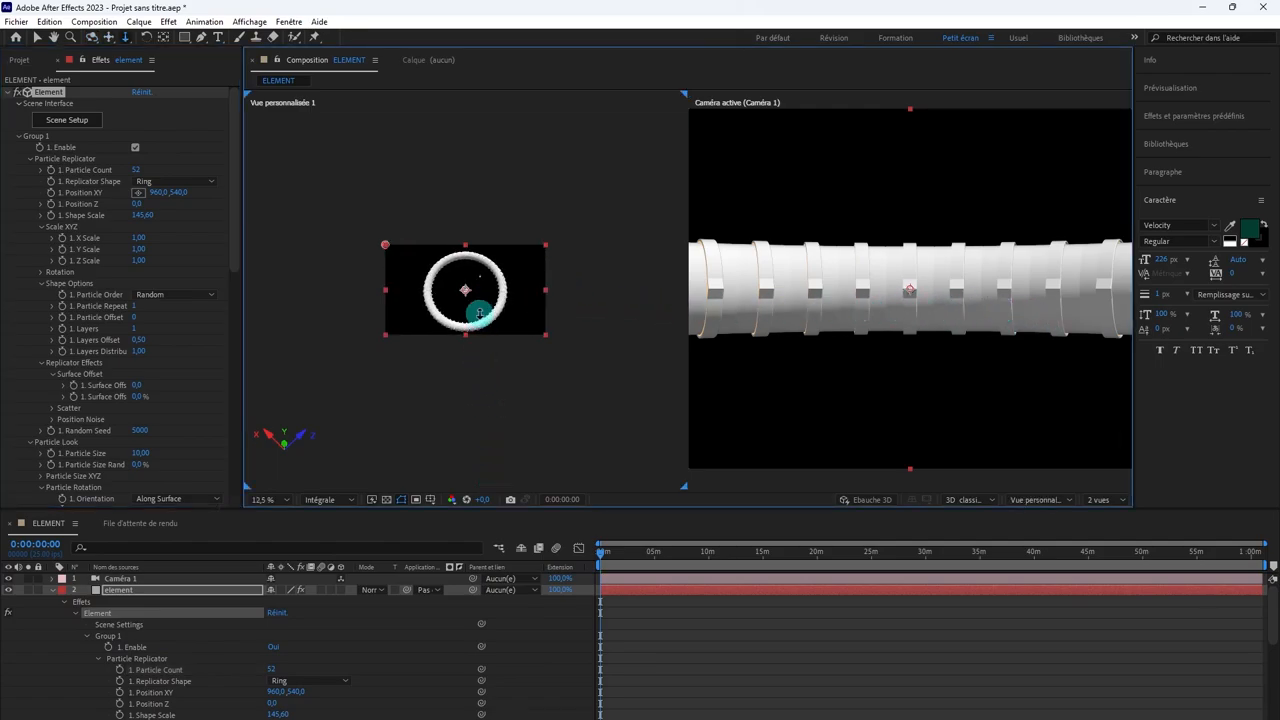
{"action": "key", "text": "period"}
{"action": "key", "text": "period"}
{"action": "key", "text": "period"}
{"action": "key", "text": "period"}
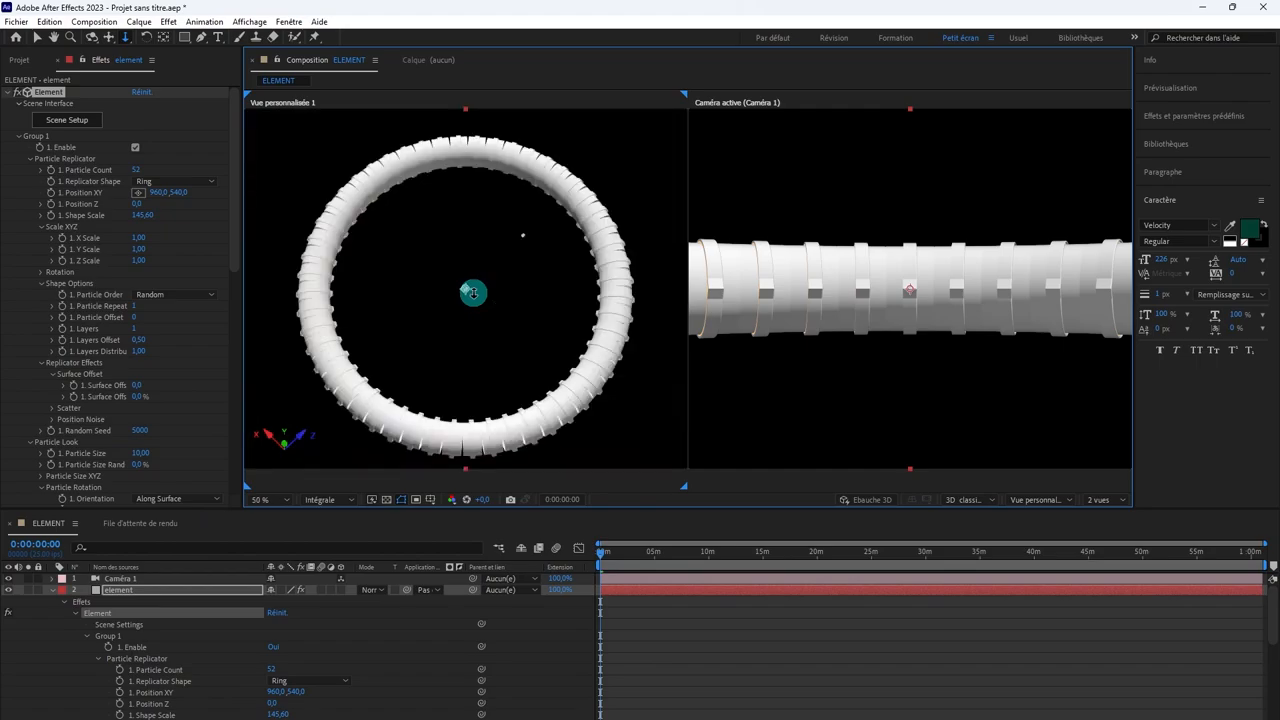
{"action": "left_click_drag", "start_coordinate": [472, 291], "coordinate": [554, 214]}
{"action": "key", "text": "period"}
{"action": "key", "text": "period"}
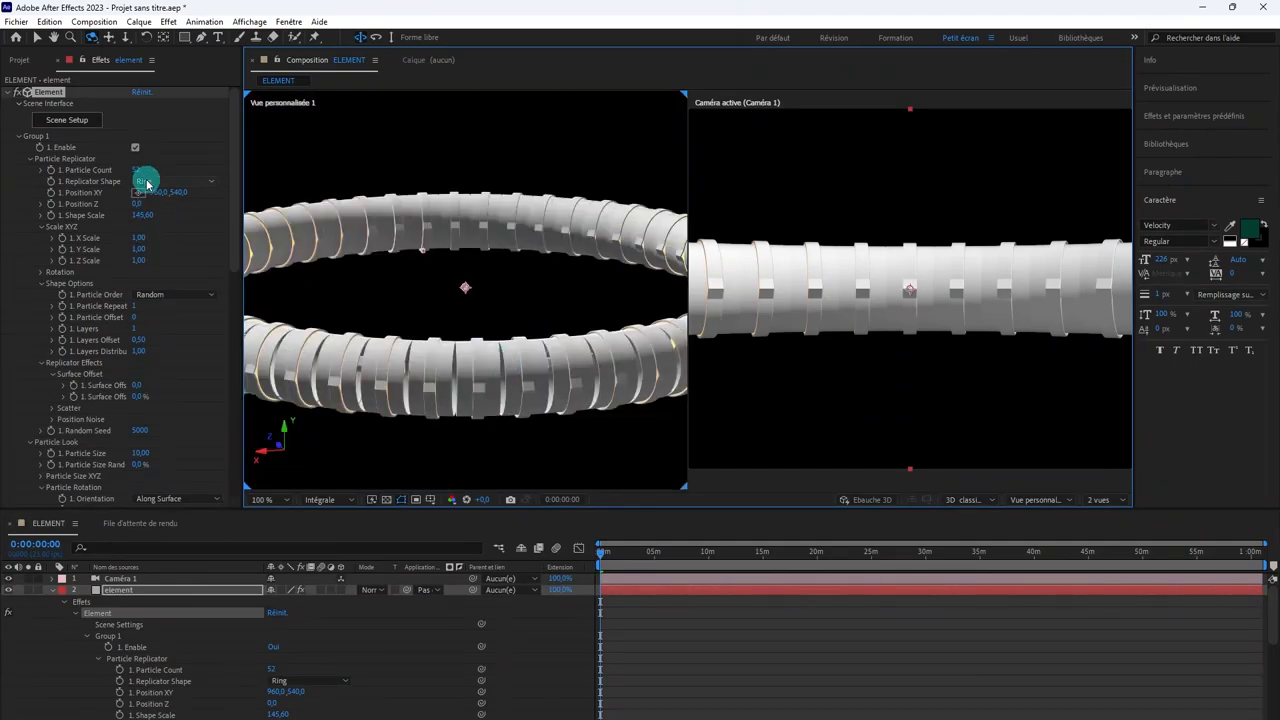
{"action": "left_click_drag", "start_coordinate": [133, 168], "coordinate": [140, 169]}
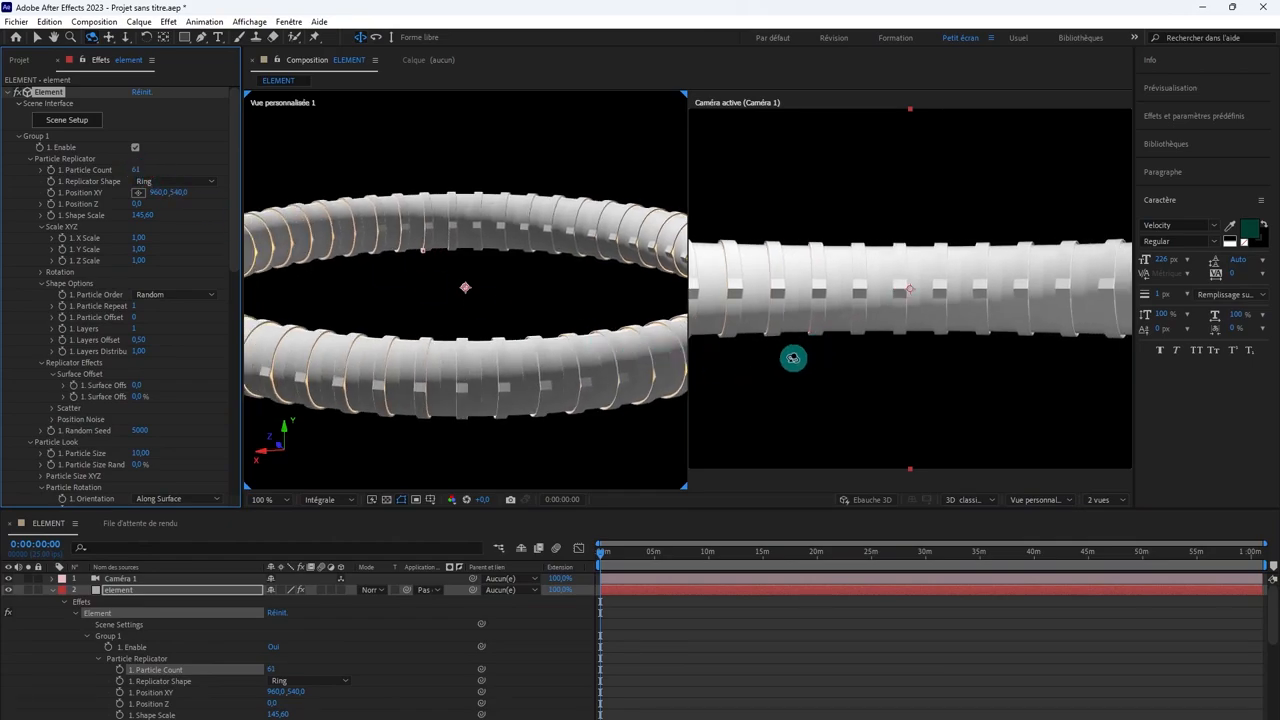
Step: Show the whole frame in the active camera view and push Caméra 1 forward into the tube
{"action": "scroll", "coordinate": [822, 409], "scroll_direction": "down", "scroll_amount": 3}
{"action": "scroll", "coordinate": [822, 405], "scroll_direction": "up", "scroll_amount": 2}
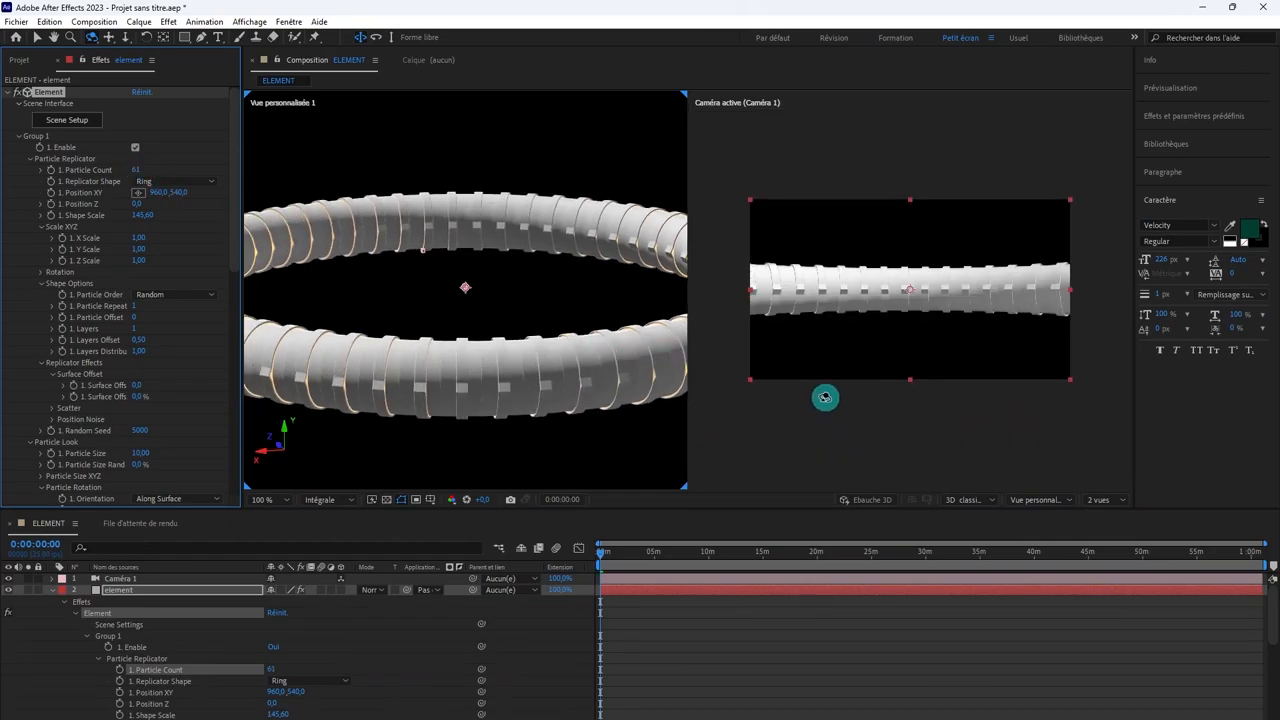
{"action": "key", "text": "c"}
{"action": "key", "text": "c"}
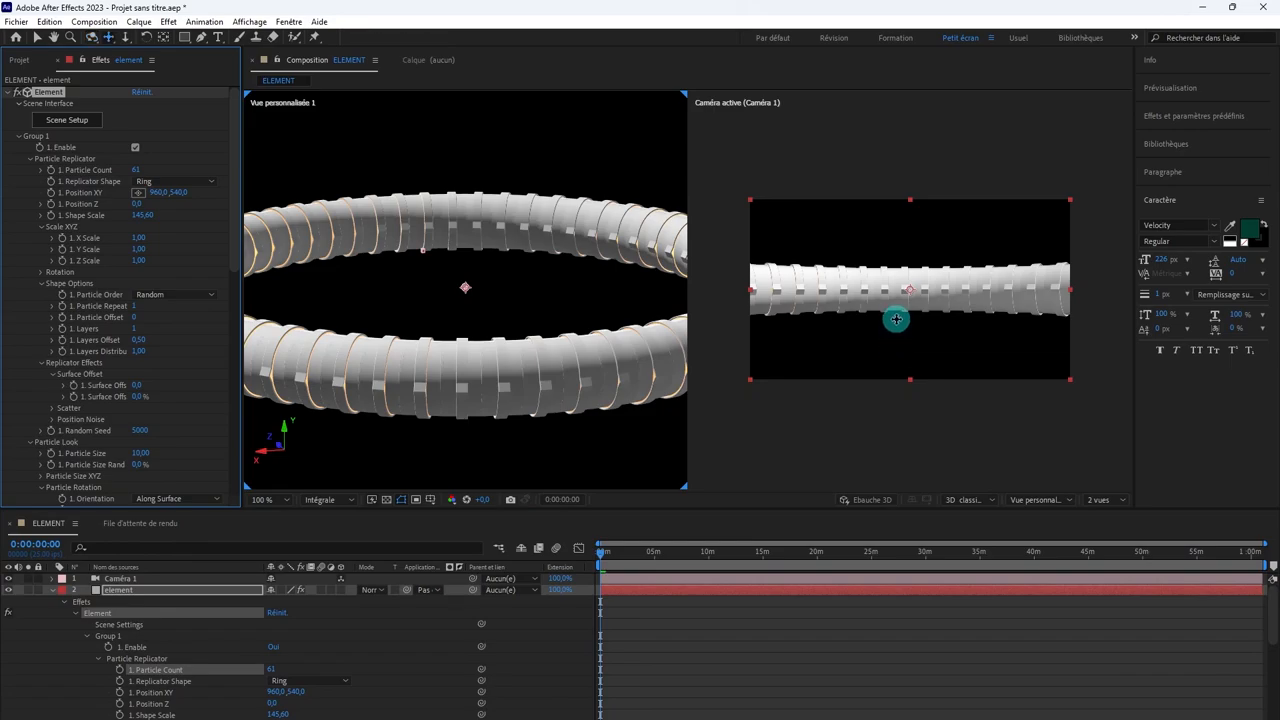
{"action": "left_click", "coordinate": [893, 341]}
{"action": "left_click_drag", "start_coordinate": [900, 414], "coordinate": [891, 477]}
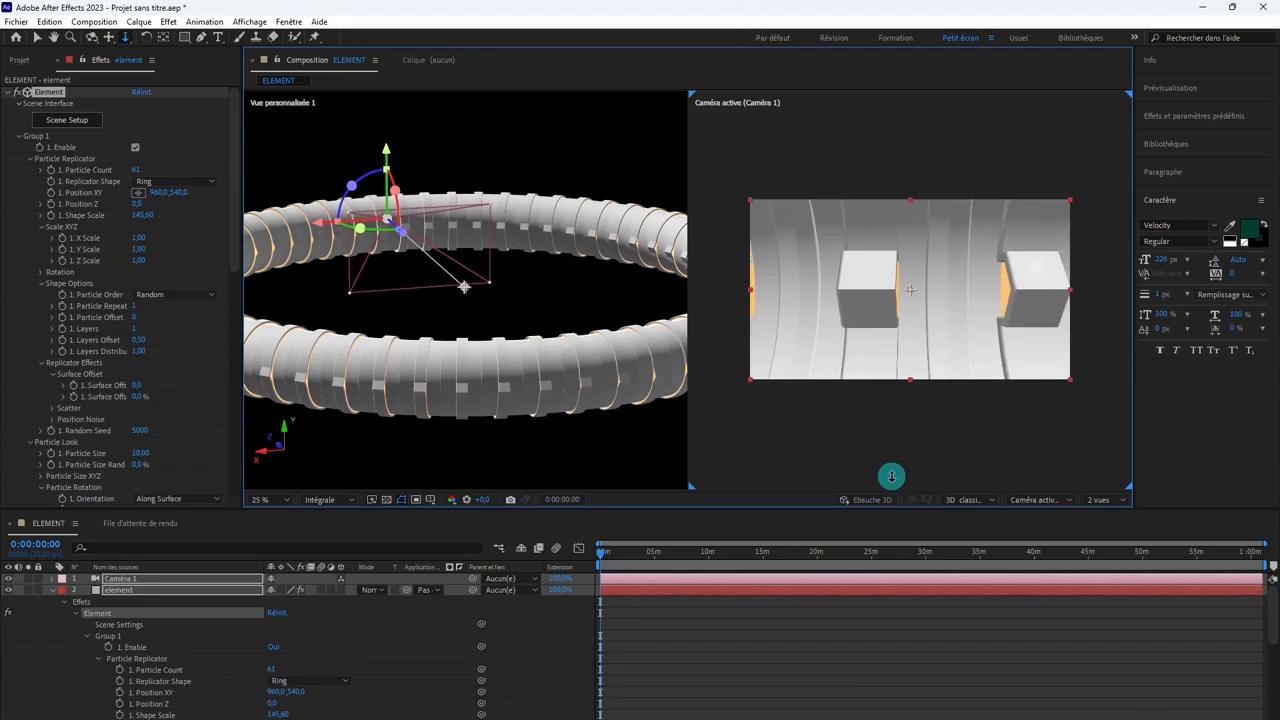
Step: Expand Caméra 1's transform properties and set its Y rotation to 90° so it faces along the tunnel
{"action": "left_click", "coordinate": [714, 581]}
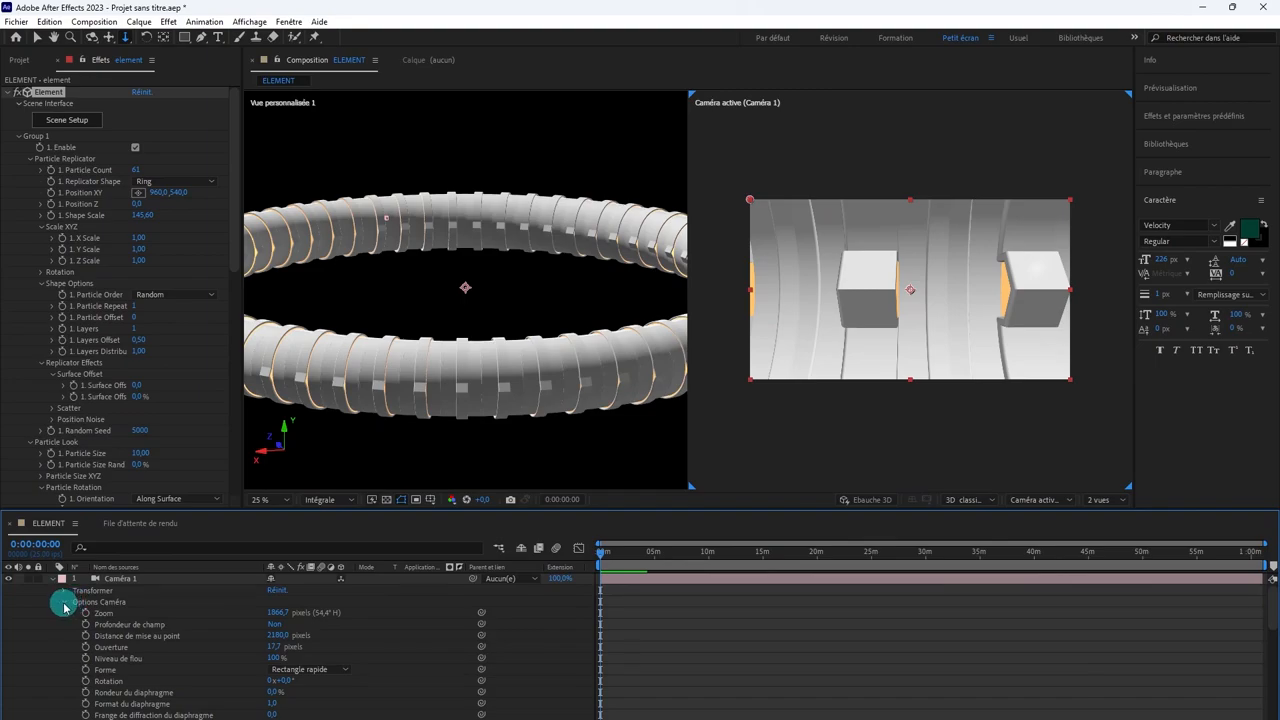
{"action": "left_click", "coordinate": [64, 603]}
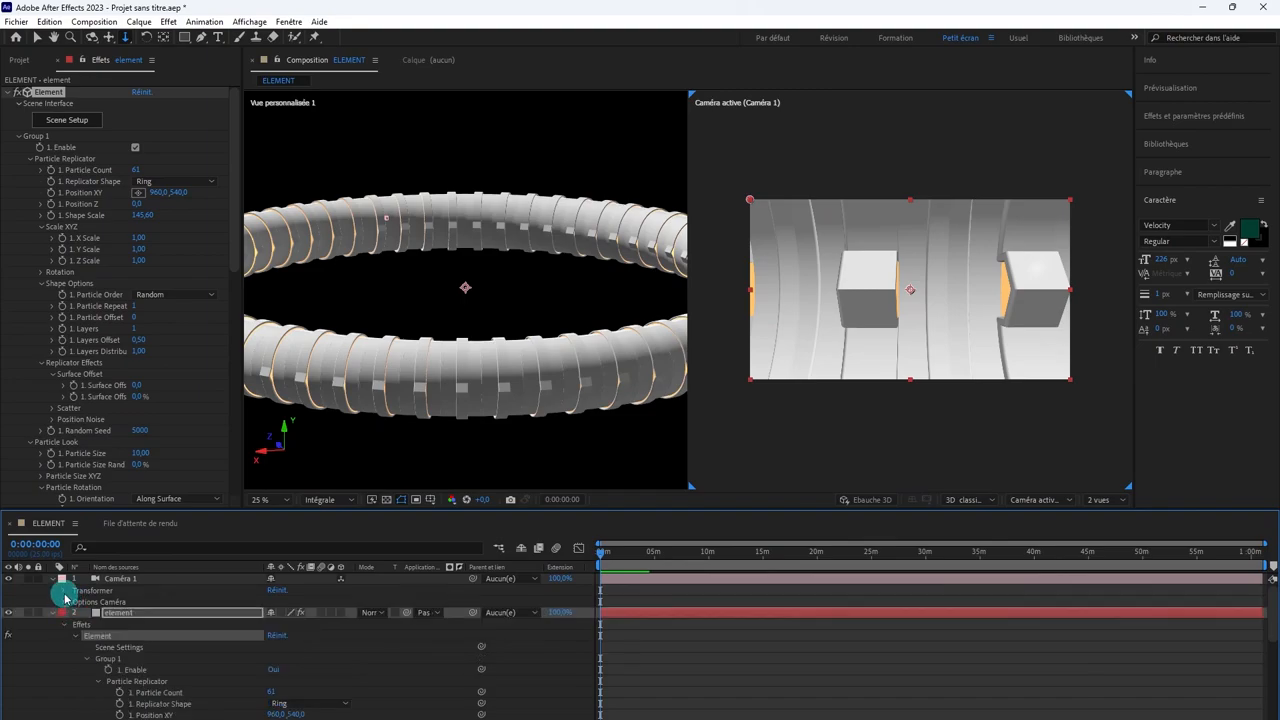
{"action": "left_click", "coordinate": [65, 594]}
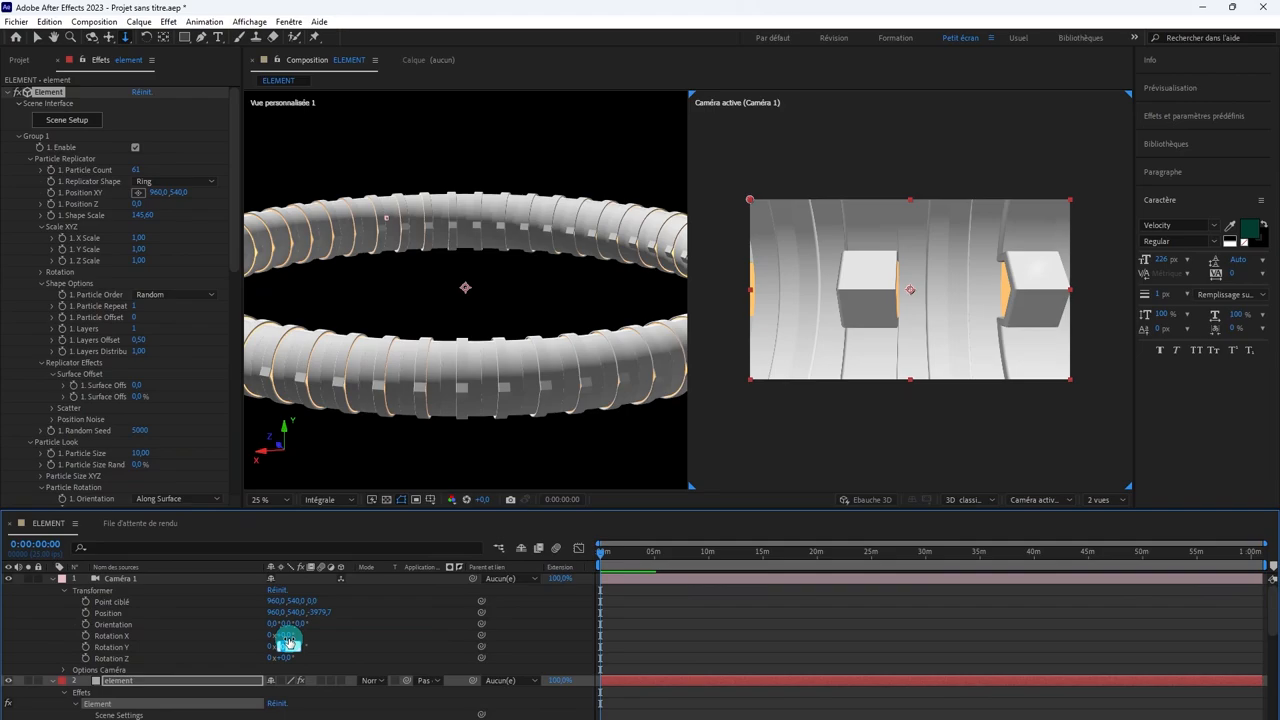
{"action": "key", "text": "Return"}
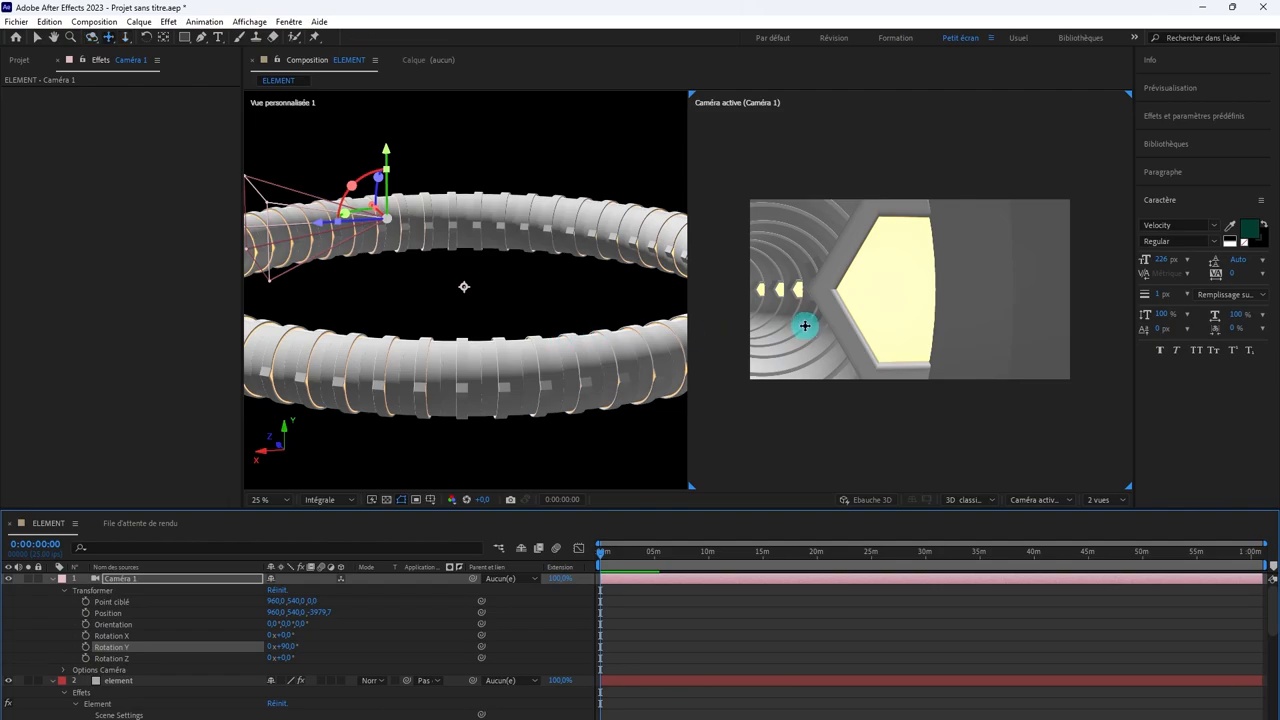
Step: Pan and orbit Caméra 1 to look along the tunnel's curve, with its position at about -203.6, 540, -3447.6
{"action": "left_click_drag", "start_coordinate": [805, 325], "coordinate": [833, 325]}
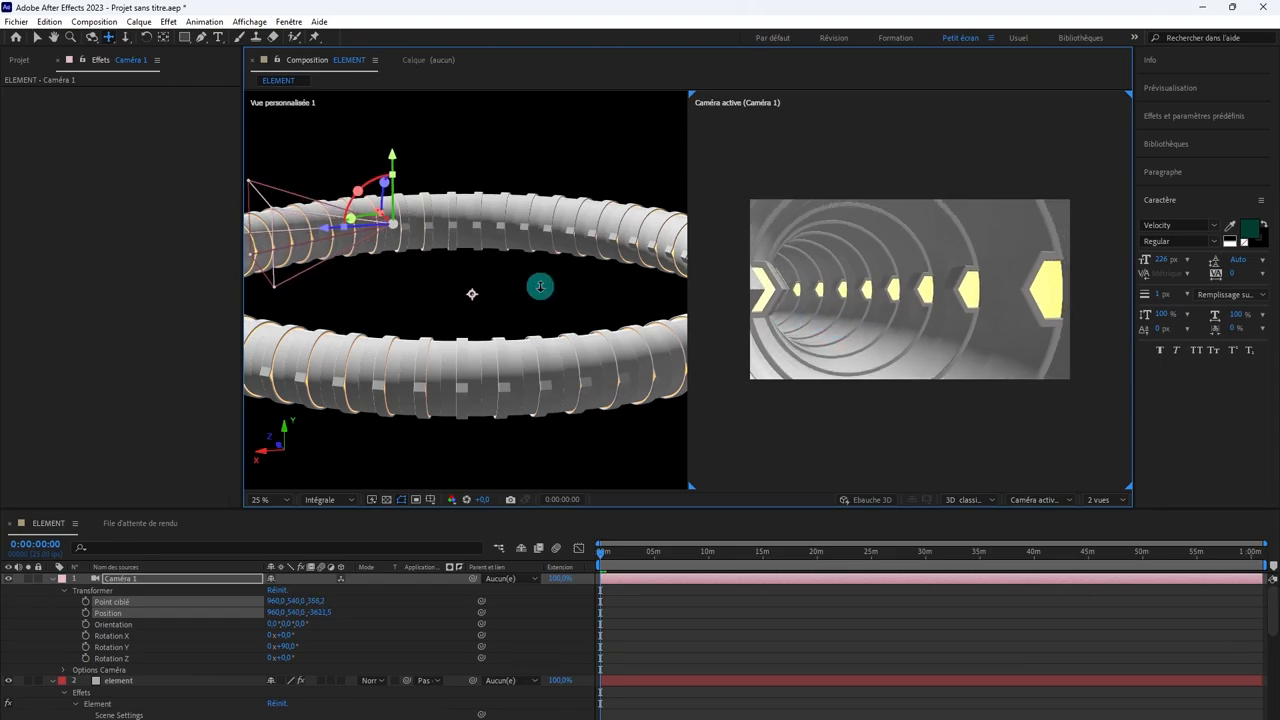
{"action": "scroll", "coordinate": [540, 286], "scroll_direction": "up", "scroll_amount": 4}
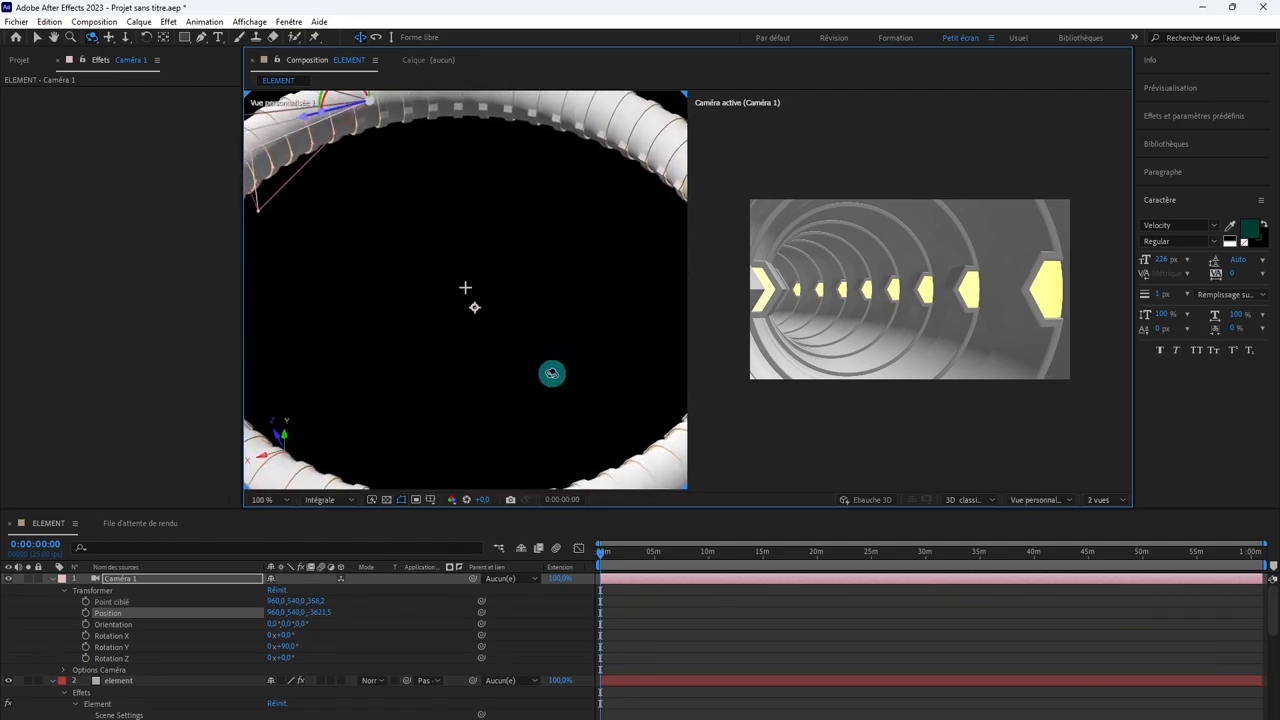
{"action": "left_click_drag", "start_coordinate": [543, 286], "coordinate": [571, 366]}
{"action": "left_click_drag", "start_coordinate": [530, 312], "coordinate": [542, 332]}
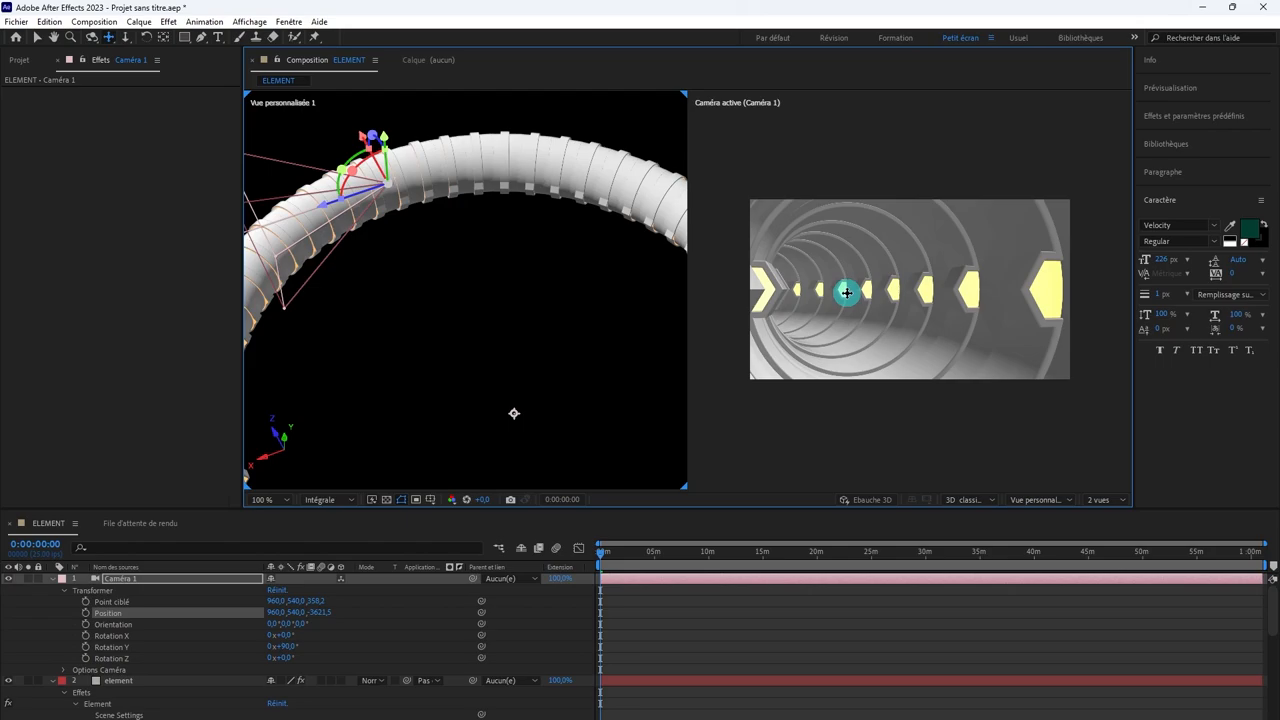
{"action": "key", "text": "v"}
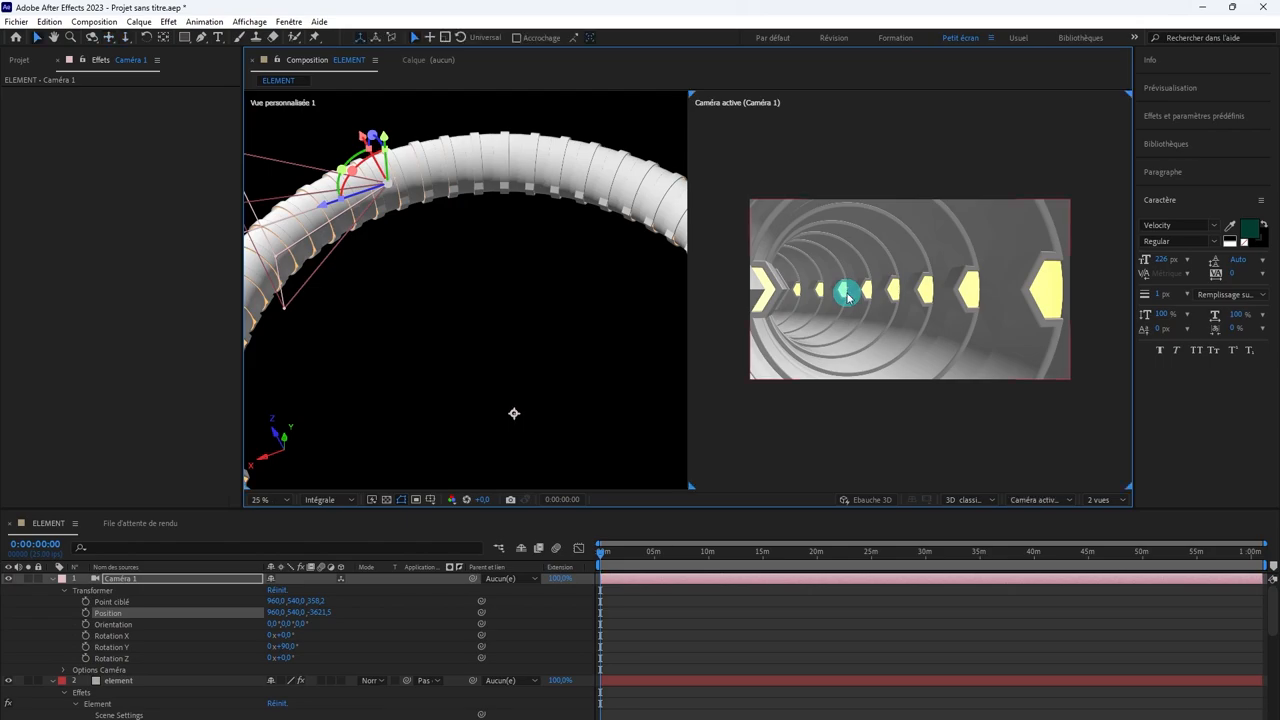
{"action": "key", "text": "c"}
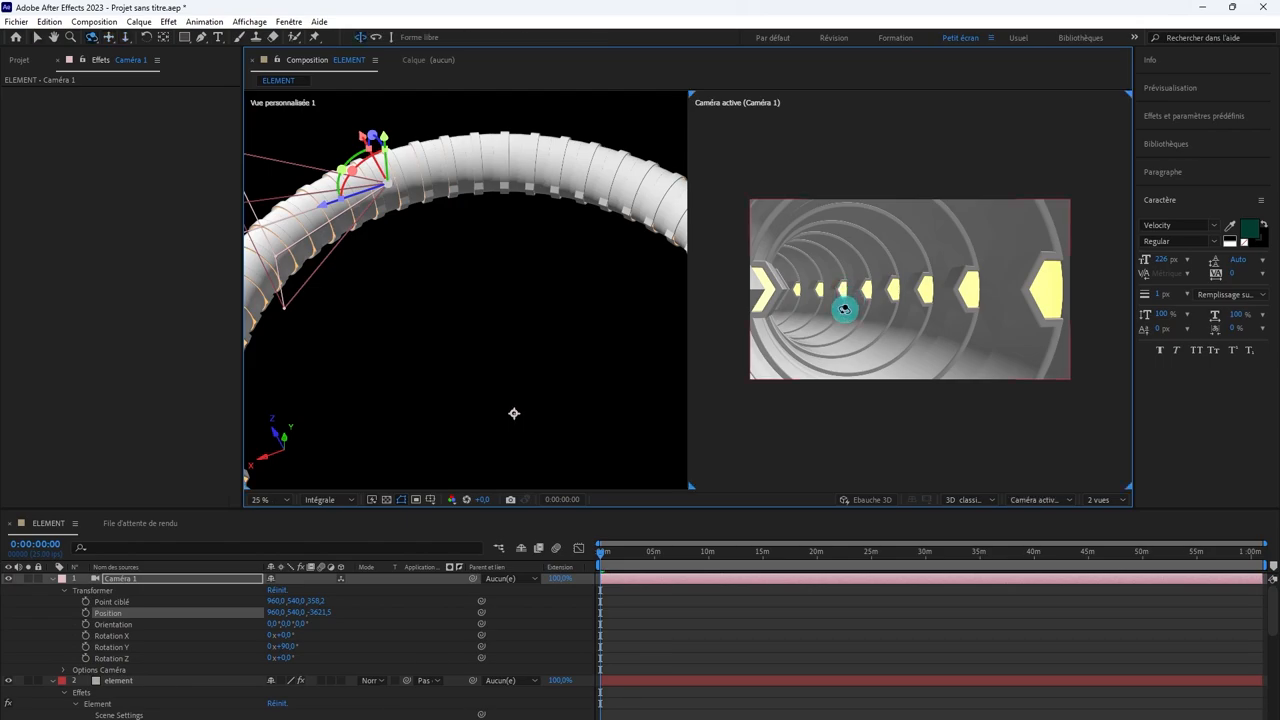
{"action": "mouse_move", "coordinate": [844, 309]}
{"action": "left_mouse_down"}
{"action": "mouse_move", "coordinate": [803, 323]}
{"action": "mouse_move", "coordinate": [855, 314]}
{"action": "left_mouse_up"}
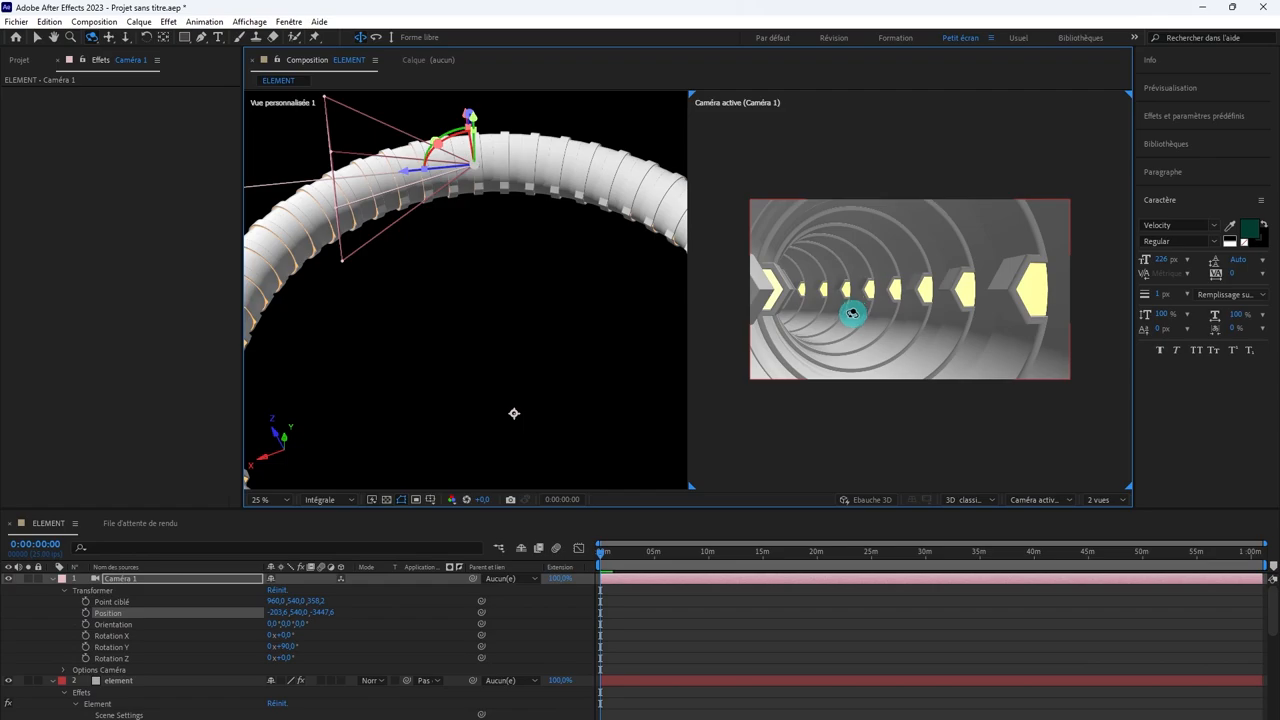
Step: Add a null object above the element layer and make it a 3D layer
{"action": "left_click", "coordinate": [683, 690]}
{"action": "left_click", "coordinate": [680, 682]}
{"action": "left_click", "coordinate": [138, 21]}
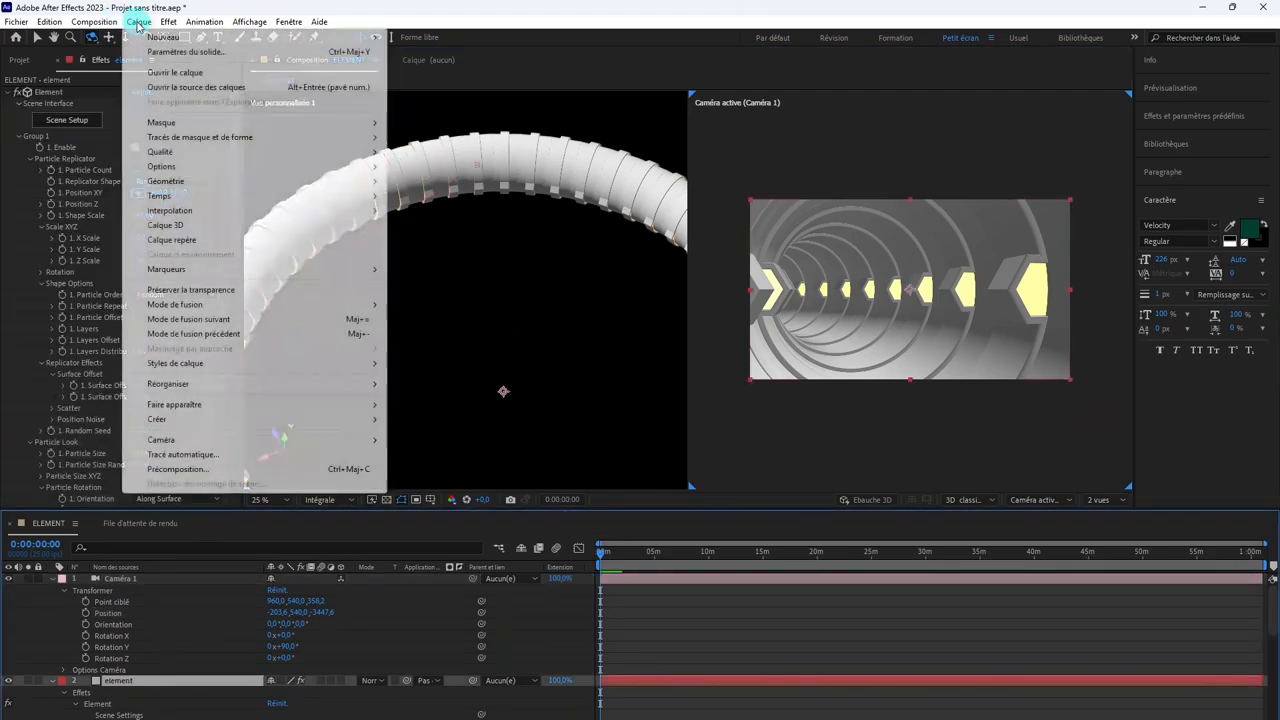
{"action": "mouse_move", "coordinate": [147, 37]}
{"action": "left_click", "coordinate": [398, 96]}
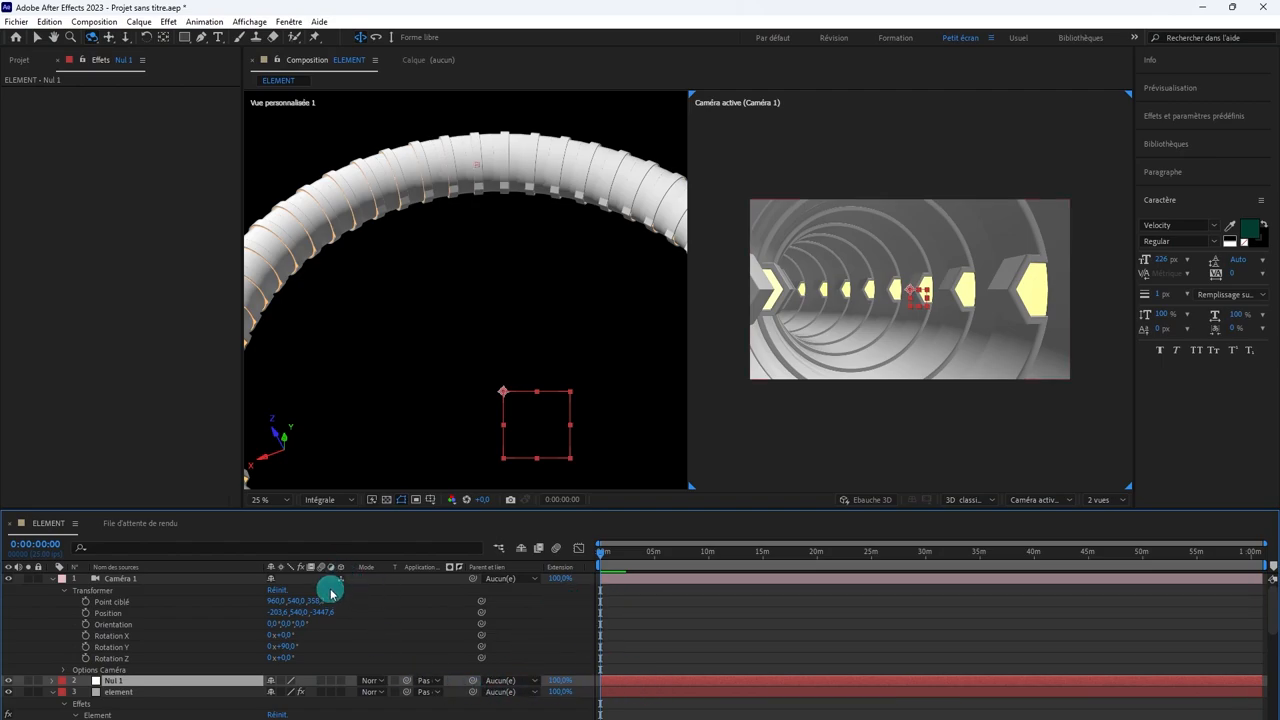
{"action": "left_click", "coordinate": [341, 681]}
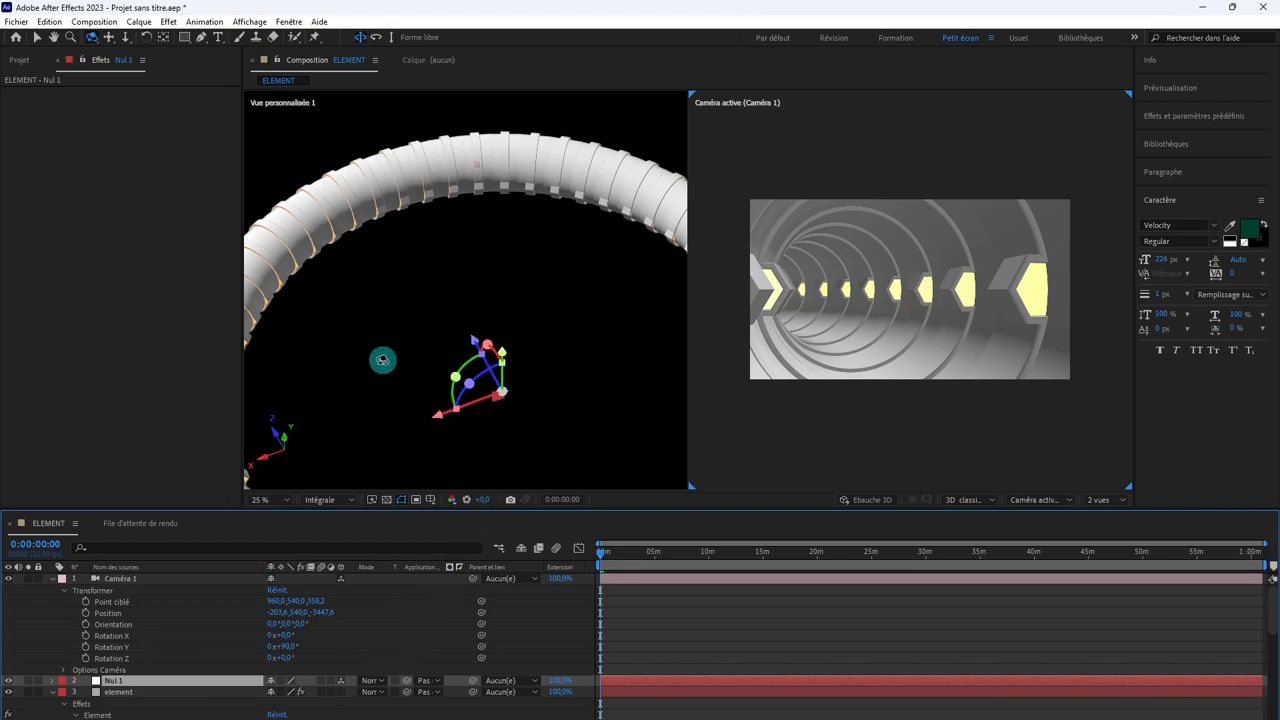
Step: Move the null from the ring's center into the tube ahead of Caméra 1, adjusting its depth in the camera view
{"action": "scroll", "coordinate": [492, 289], "scroll_direction": "down", "scroll_amount": 3}
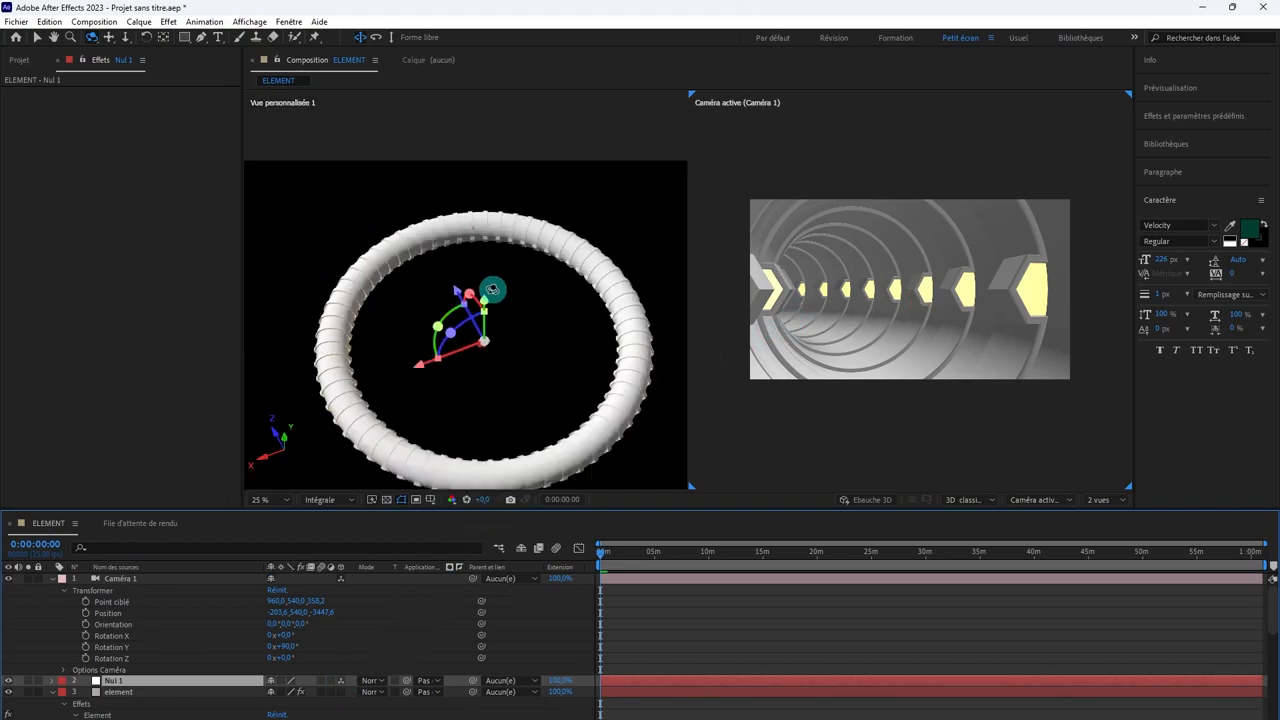
{"action": "left_click", "coordinate": [626, 579]}
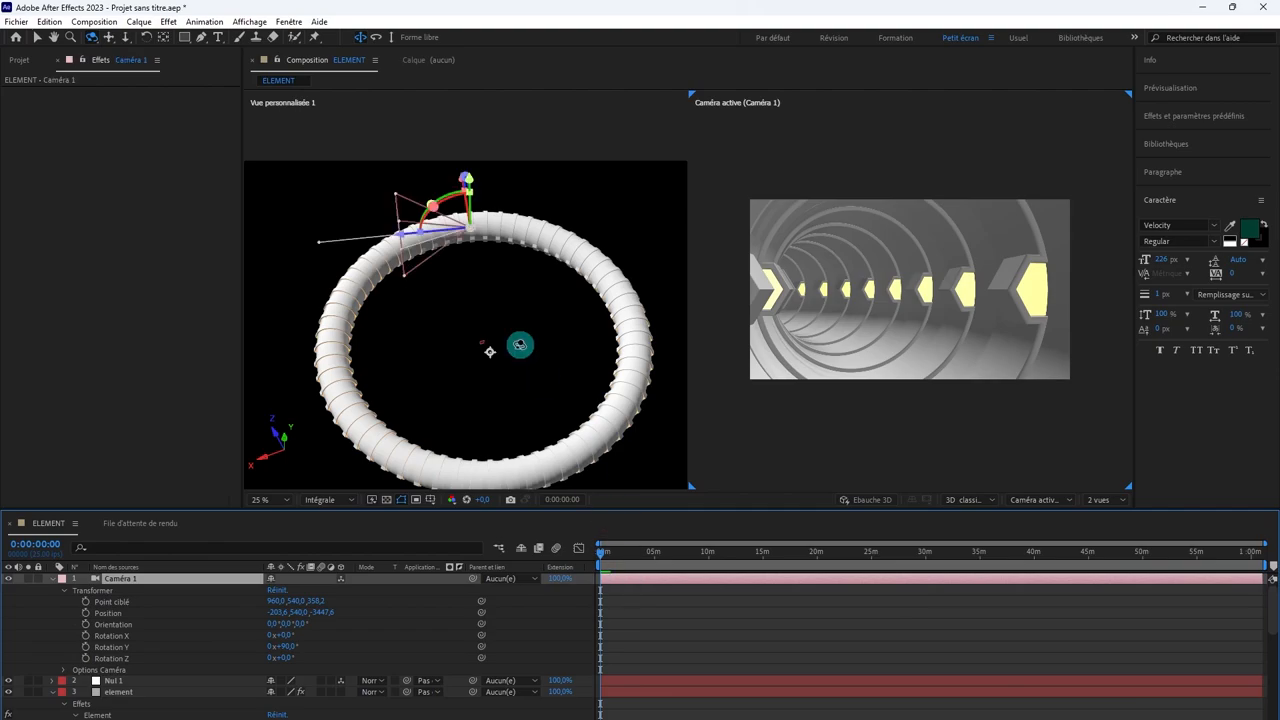
{"action": "scroll", "coordinate": [459, 313], "scroll_direction": "up", "scroll_amount": 3}
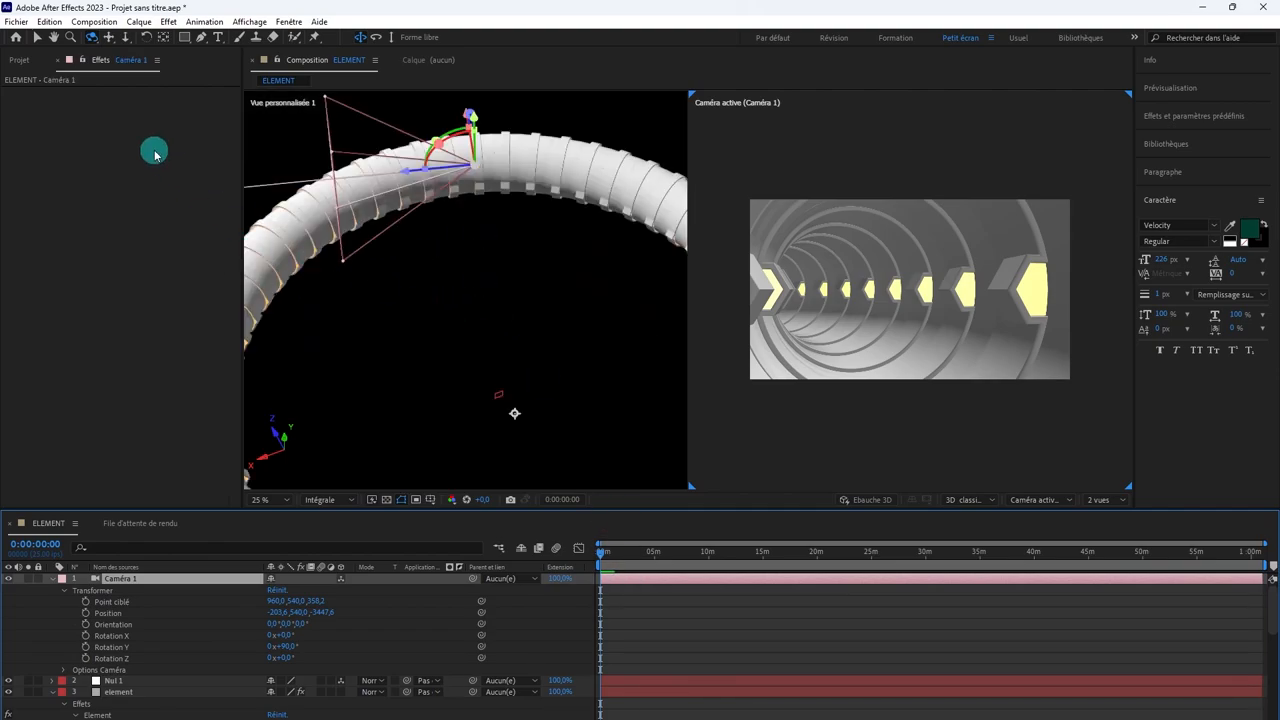
{"action": "left_click", "coordinate": [36, 40]}
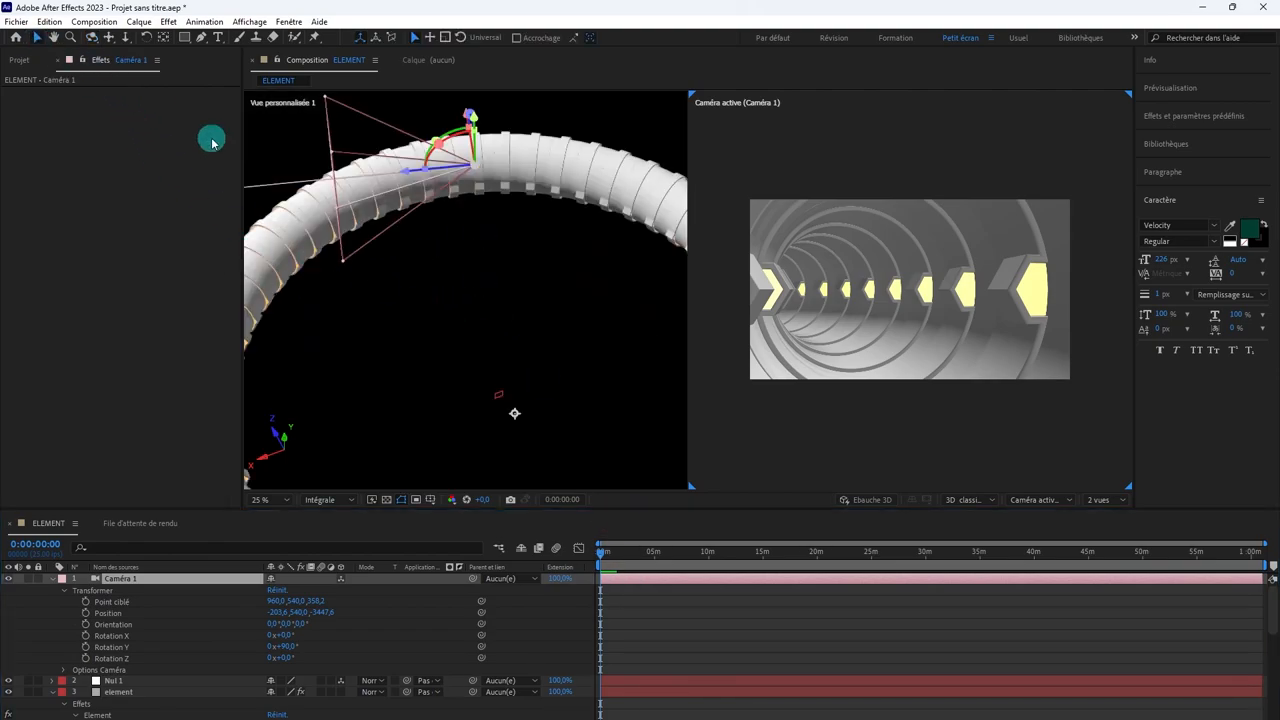
{"action": "left_click", "coordinate": [502, 392]}
{"action": "left_click_drag", "start_coordinate": [481, 351], "coordinate": [430, 104]}
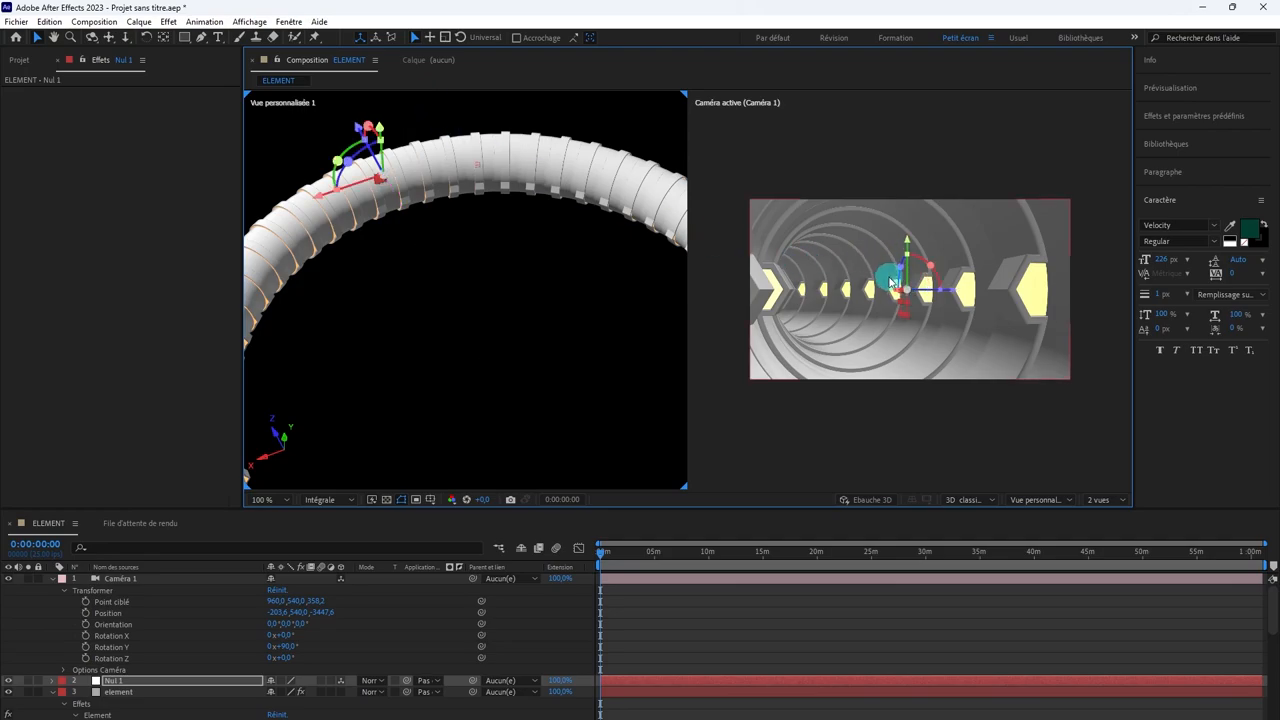
{"action": "left_click_drag", "start_coordinate": [945, 295], "coordinate": [918, 294]}
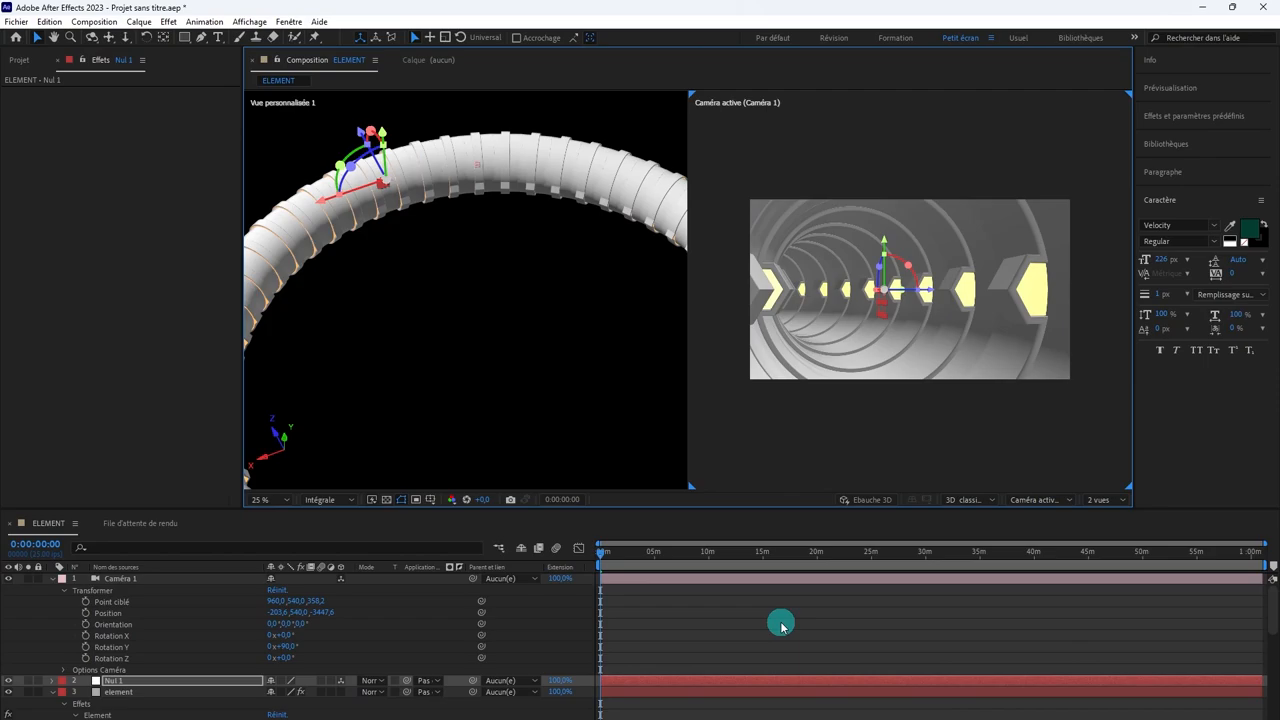
Step: Move the null closer to Caméra 1 along the tube and fine-tune its placement against the camera's position
{"action": "left_click", "coordinate": [689, 579]}
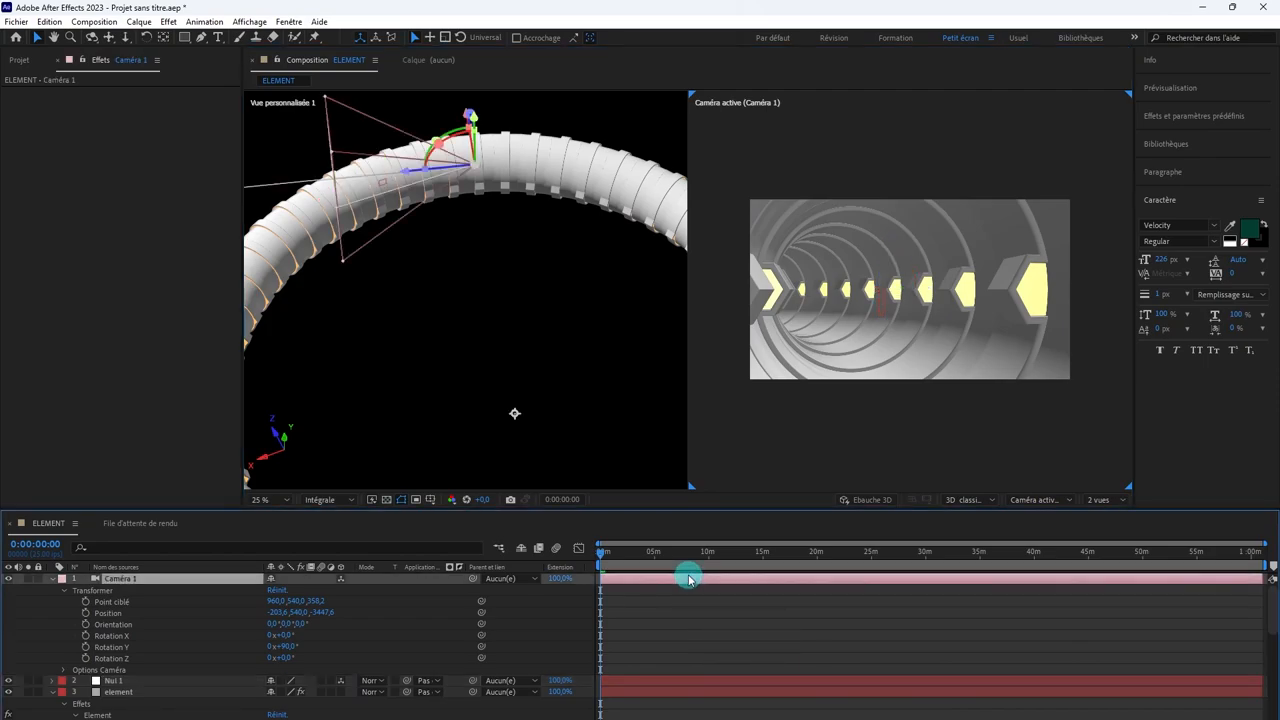
{"action": "left_click", "coordinate": [532, 356]}
{"action": "left_click", "coordinate": [376, 176]}
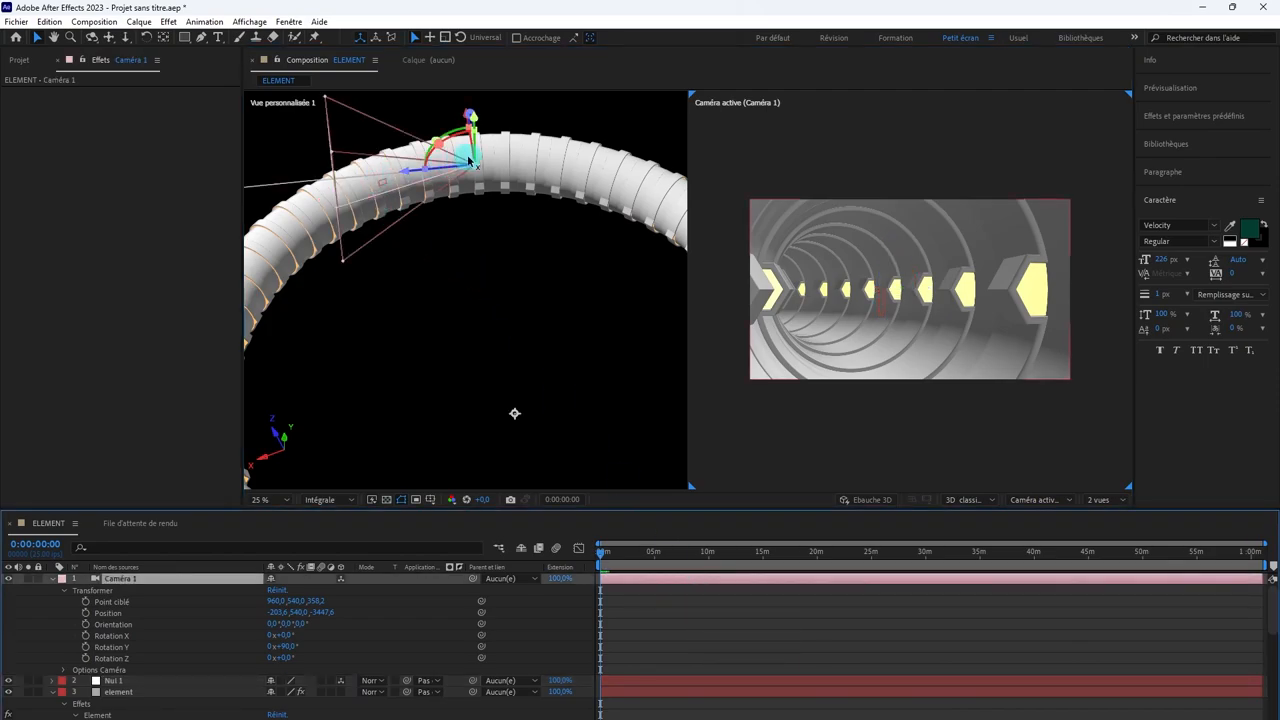
{"action": "left_click", "coordinate": [671, 684]}
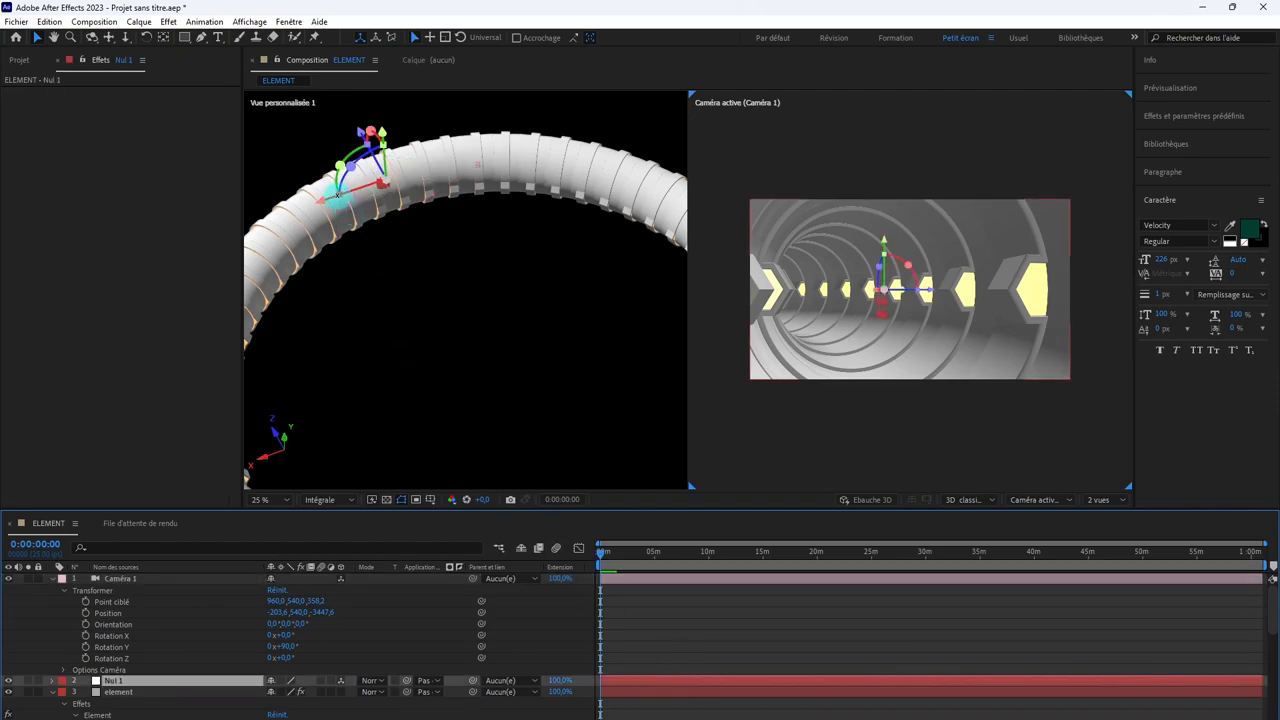
{"action": "left_click_drag", "start_coordinate": [331, 200], "coordinate": [447, 188]}
{"action": "scroll", "coordinate": [446, 188], "scroll_direction": "up", "scroll_amount": 3}
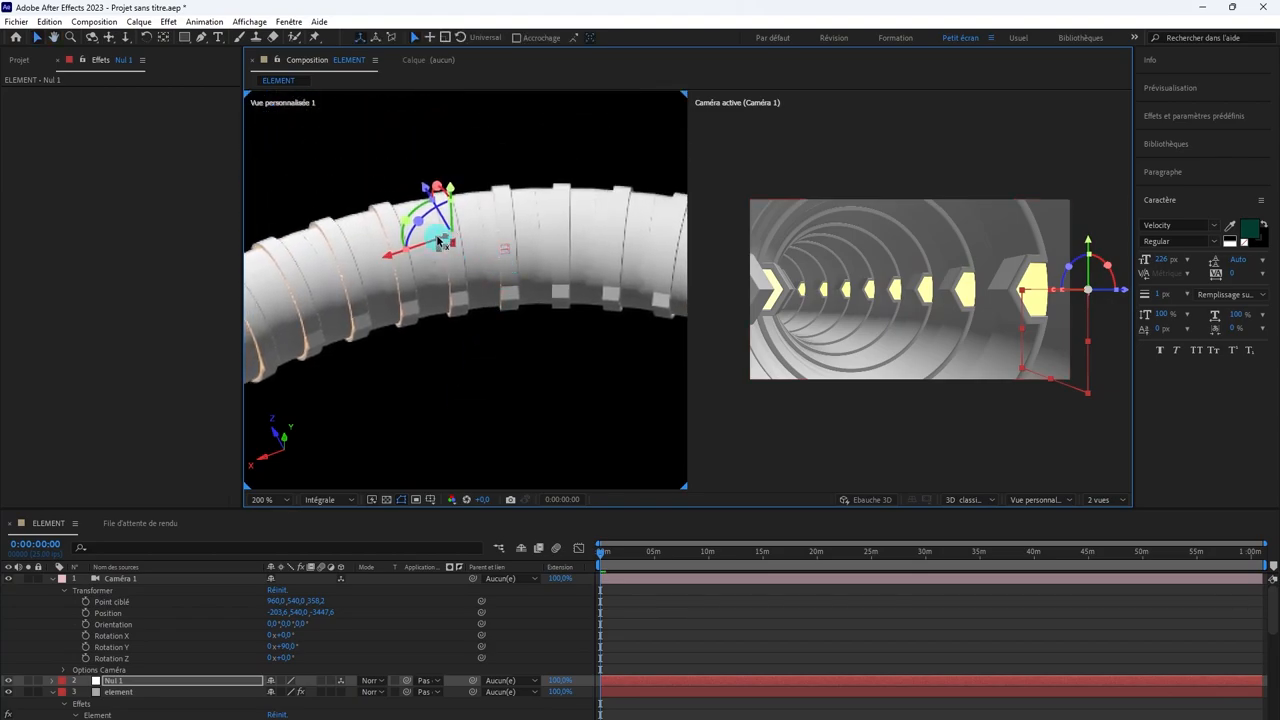
{"action": "left_click_drag", "start_coordinate": [446, 223], "coordinate": [450, 232]}
{"action": "left_click", "coordinate": [505, 255]}
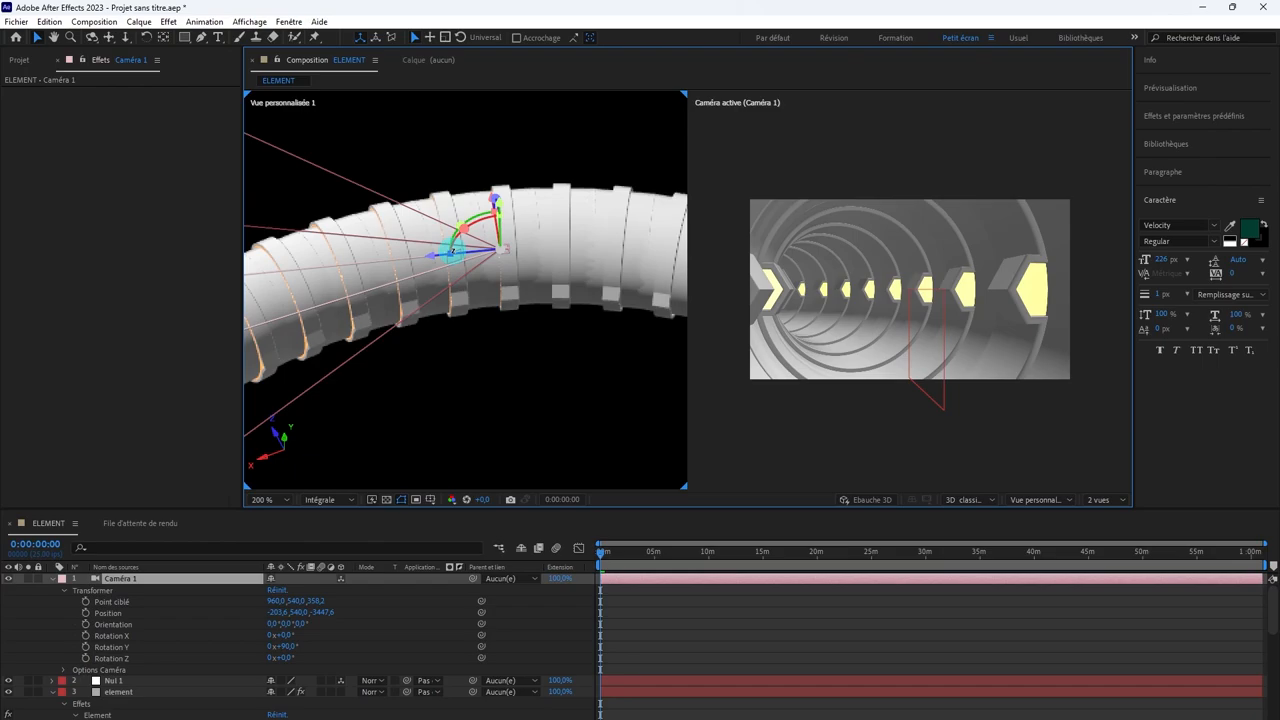
Step: Rotate Nul 1 to 90° on Y and move it along its Z axis, further down the tube ahead of Caméra 1
{"action": "left_click", "coordinate": [640, 690]}
{"action": "left_click", "coordinate": [541, 682]}
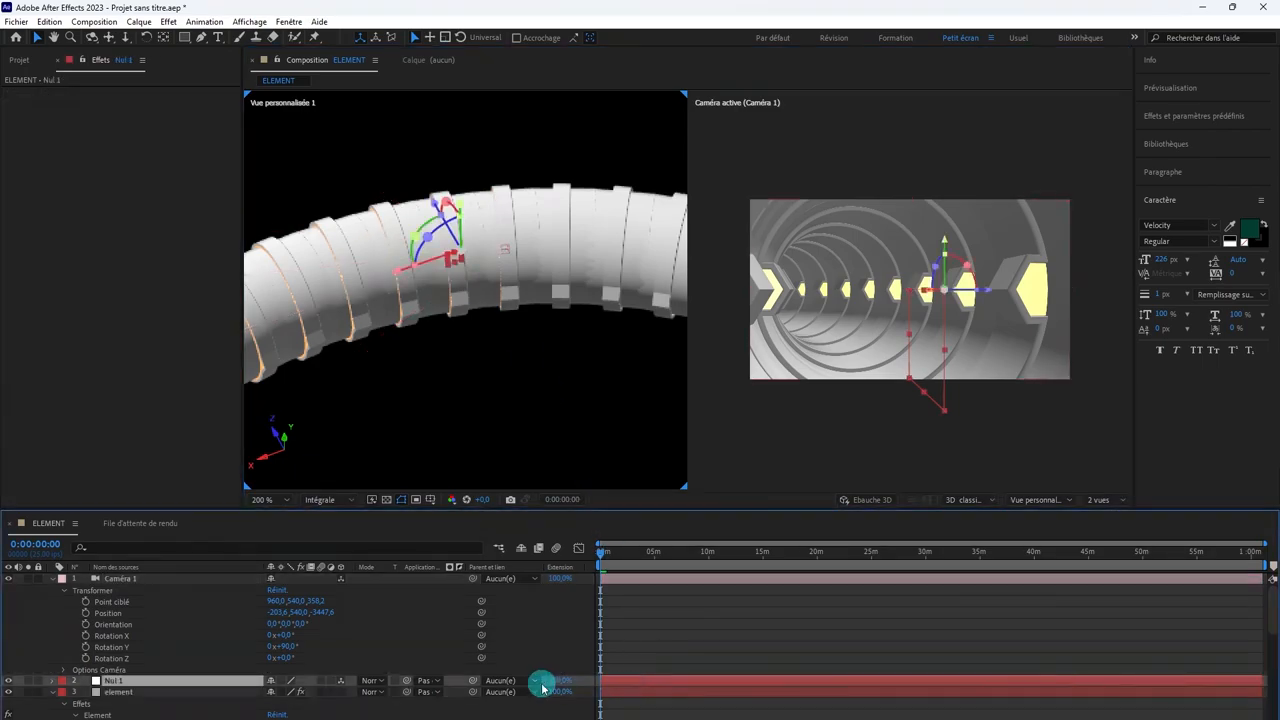
{"action": "key", "text": "r"}
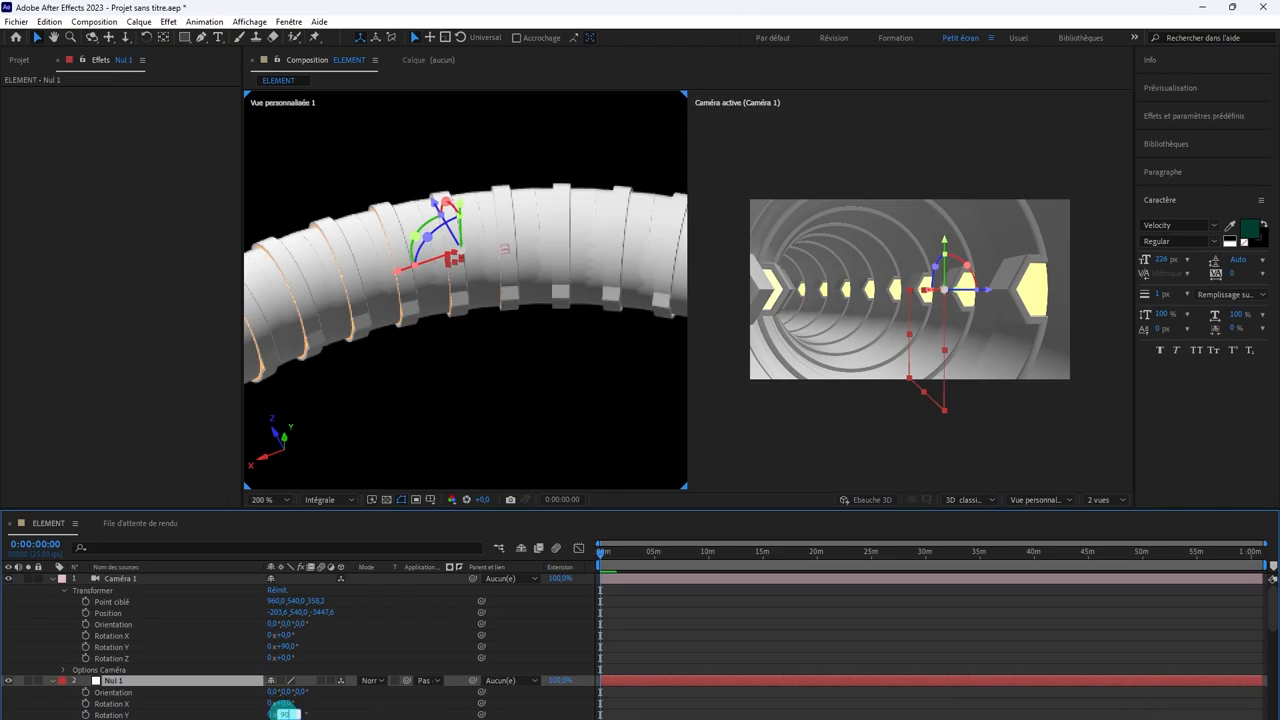
{"action": "left_click_drag", "start_coordinate": [285, 714], "coordinate": [283, 714]}
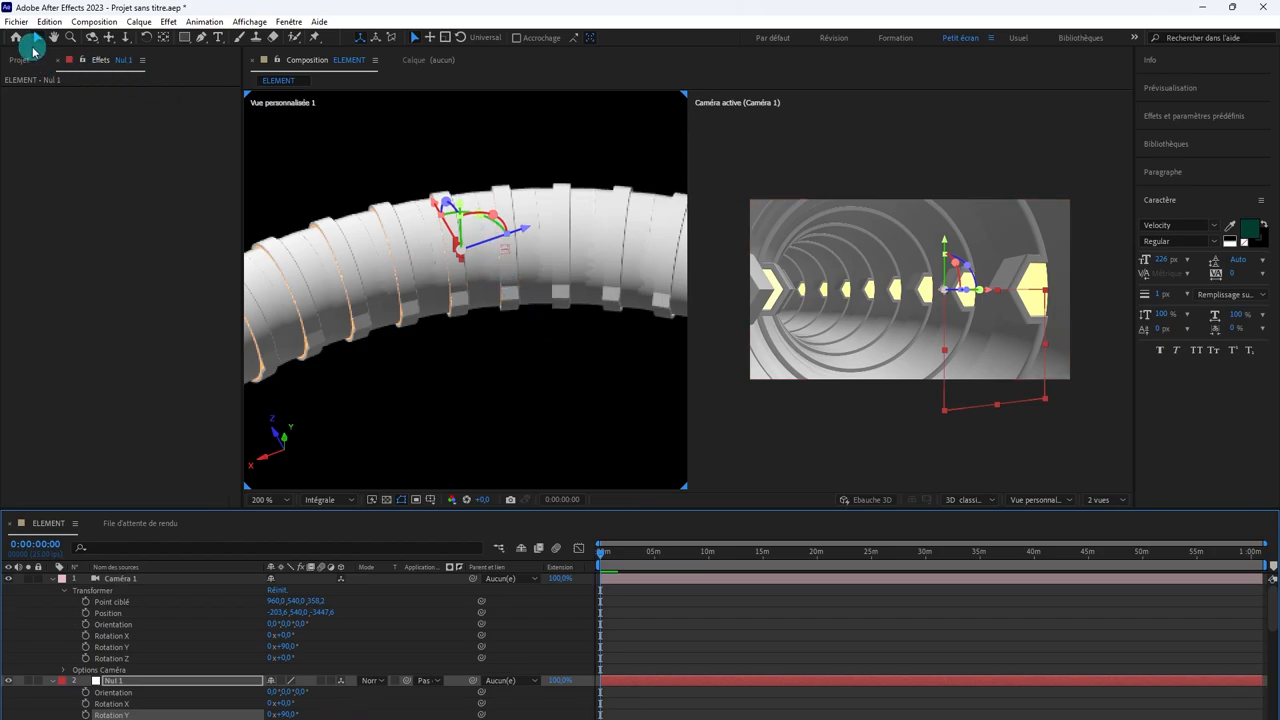
{"action": "left_click_drag", "start_coordinate": [527, 231], "coordinate": [480, 238]}
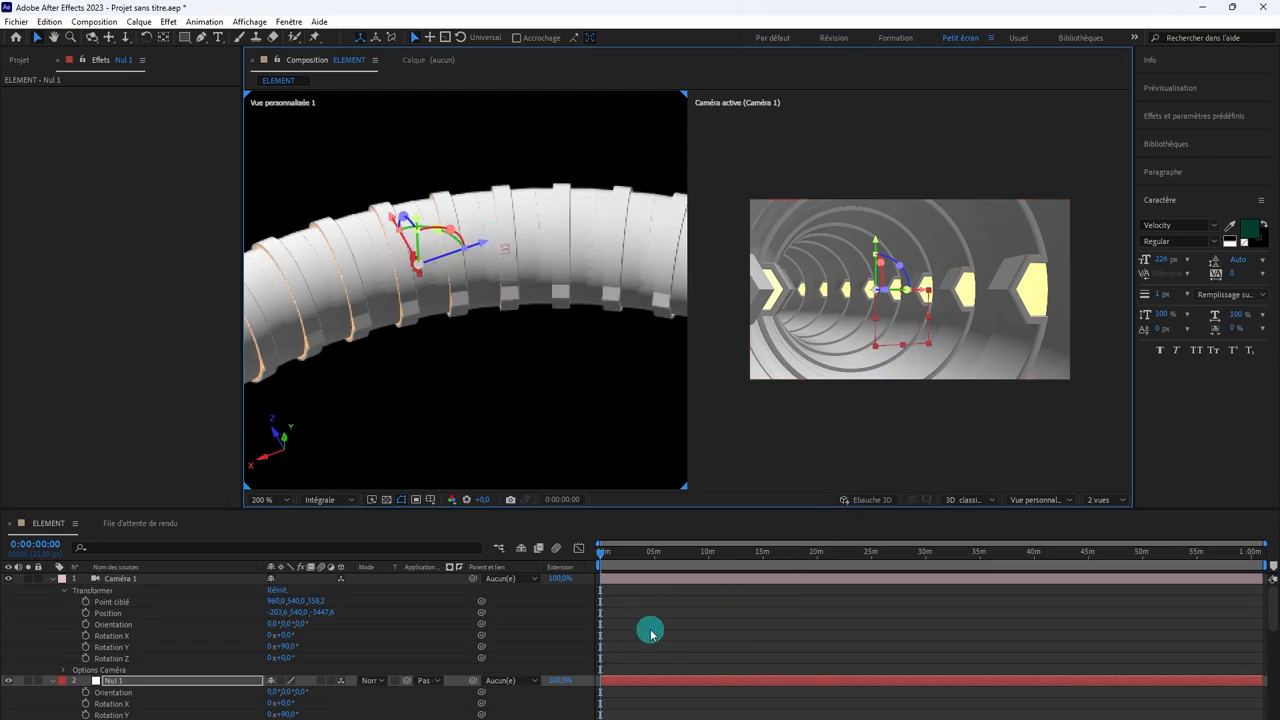
Step: Collapse the properties of Caméra 1 and Nul 1, and parent Caméra 1 to Nul 1
{"action": "left_click", "coordinate": [630, 579]}
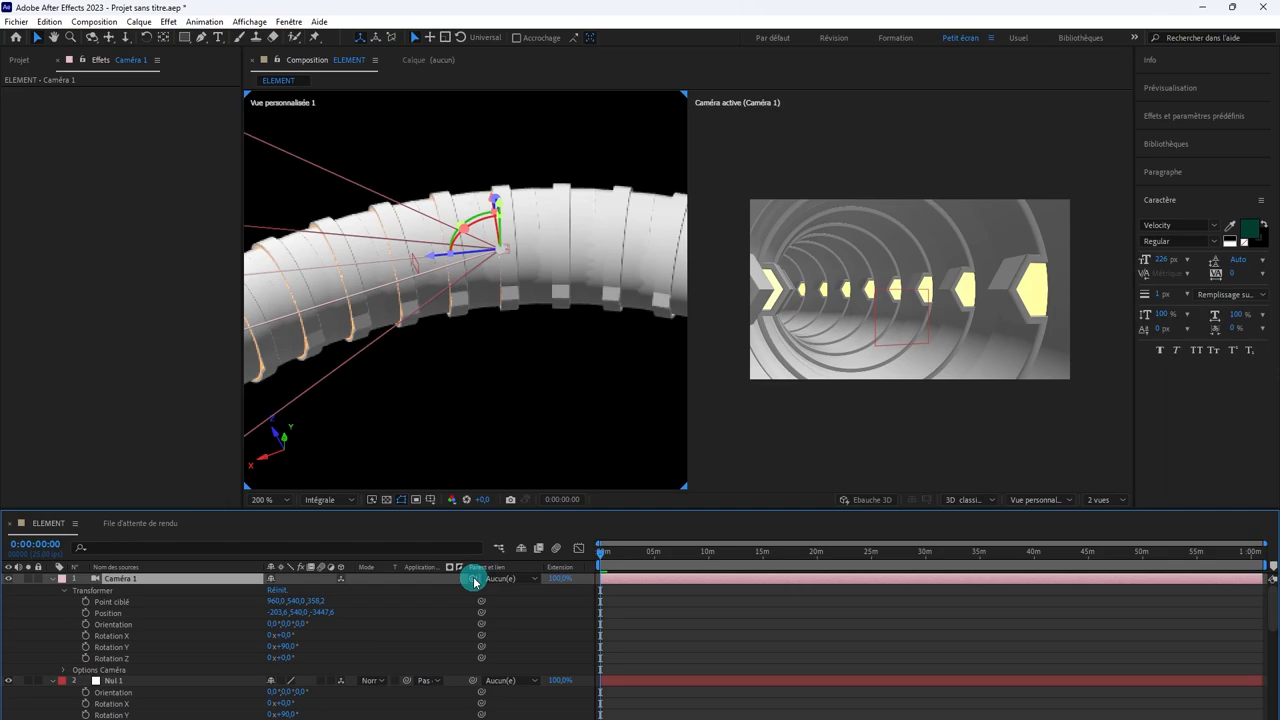
{"action": "left_click", "coordinate": [63, 591]}
{"action": "left_click", "coordinate": [54, 580]}
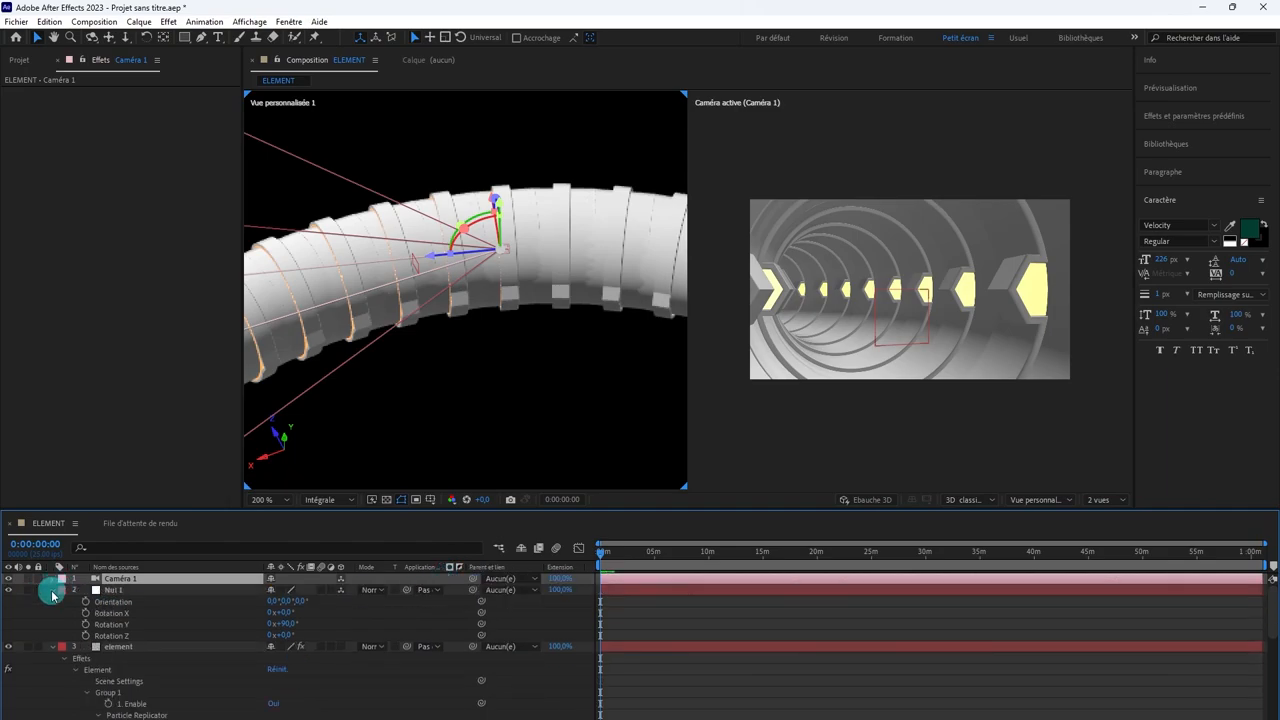
{"action": "left_click", "coordinate": [53, 591]}
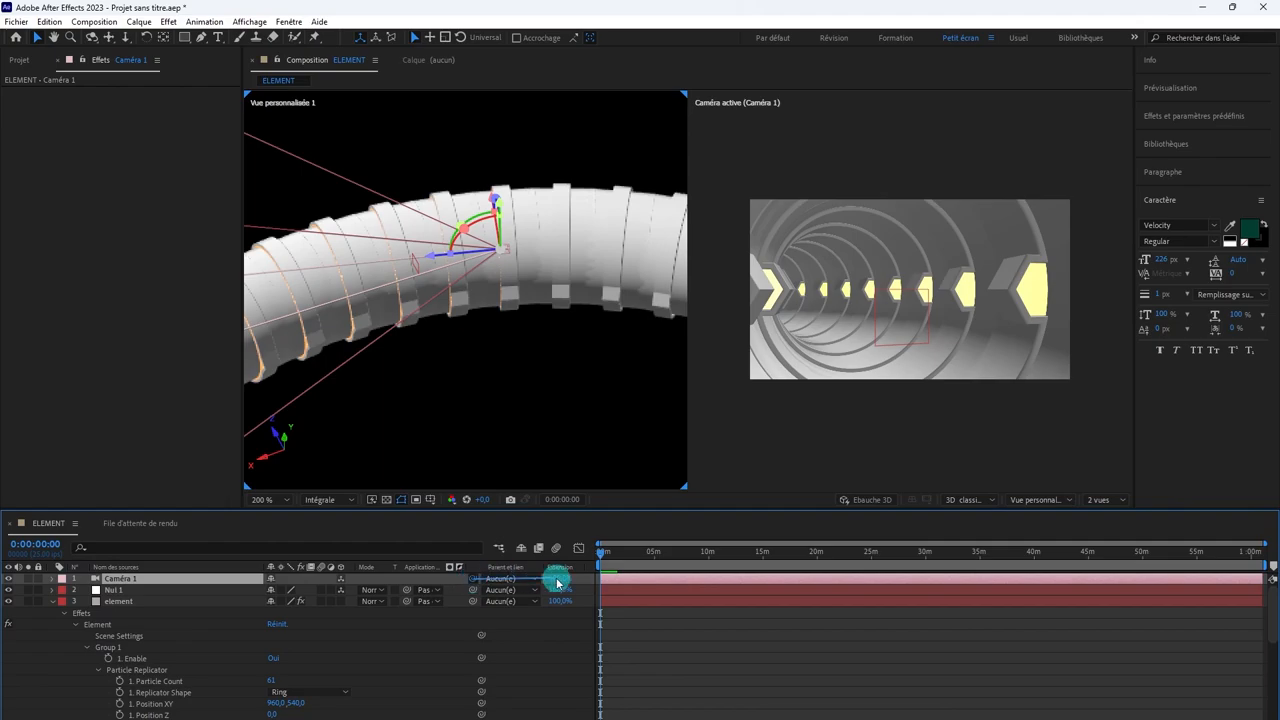
{"action": "left_click_drag", "start_coordinate": [557, 583], "coordinate": [617, 591]}
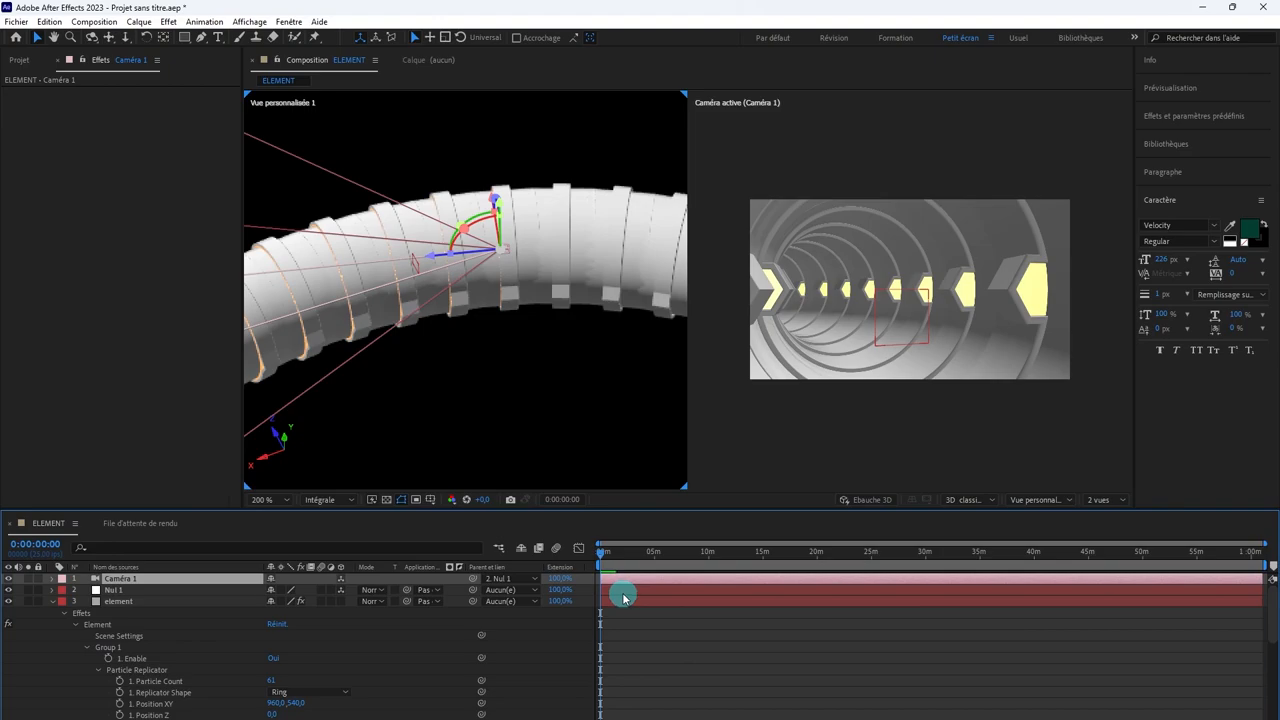
Step: Shift Nul 1 slightly along its Z axis with its parented camera, and view the whole ring
{"action": "left_click", "coordinate": [622, 592]}
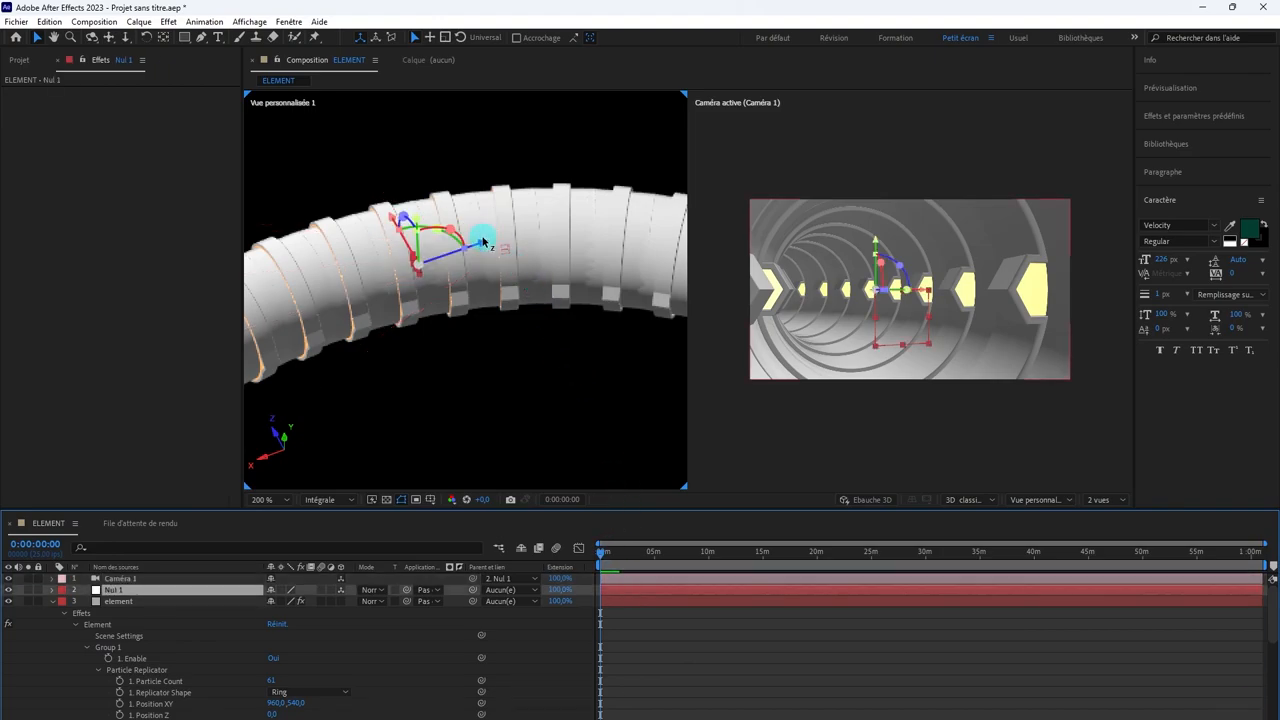
{"action": "left_click_drag", "start_coordinate": [483, 247], "coordinate": [532, 251]}
{"action": "scroll", "coordinate": [538, 281], "scroll_direction": "down", "scroll_amount": 1}
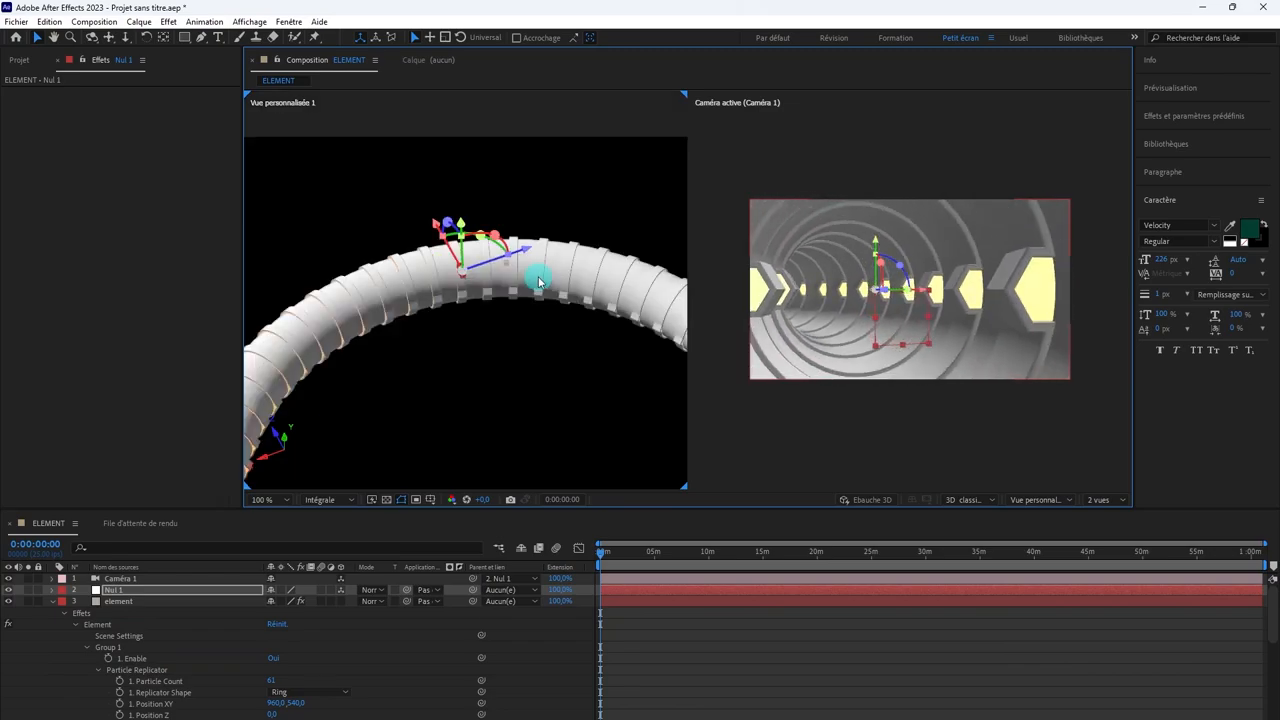
{"action": "scroll", "coordinate": [536, 270], "scroll_direction": "down", "scroll_amount": 2}
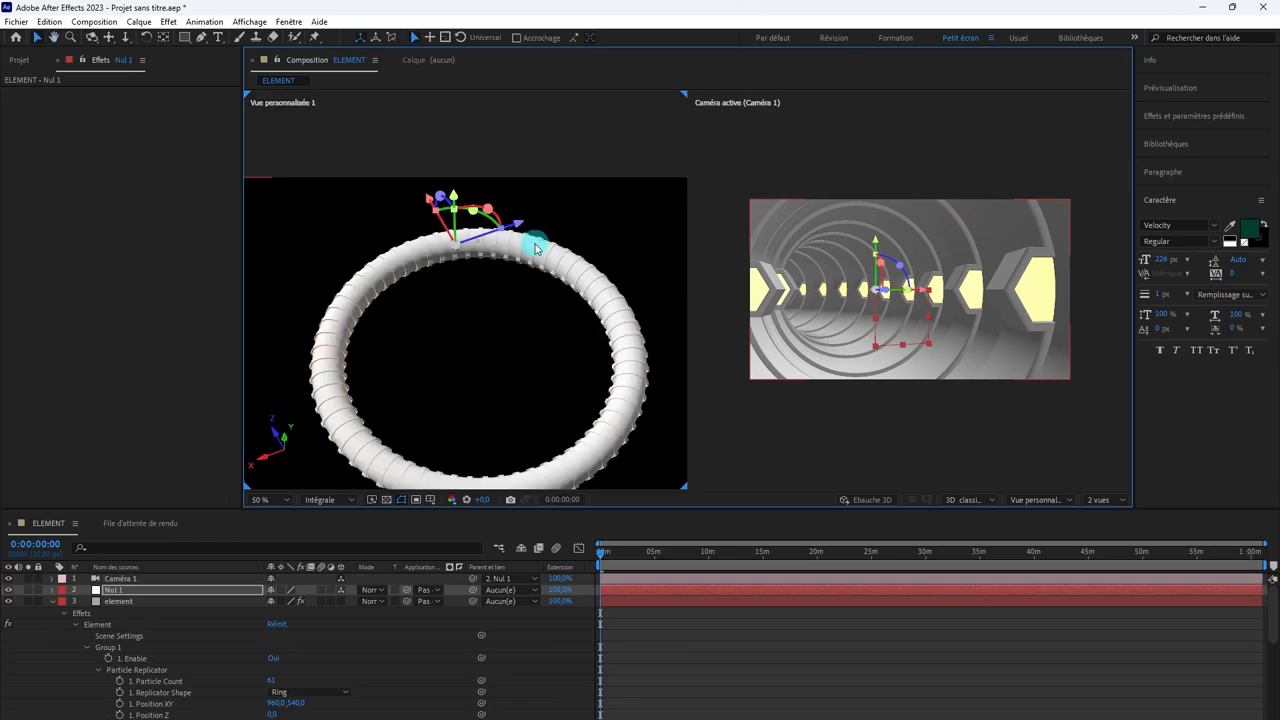
Step: Select the element, null and camera layers in turn to compare them, and collapse the element layer's properties
{"action": "left_click", "coordinate": [704, 667]}
{"action": "left_click", "coordinate": [663, 602]}
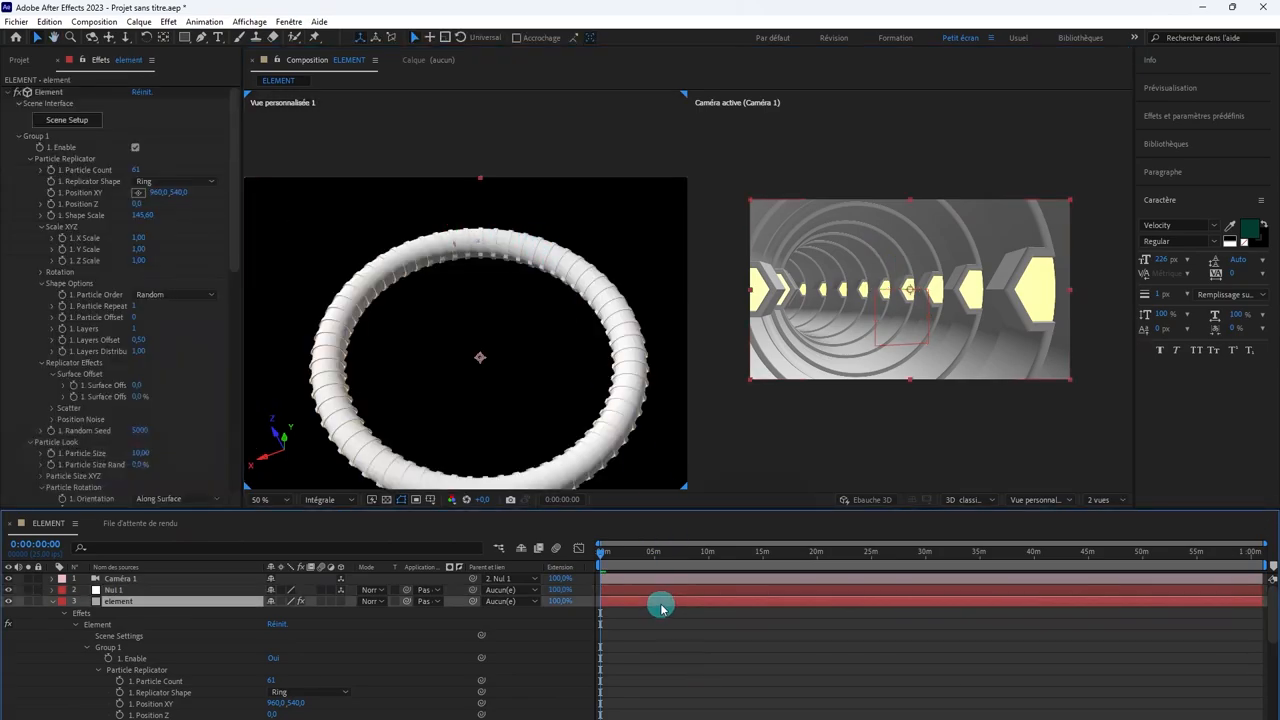
{"action": "left_click", "coordinate": [623, 588]}
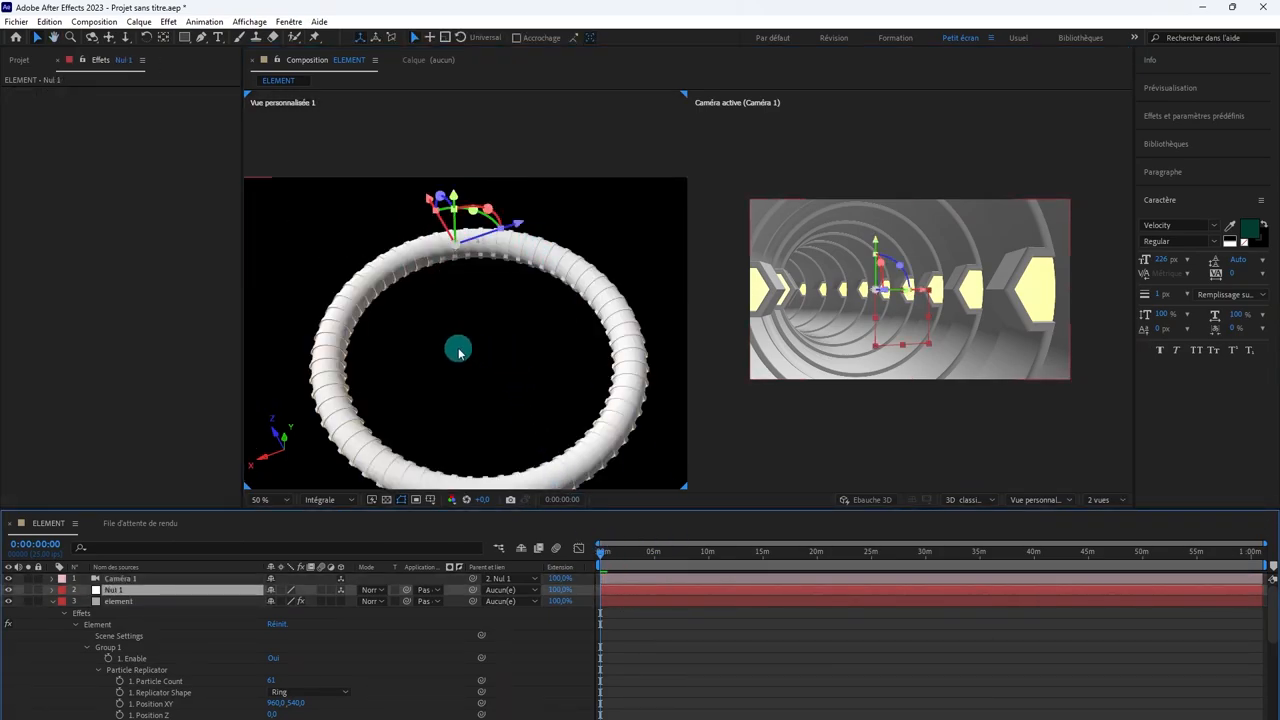
{"action": "left_click", "coordinate": [625, 578]}
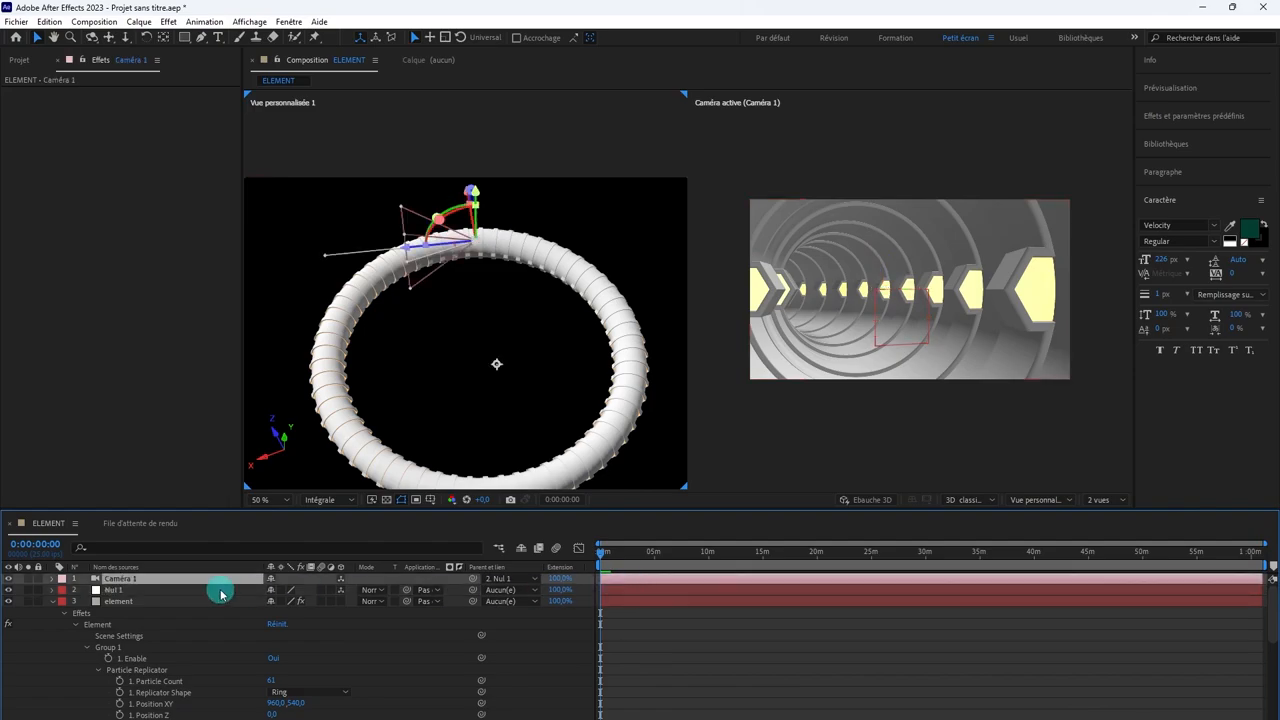
{"action": "left_click", "coordinate": [118, 591]}
{"action": "left_click", "coordinate": [59, 602]}
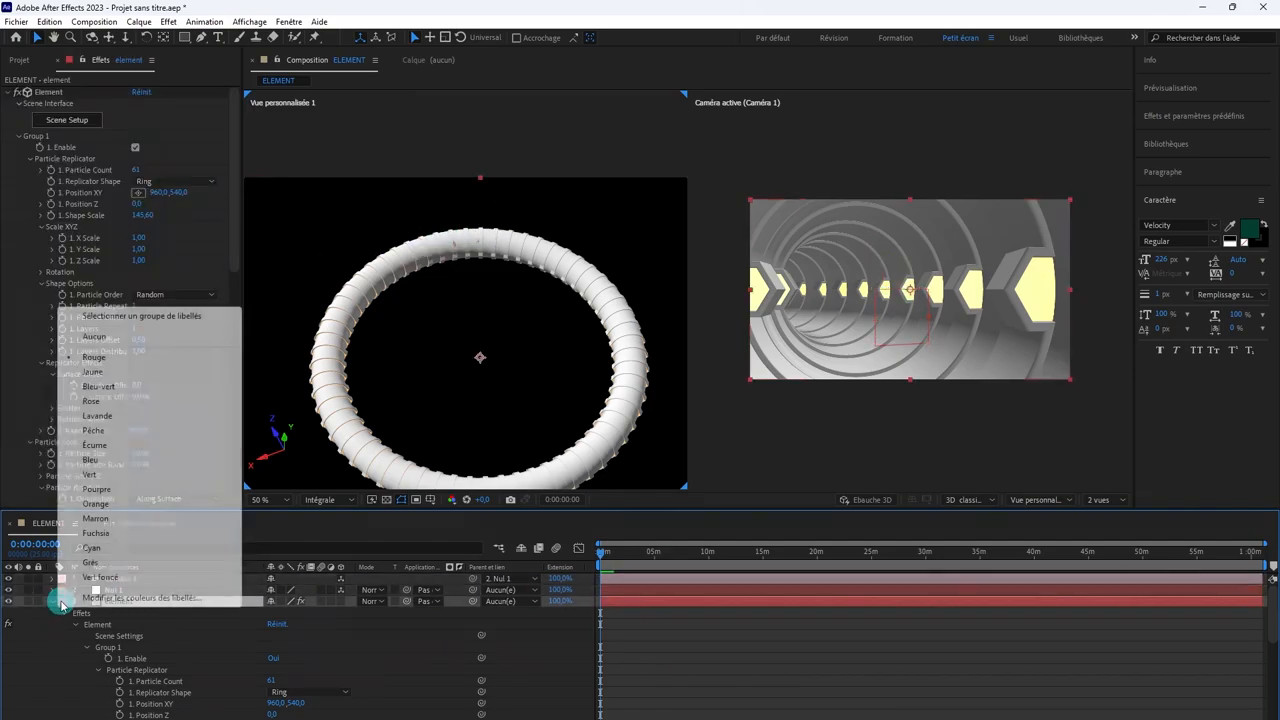
{"action": "left_click", "coordinate": [54, 602]}
{"action": "left_click", "coordinate": [54, 602]}
Step: Add a second null object at the ring's center as a 3D layer and place it above Caméra 1 in the layer stack
{"action": "left_click", "coordinate": [113, 590]}
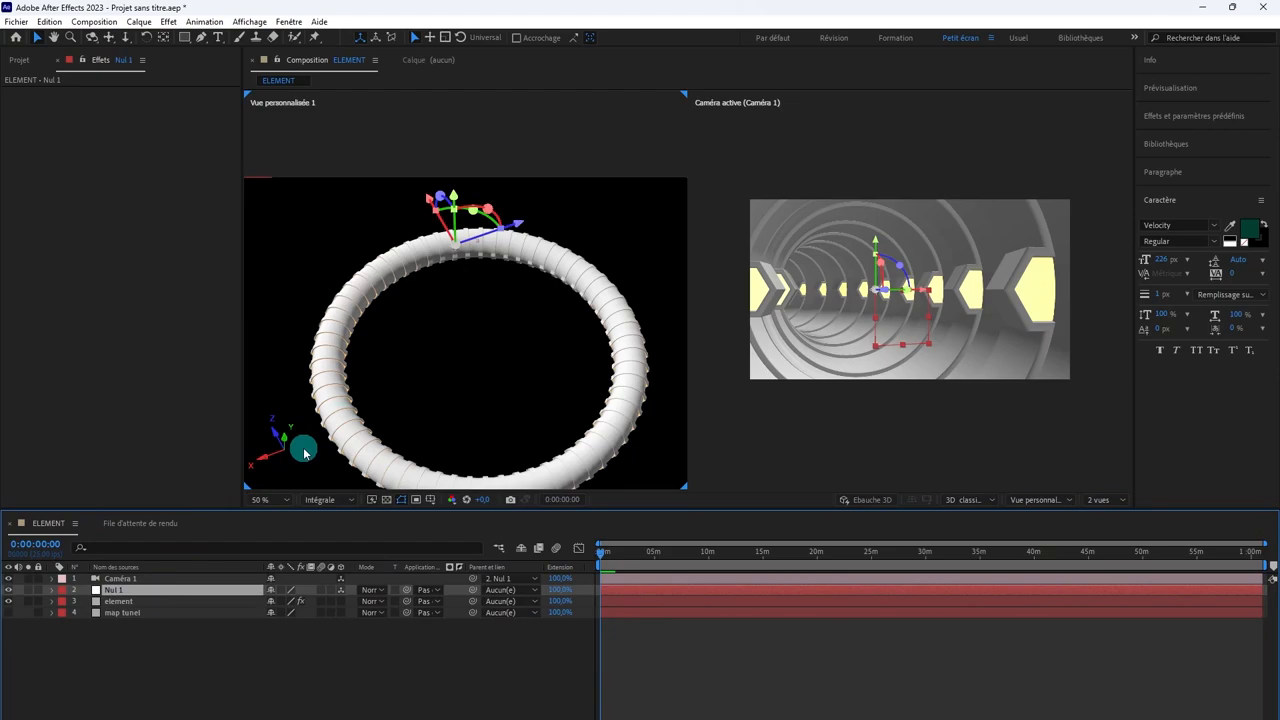
{"action": "left_click", "coordinate": [136, 22]}
{"action": "mouse_move", "coordinate": [157, 40]}
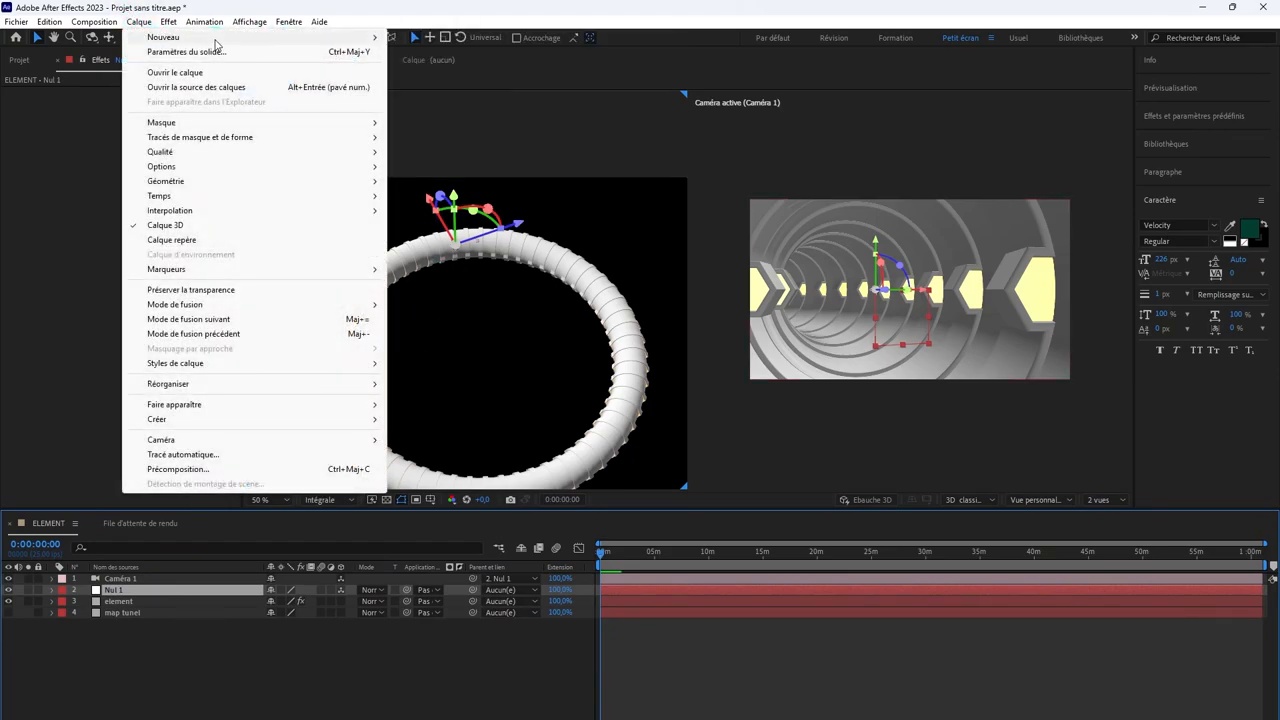
{"action": "left_click", "coordinate": [430, 96]}
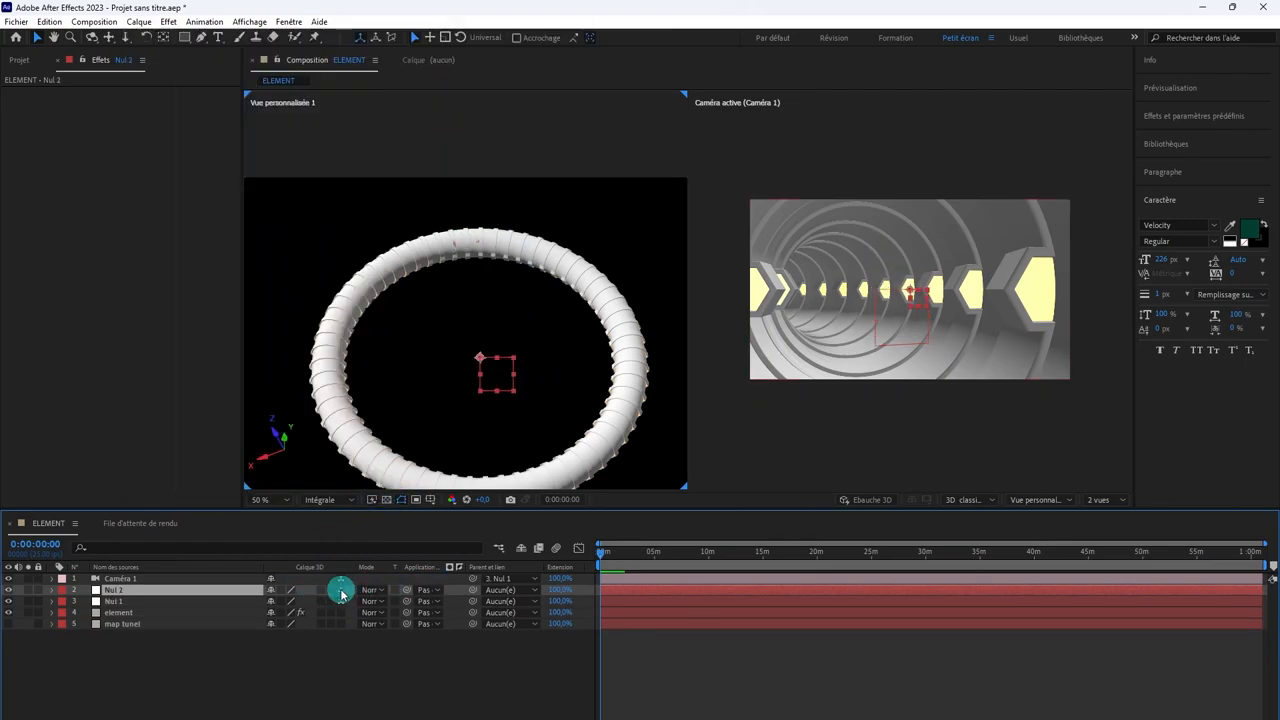
{"action": "left_click", "coordinate": [340, 592]}
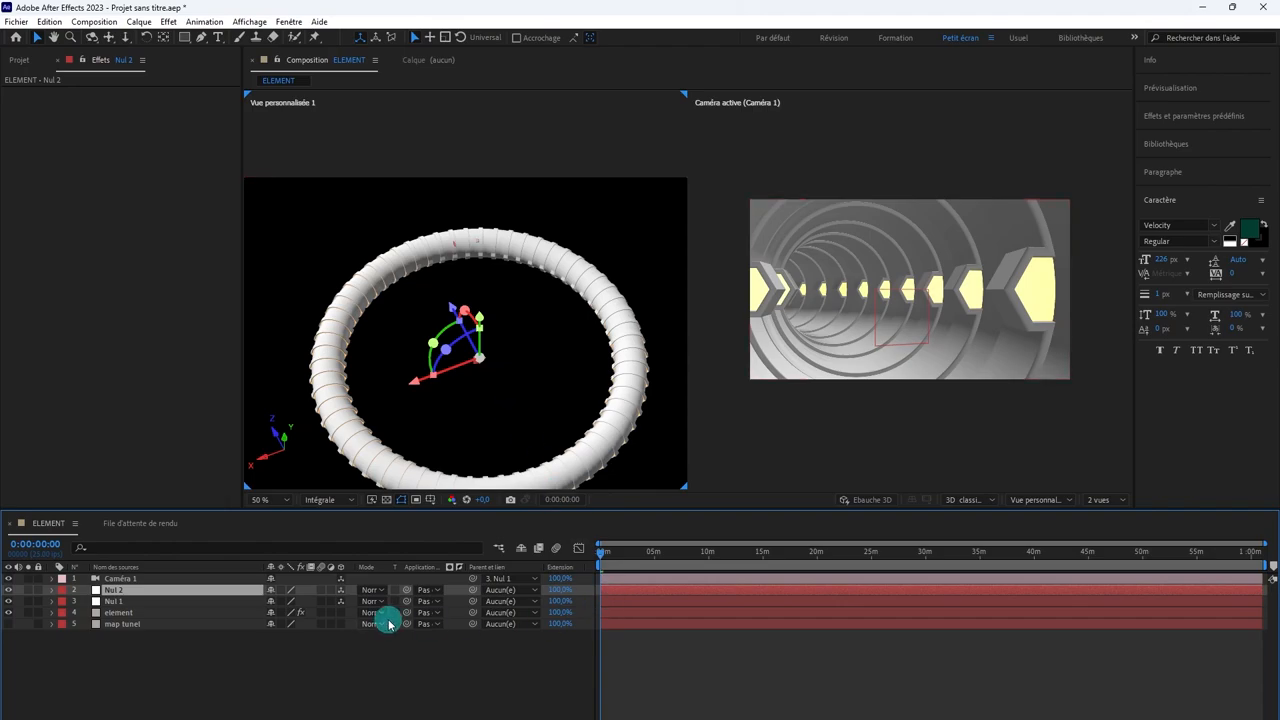
{"action": "left_click", "coordinate": [622, 603]}
{"action": "left_click", "coordinate": [171, 591]}
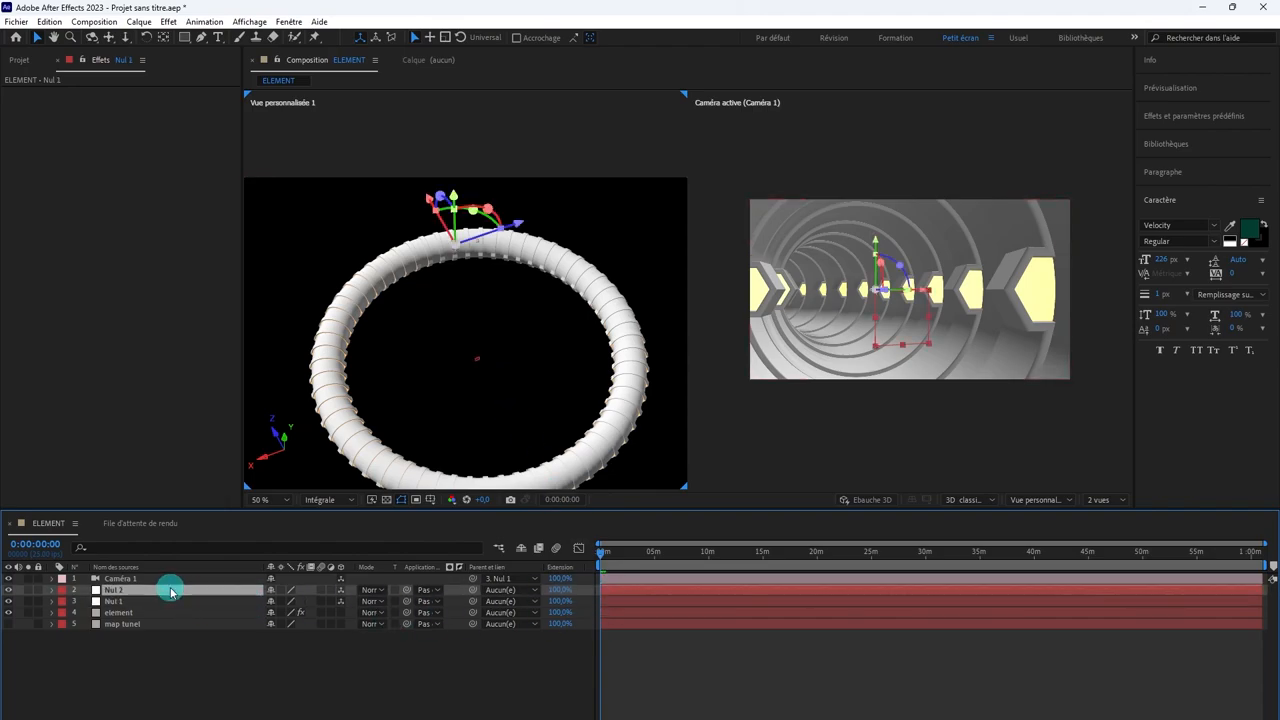
{"action": "left_click_drag", "start_coordinate": [171, 591], "coordinate": [171, 579]}
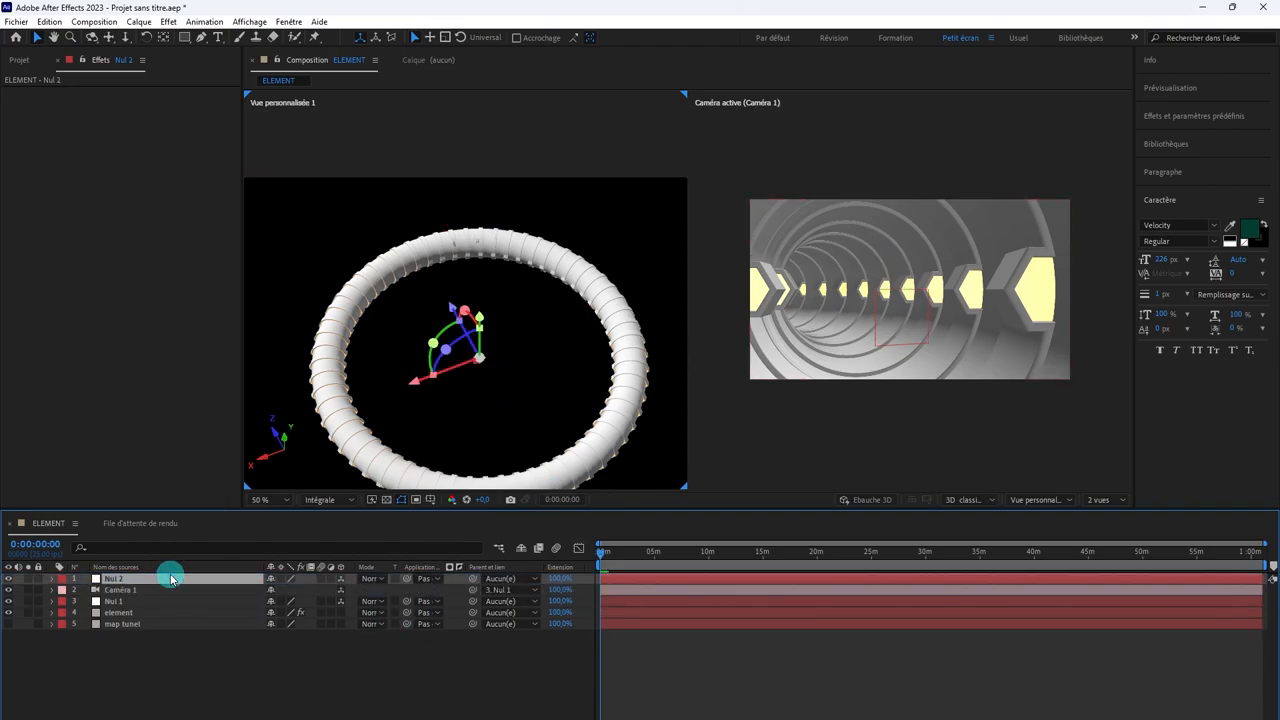
Step: Parent Nul 1 to Nul 2, leaving Caméra 1 parented to Nul 1
{"action": "left_click", "coordinate": [148, 590]}
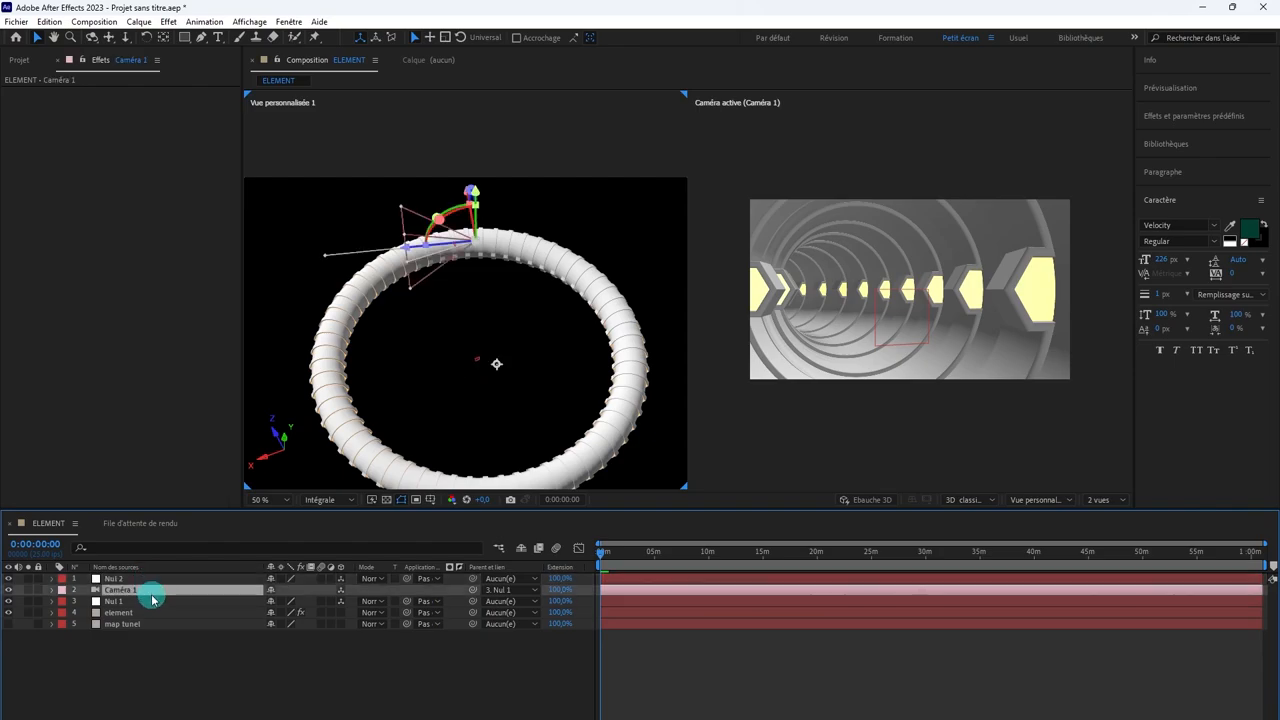
{"action": "left_click", "coordinate": [153, 603], "text": "ctrl"}
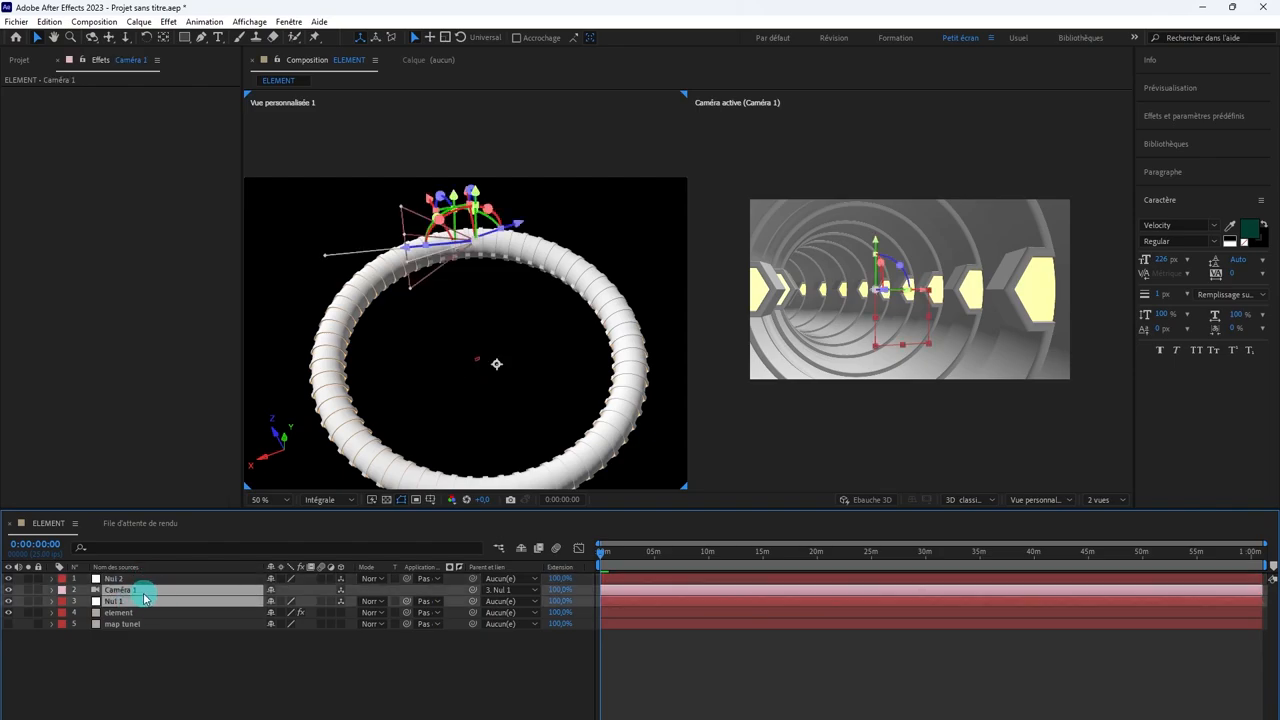
{"action": "left_click", "coordinate": [456, 591]}
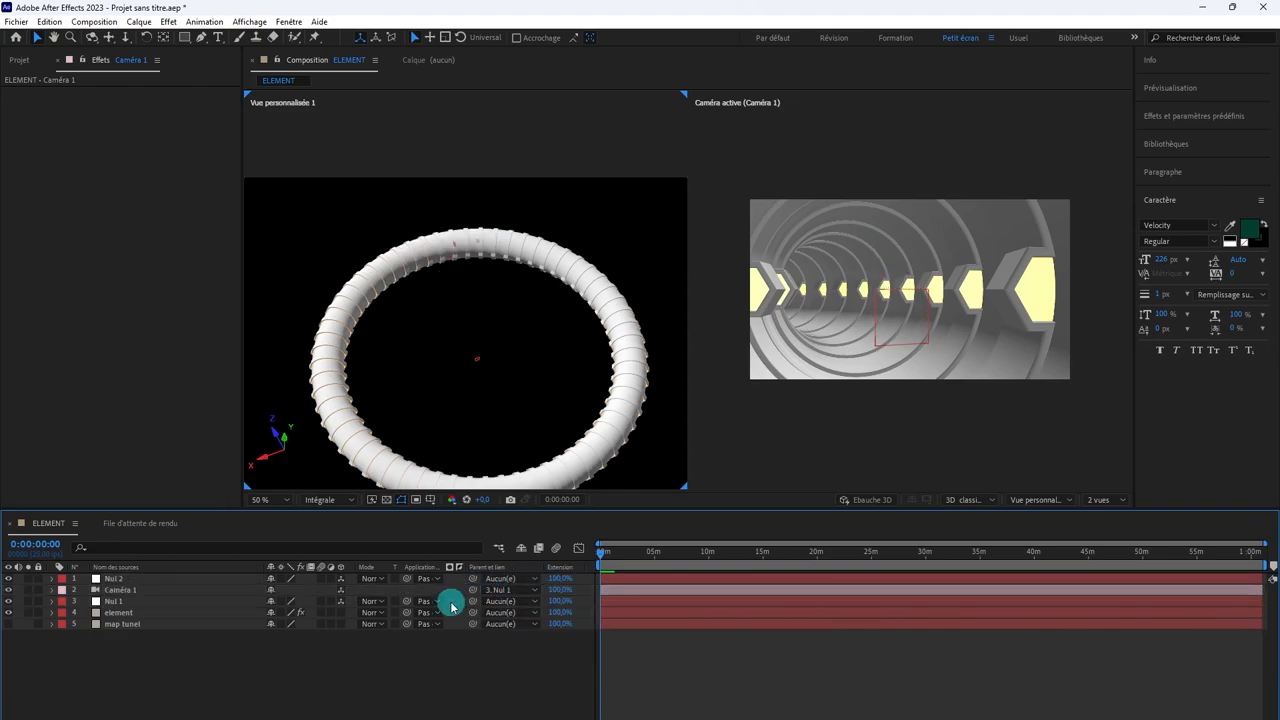
{"action": "left_click_drag", "start_coordinate": [473, 603], "coordinate": [626, 578]}
Step: Try rotating Nul 2 about its Y axis to carry the camera around the ring, and undo the rotation
{"action": "left_click", "coordinate": [621, 580]}
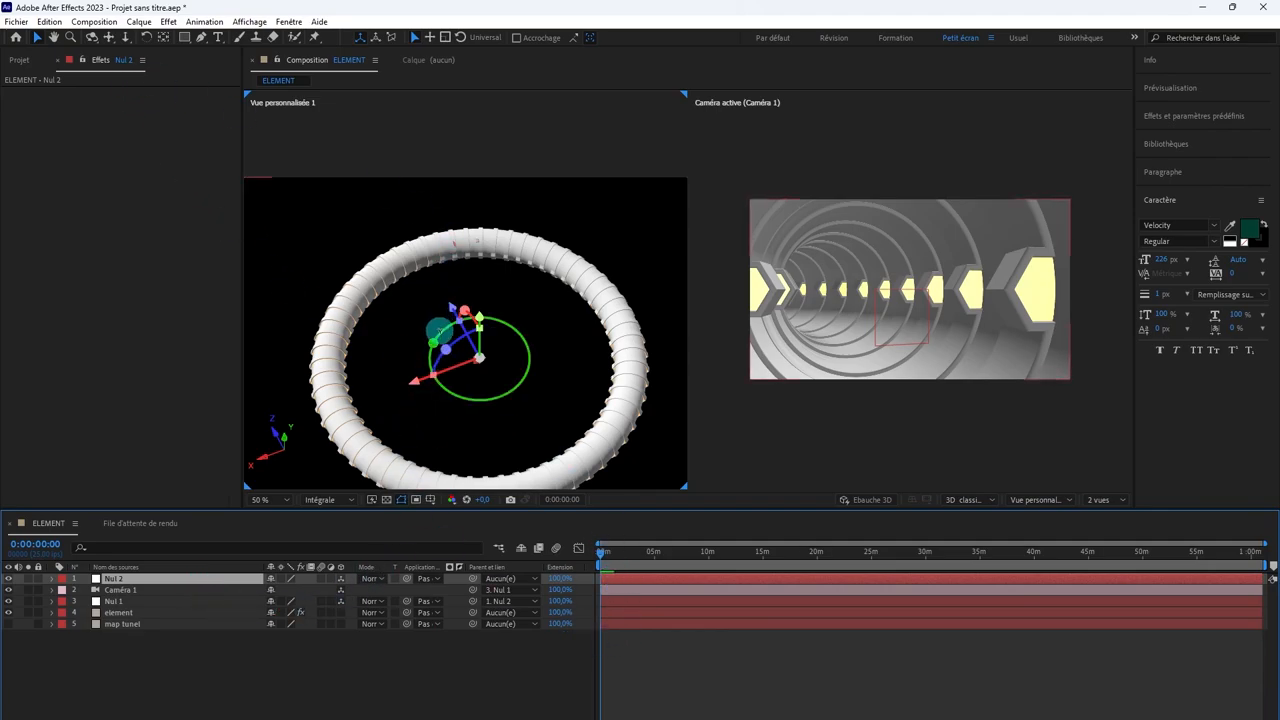
{"action": "left_click_drag", "start_coordinate": [440, 330], "coordinate": [440, 378]}
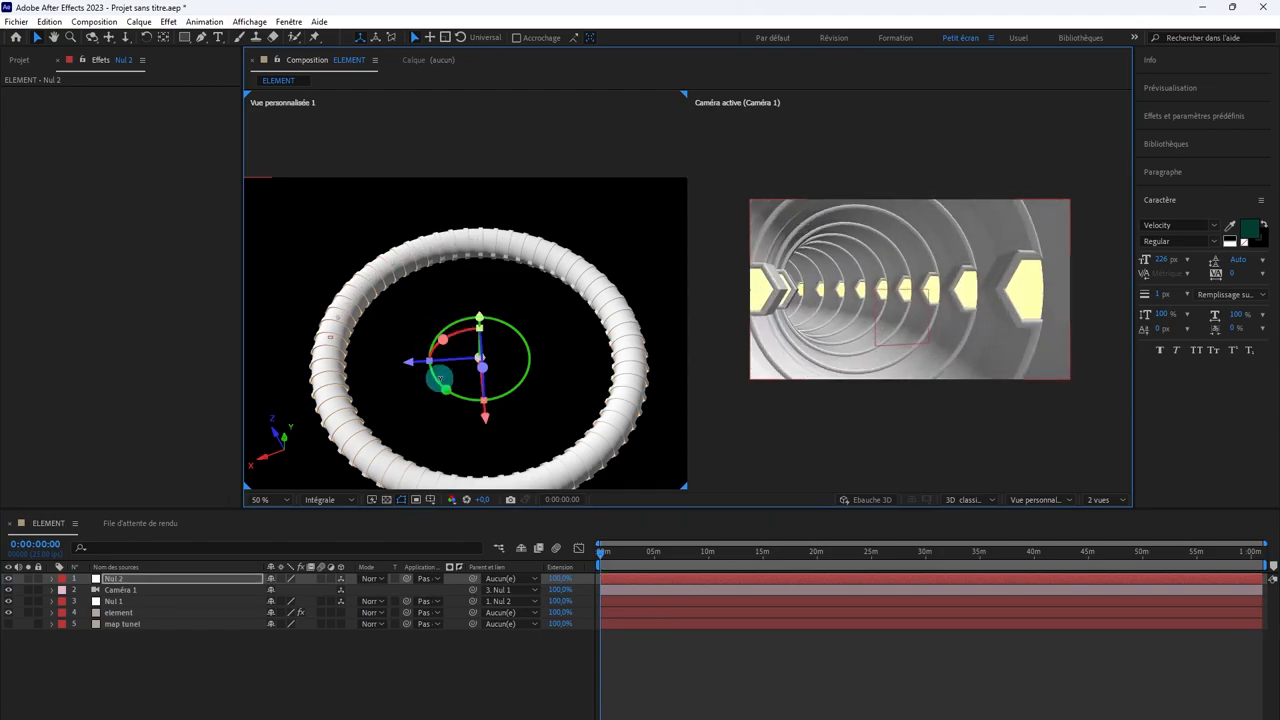
{"action": "key", "text": "ctrl+z"}
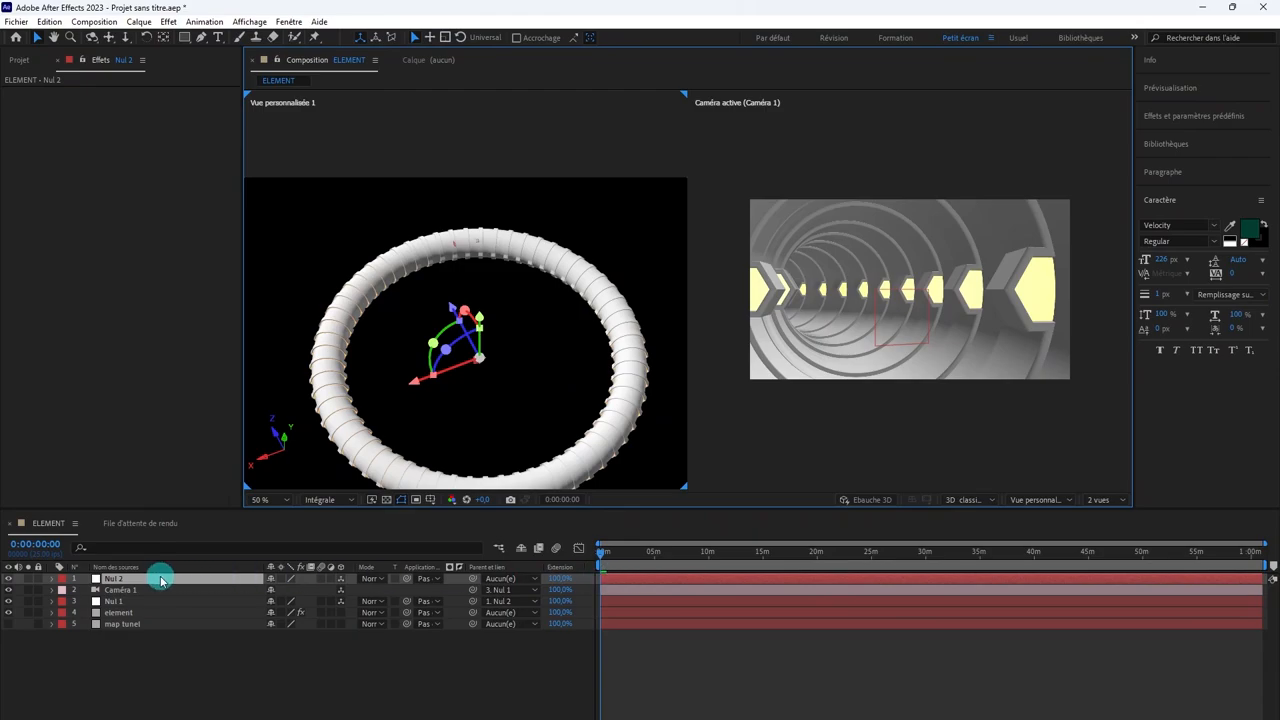
Step: Set a Rotation Y keyframe of 0x+0.0° on Nul 2 at 0:00:00:00 and move the playhead further along the timeline
{"action": "key", "text": "r"}
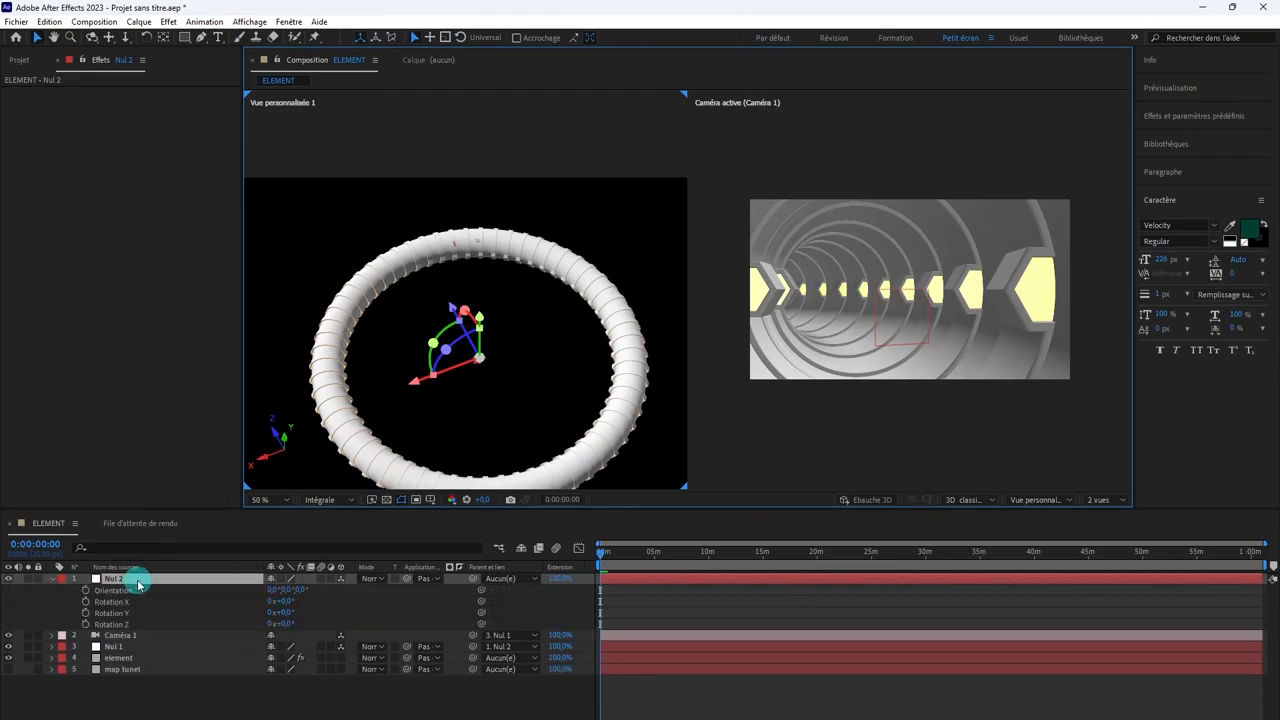
{"action": "left_click", "coordinate": [86, 613]}
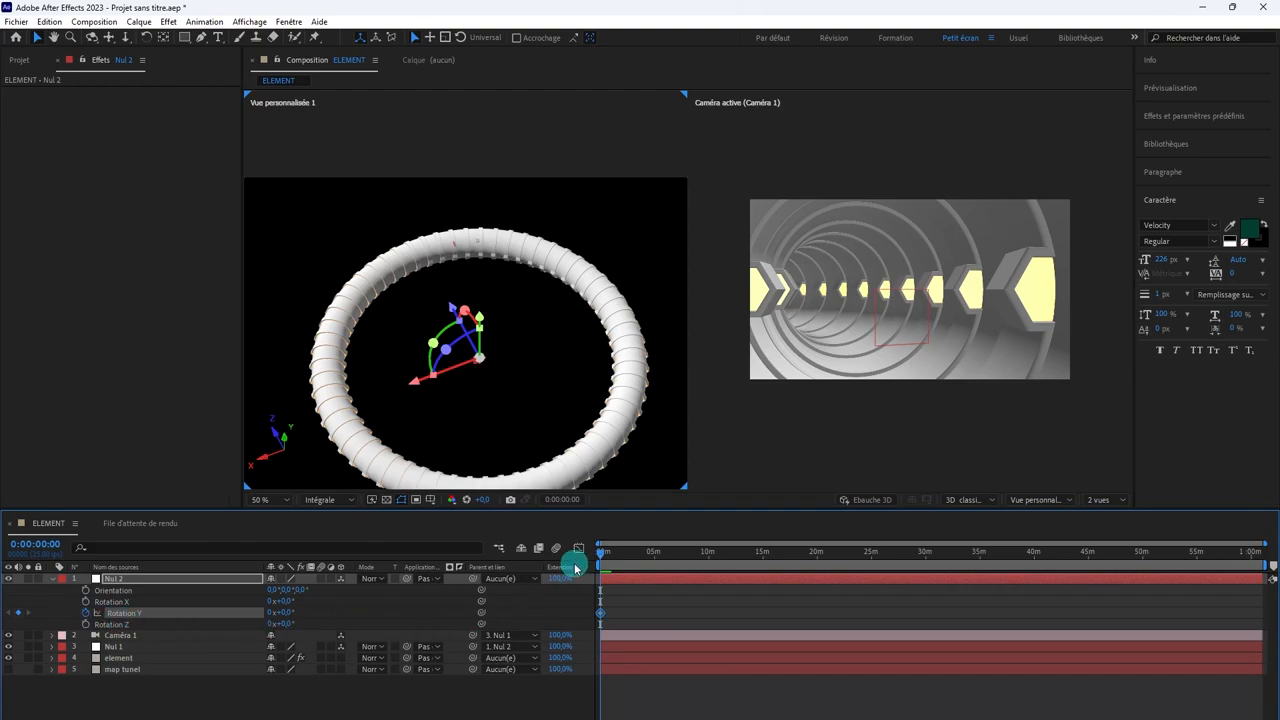
{"action": "left_click_drag", "start_coordinate": [601, 557], "coordinate": [894, 572]}
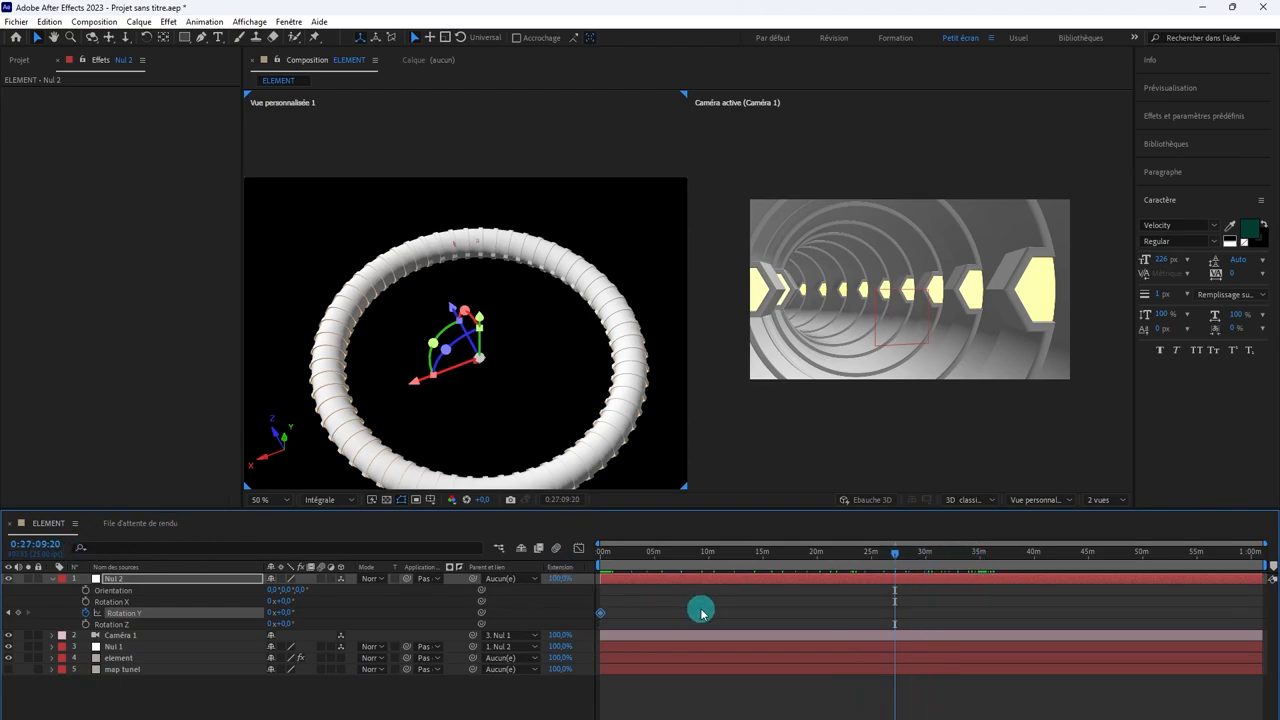
Step: Shorten the ELEMENT composition's duration to about 40 seconds
{"action": "key", "text": "ctrl+k"}
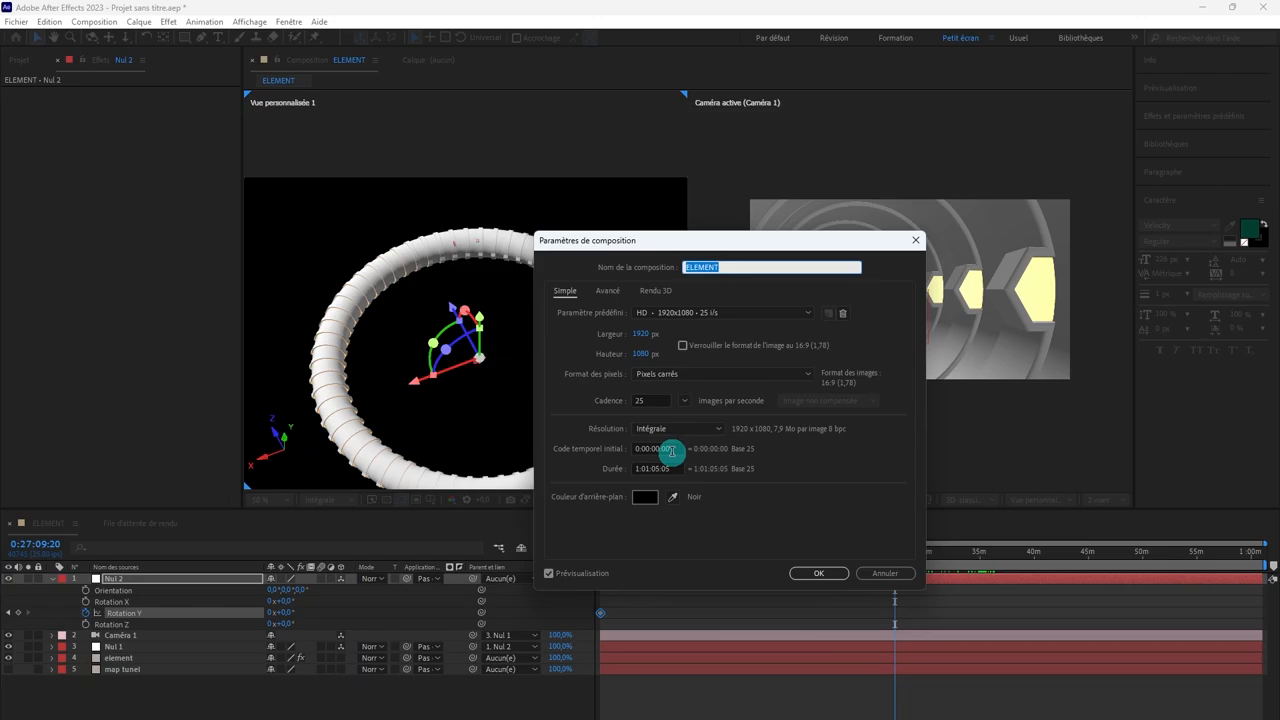
{"action": "left_click", "coordinate": [637, 468]}
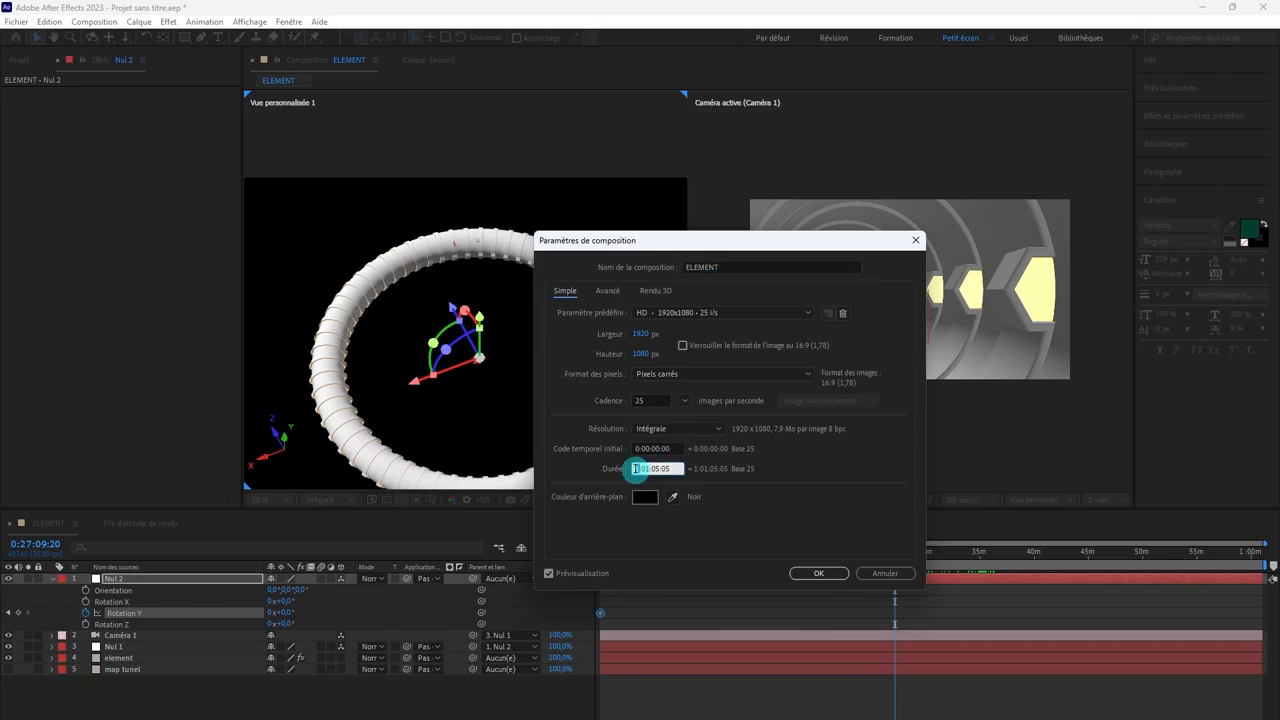
{"action": "left_click_drag", "start_coordinate": [637, 468], "coordinate": [665, 480]}
{"action": "type", "text": "0"}
{"action": "key", "text": "Return"}
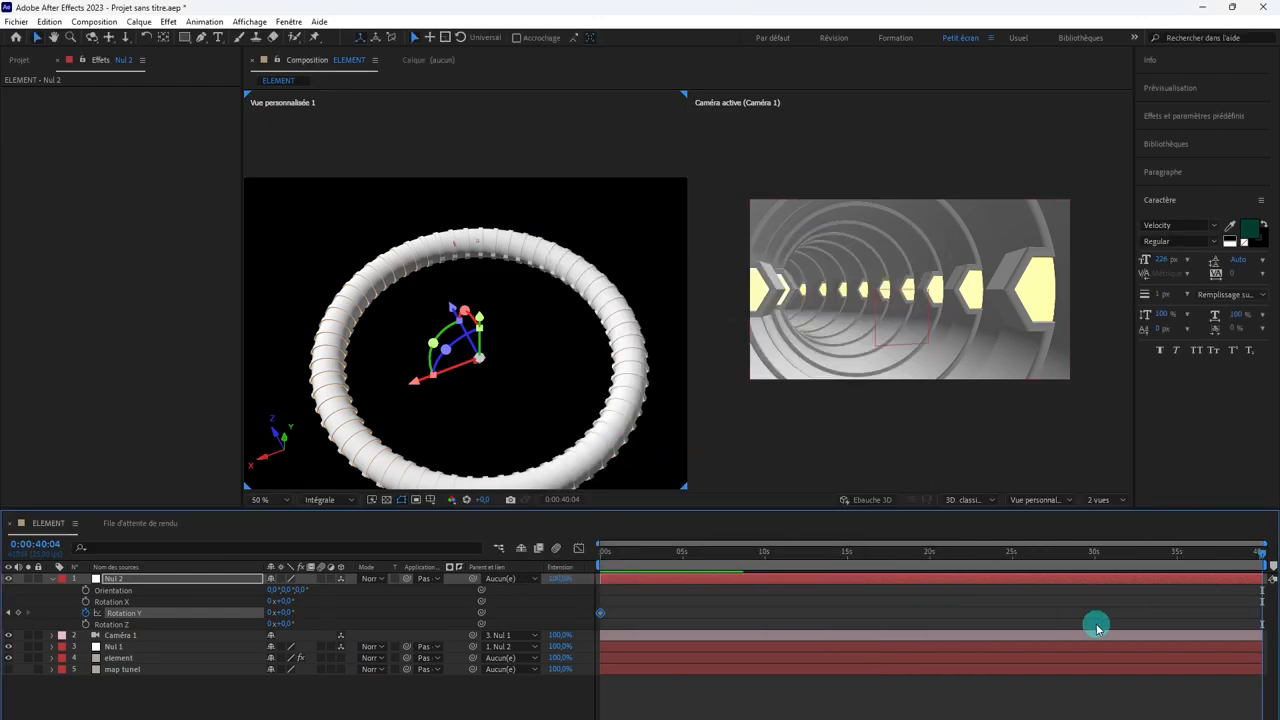
Step: Set Nul 2's Rotation Y to 1x+0.0° at 0:00:40:04 to keyframe one full turn
{"action": "left_click", "coordinate": [267, 619]}
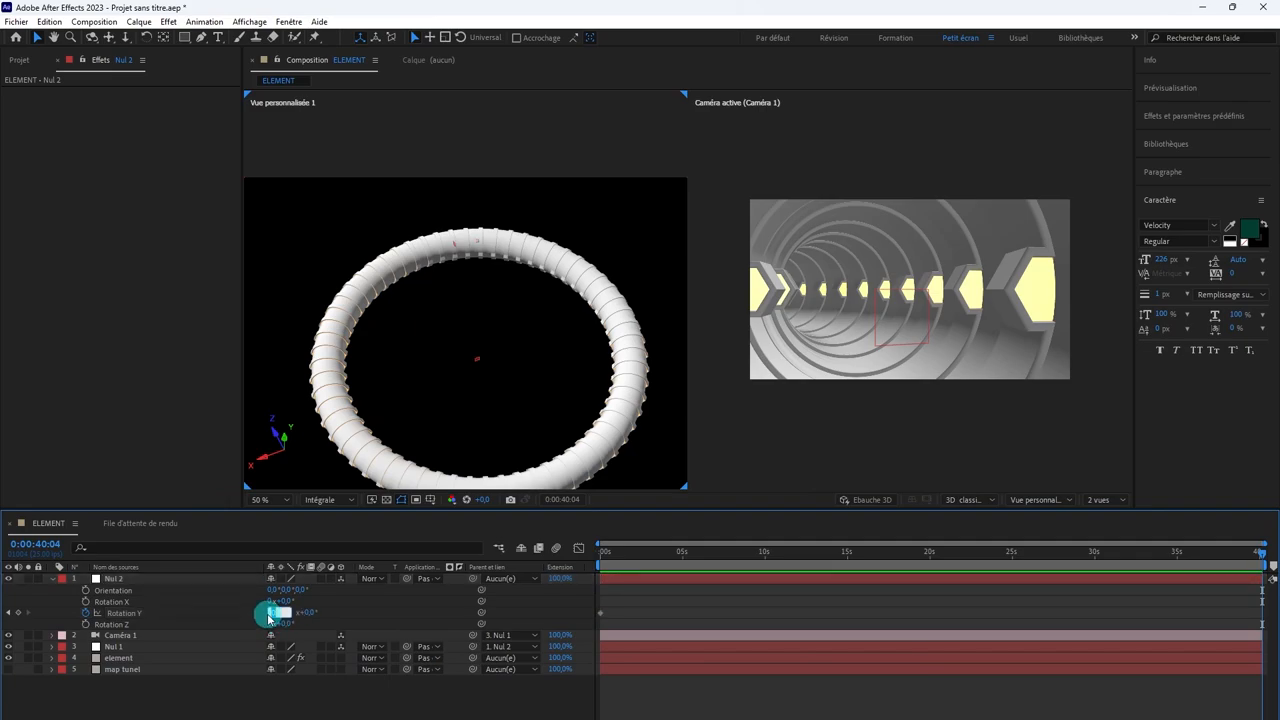
{"action": "left_click", "coordinate": [268, 617]}
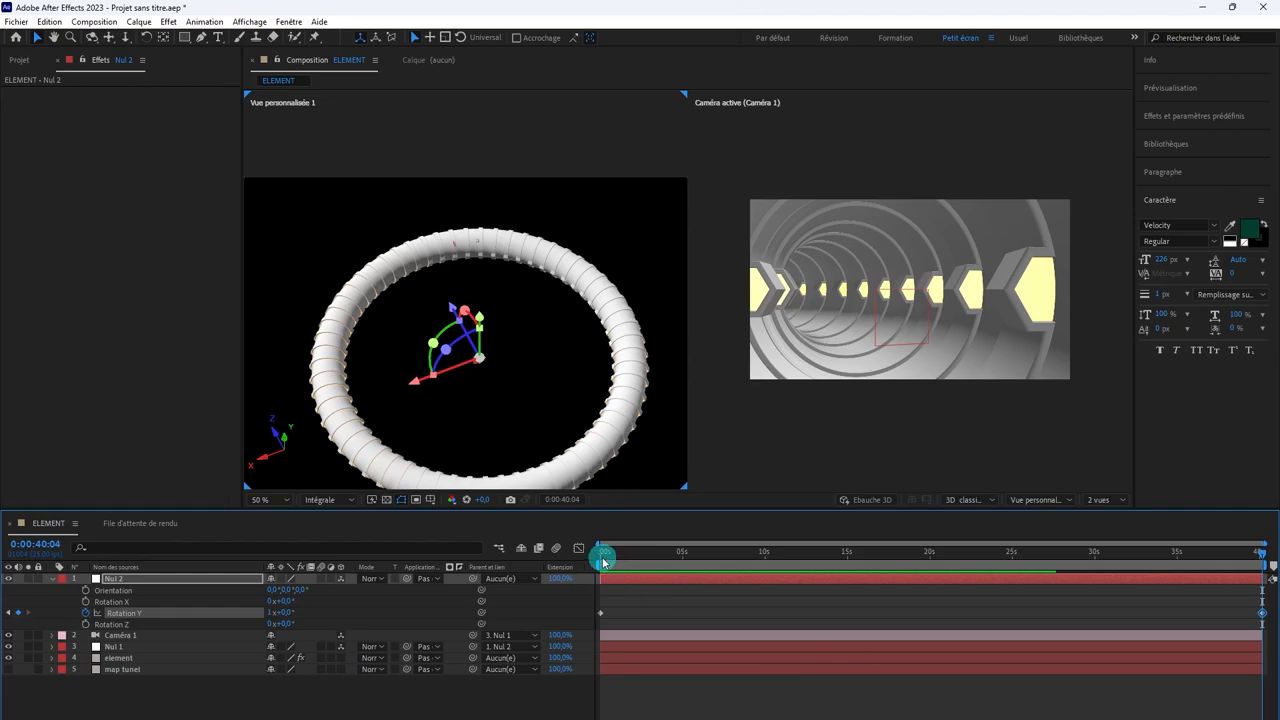
Step: Scrub through the full 40-second rotation of Nul 2 and preview the camera travel from the start of the timeline
{"action": "left_click_drag", "start_coordinate": [603, 562], "coordinate": [1268, 577]}
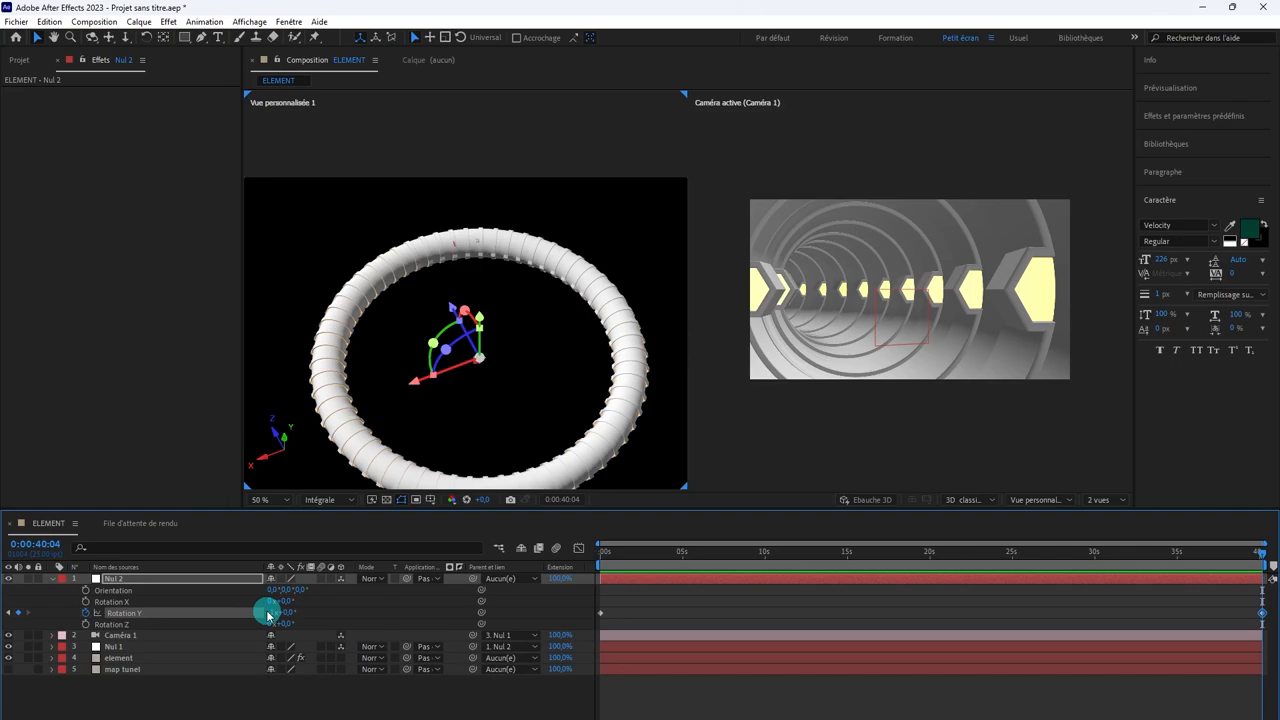
{"action": "left_click_drag", "start_coordinate": [612, 551], "coordinate": [580, 551]}
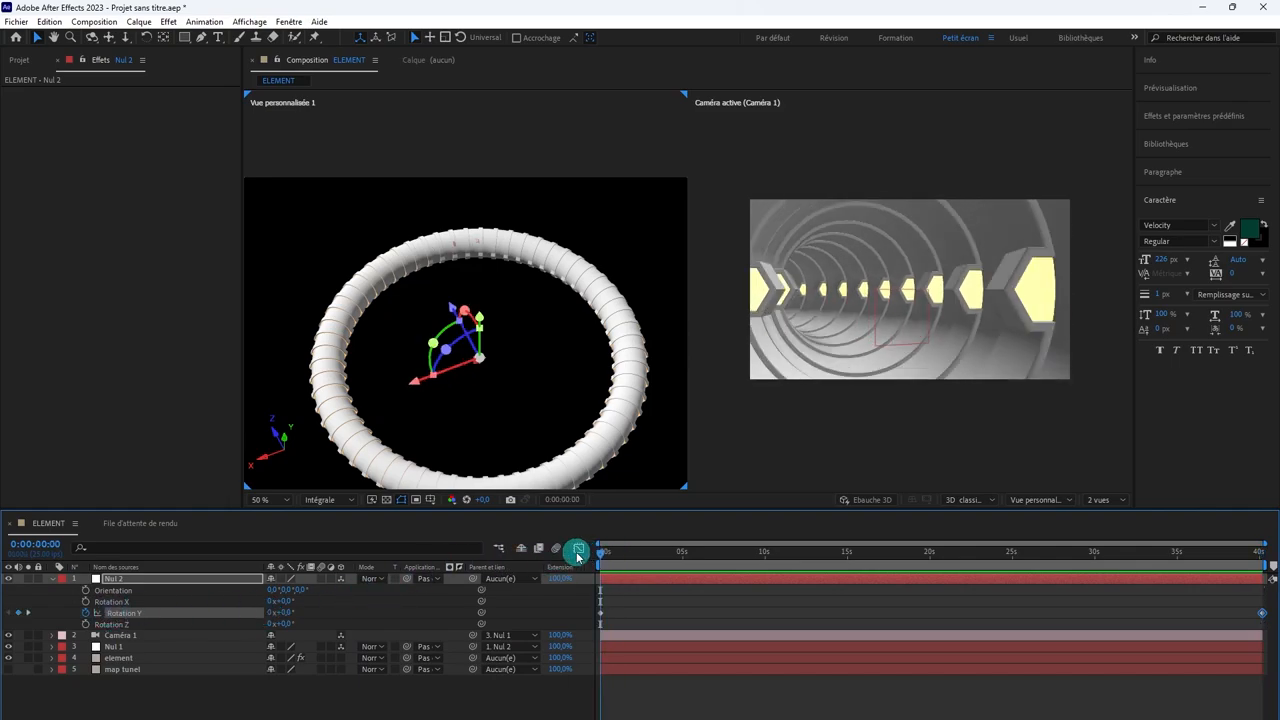
{"action": "key", "text": "space"}
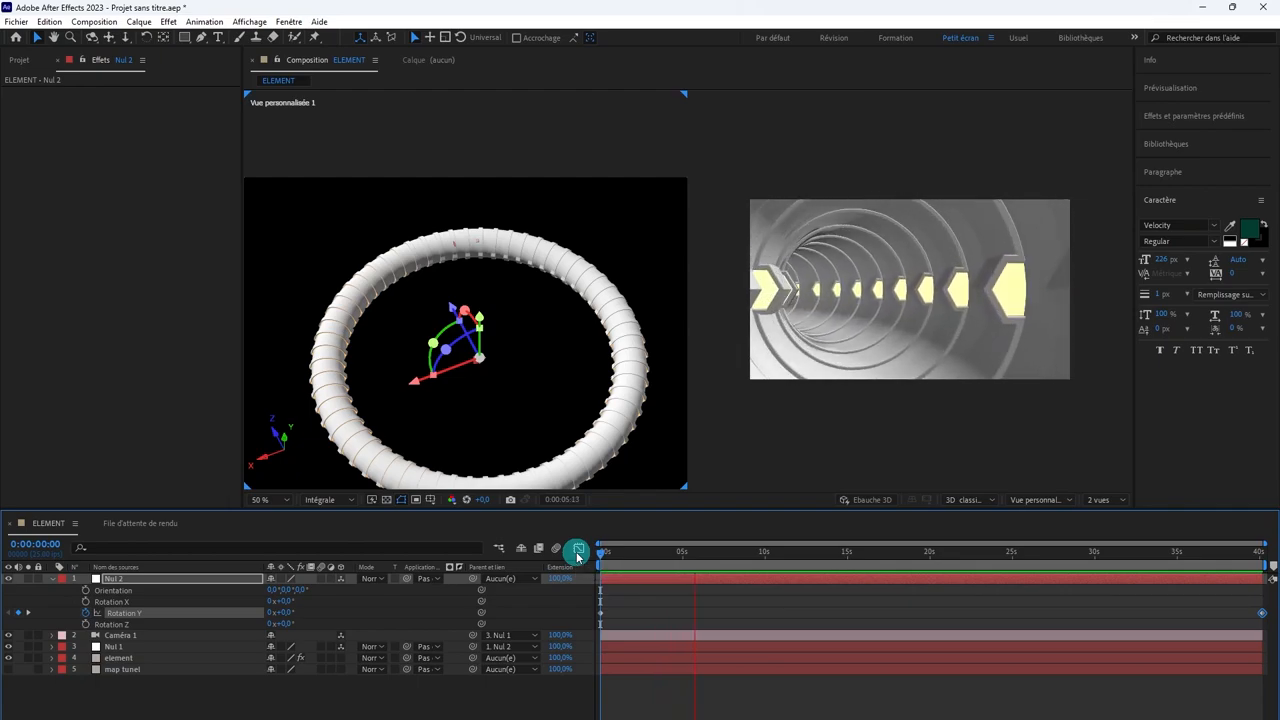
{"action": "key", "text": "space"}
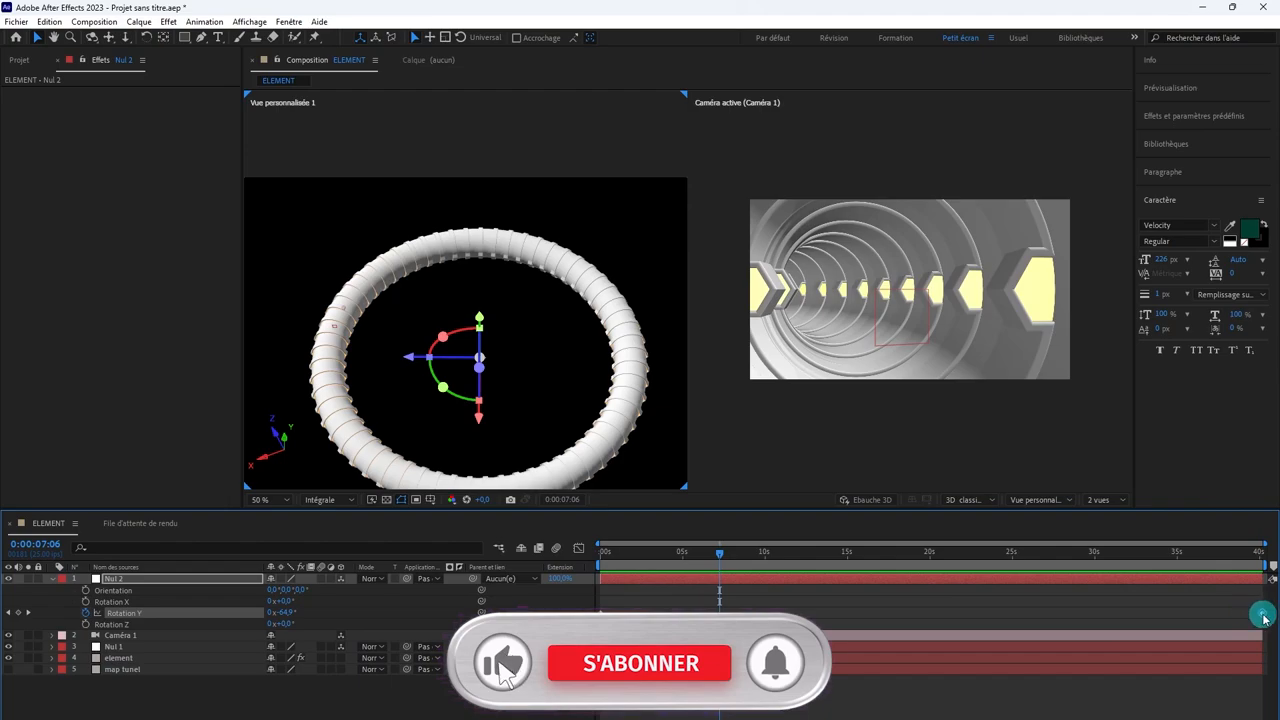
Step: Move Nul 2's last Rotation Y keyframe to 0:00:05:04 and preview the camera travel from 0:00:00:00
{"action": "left_click_drag", "start_coordinate": [1263, 617], "coordinate": [689, 608]}
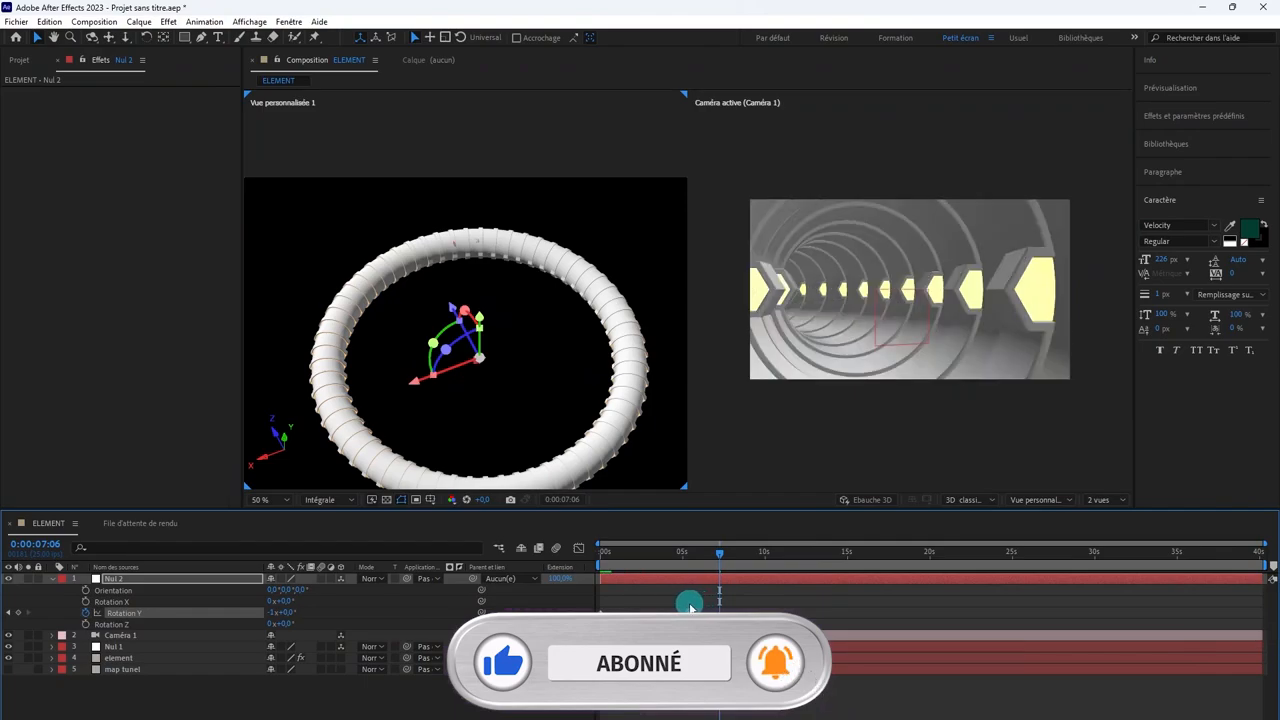
{"action": "left_click", "coordinate": [683, 552]}
{"action": "left_click", "coordinate": [605, 552]}
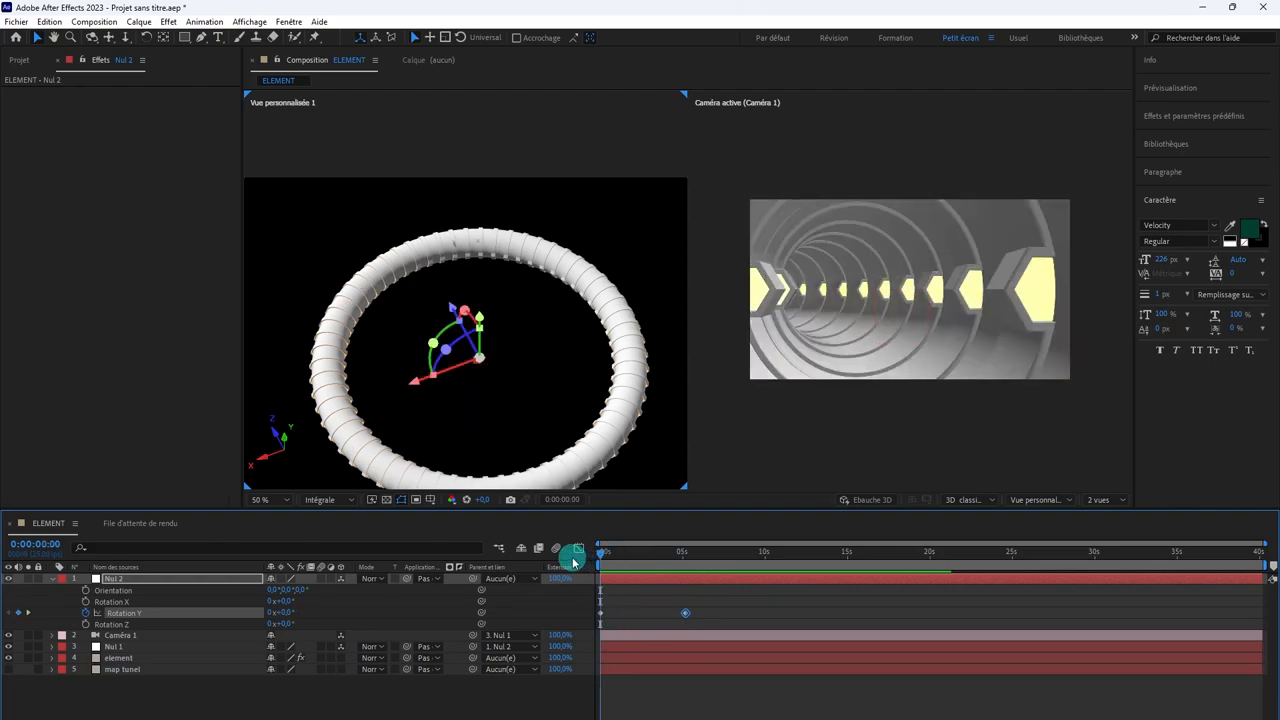
{"action": "key", "text": "space"}
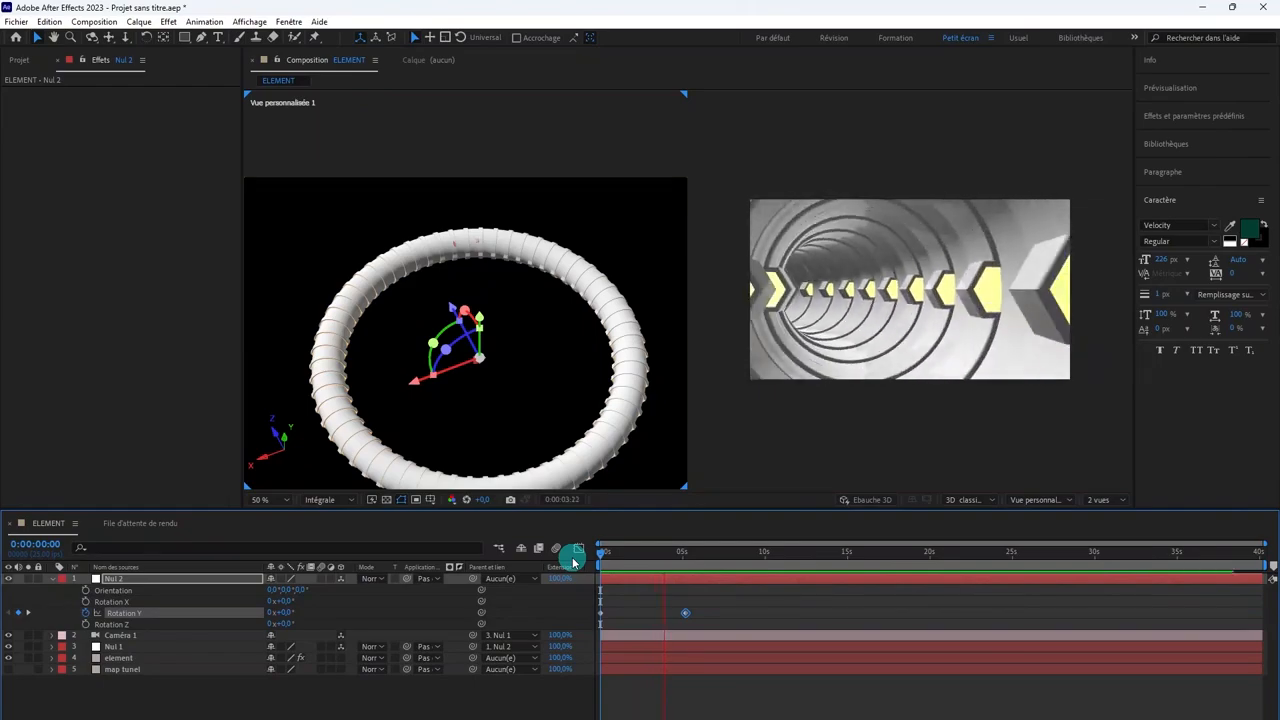
{"action": "key", "text": "space"}
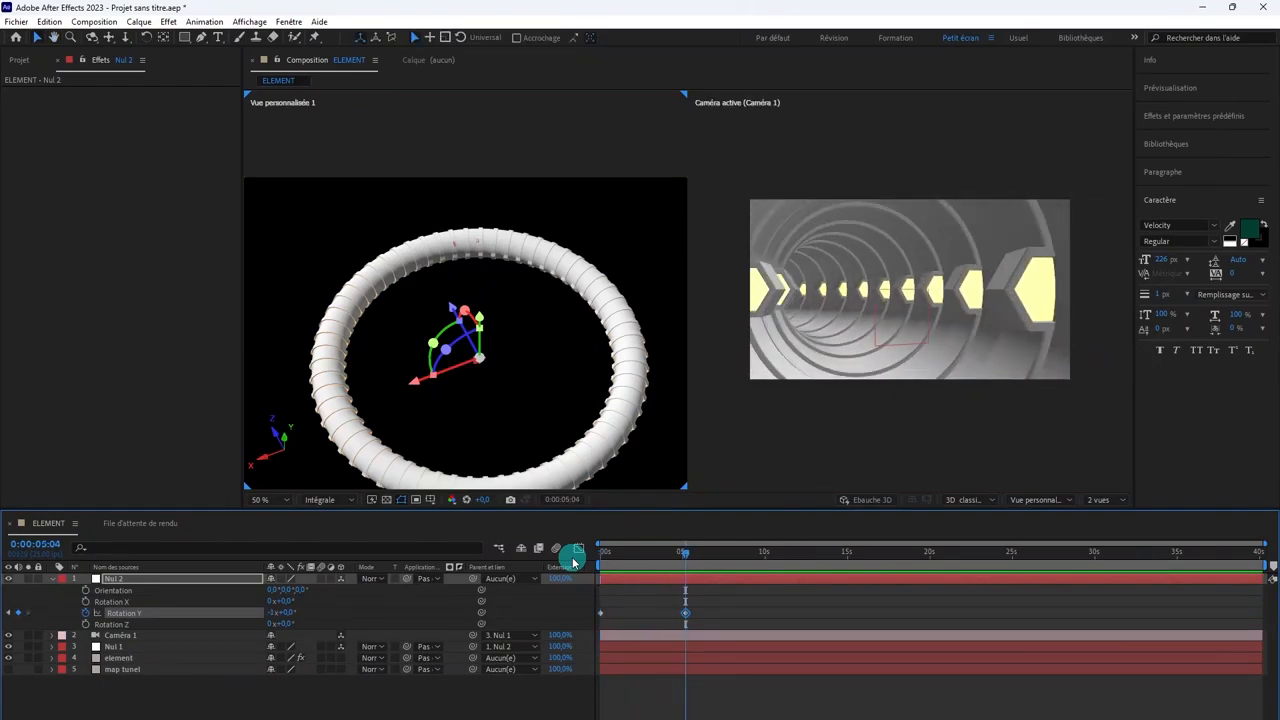
Step: Shorten the work area to end at 0:00:05:04 and preview the looping camera travel from the start
{"action": "left_click_drag", "start_coordinate": [1264, 566], "coordinate": [680, 570]}
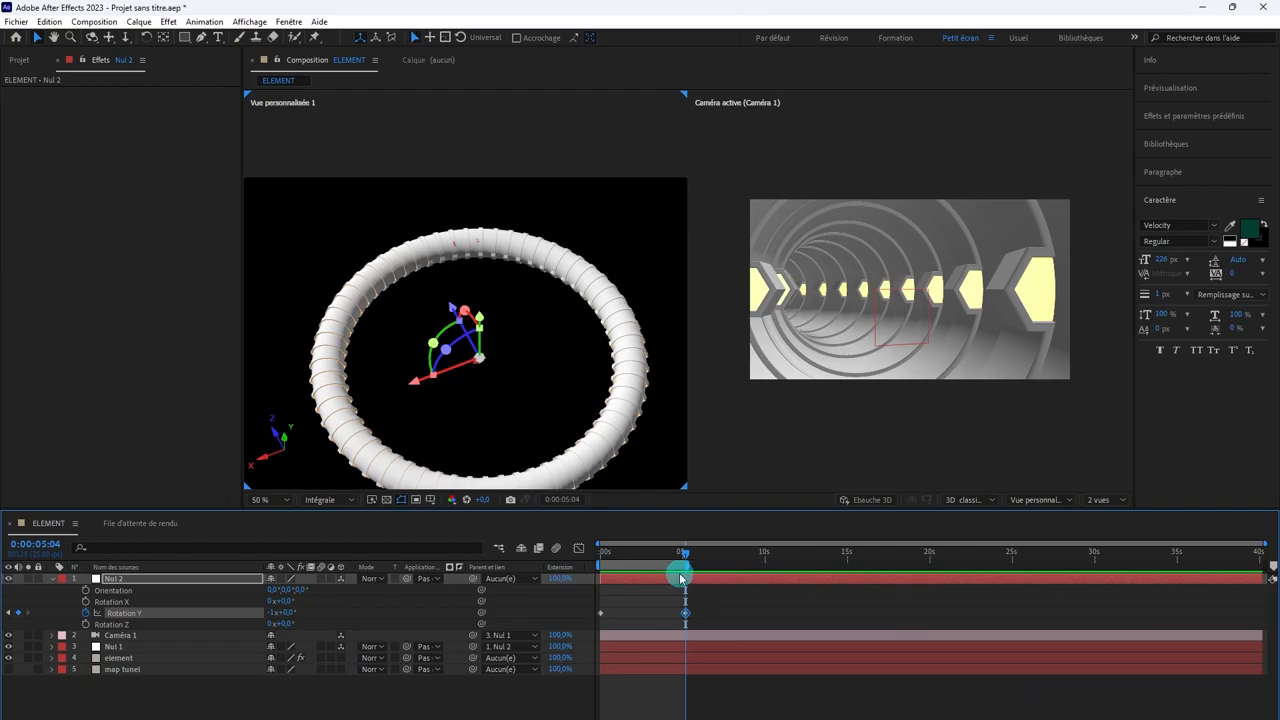
{"action": "key", "text": "Home"}
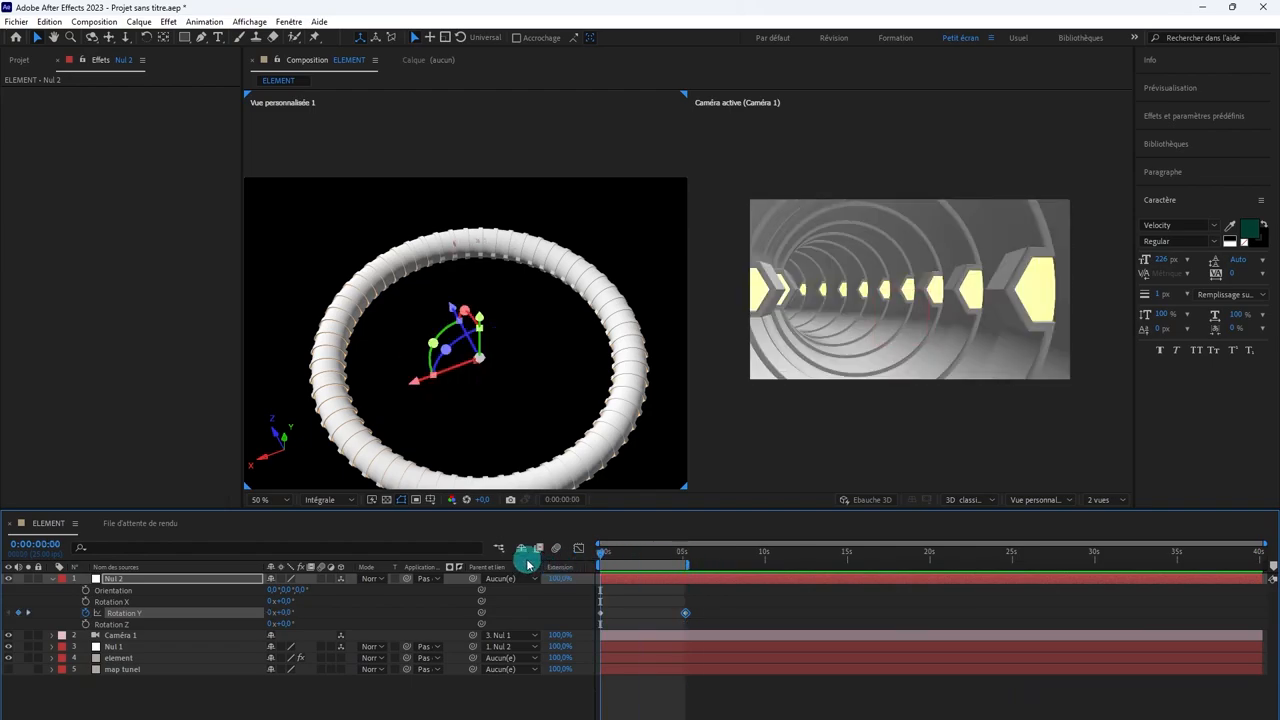
{"action": "key", "text": "space"}
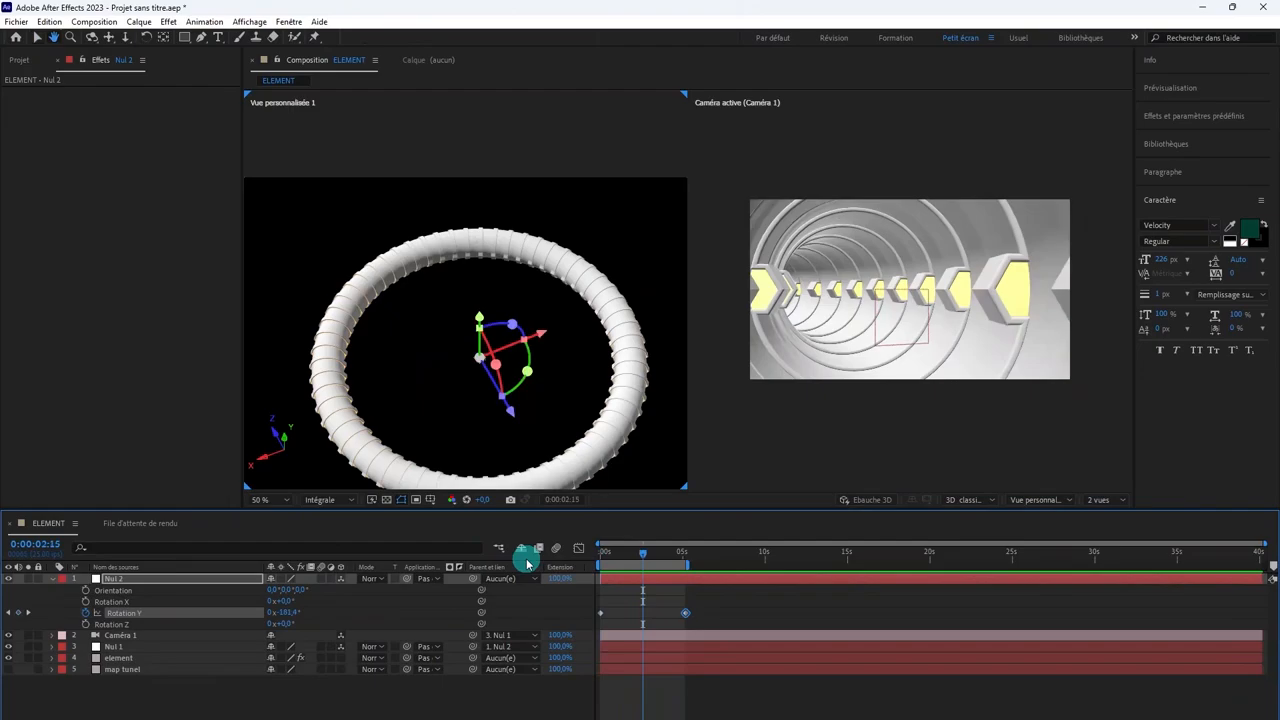
Step: Extend the work area to the end of the composition and move Nul 2's last Rotation Y keyframe to 0:00:40:04
{"action": "left_click_drag", "start_coordinate": [686, 566], "coordinate": [1248, 570]}
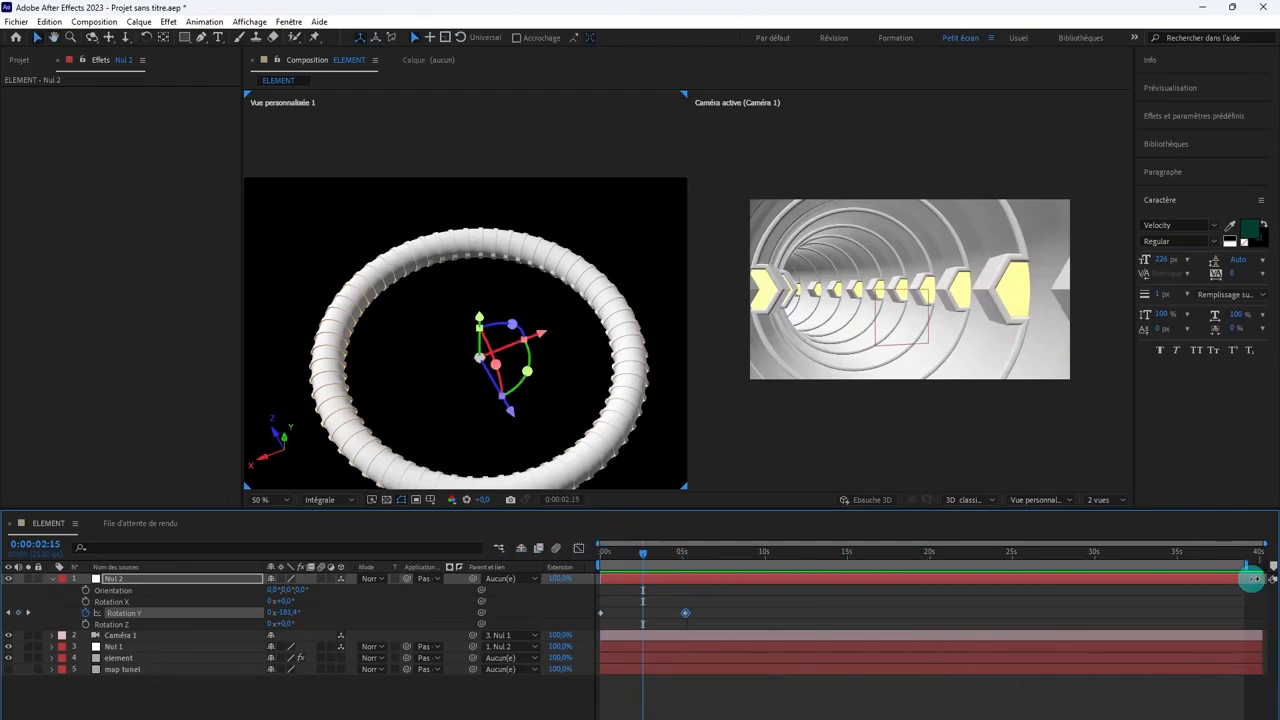
{"action": "left_click_drag", "start_coordinate": [686, 616], "coordinate": [1261, 622]}
Step: Return to 0:00:00:00, preview the slower camera travel through the tunnel, and stop playback
{"action": "left_click", "coordinate": [597, 556]}
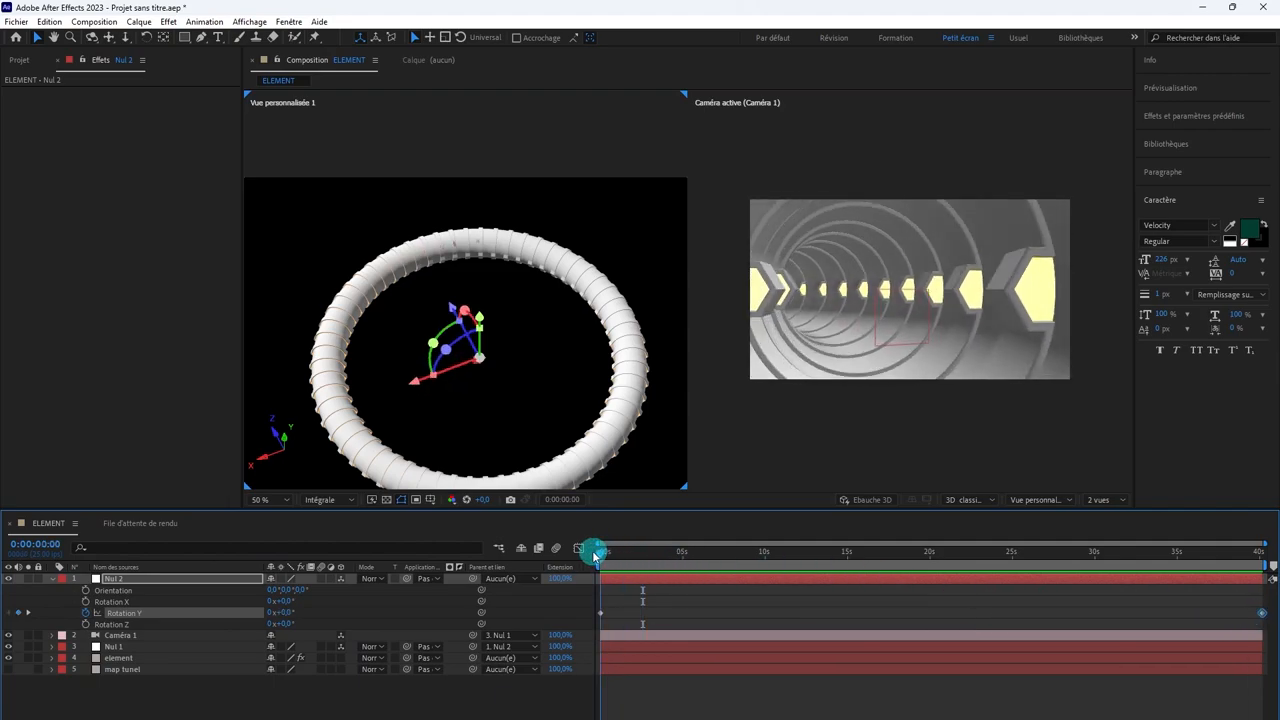
{"action": "left_click_drag", "start_coordinate": [599, 554], "coordinate": [541, 547]}
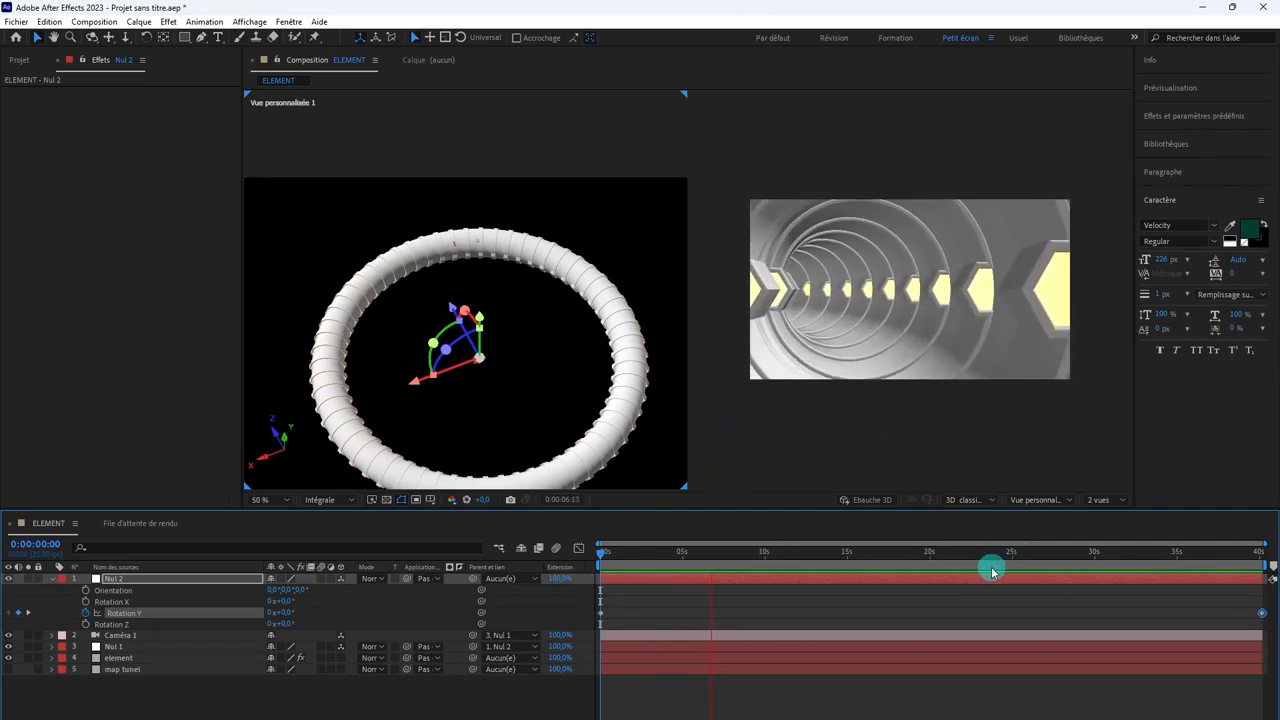
{"action": "key", "text": "space"}
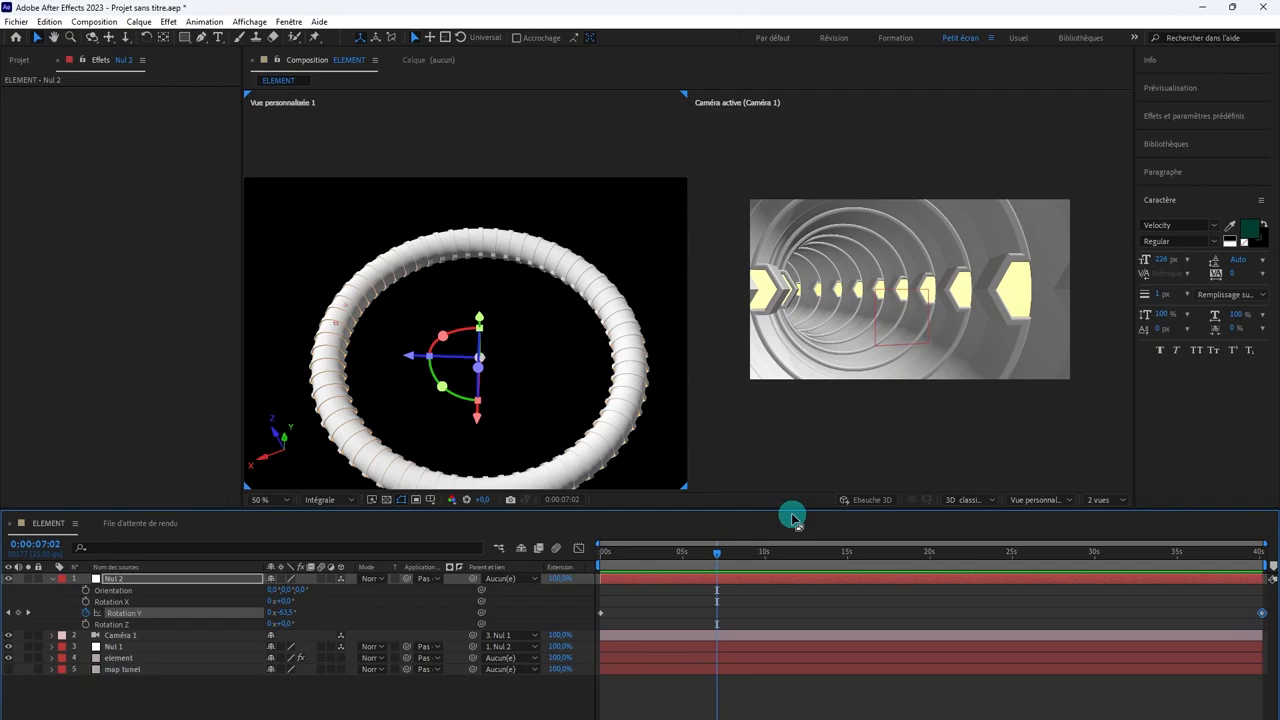
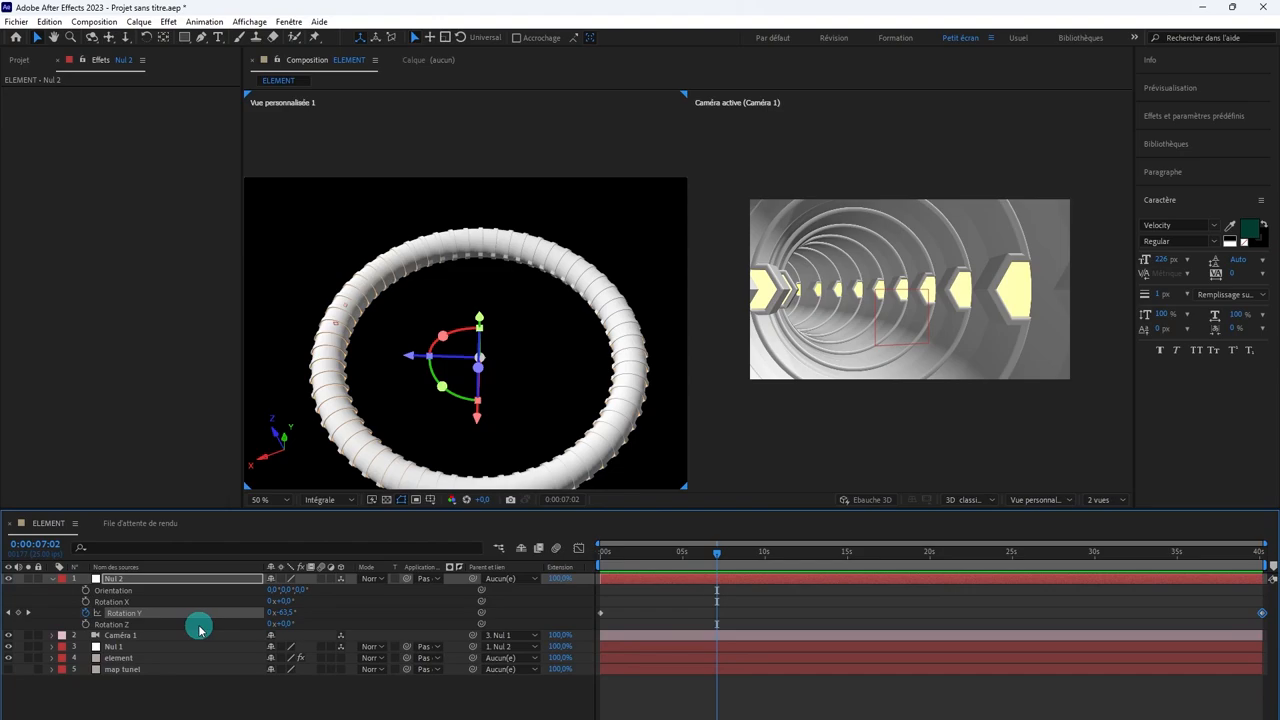
Step: Open the Element effect's scene setup on the element layer
{"action": "left_click", "coordinate": [143, 636]}
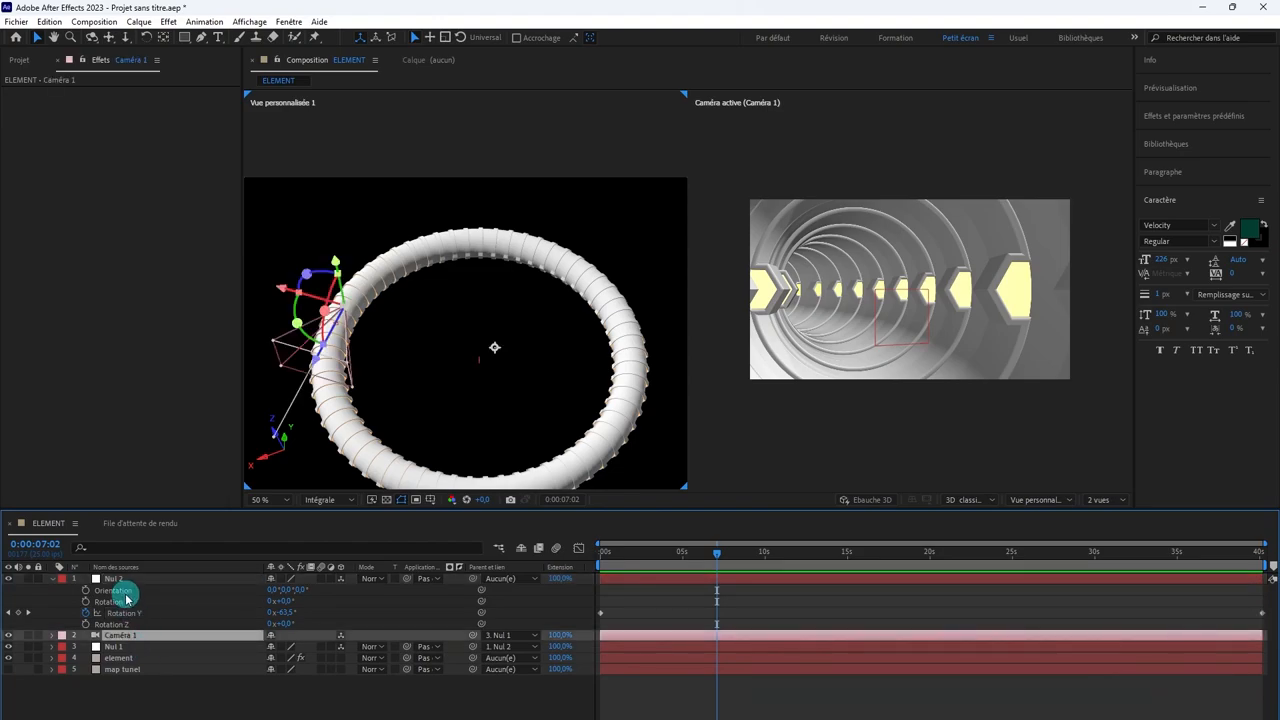
{"action": "left_click", "coordinate": [129, 658]}
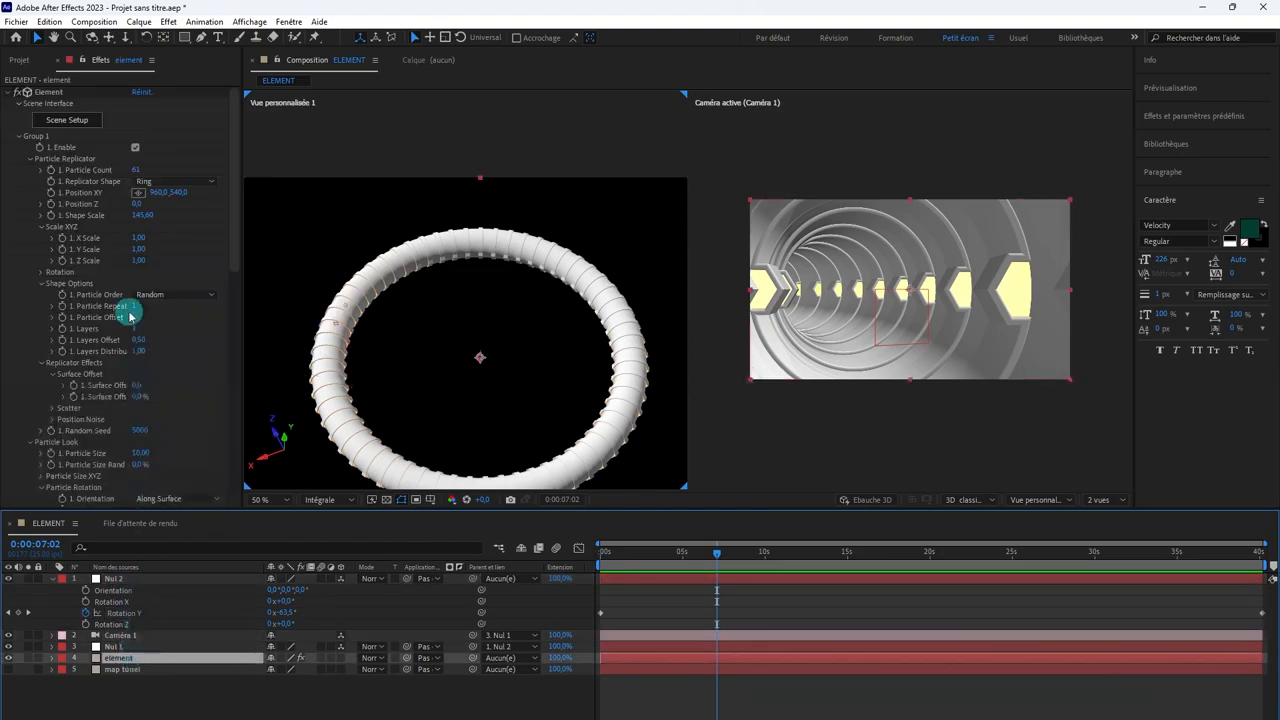
{"action": "left_click", "coordinate": [52, 91]}
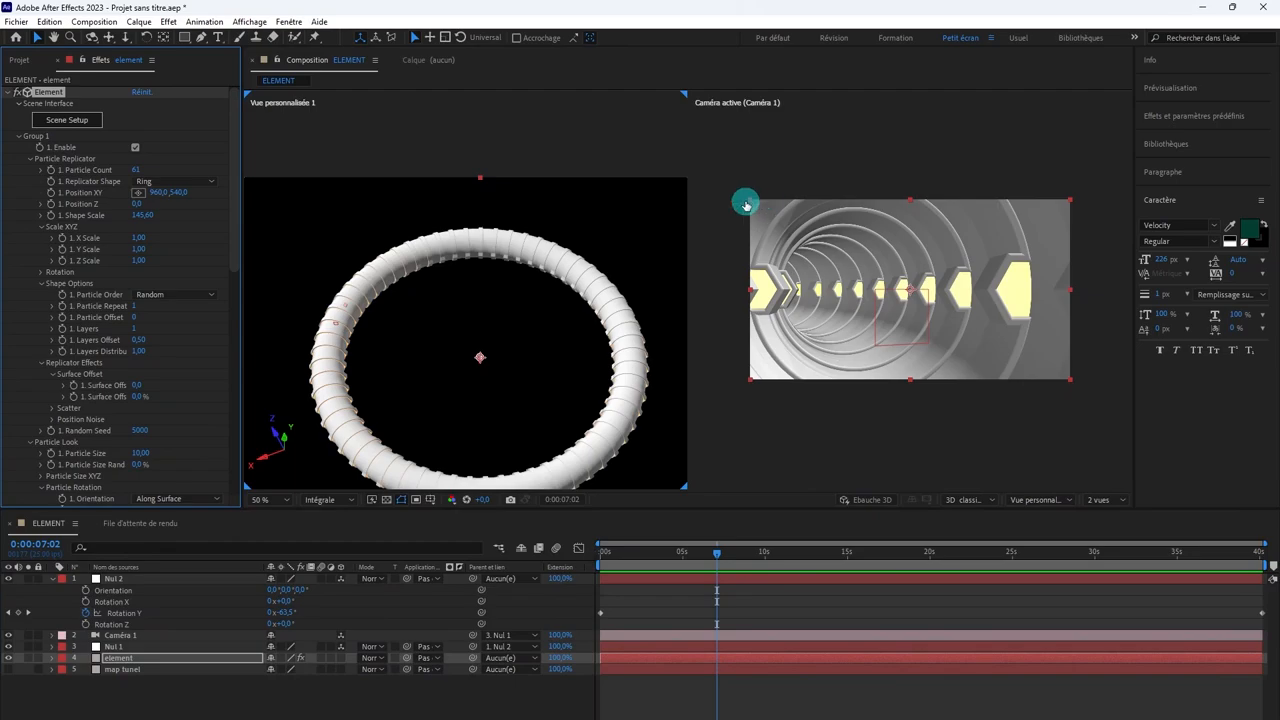
{"action": "scroll", "coordinate": [475, 251], "scroll_direction": "down", "scroll_amount": 3}
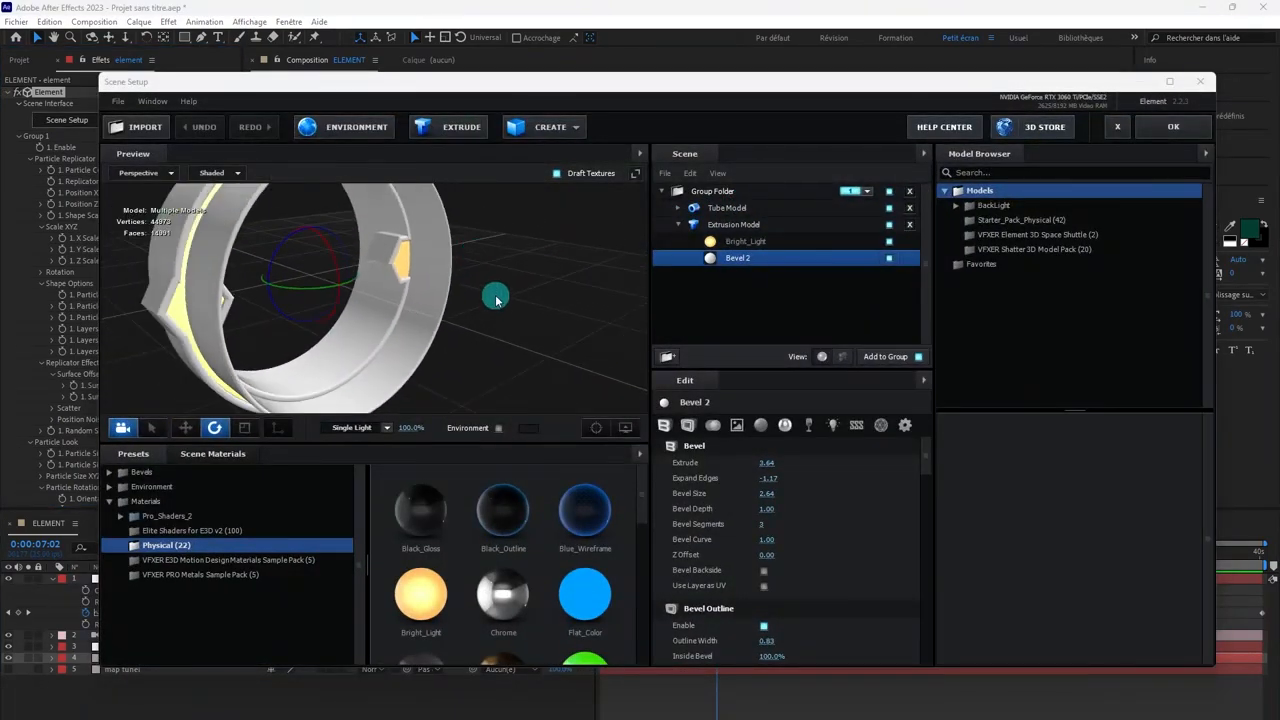
{"action": "mouse_move", "coordinate": [529, 329]}
{"action": "left_mouse_down"}
{"action": "mouse_move", "coordinate": [586, 329]}
{"action": "mouse_move", "coordinate": [486, 277]}
{"action": "mouse_move", "coordinate": [493, 323]}
{"action": "mouse_move", "coordinate": [549, 330]}
{"action": "left_mouse_up"}
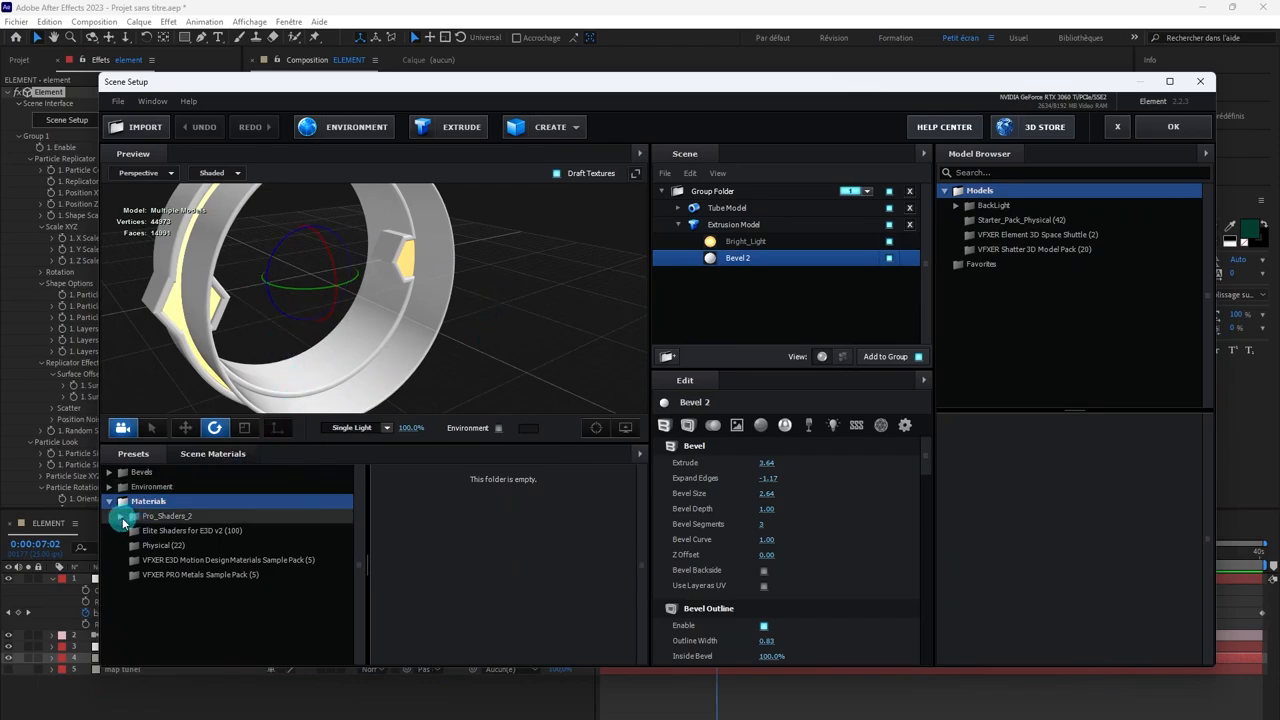
Step: Replace the Extrusion Model's Bevel 2 material with metal_black_chips from the Pro_Shaders_2 Metal presets
{"action": "left_click", "coordinate": [122, 517]}
{"action": "scroll", "coordinate": [172, 545], "scroll_direction": "down", "scroll_amount": 1}
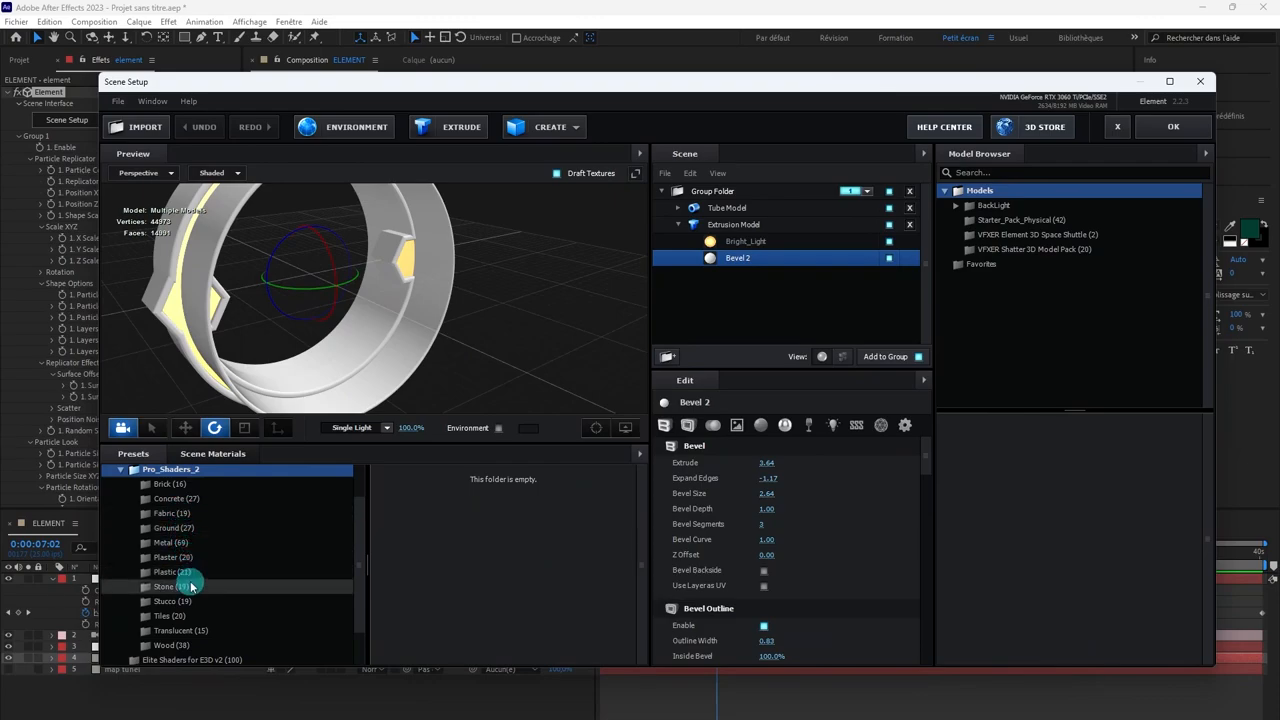
{"action": "left_click", "coordinate": [175, 543]}
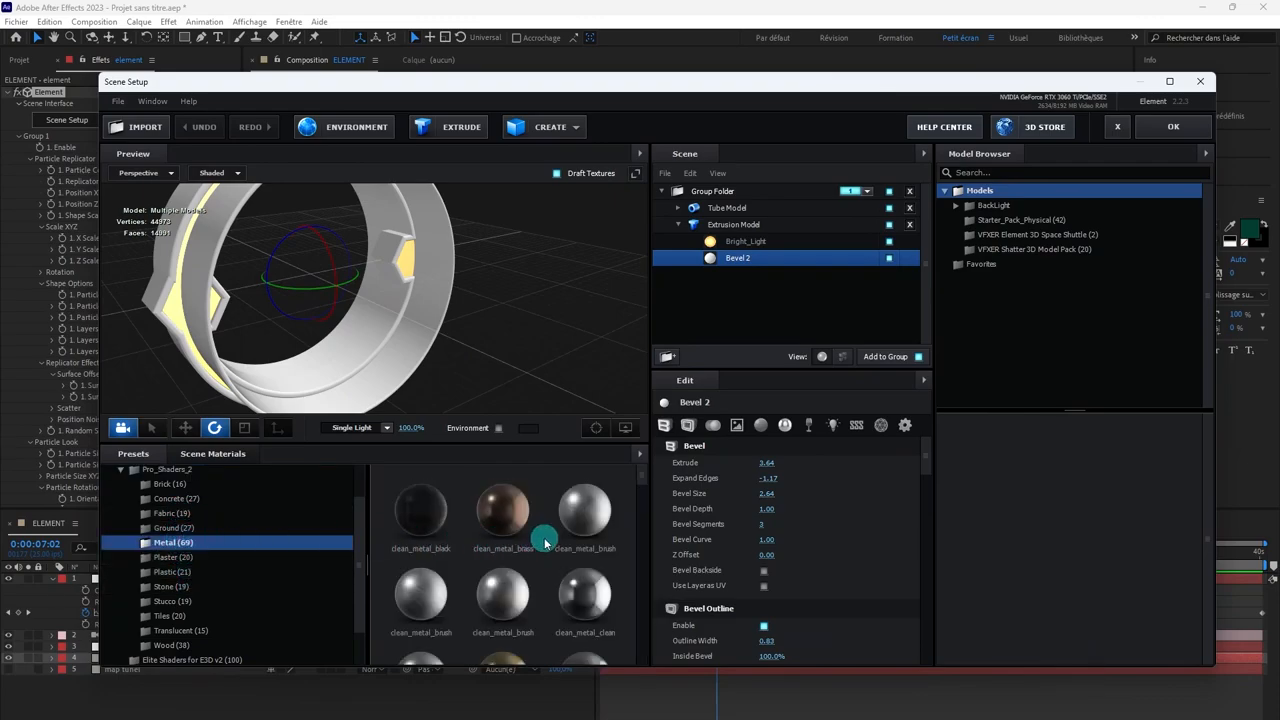
{"action": "scroll", "coordinate": [535, 541], "scroll_direction": "down", "scroll_amount": 4}
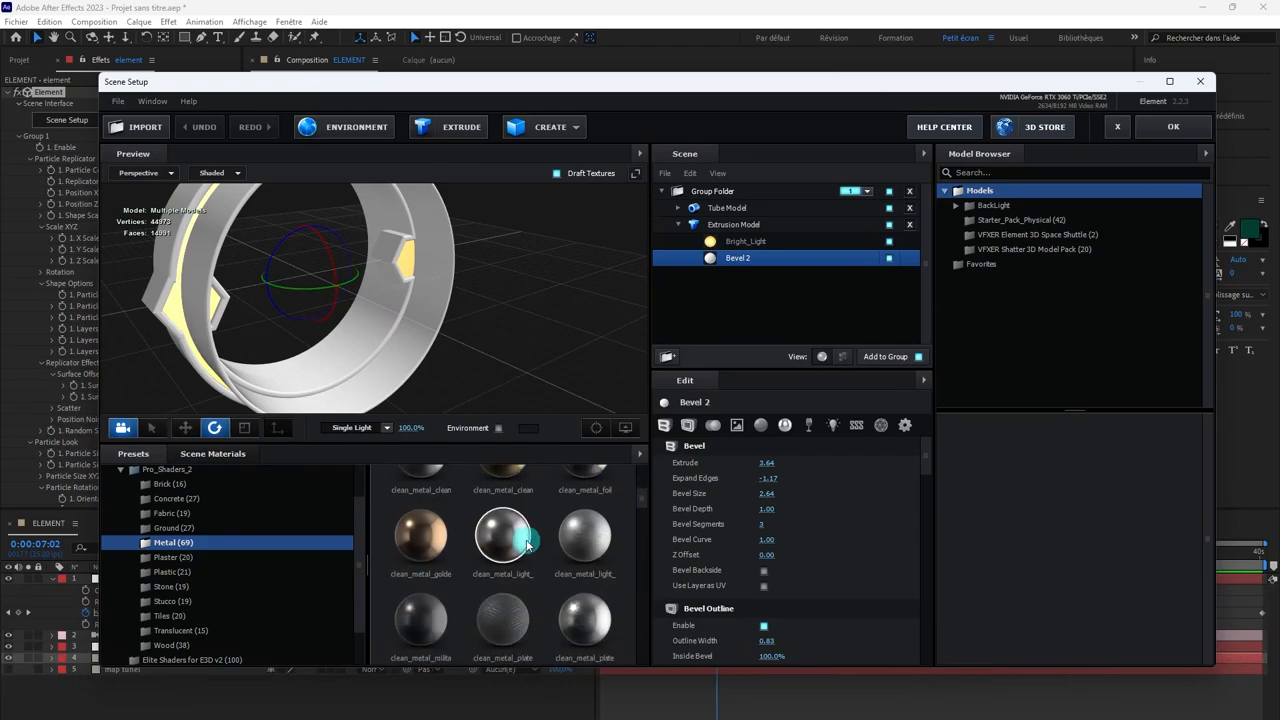
{"action": "scroll", "coordinate": [527, 543], "scroll_direction": "down", "scroll_amount": 2}
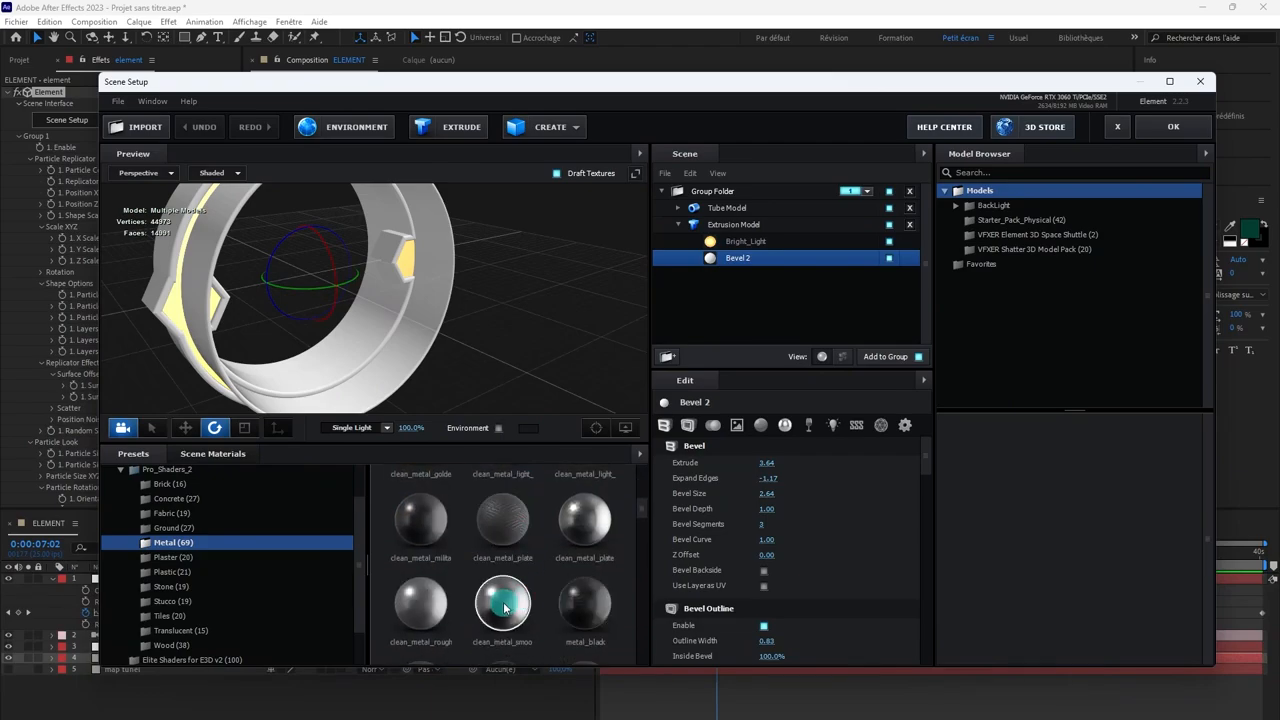
{"action": "scroll", "coordinate": [505, 560], "scroll_direction": "down", "scroll_amount": 2}
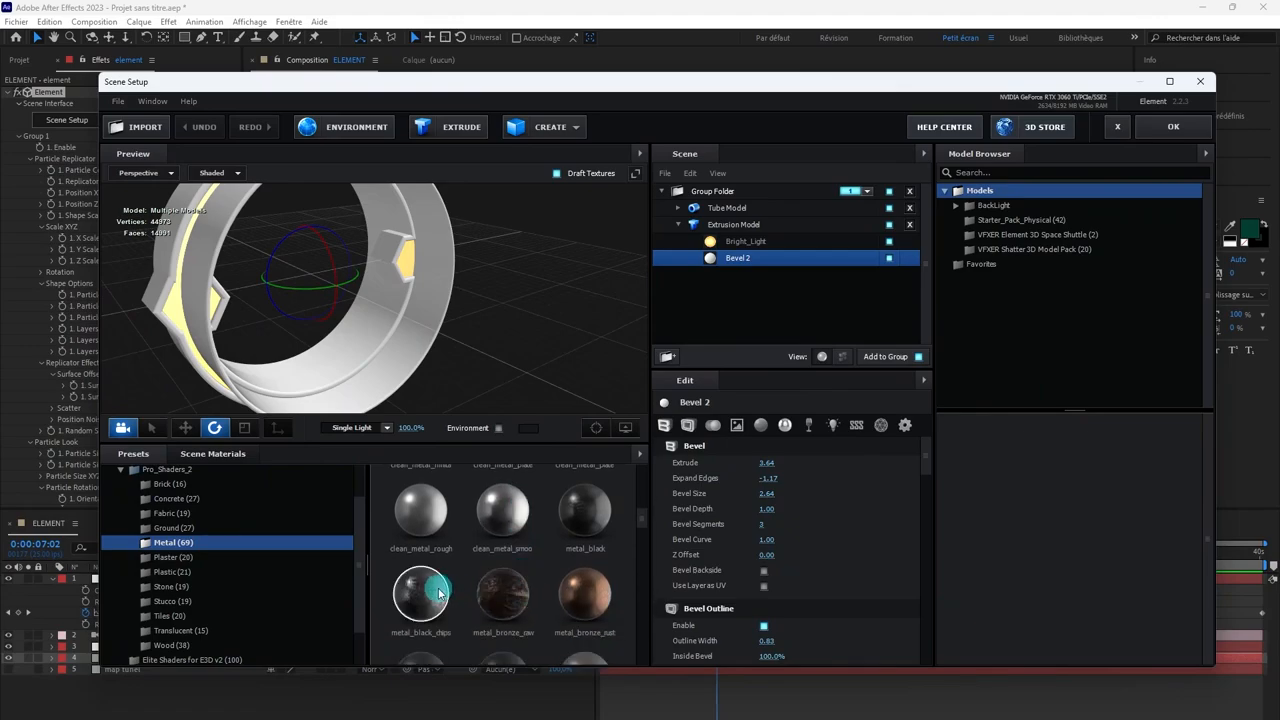
{"action": "left_click_drag", "start_coordinate": [438, 592], "coordinate": [737, 264]}
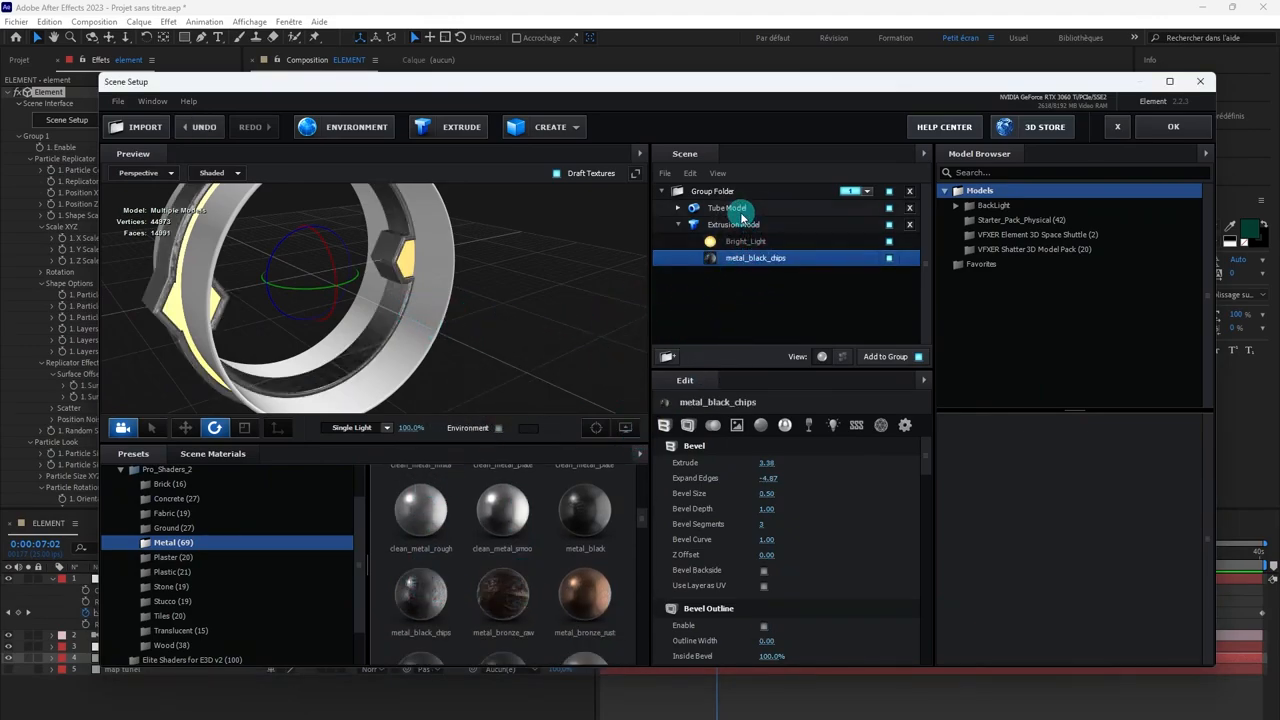
Step: Select the Tube Model and toggle its visibility off and on to identify it in the preview
{"action": "left_click", "coordinate": [740, 212]}
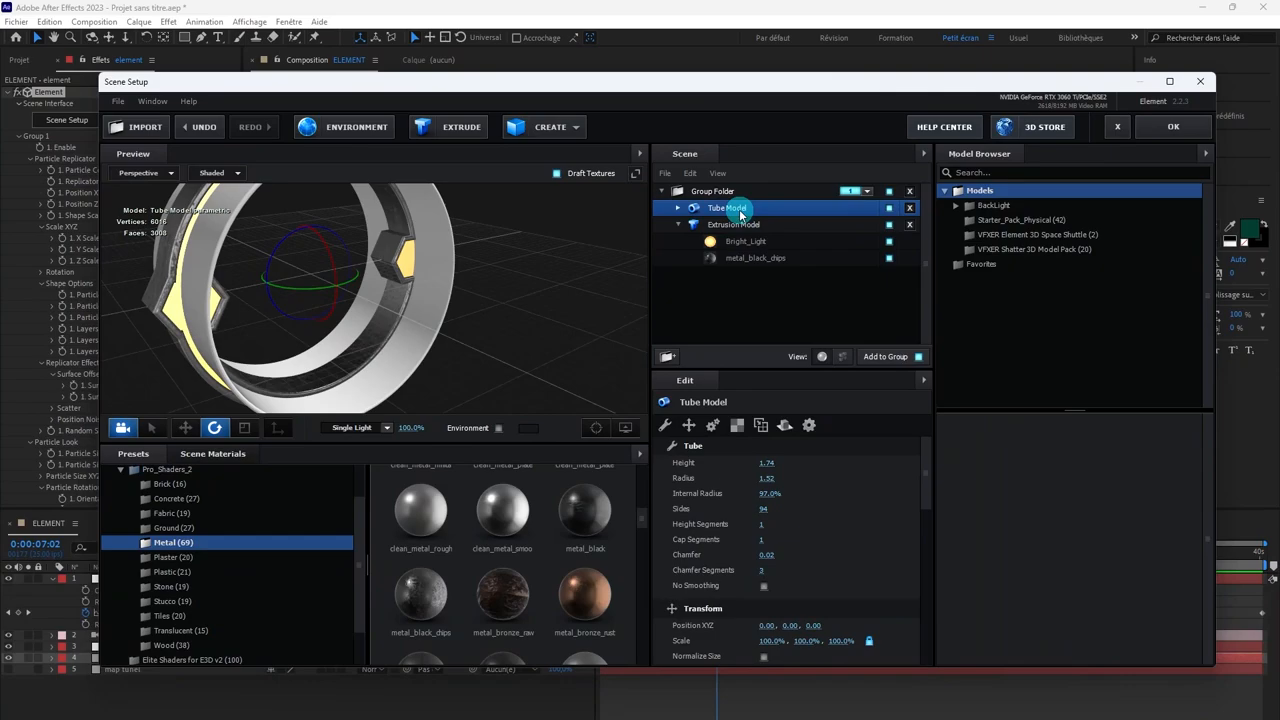
{"action": "left_click", "coordinate": [890, 208]}
{"action": "left_click", "coordinate": [890, 208]}
{"action": "left_click", "coordinate": [890, 208]}
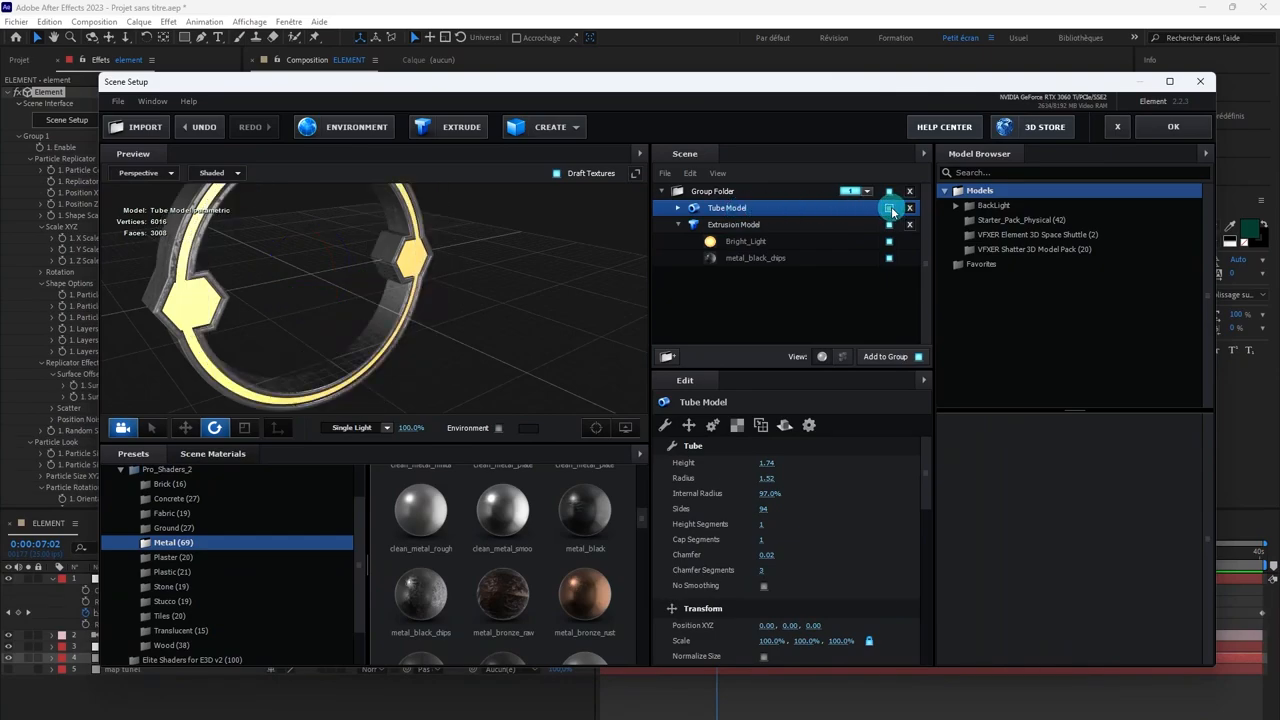
{"action": "left_click", "coordinate": [890, 208]}
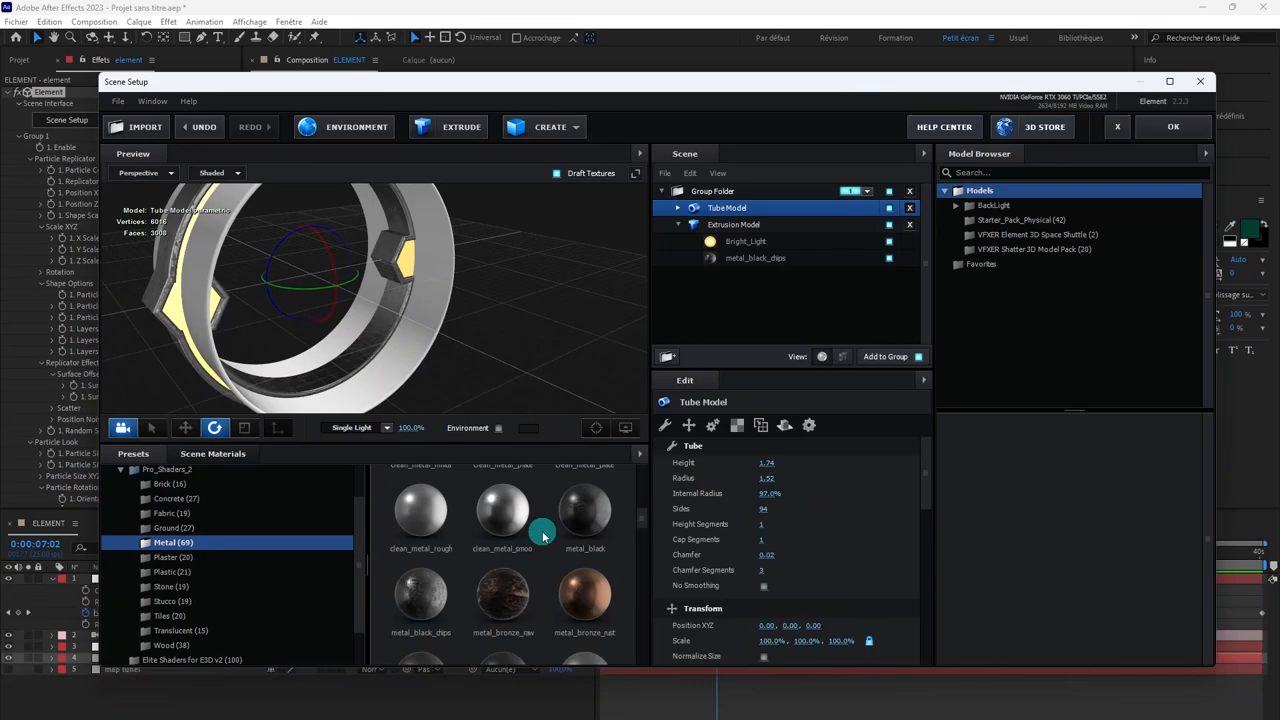
Step: Apply the dark patterned clean_metal_plate material to the tube, accept the scene setup, and inspect the tunnel in the camera view
{"action": "scroll", "coordinate": [520, 540], "scroll_direction": "up", "scroll_amount": 2}
{"action": "left_click_drag", "start_coordinate": [512, 537], "coordinate": [413, 298]}
{"action": "scroll", "coordinate": [414, 302], "scroll_direction": "up", "scroll_amount": 3}
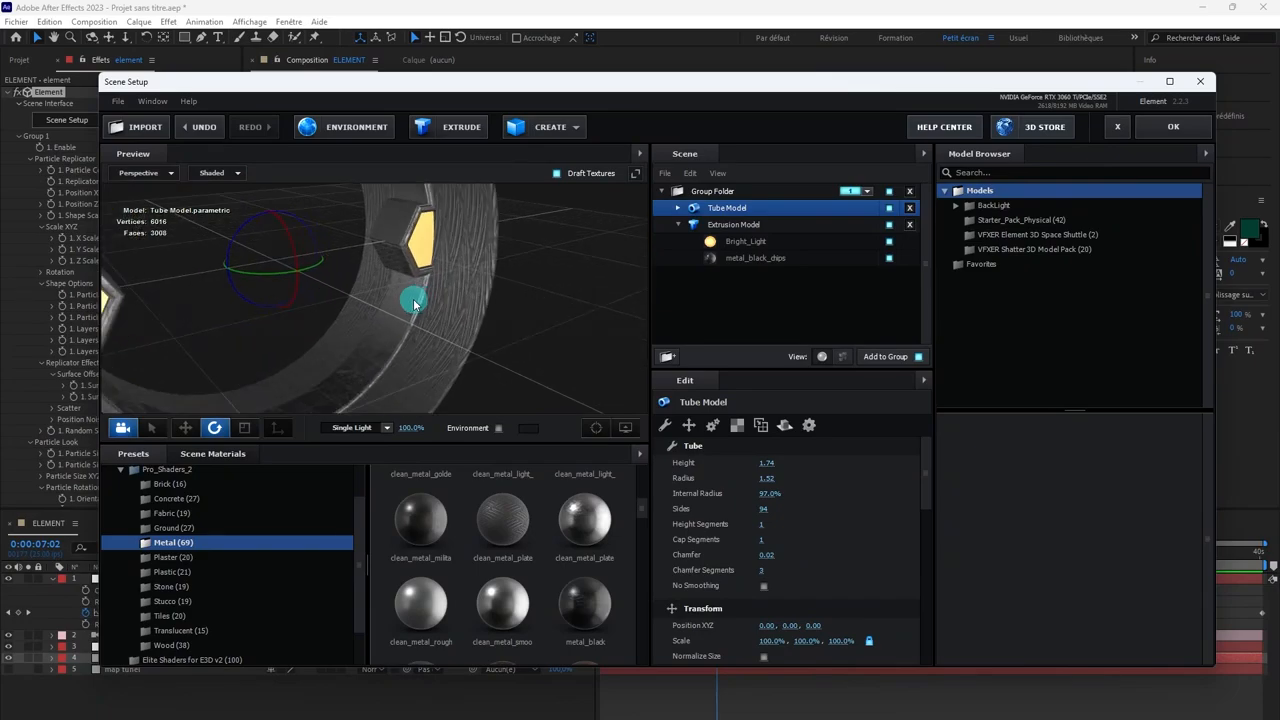
{"action": "scroll", "coordinate": [414, 302], "scroll_direction": "down", "scroll_amount": 1}
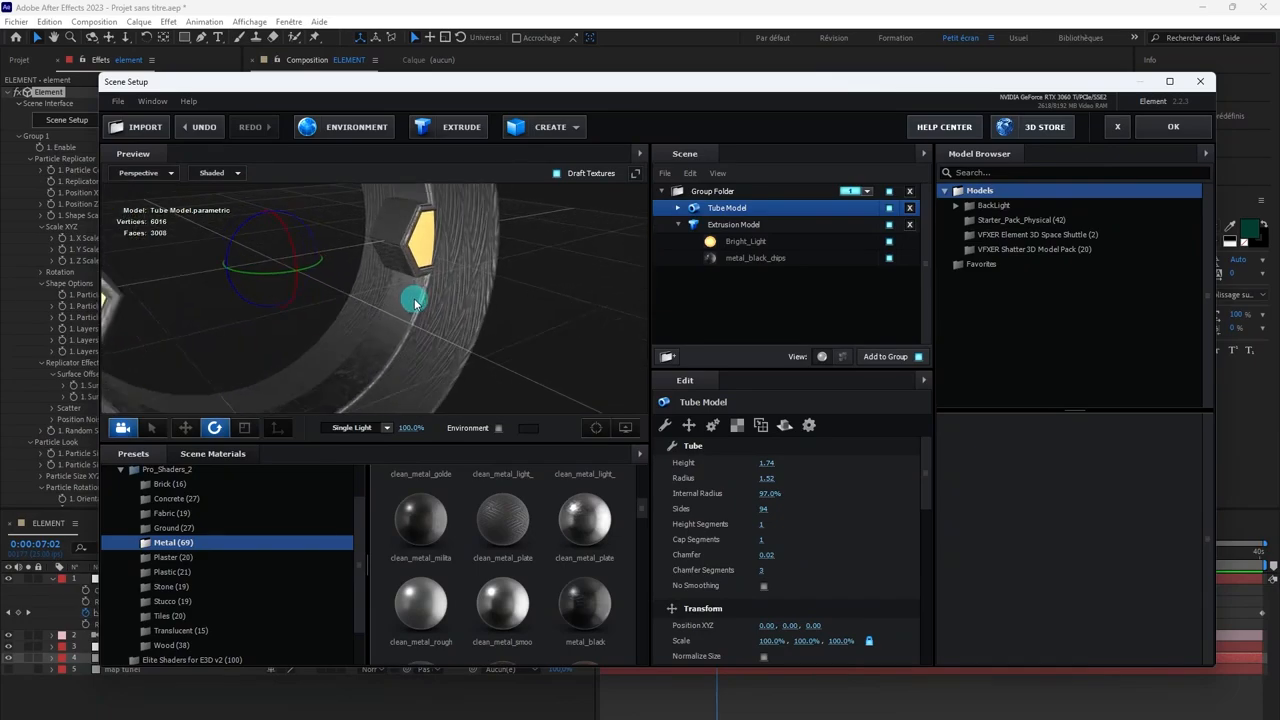
{"action": "left_click", "coordinate": [1173, 126]}
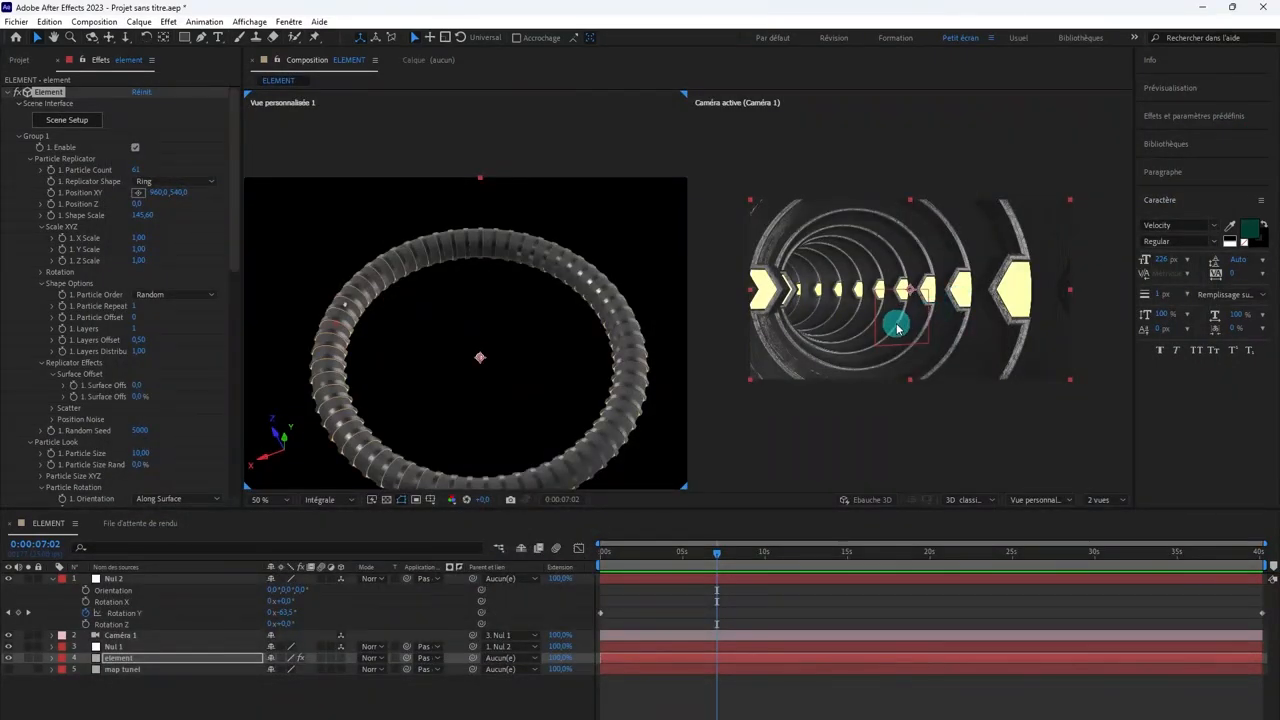
{"action": "scroll", "coordinate": [897, 328], "scroll_direction": "up", "scroll_amount": 2}
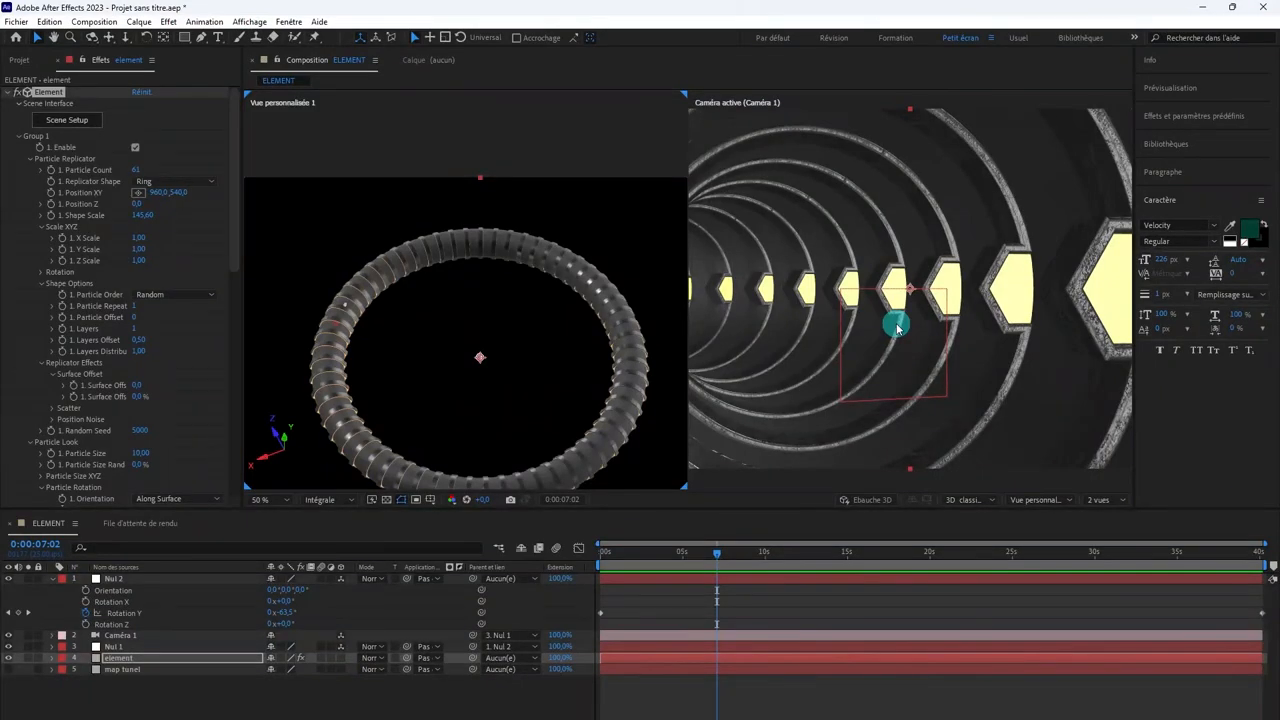
{"action": "scroll", "coordinate": [897, 328], "scroll_direction": "down", "scroll_amount": 3}
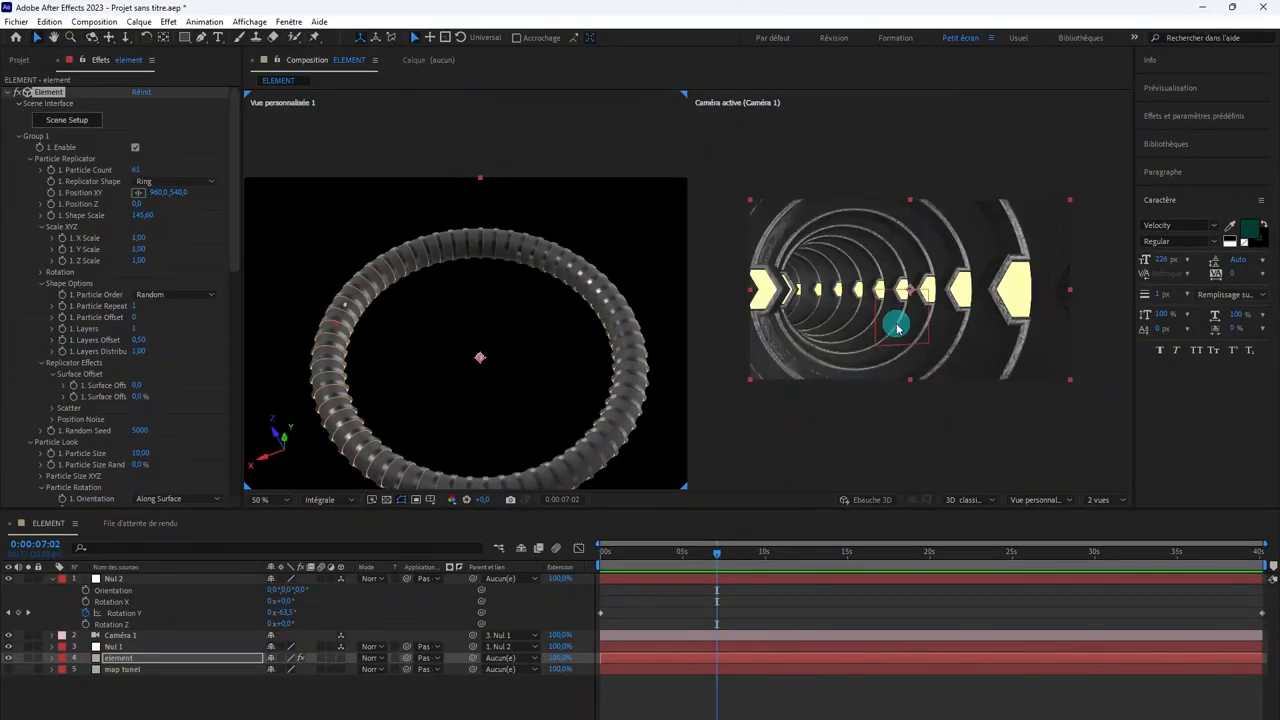
Step: Reopen the scene setup, replace the Extrusion Model's metal_black_chips material with metal_crusted_03, and accept the changes
{"action": "left_click", "coordinate": [73, 121]}
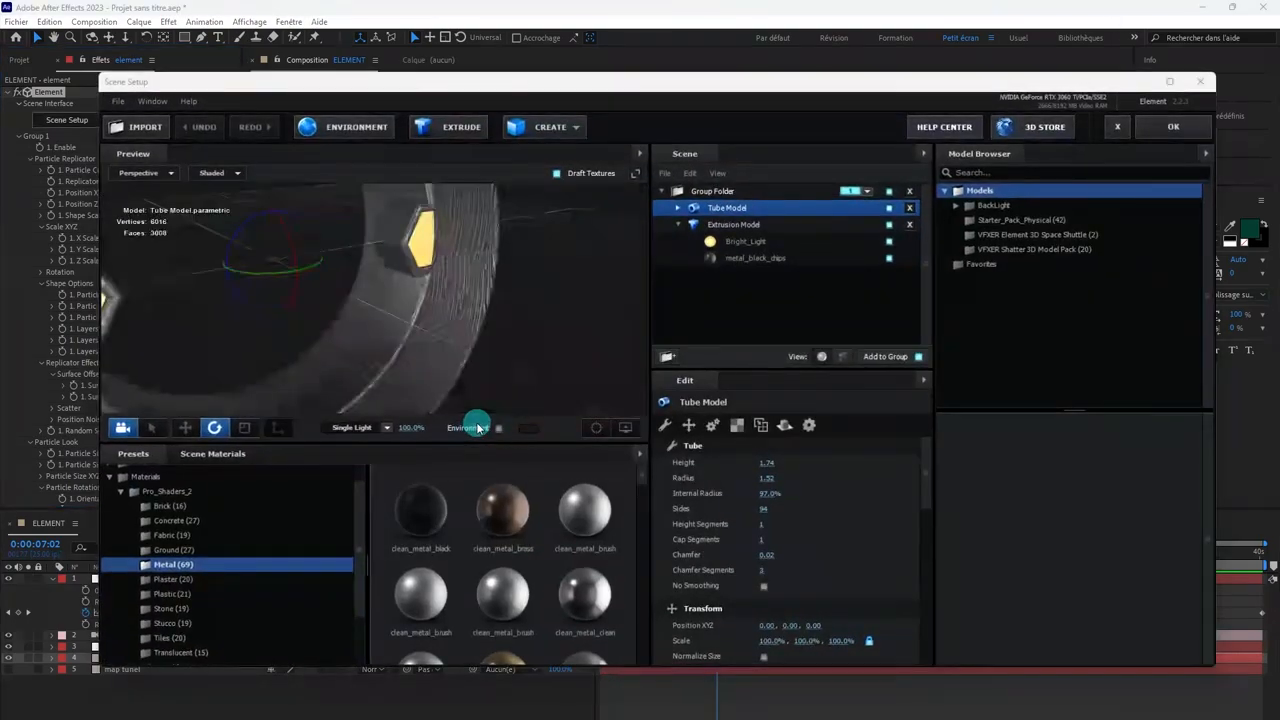
{"action": "scroll", "coordinate": [540, 513], "scroll_direction": "down", "scroll_amount": 5}
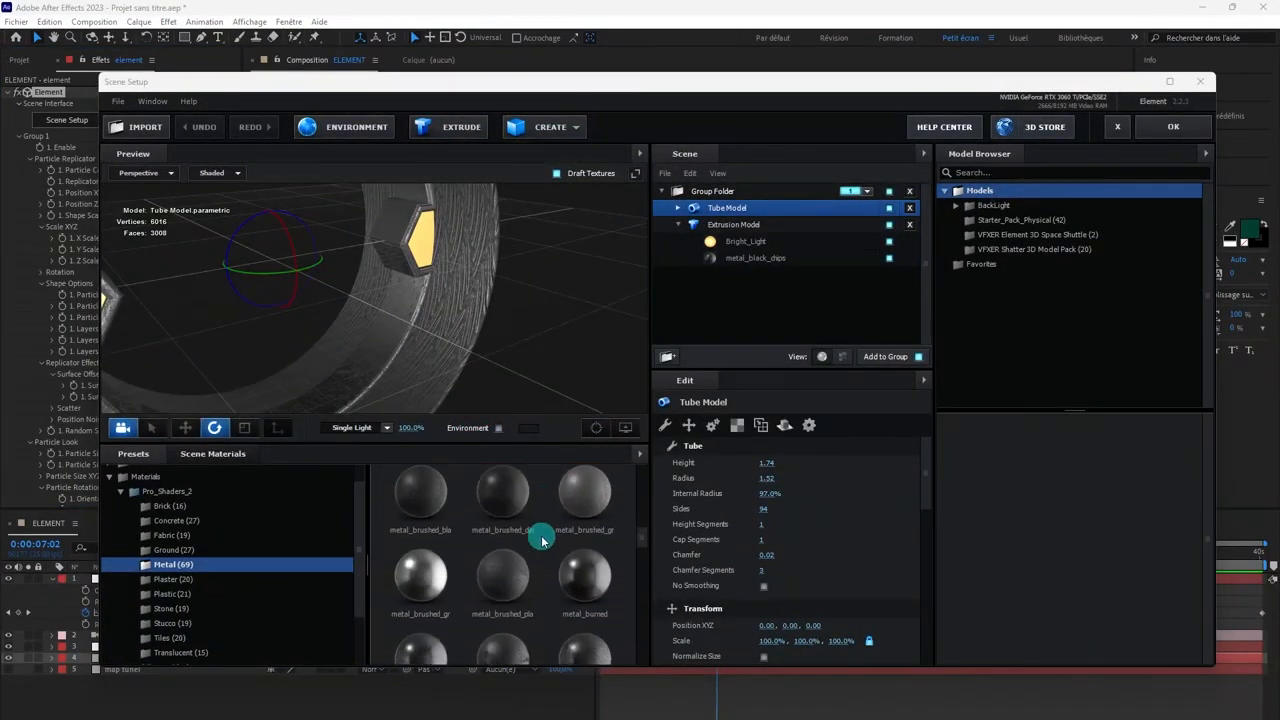
{"action": "scroll", "coordinate": [541, 540], "scroll_direction": "down", "scroll_amount": 4}
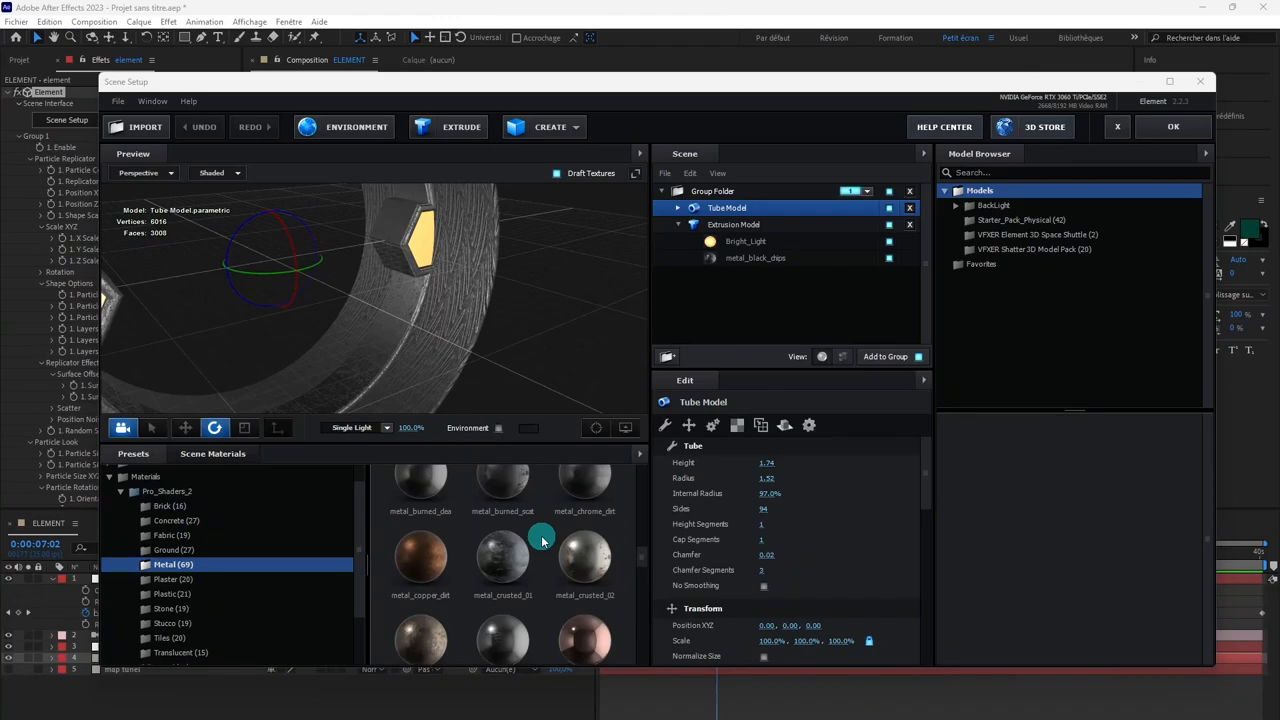
{"action": "left_click_drag", "start_coordinate": [421, 593], "coordinate": [377, 363]}
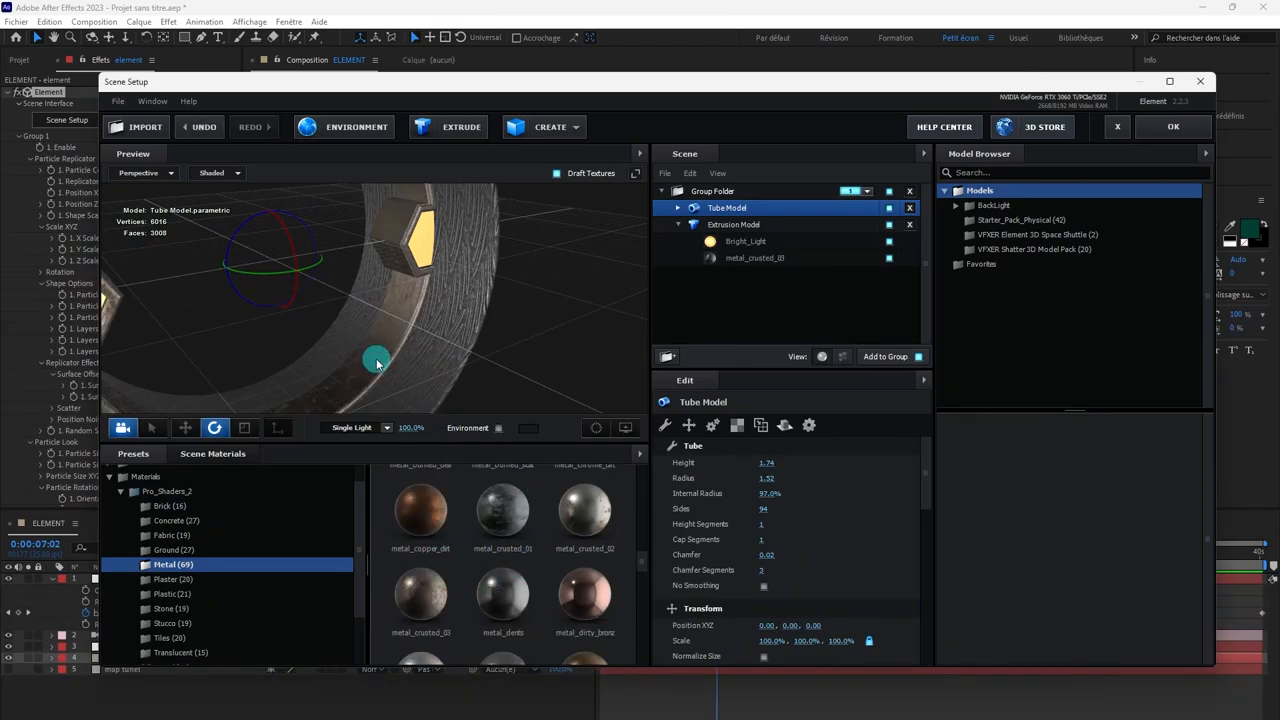
{"action": "left_click", "coordinate": [1170, 127]}
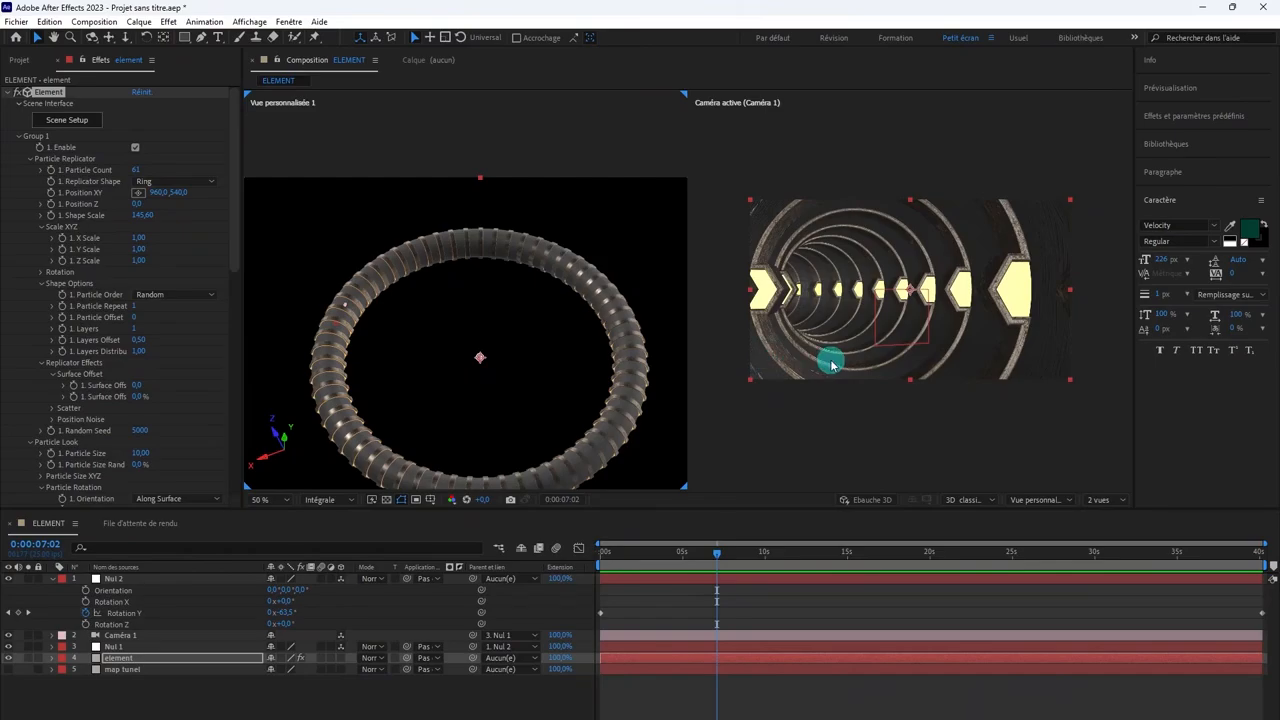
{"action": "scroll", "coordinate": [926, 355], "scroll_direction": "up", "scroll_amount": 2}
{"action": "scroll", "coordinate": [926, 355], "scroll_direction": "down", "scroll_amount": 2}
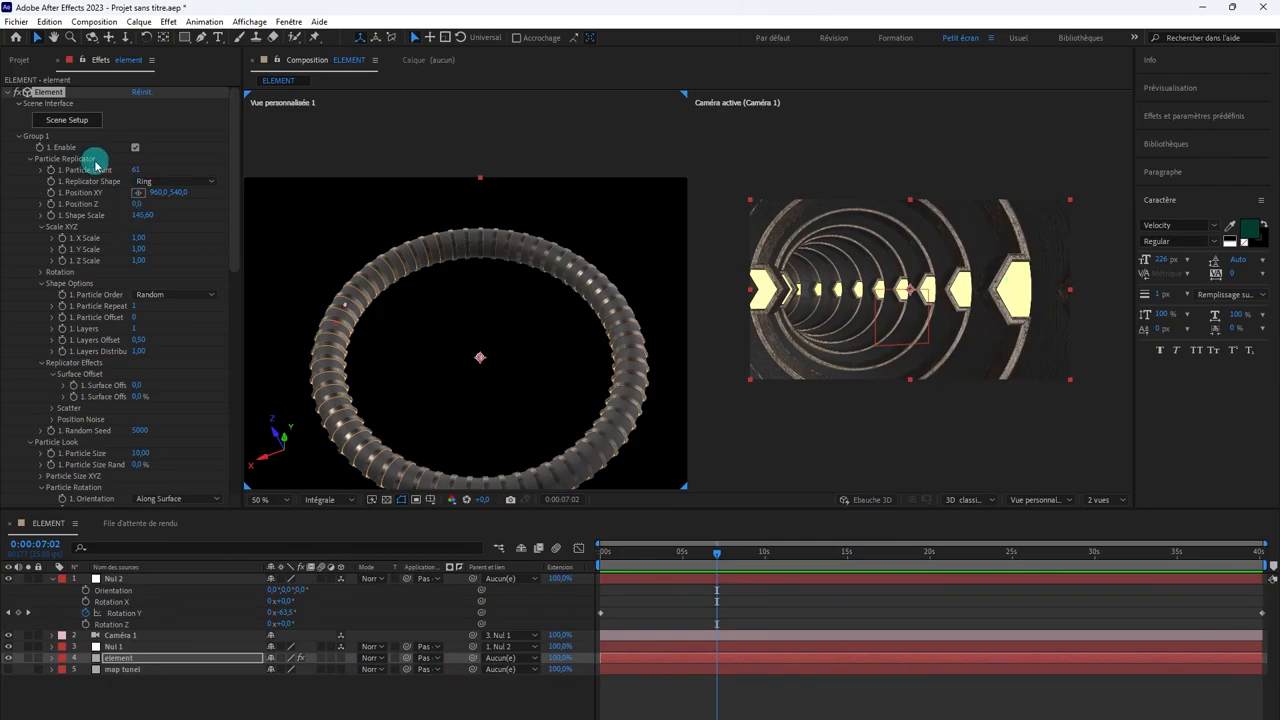
Step: Reopen the scene setup, collapse the Pro_Shaders_2 presets, and show the Physical materials
{"action": "left_click", "coordinate": [64, 120]}
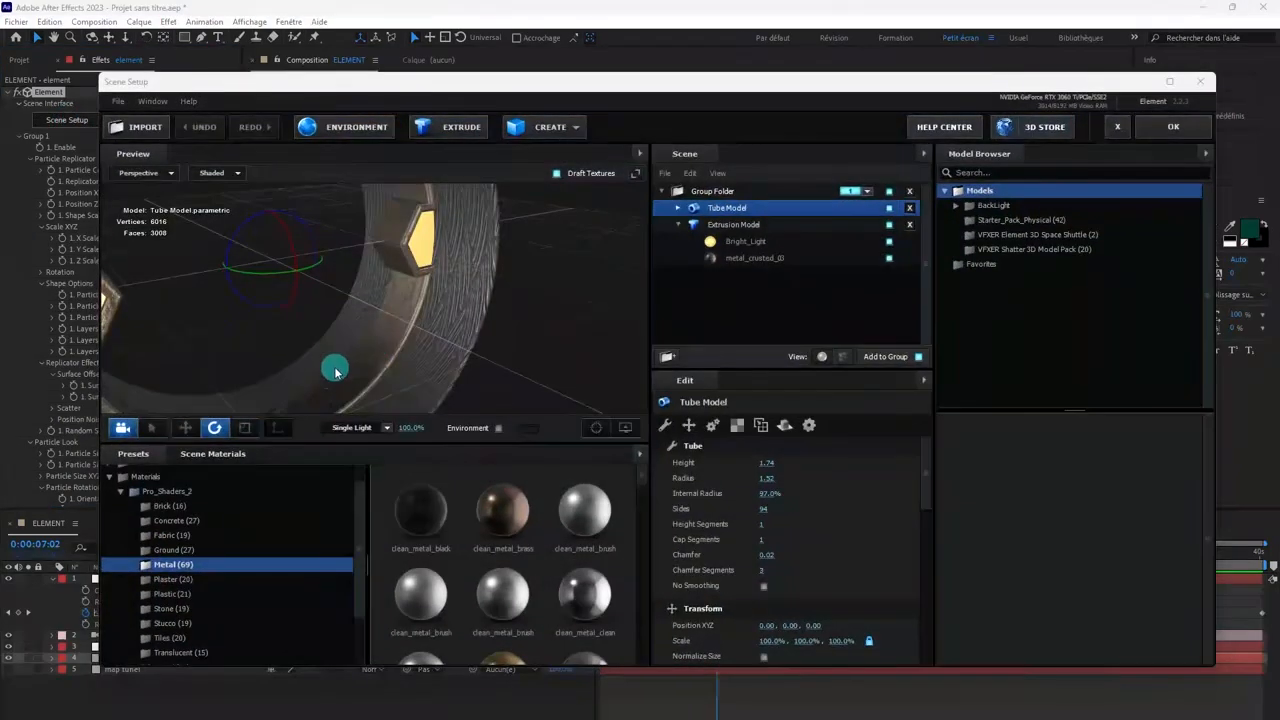
{"action": "left_click_drag", "start_coordinate": [335, 372], "coordinate": [410, 236]}
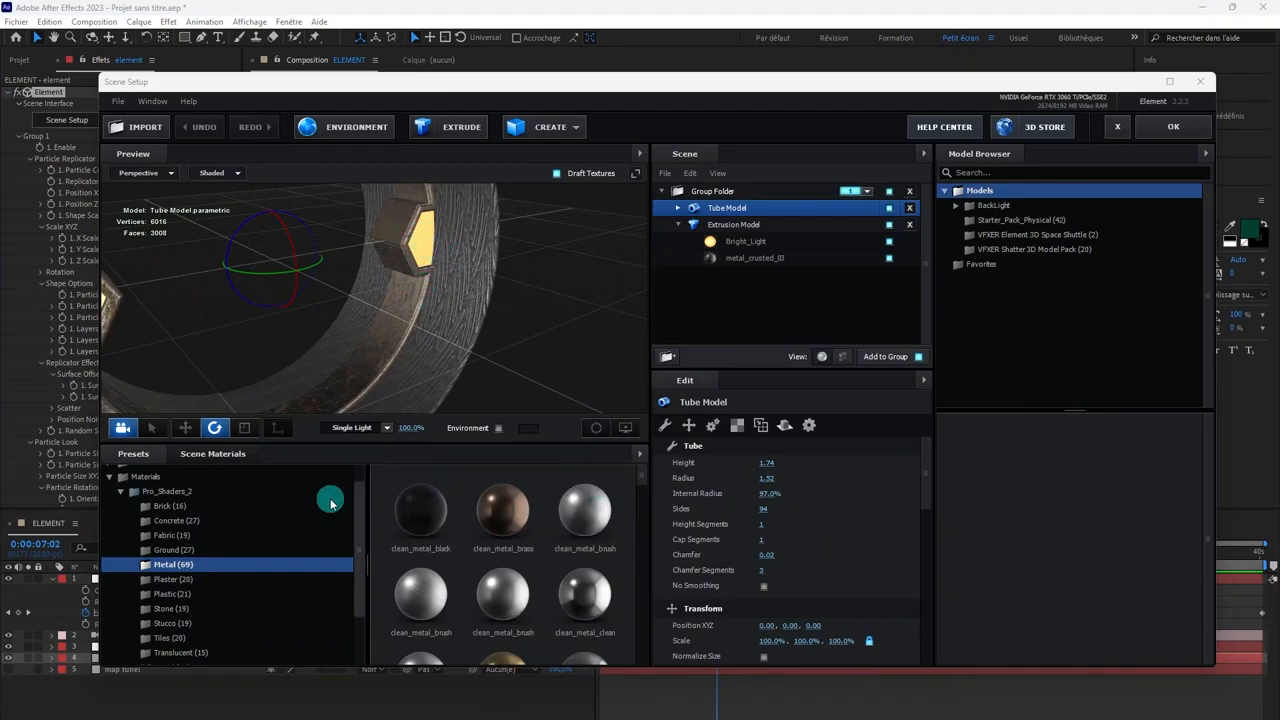
{"action": "left_click", "coordinate": [127, 493]}
{"action": "left_click", "coordinate": [122, 493]}
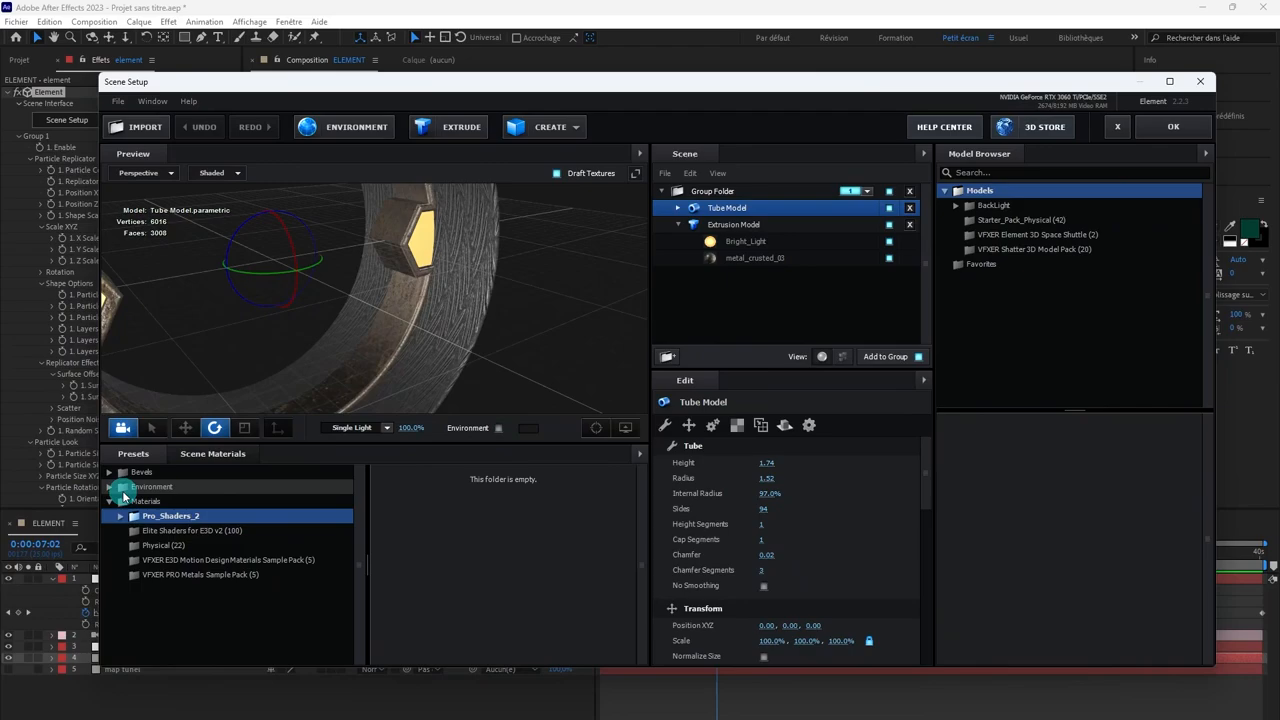
{"action": "left_click", "coordinate": [158, 545]}
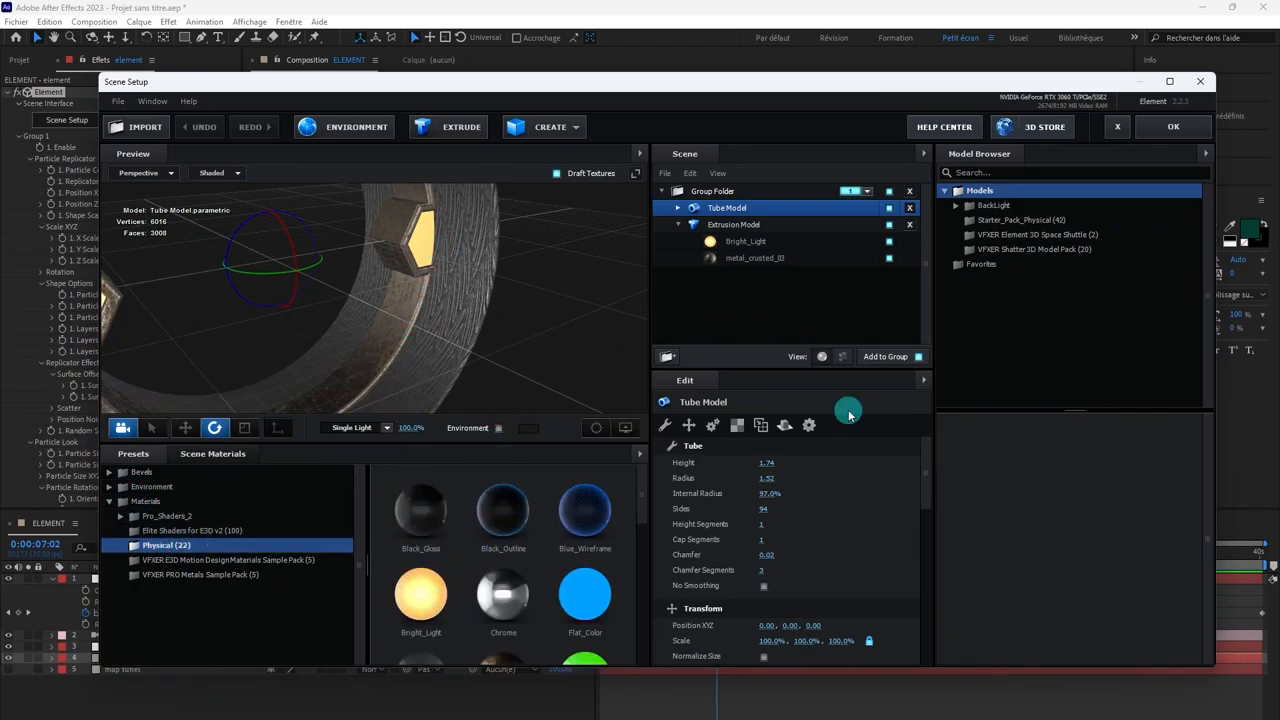
{"action": "scroll", "coordinate": [851, 529], "scroll_direction": "down", "scroll_amount": 5}
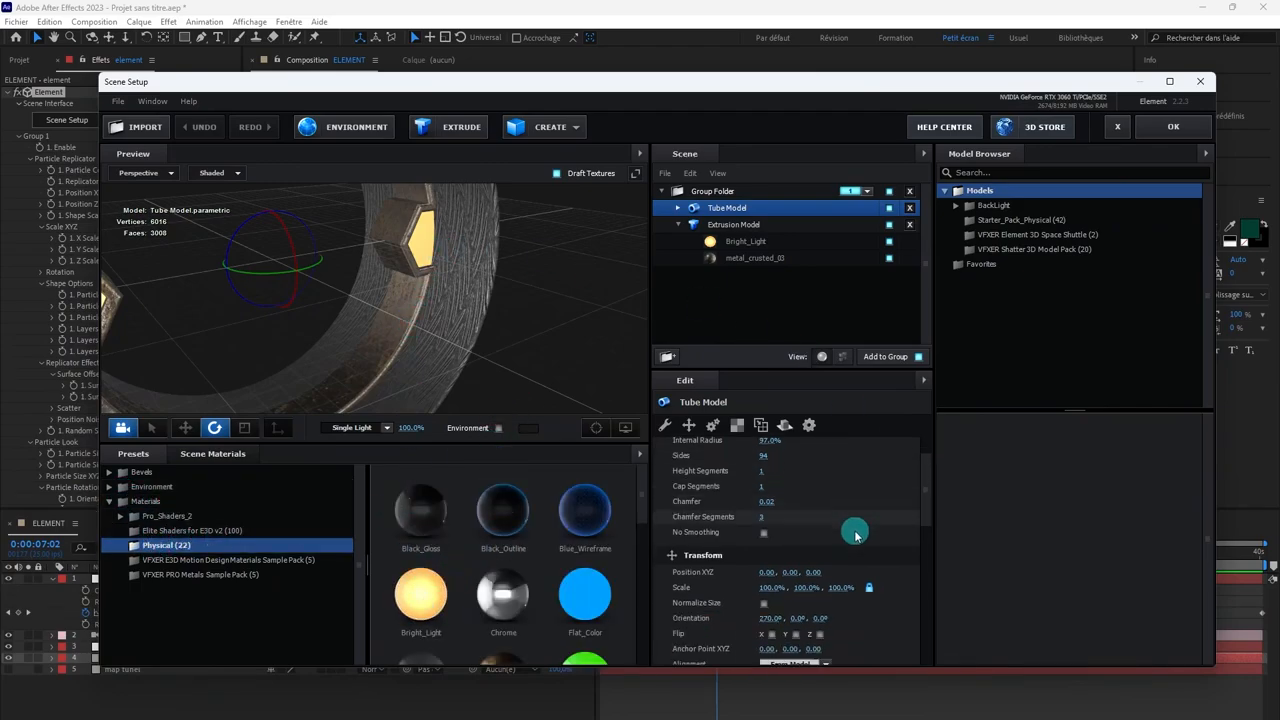
Step: Set the Bright_Light material's illumination color to the red FF655D and accept the scene setup
{"action": "left_click", "coordinate": [737, 243]}
{"action": "scroll", "coordinate": [819, 535], "scroll_direction": "down", "scroll_amount": 8}
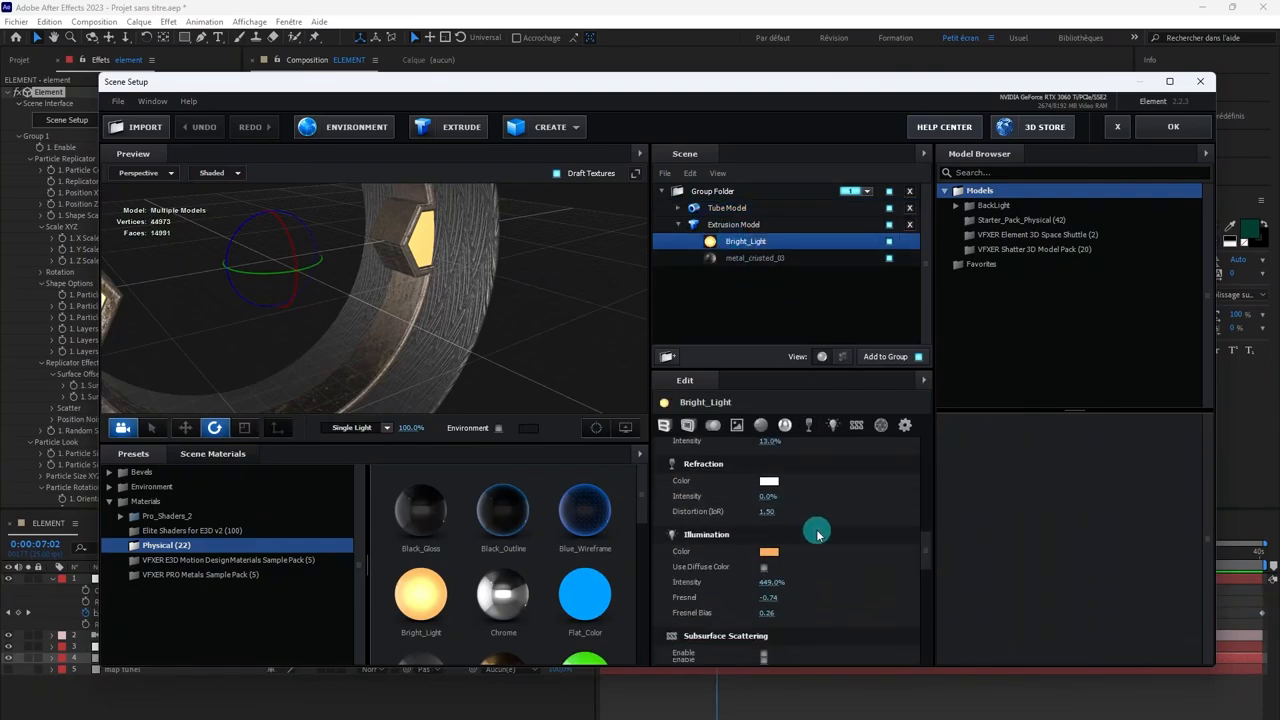
{"action": "left_click", "coordinate": [770, 519]}
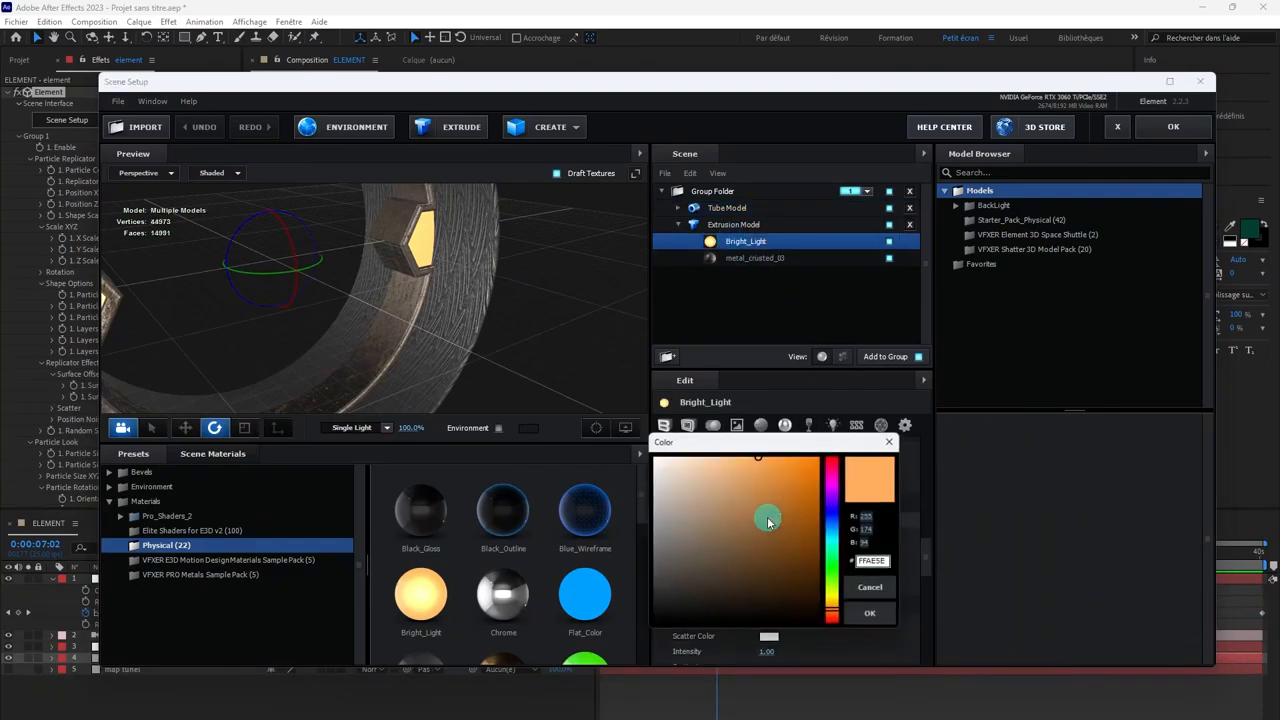
{"action": "left_click", "coordinate": [838, 614]}
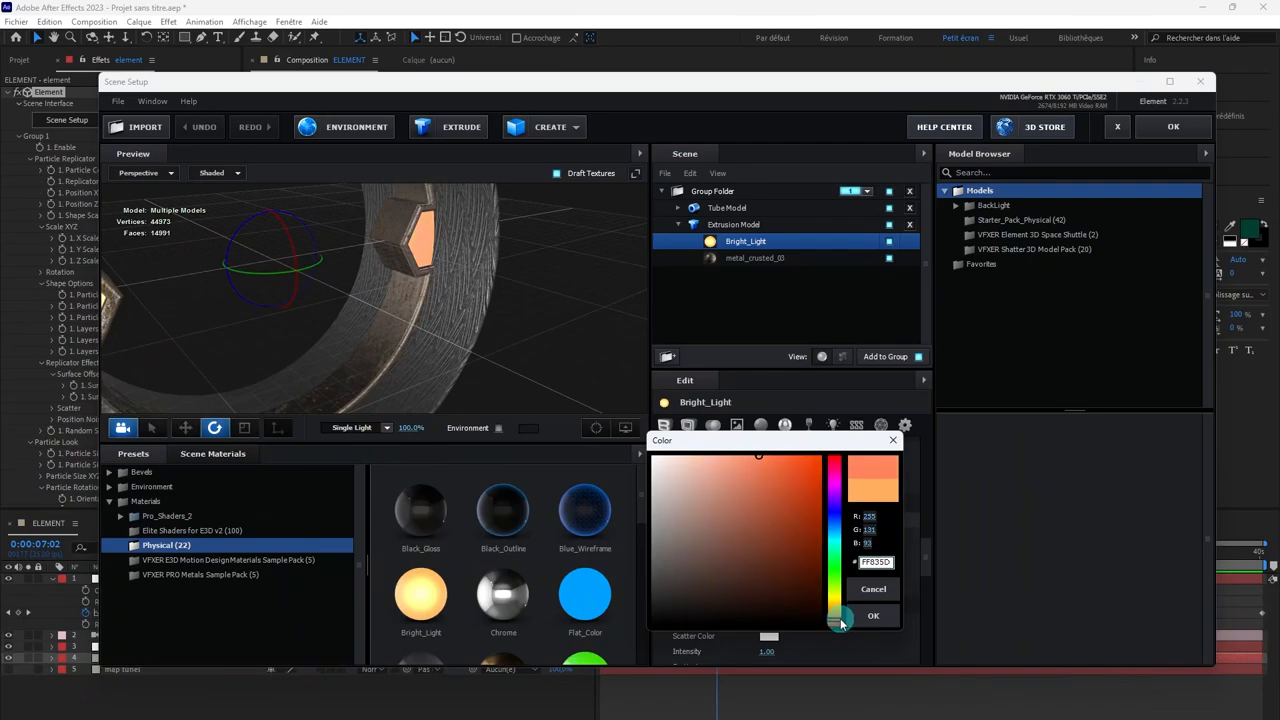
{"action": "left_click_drag", "start_coordinate": [838, 622], "coordinate": [841, 626]}
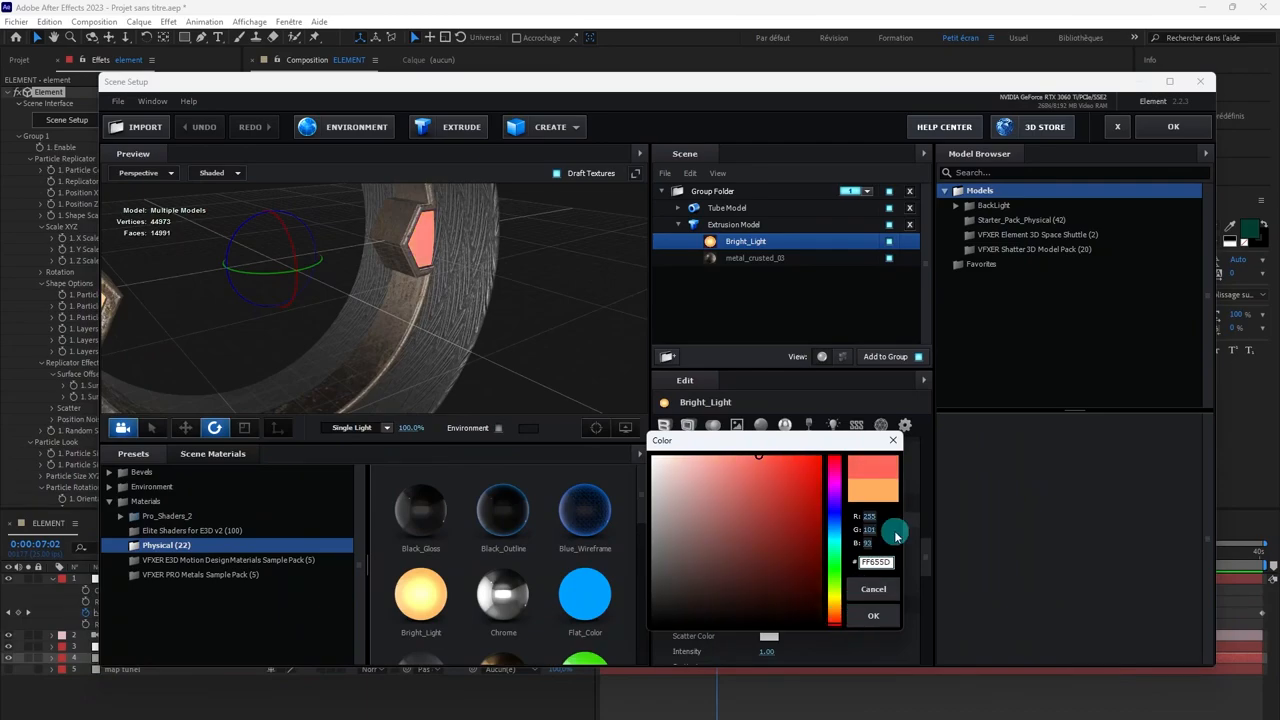
{"action": "left_click", "coordinate": [873, 615]}
{"action": "left_click", "coordinate": [1165, 126]}
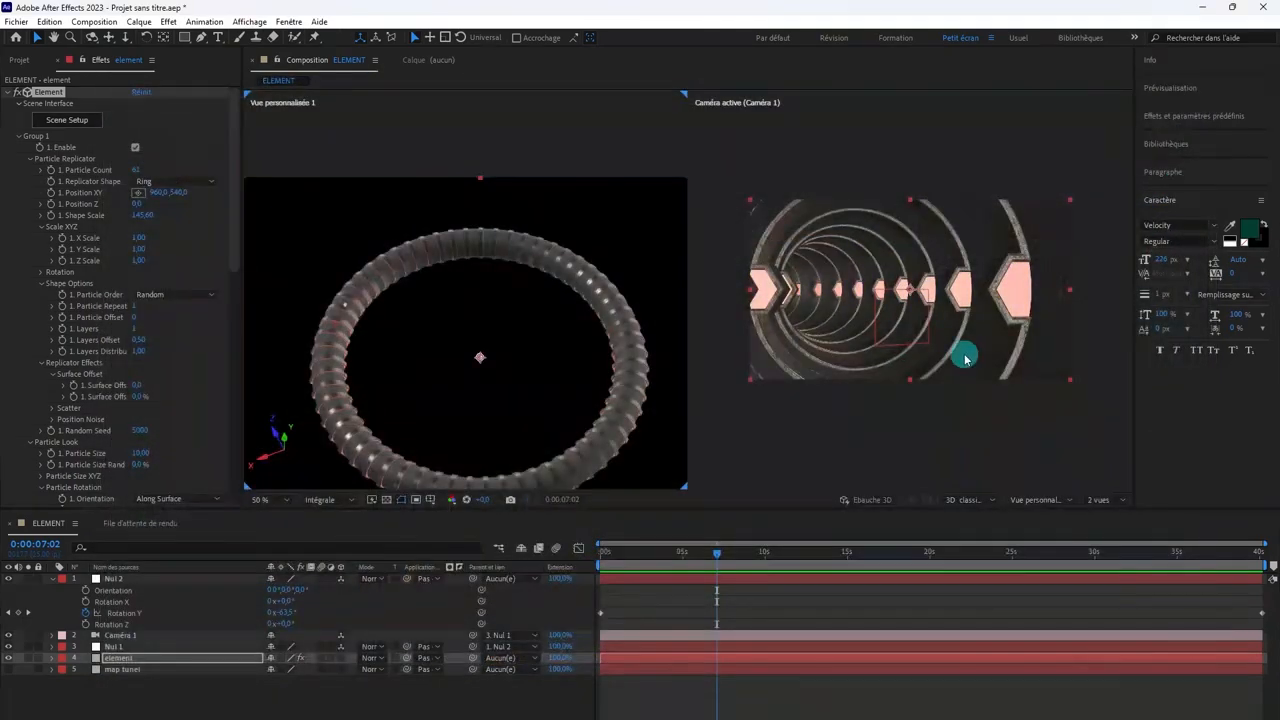
Step: Reopen the scene setup, set the Bright_Light material's illumination color to the yellow FFC75D, and accept the scene
{"action": "left_click", "coordinate": [66, 119]}
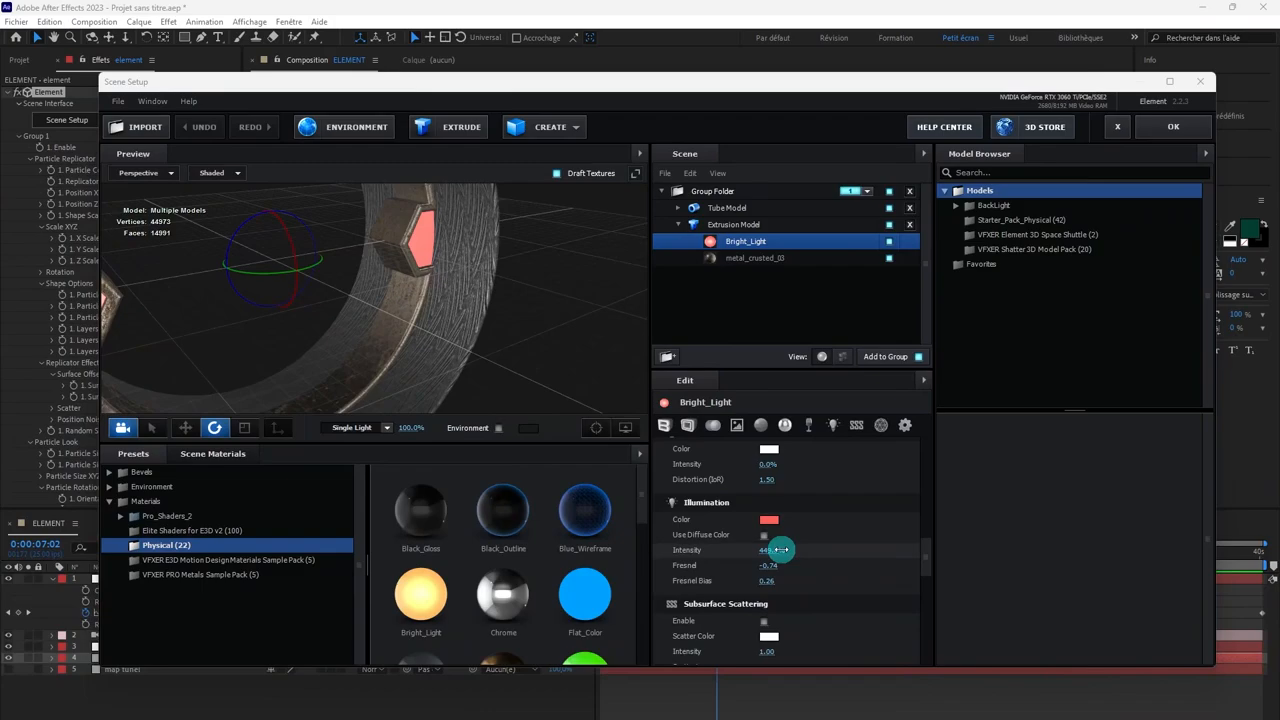
{"action": "left_click", "coordinate": [768, 519]}
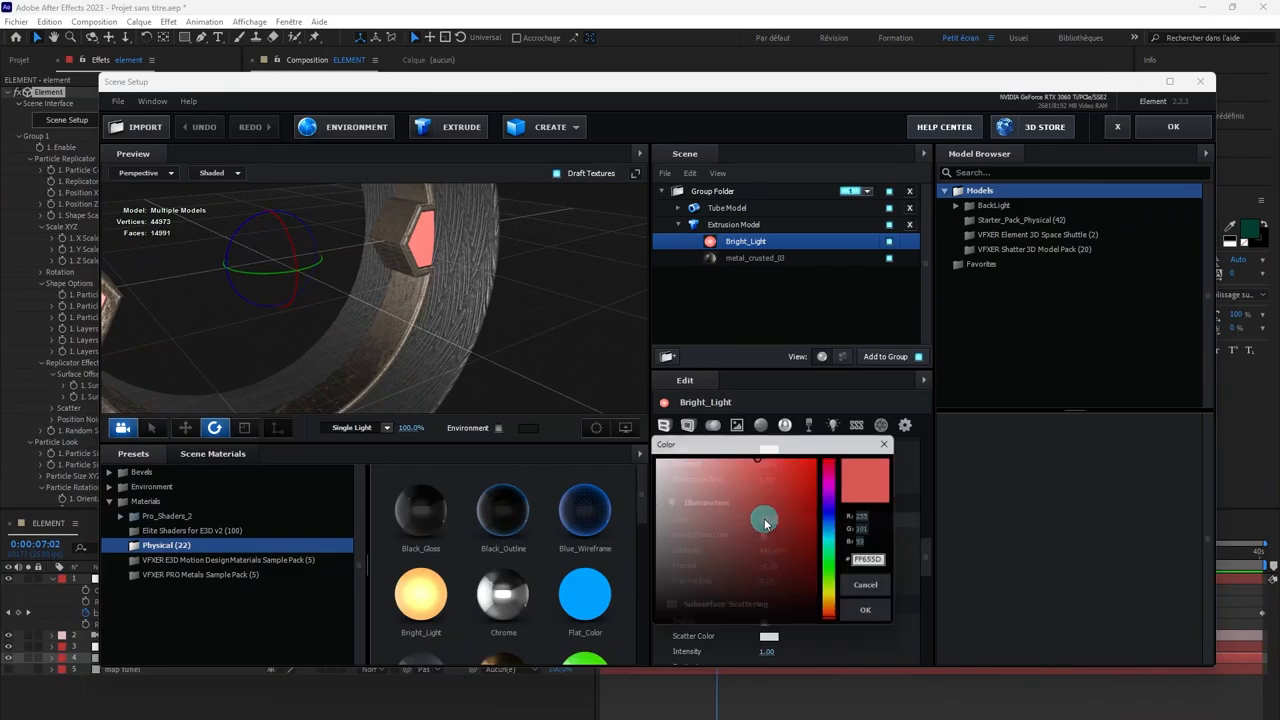
{"action": "left_click", "coordinate": [834, 613]}
{"action": "left_click", "coordinate": [834, 607]}
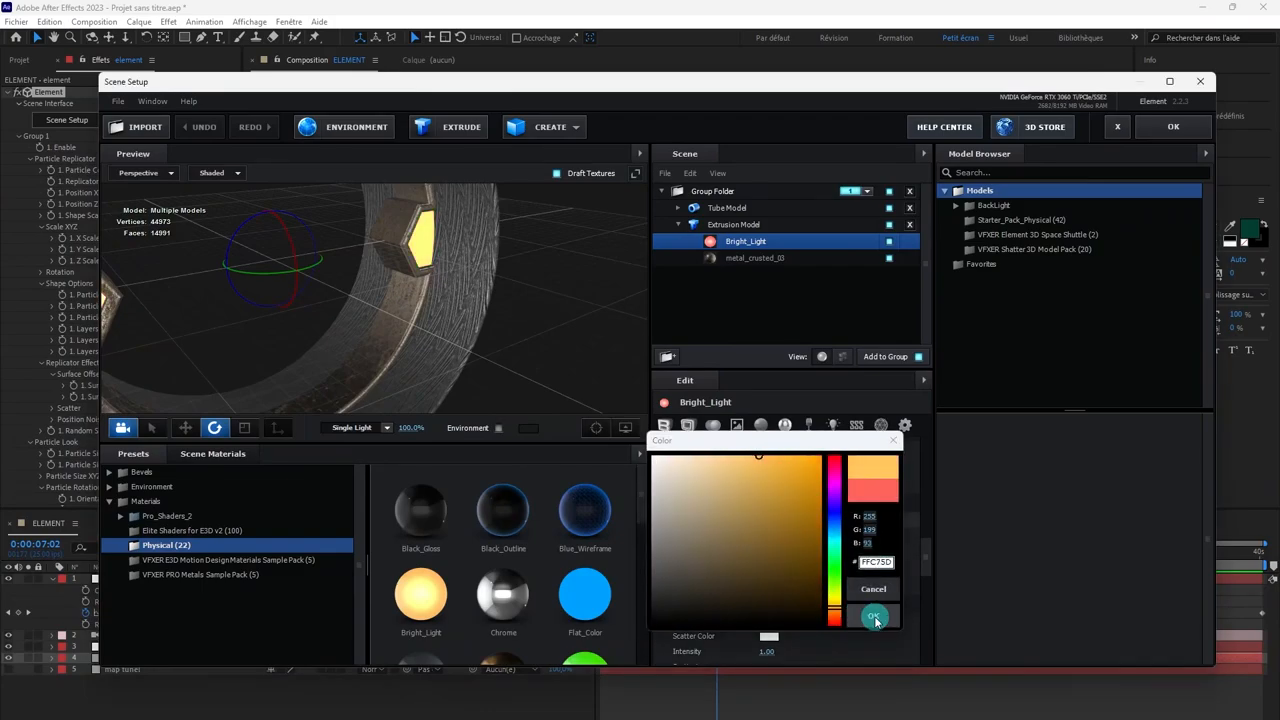
{"action": "left_click", "coordinate": [872, 615]}
{"action": "left_click", "coordinate": [1158, 131]}
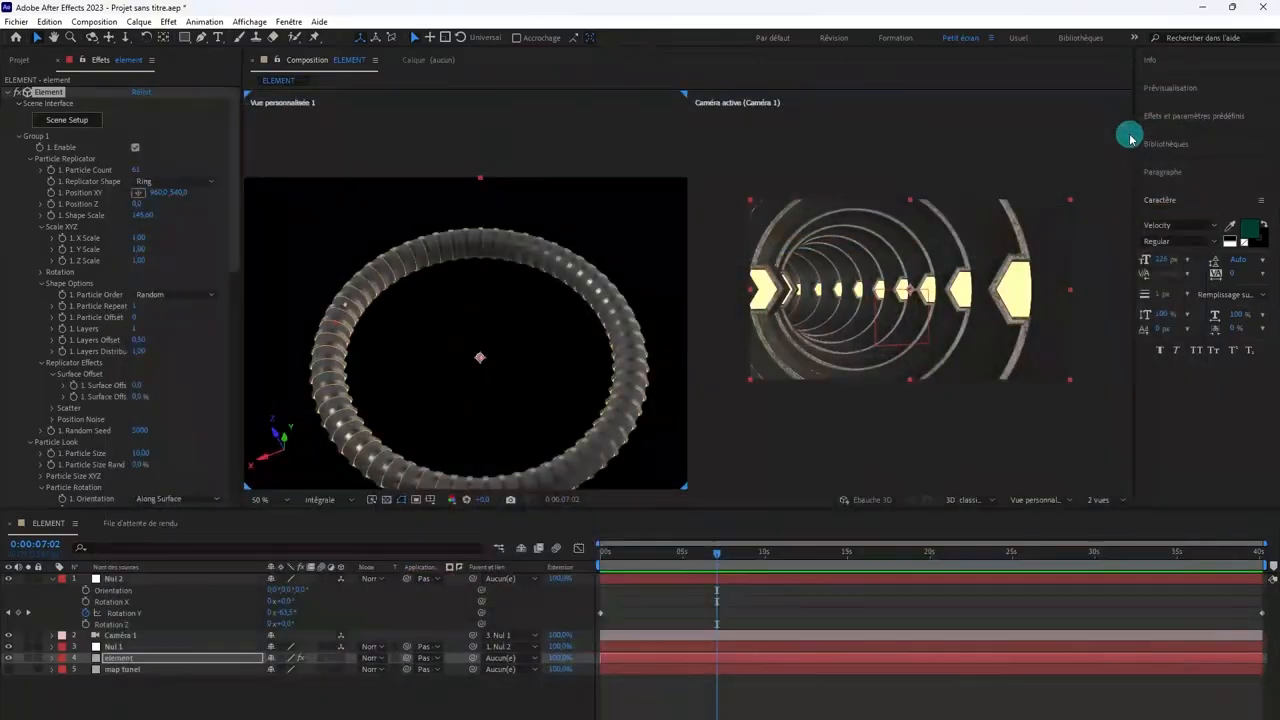
Step: Collapse Element's Particle Replicator, Particle Look and Custom Layers settings, and enable Glow in the render settings
{"action": "left_click", "coordinate": [33, 160]}
{"action": "left_click", "coordinate": [31, 159]}
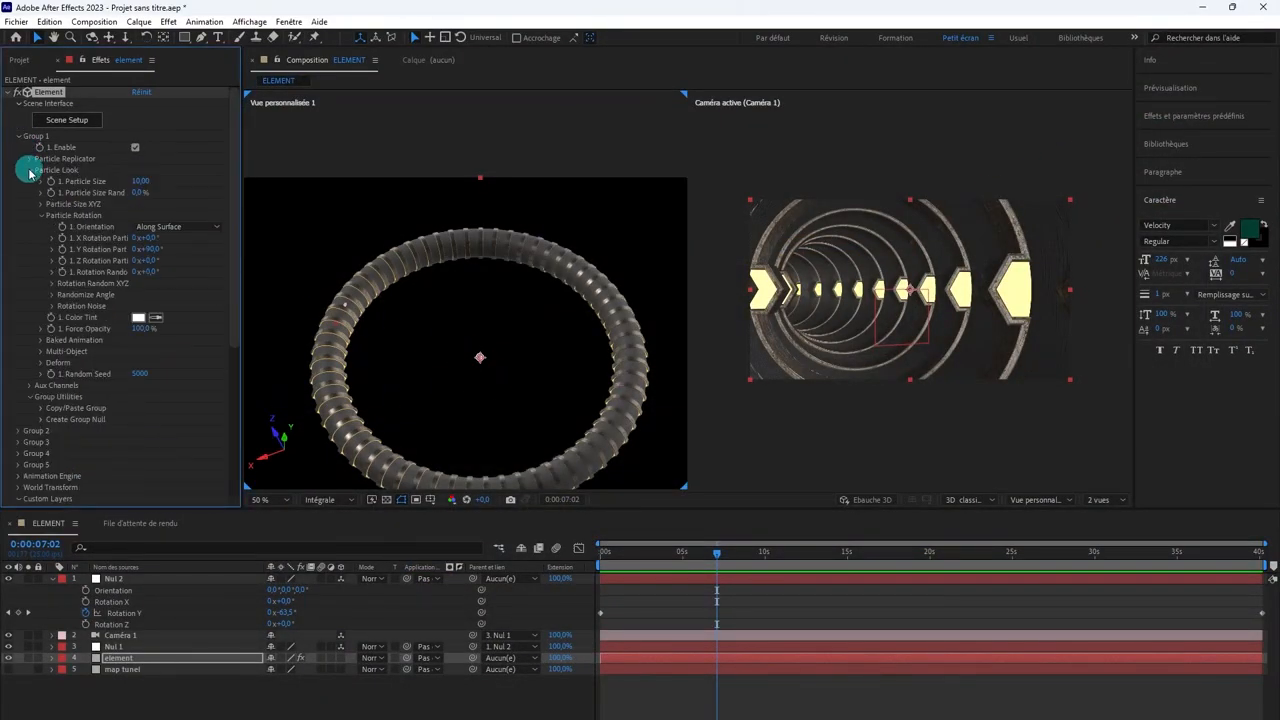
{"action": "left_click", "coordinate": [30, 170]}
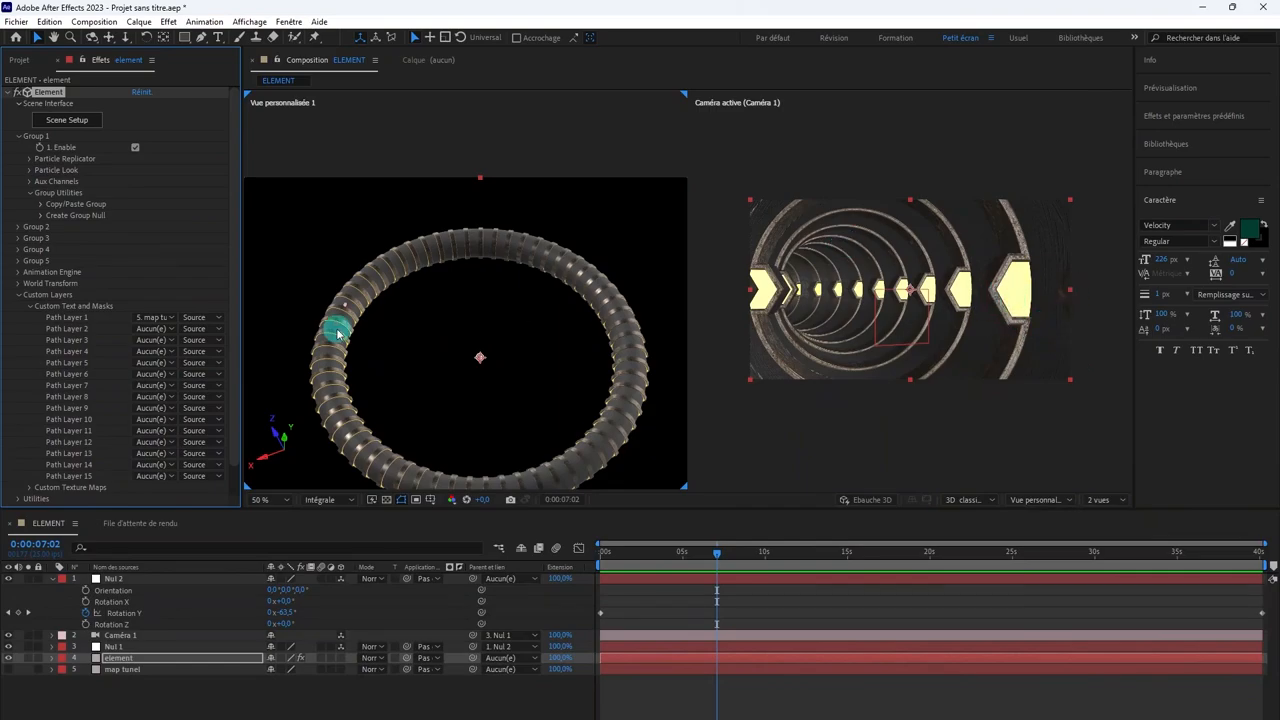
{"action": "left_click", "coordinate": [18, 295]}
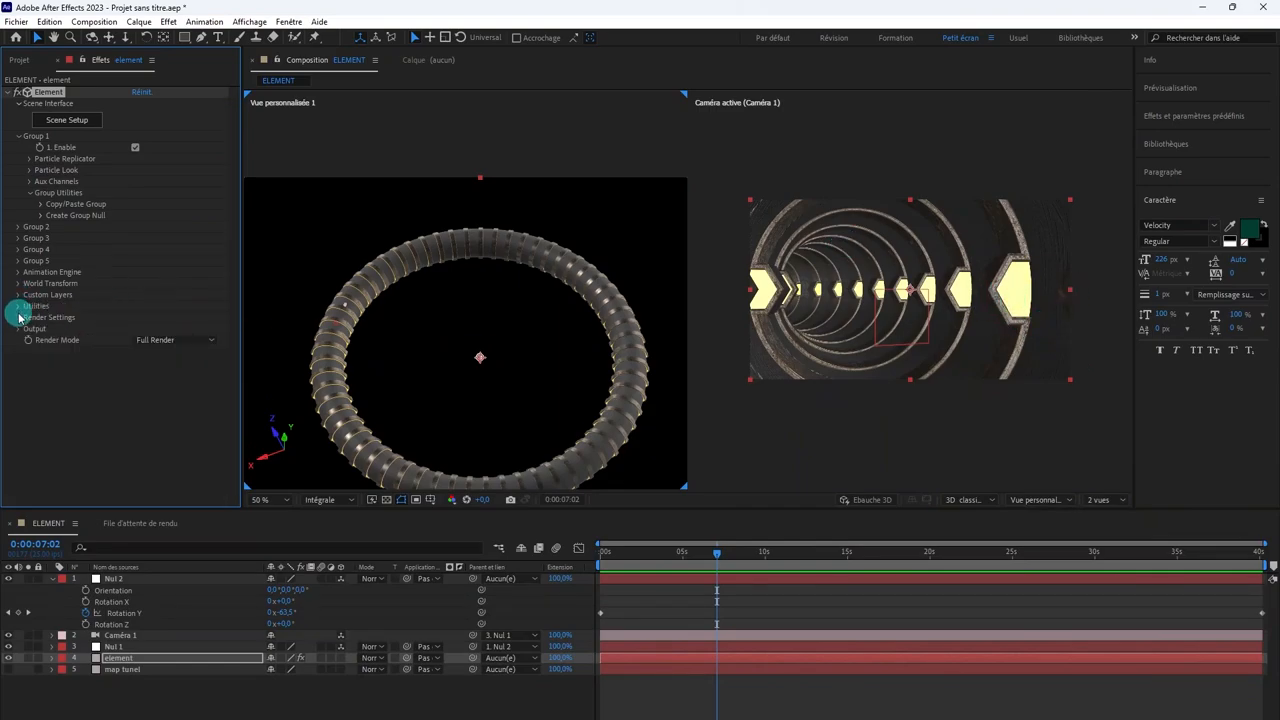
{"action": "left_click", "coordinate": [18, 318]}
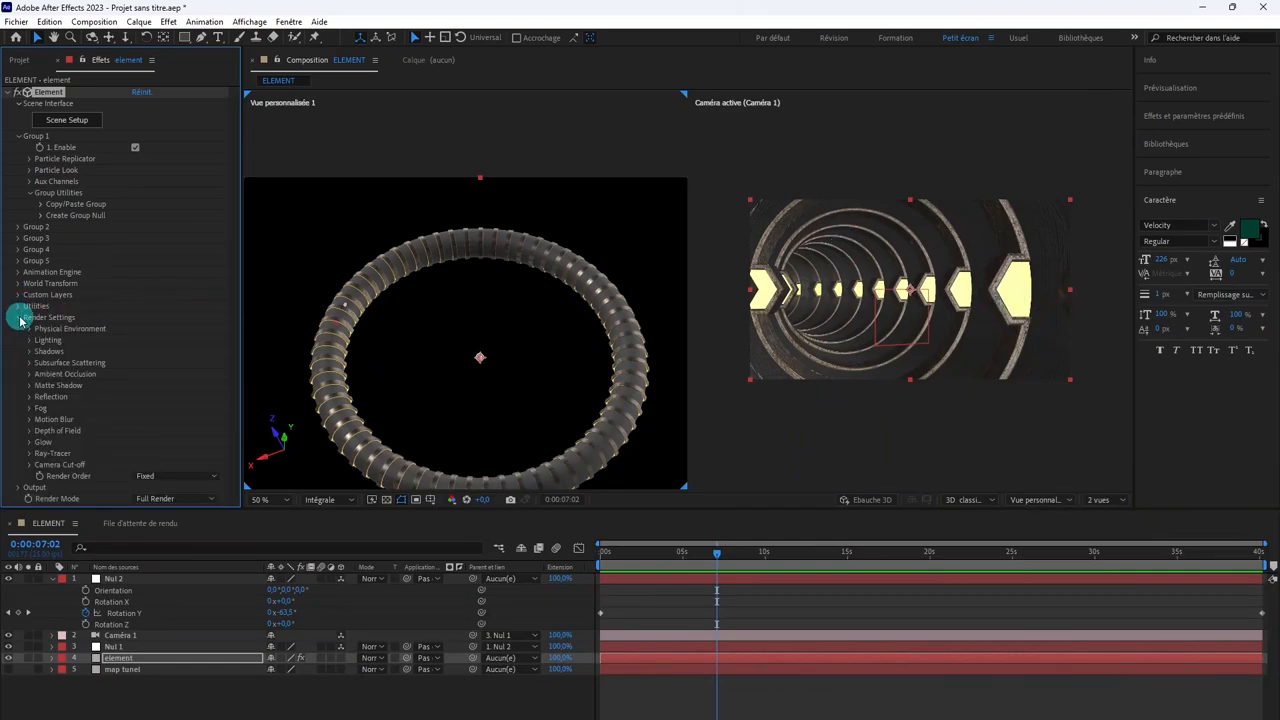
{"action": "left_click", "coordinate": [29, 442]}
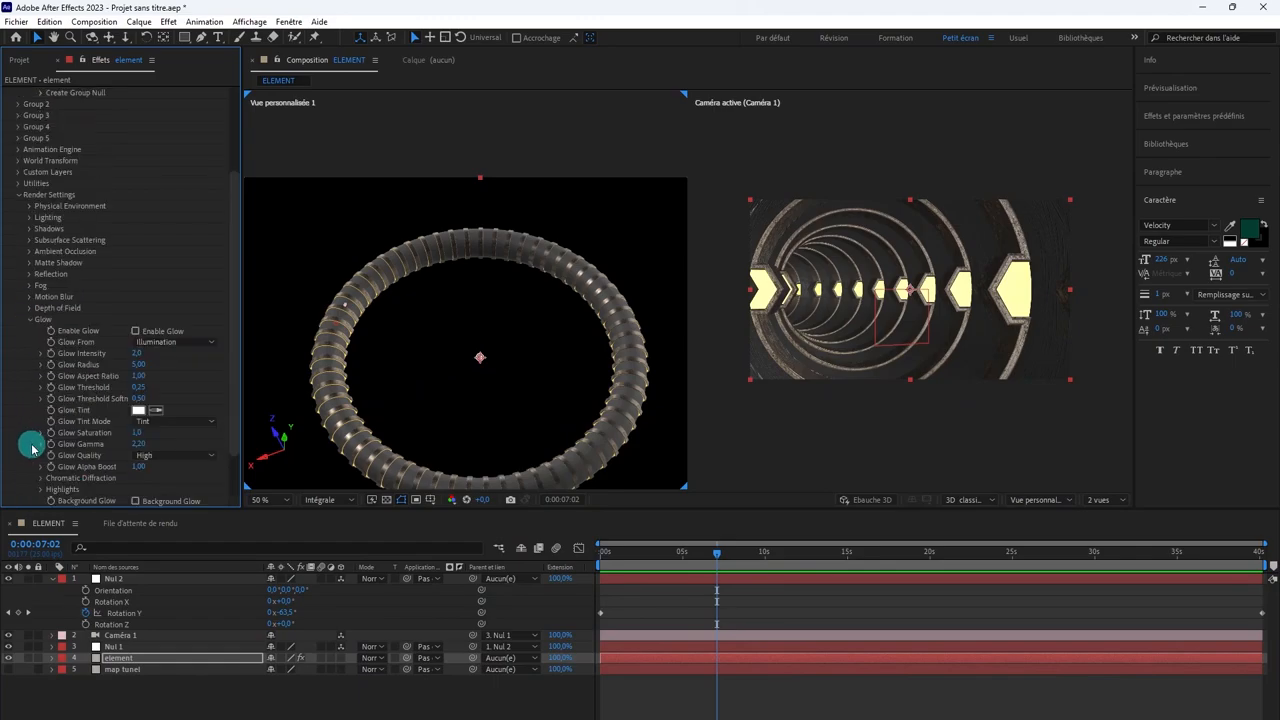
{"action": "left_click", "coordinate": [135, 331]}
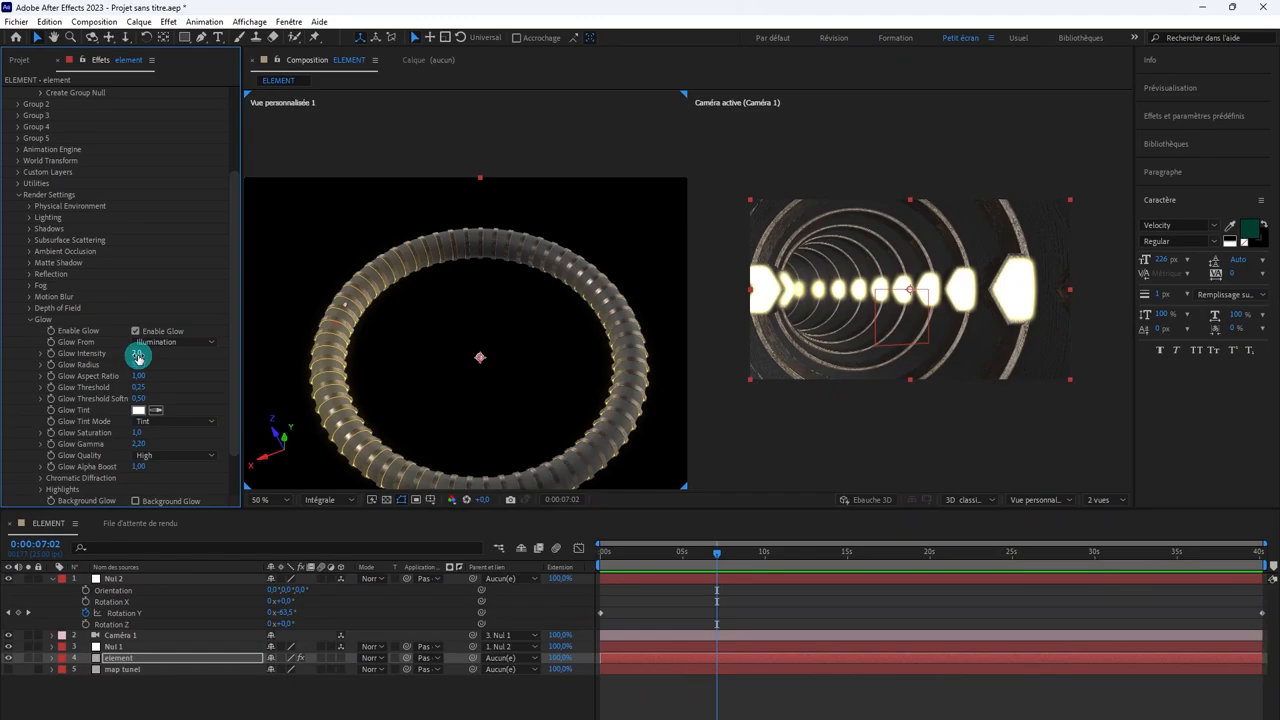
Step: Adjust the glow intensity and increase the glow radius for the tunnel's illuminated panels
{"action": "key", "text": "Return"}
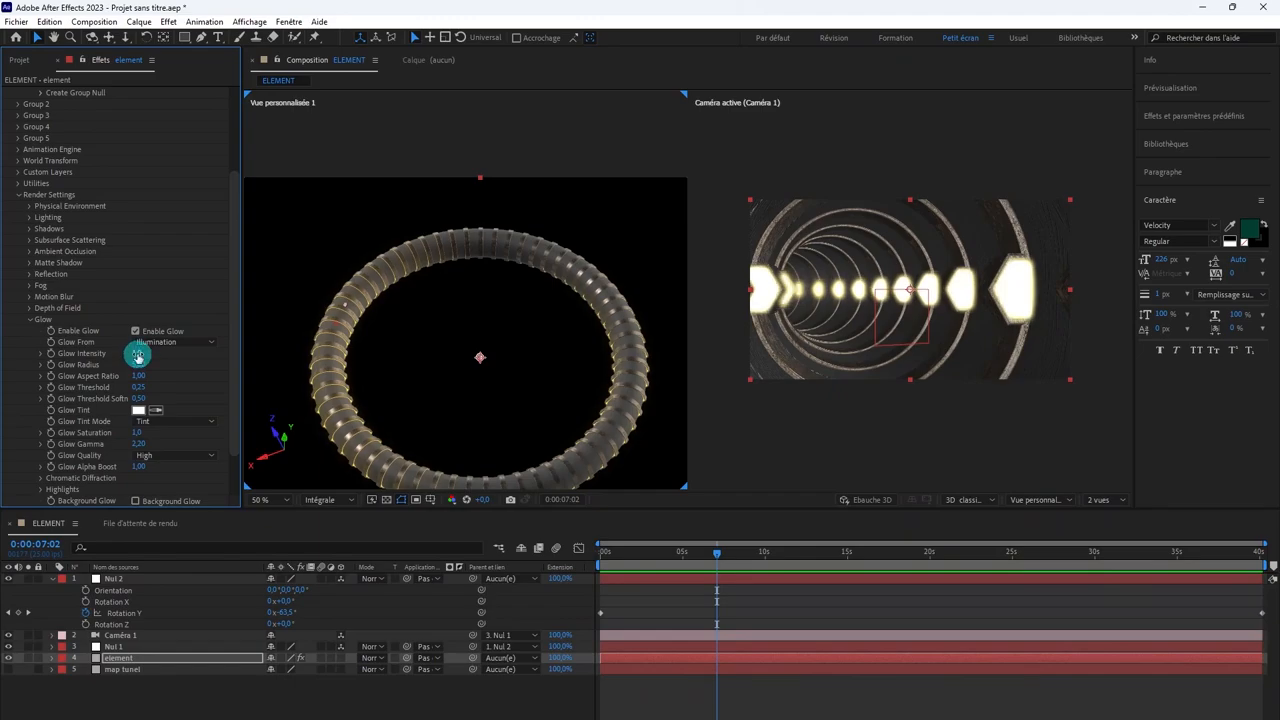
{"action": "left_click", "coordinate": [141, 365]}
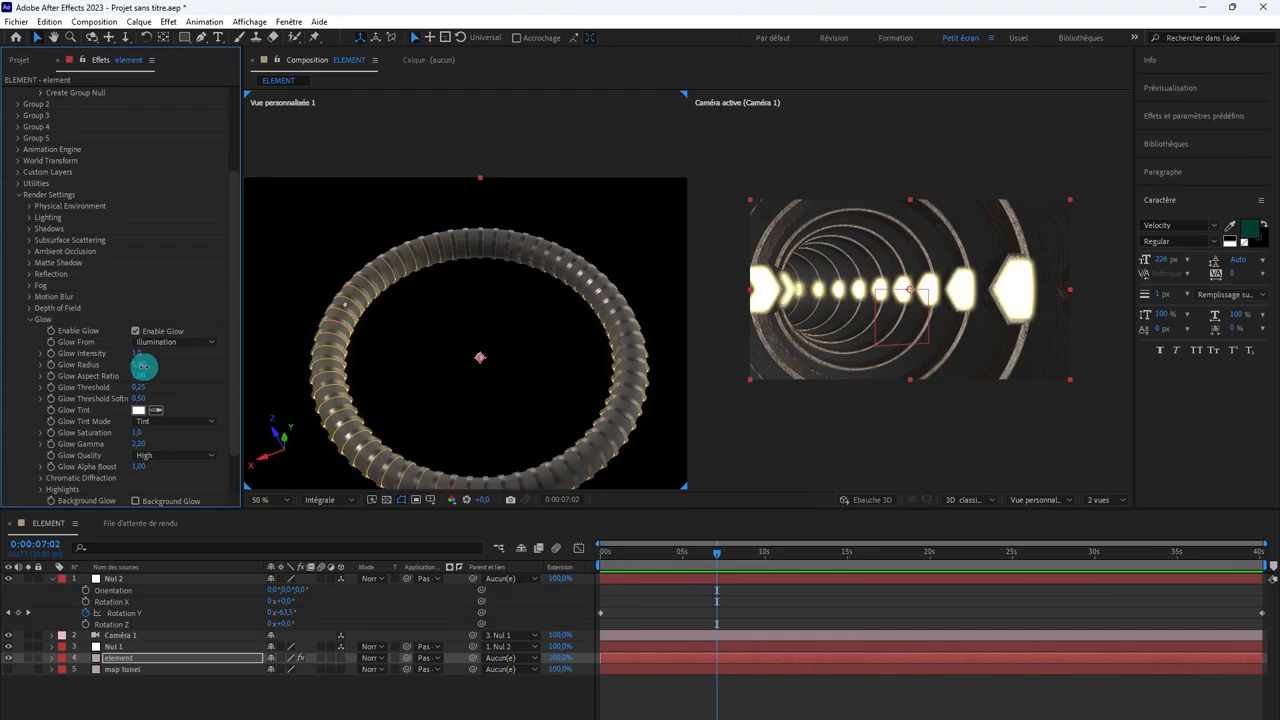
{"action": "left_click_drag", "start_coordinate": [143, 365], "coordinate": [156, 365]}
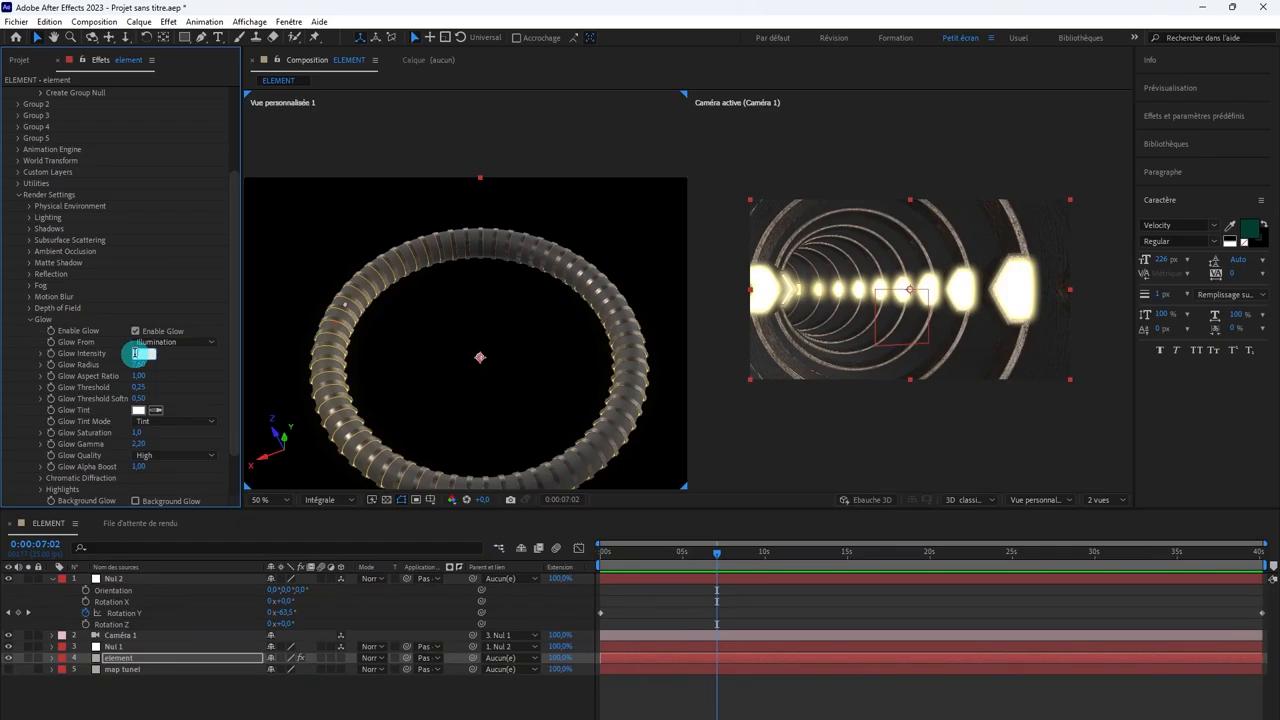
{"action": "key", "text": "Return"}
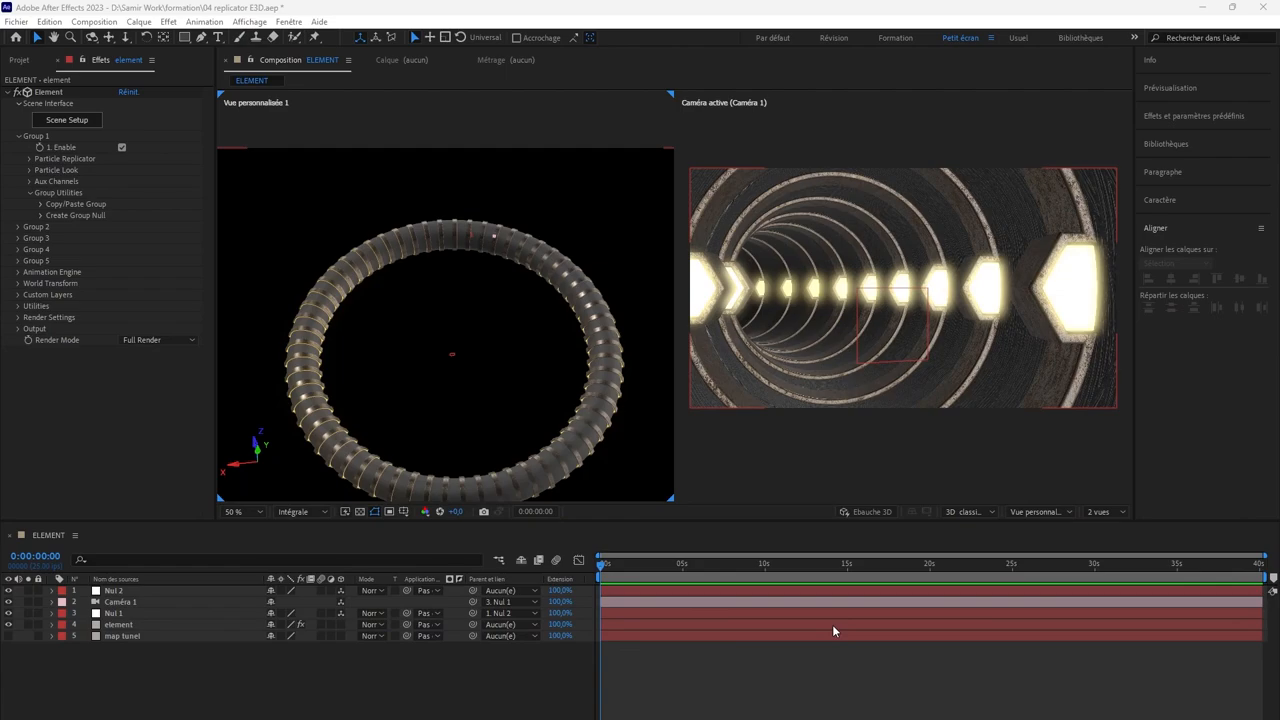
Step: Add a light layer of type Ponctuelle named Point Lumière 1 to the ELEMENT composition
{"action": "right_click", "coordinate": [686, 491]}
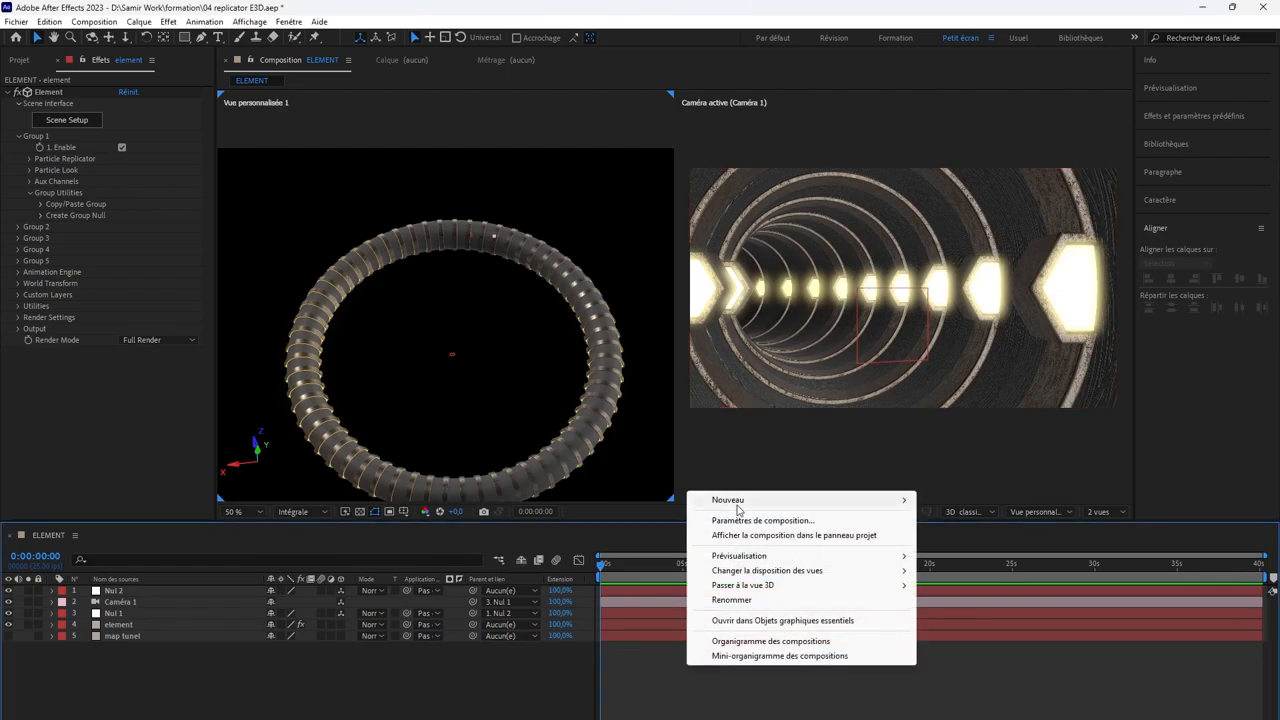
{"action": "mouse_move", "coordinate": [737, 499]}
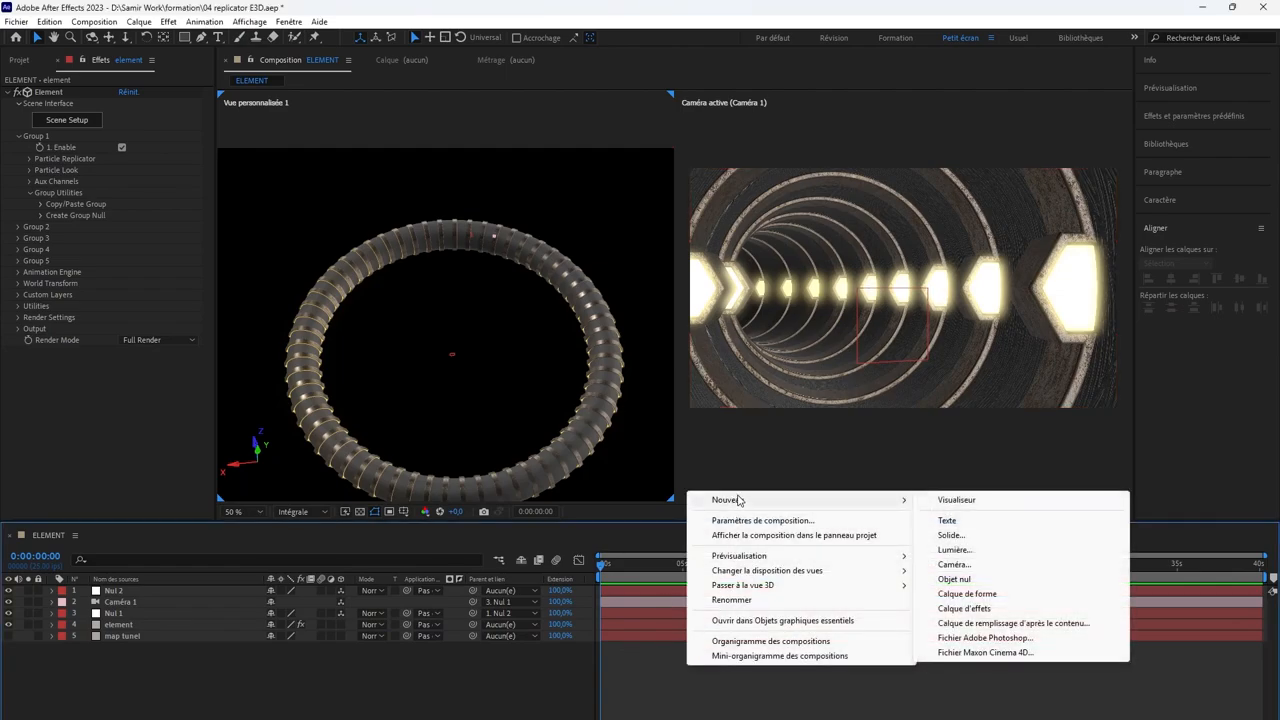
{"action": "left_click", "coordinate": [953, 550]}
{"action": "left_click", "coordinate": [674, 264]}
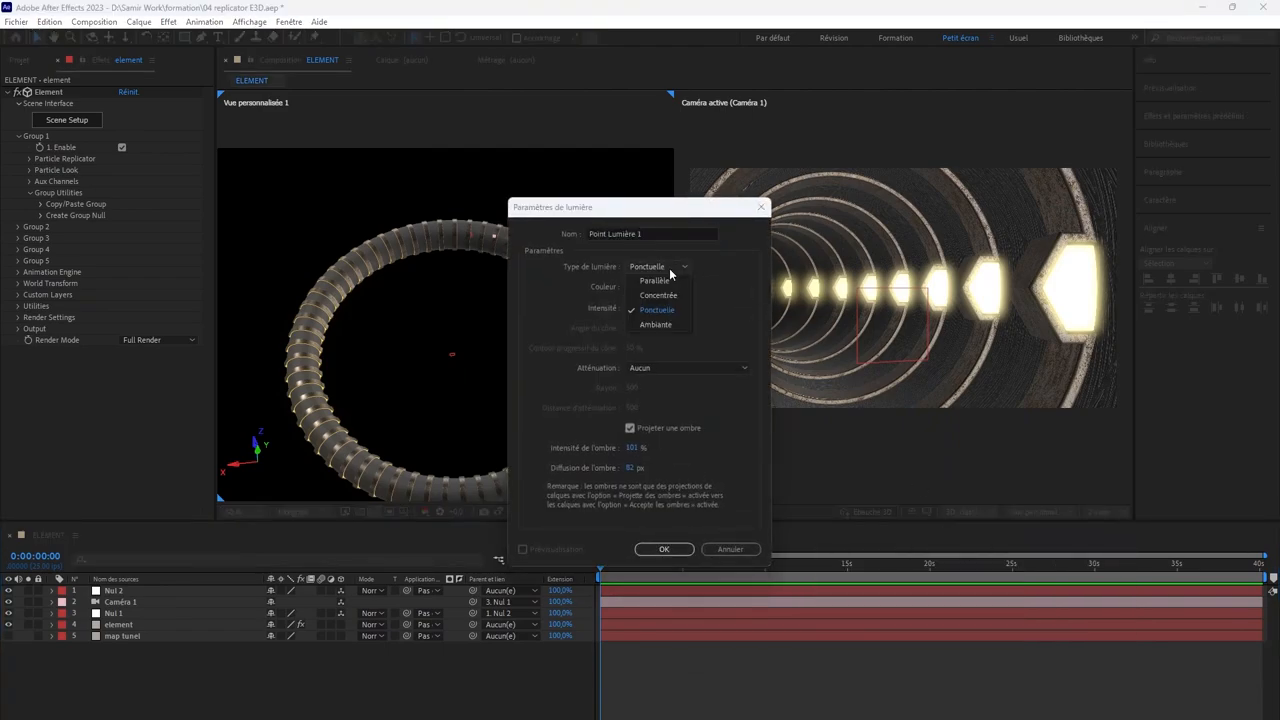
{"action": "left_click", "coordinate": [666, 309]}
{"action": "left_click", "coordinate": [664, 549]}
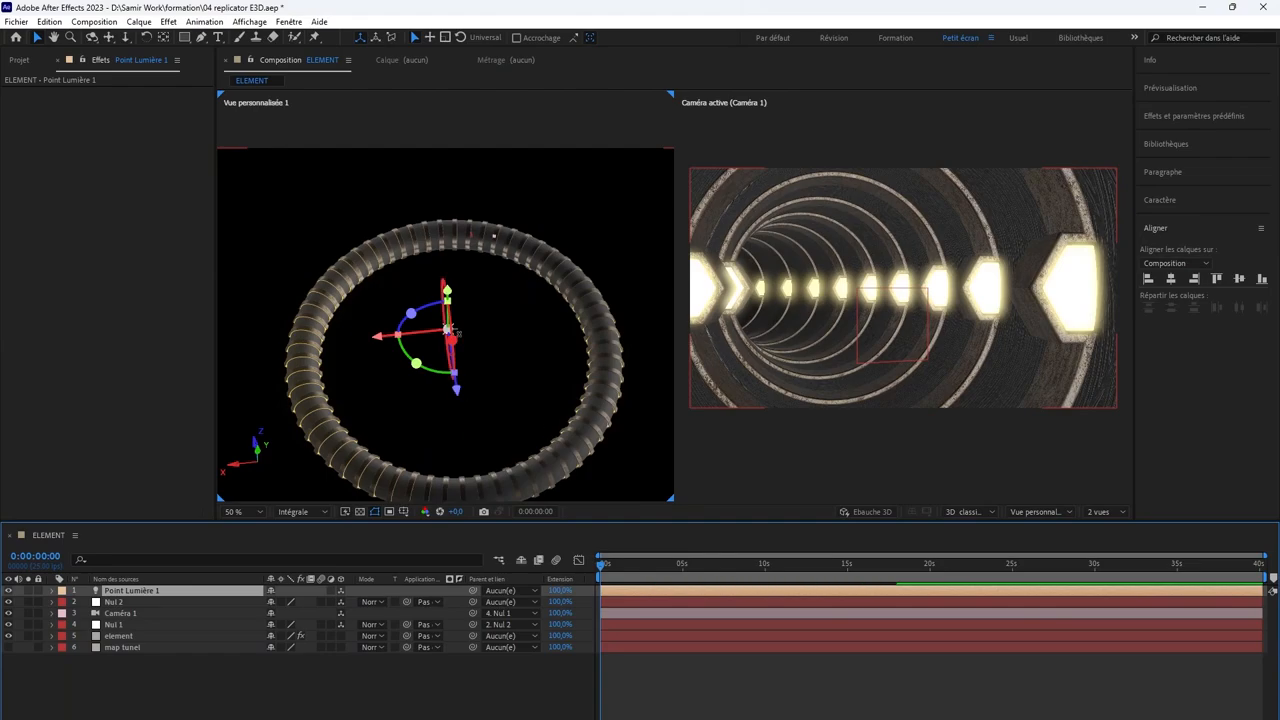
Step: Move the point light from the ring's center into the tunnel tube ahead of the camera, and parent it to Nul 2
{"action": "scroll", "coordinate": [485, 340], "scroll_direction": "up", "scroll_amount": 2}
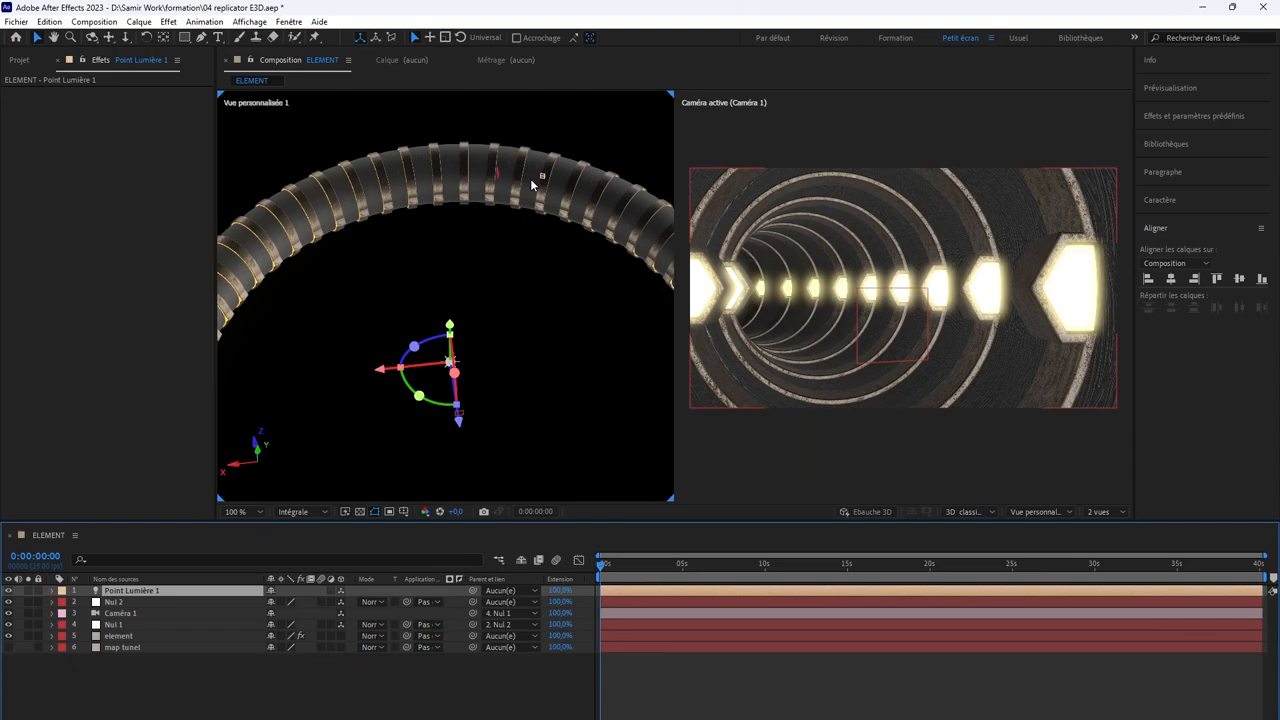
{"action": "left_click_drag", "start_coordinate": [460, 422], "coordinate": [474, 220]}
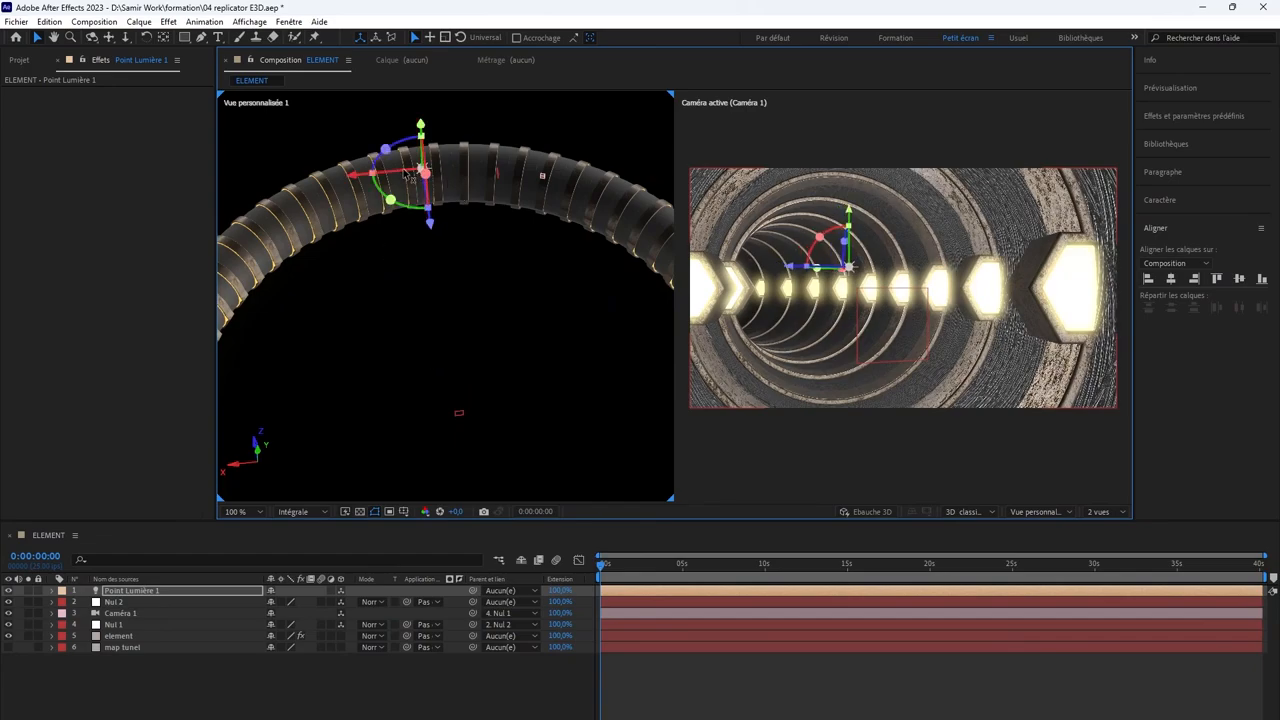
{"action": "left_click_drag", "start_coordinate": [409, 176], "coordinate": [490, 176]}
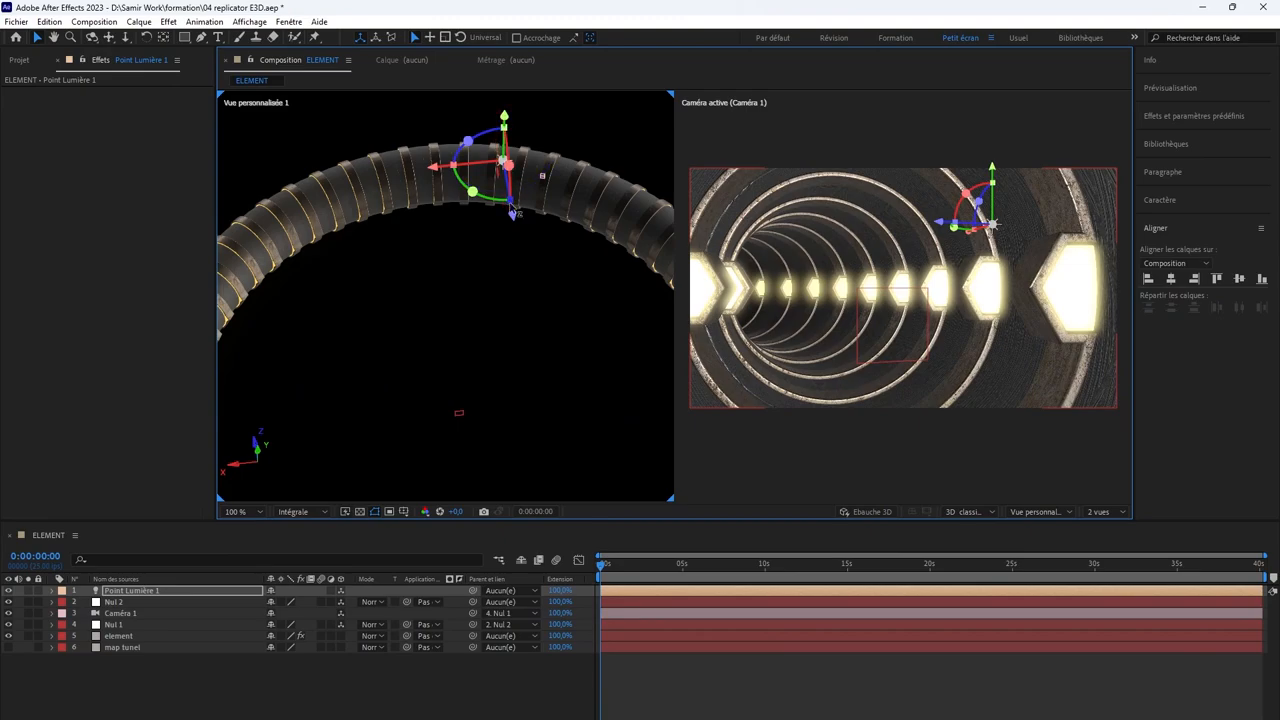
{"action": "left_click_drag", "start_coordinate": [514, 222], "coordinate": [524, 160]}
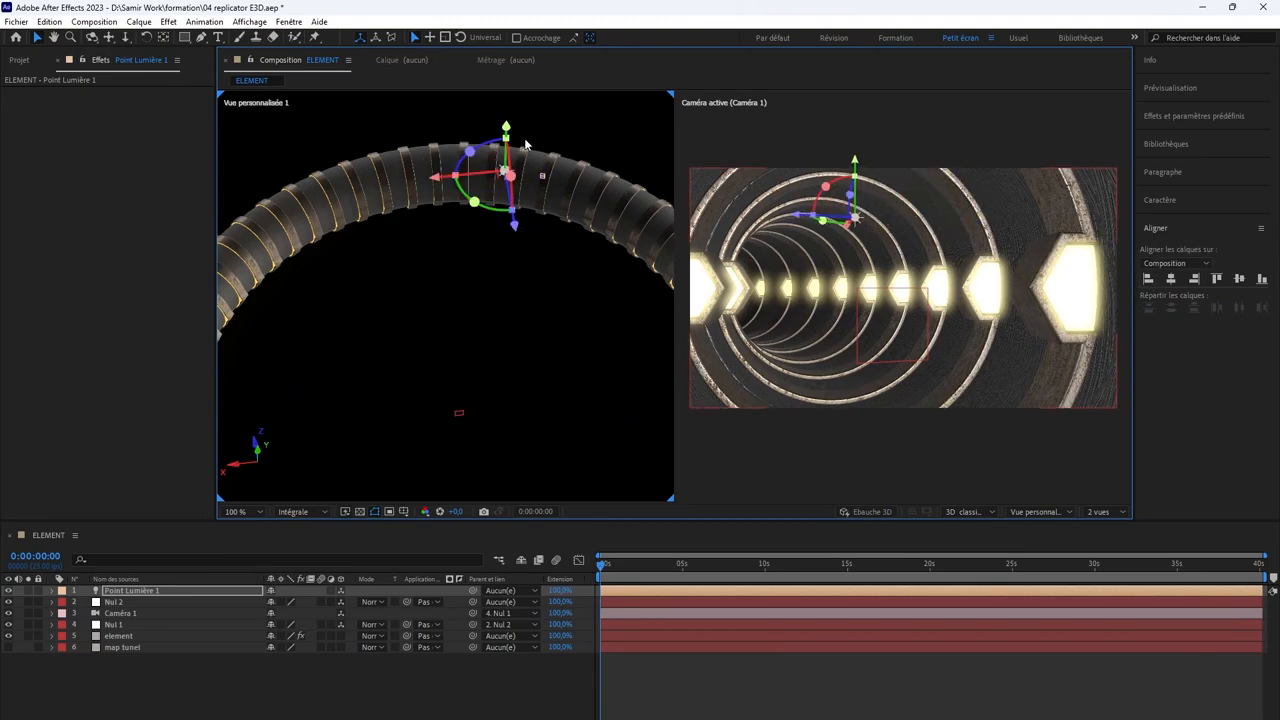
{"action": "left_click_drag", "start_coordinate": [515, 133], "coordinate": [513, 135]}
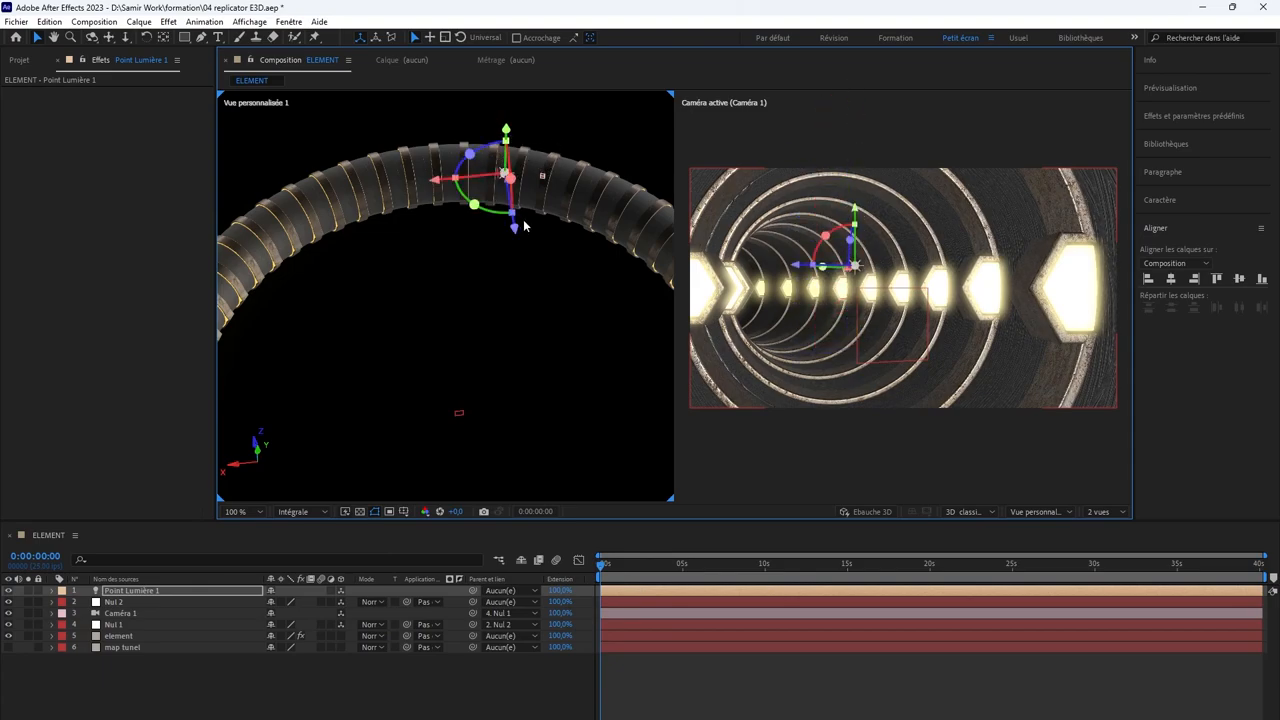
{"action": "left_click_drag", "start_coordinate": [515, 228], "coordinate": [520, 229]}
{"action": "left_click_drag", "start_coordinate": [488, 172], "coordinate": [424, 177]}
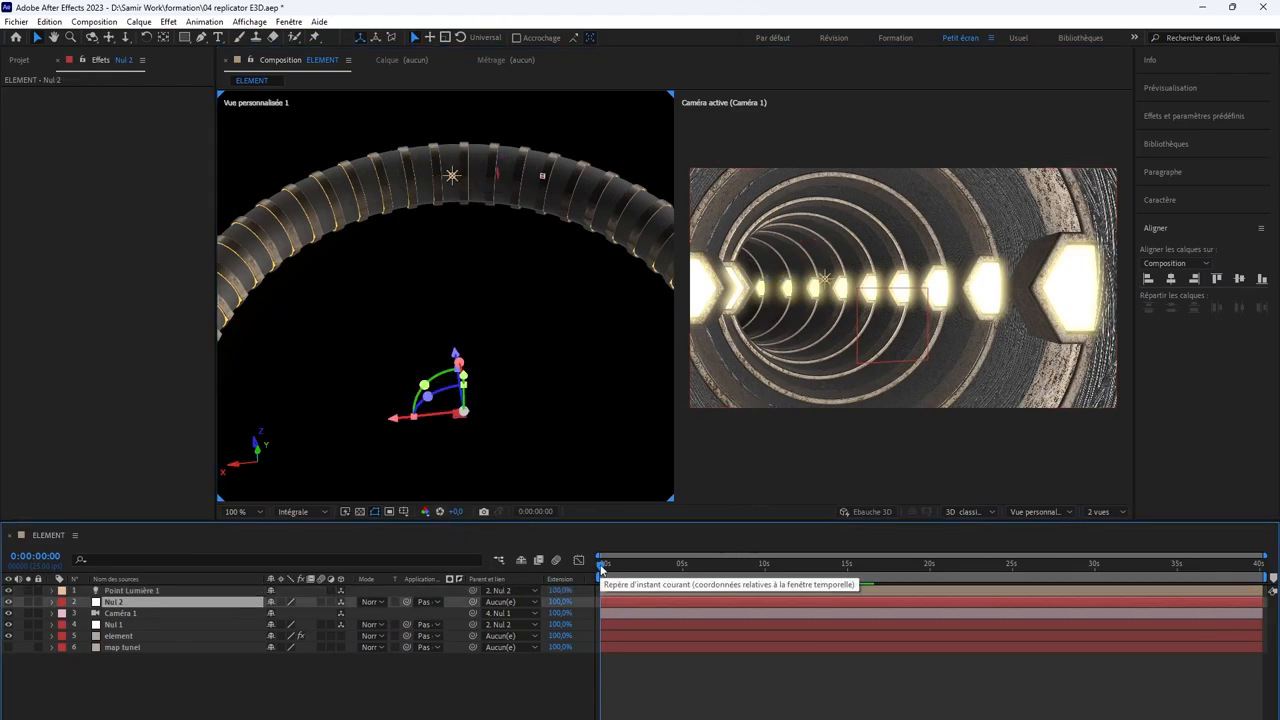
Step: Select the point light and scrub to 0:00:00:17 to check how it travels with the camera
{"action": "left_click", "coordinate": [617, 591]}
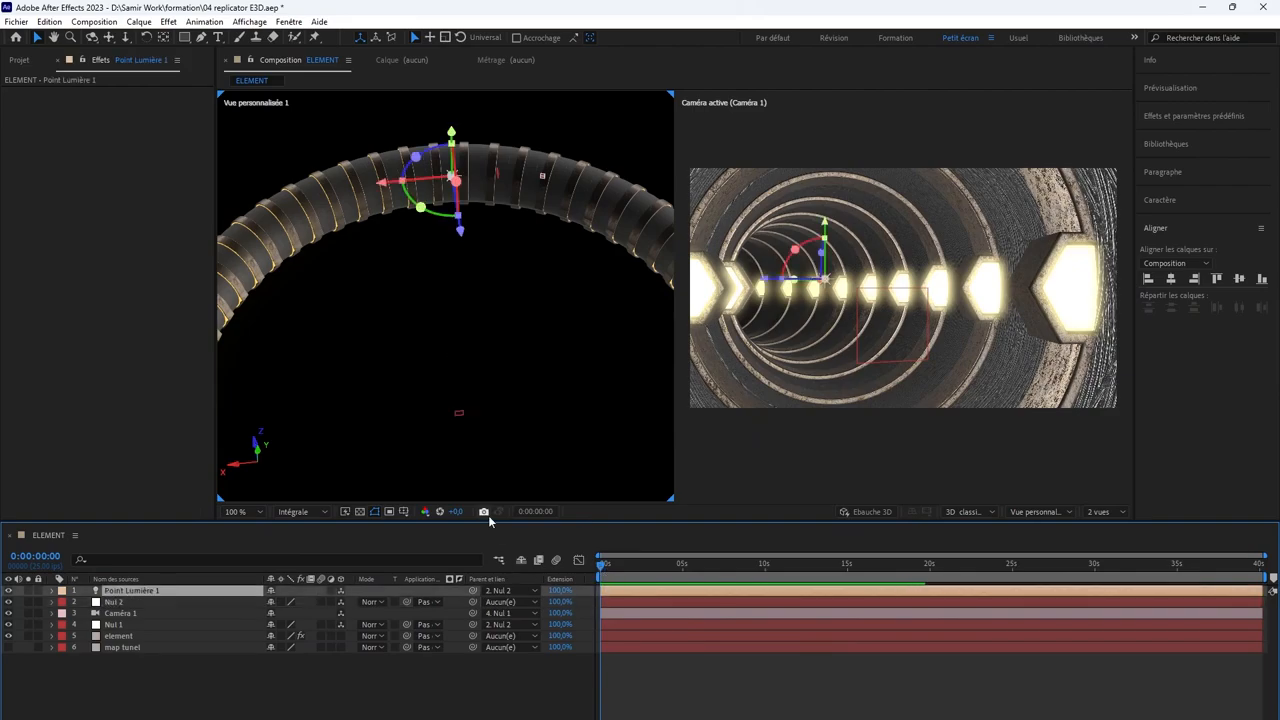
{"action": "left_click_drag", "start_coordinate": [475, 592], "coordinate": [616, 603]}
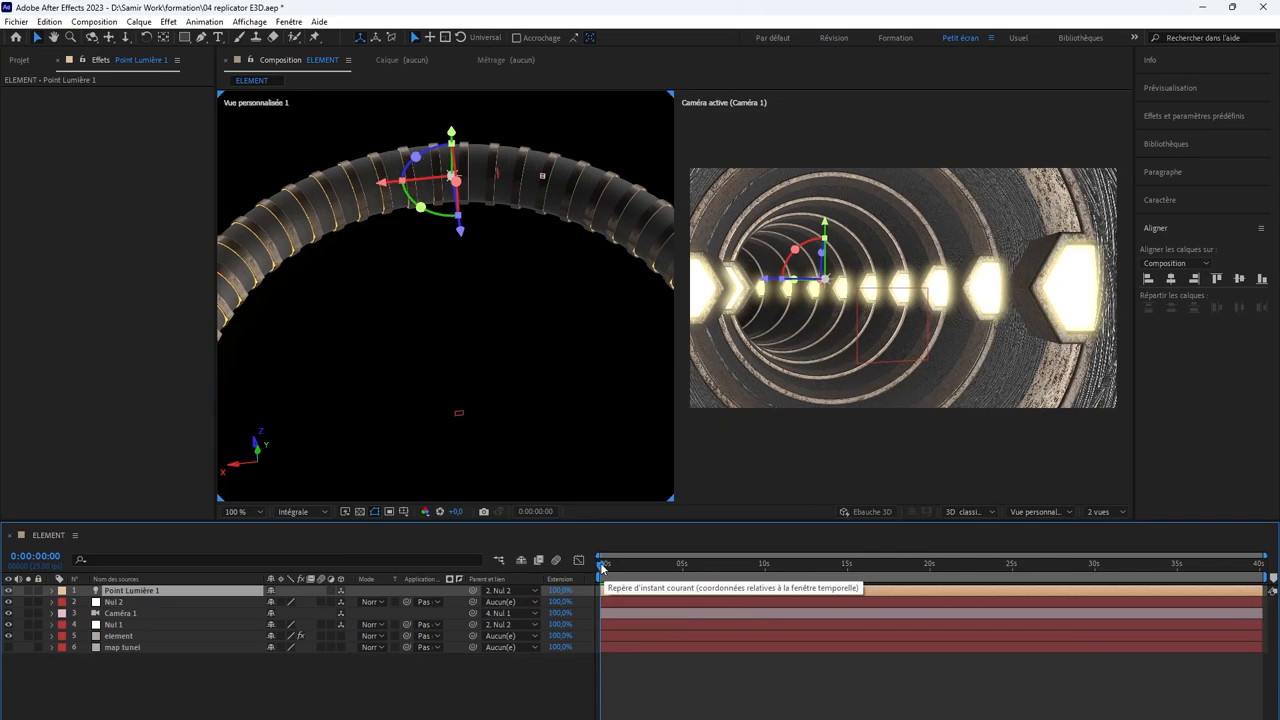
{"action": "left_click", "coordinate": [603, 567]}
{"action": "mouse_move", "coordinate": [603, 567]}
{"action": "left_mouse_down"}
{"action": "mouse_move", "coordinate": [668, 567]}
{"action": "mouse_move", "coordinate": [613, 575]}
{"action": "left_mouse_up"}
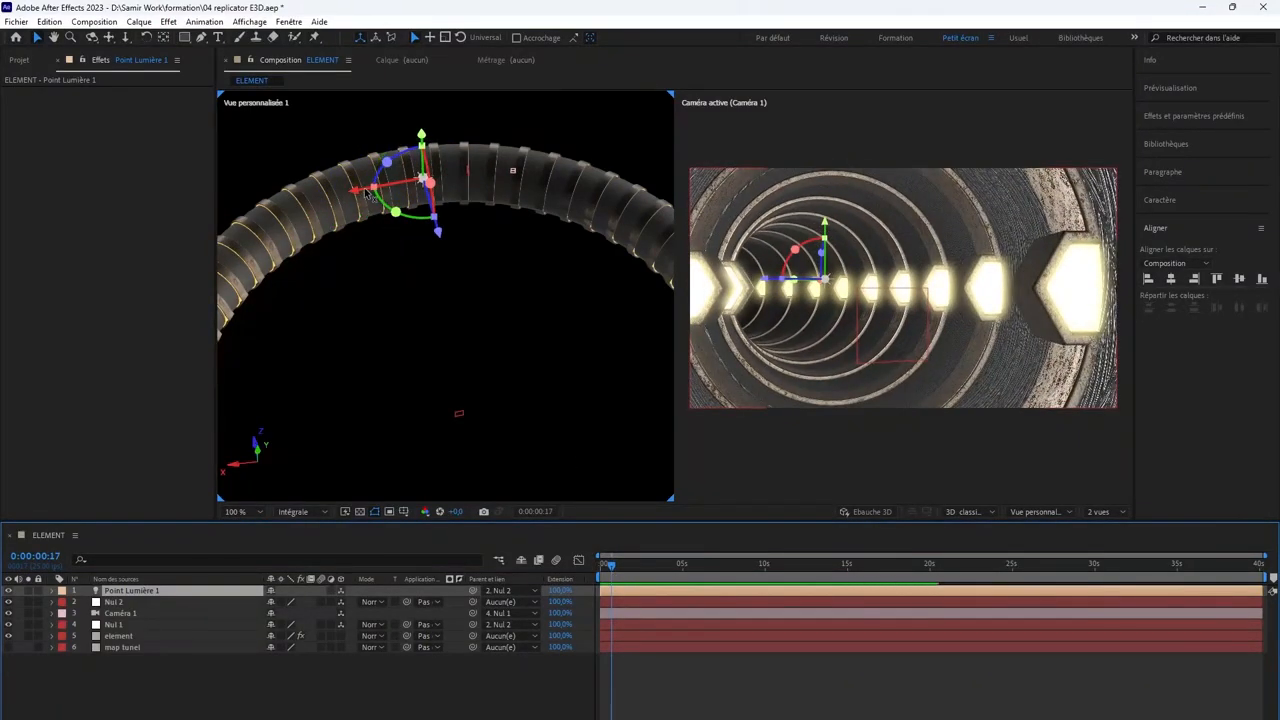
Step: Try the point light farther along the tunnel, bring it back nearer the camera, and return to the first frame
{"action": "left_click_drag", "start_coordinate": [365, 193], "coordinate": [290, 198]}
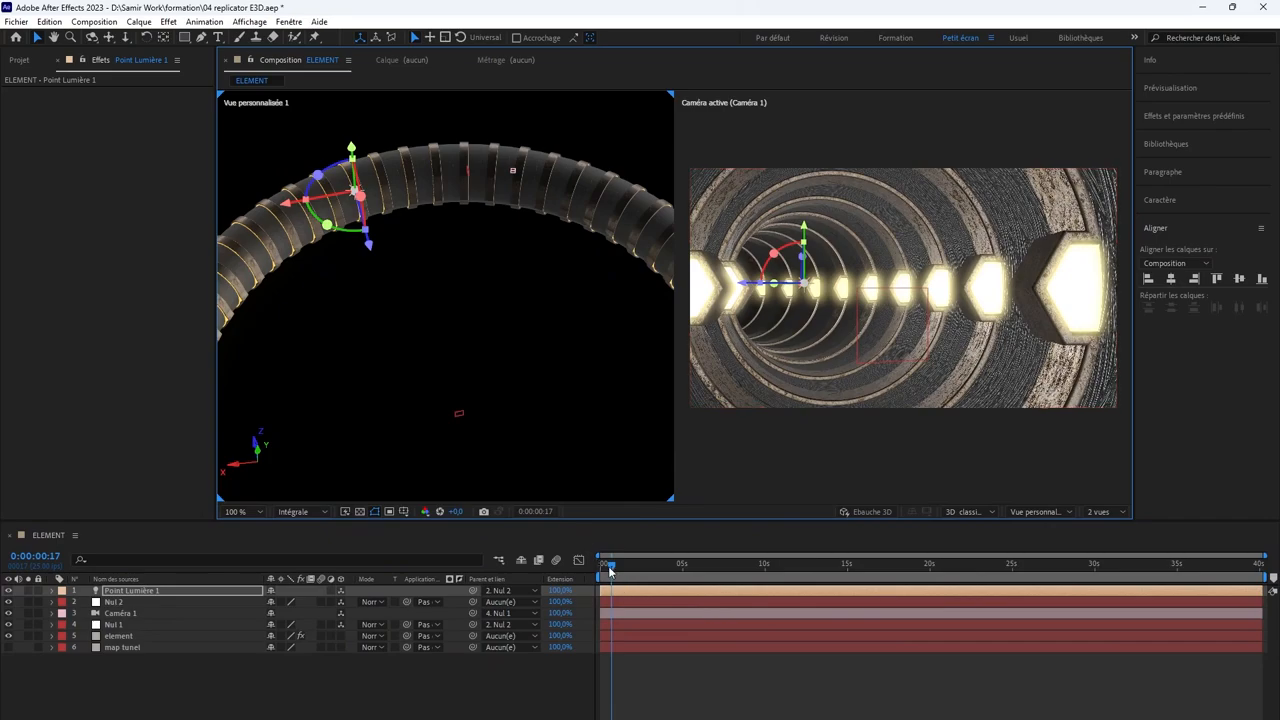
{"action": "left_click_drag", "start_coordinate": [610, 569], "coordinate": [607, 563]}
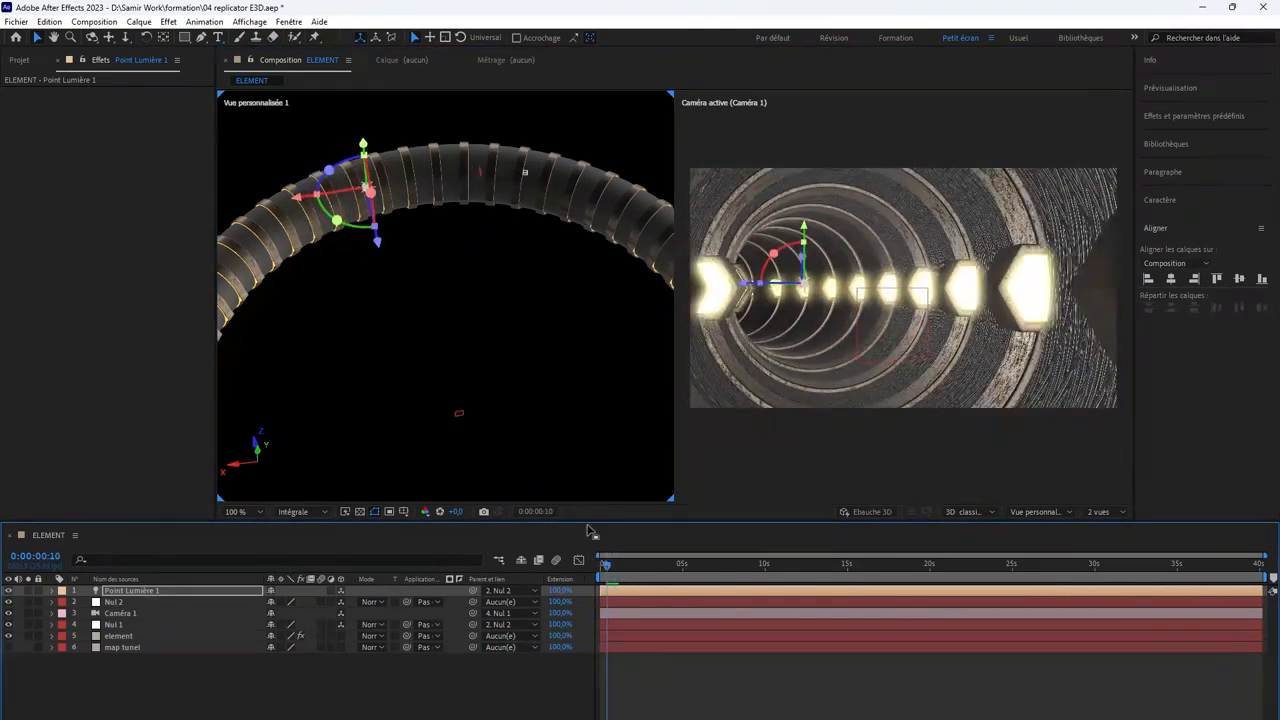
{"action": "left_click_drag", "start_coordinate": [298, 198], "coordinate": [374, 192]}
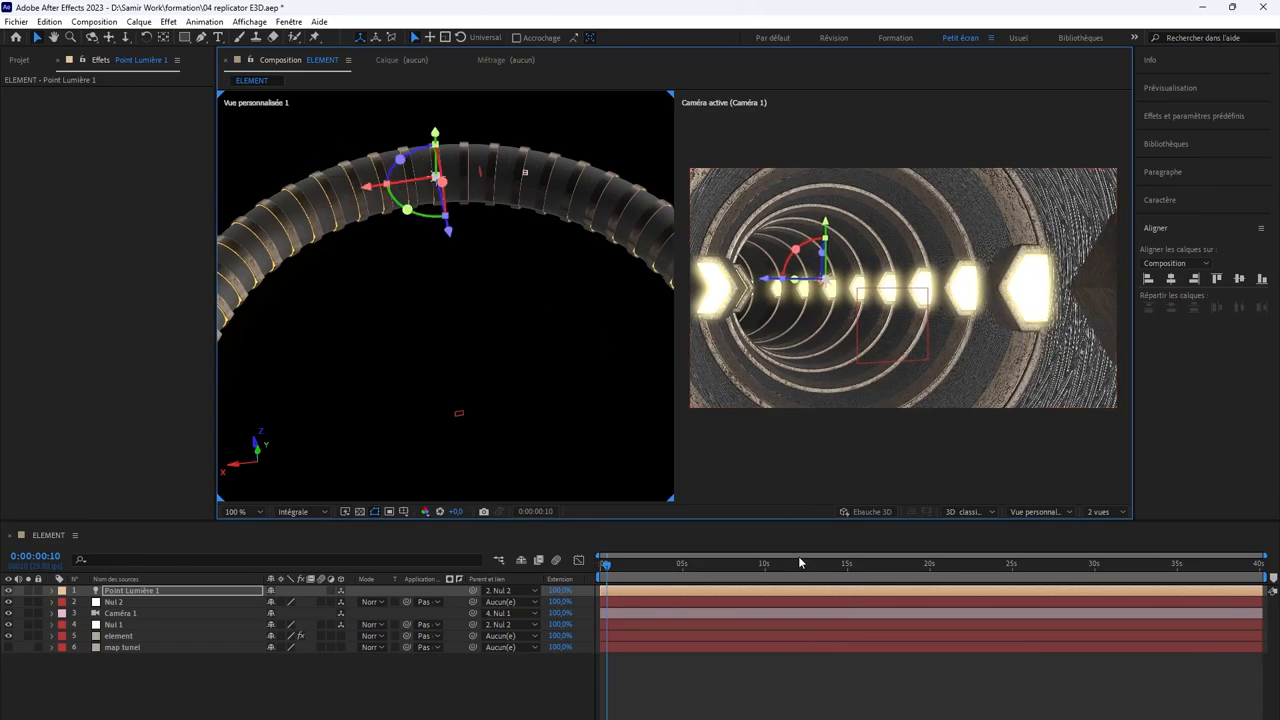
{"action": "mouse_move", "coordinate": [610, 570]}
{"action": "left_mouse_down"}
{"action": "mouse_move", "coordinate": [682, 562]}
{"action": "mouse_move", "coordinate": [582, 540]}
{"action": "mouse_move", "coordinate": [663, 537]}
{"action": "mouse_move", "coordinate": [718, 560]}
{"action": "mouse_move", "coordinate": [595, 560]}
{"action": "left_mouse_up"}
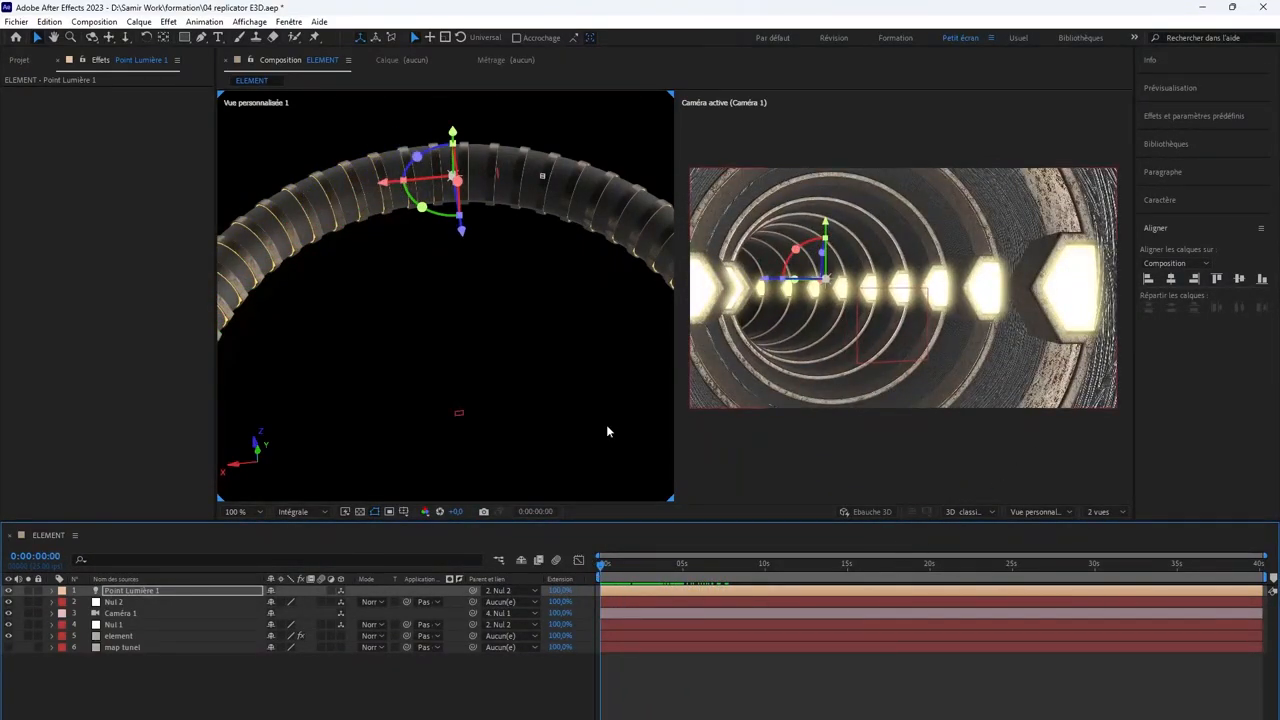
Step: Enable SSAO ambient occlusion in the element layer's render settings, comparing the tunnel with and without it
{"action": "left_click", "coordinate": [127, 603]}
{"action": "left_click", "coordinate": [122, 636]}
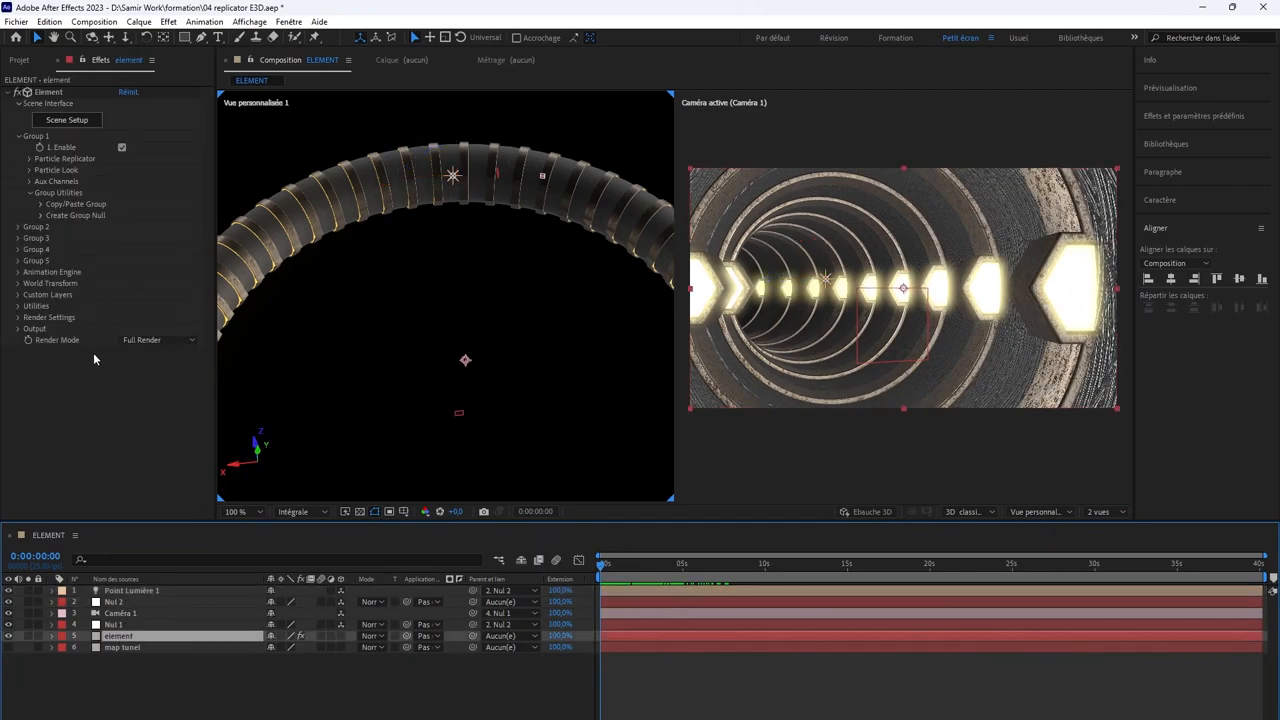
{"action": "left_click", "coordinate": [17, 318]}
{"action": "scroll", "coordinate": [44, 325], "scroll_direction": "down", "scroll_amount": 3}
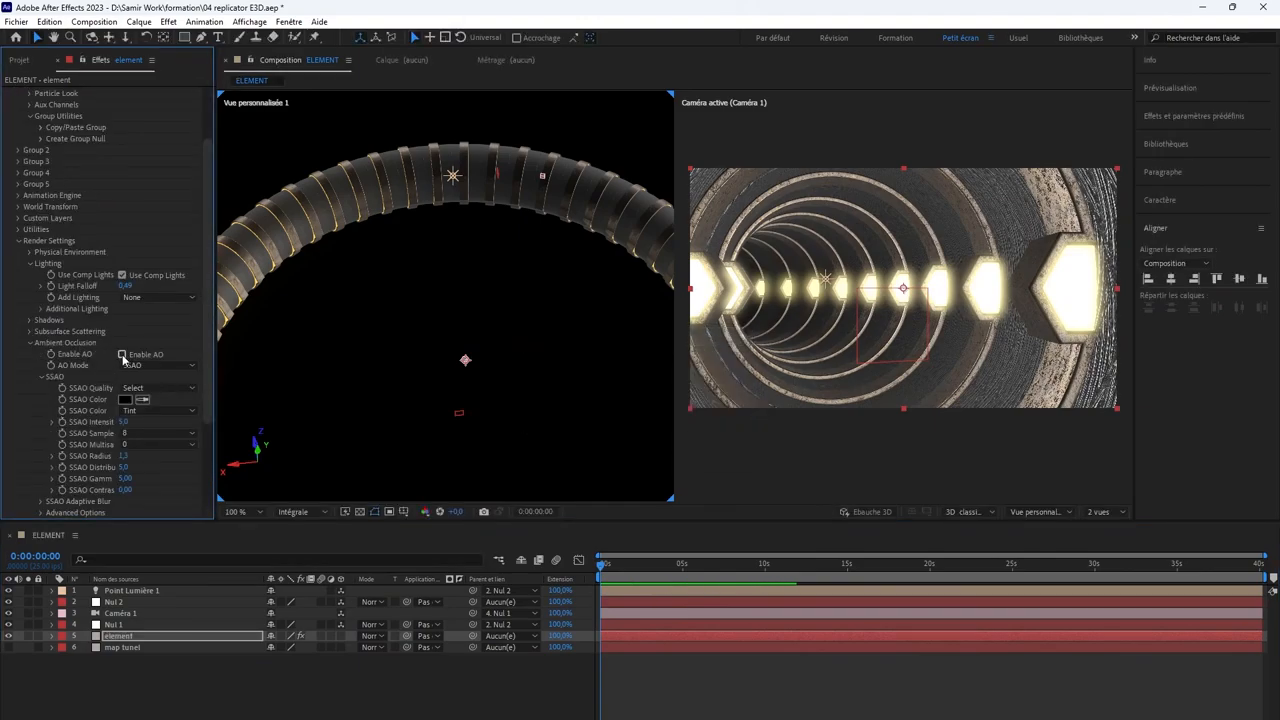
{"action": "left_click", "coordinate": [122, 355]}
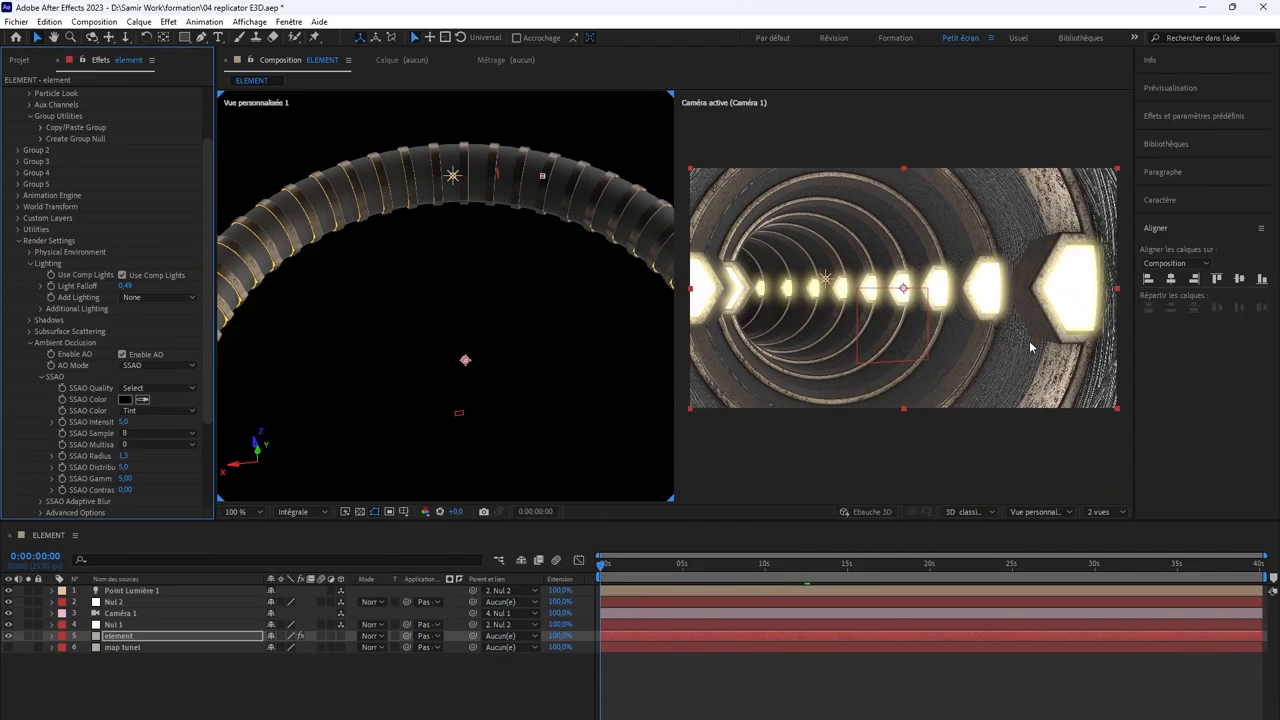
{"action": "left_click", "coordinate": [123, 355]}
{"action": "left_click", "coordinate": [123, 355]}
Step: Set the SSAO intensity to 8 and scrub through the first frames to check the shading, returning to the first frame
{"action": "left_click_drag", "start_coordinate": [128, 422], "coordinate": [142, 422]}
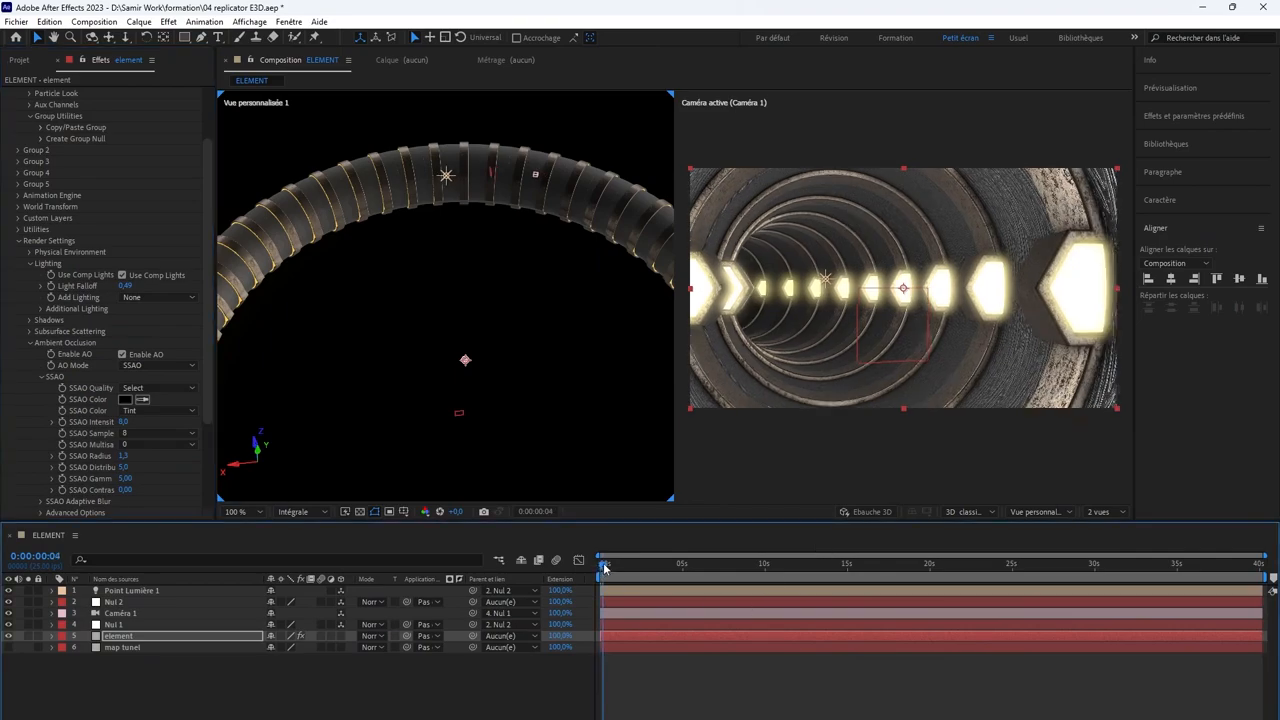
{"action": "mouse_move", "coordinate": [601, 566]}
{"action": "left_mouse_down"}
{"action": "mouse_move", "coordinate": [780, 563]}
{"action": "mouse_move", "coordinate": [586, 561]}
{"action": "left_mouse_up"}
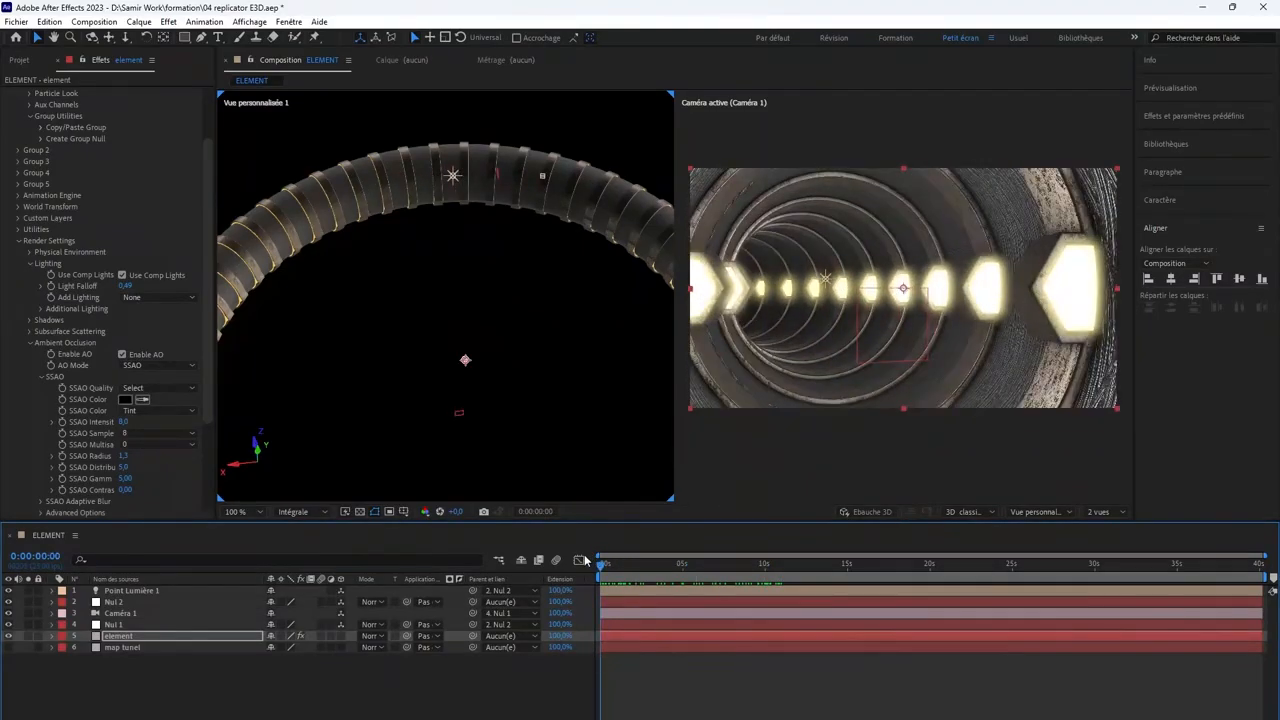
Step: Turn on depth of field in the options of Caméra 1
{"action": "left_click", "coordinate": [621, 614]}
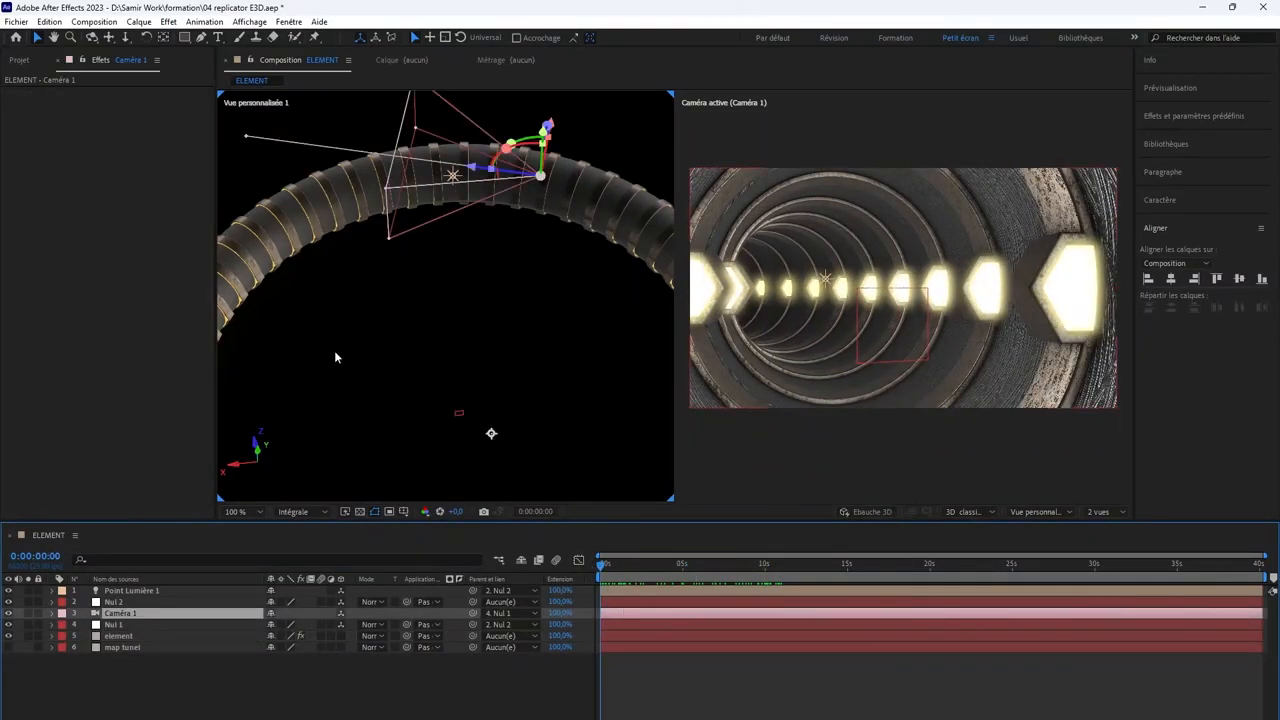
{"action": "left_click", "coordinate": [53, 614]}
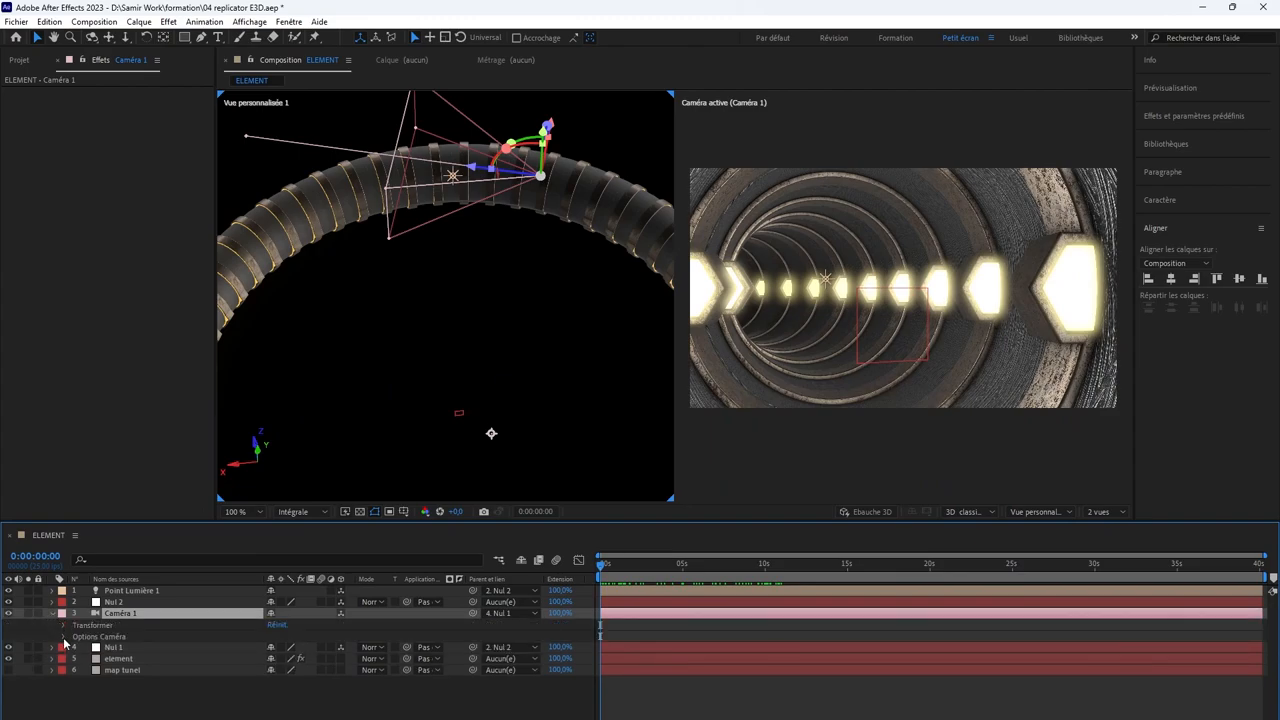
{"action": "left_click", "coordinate": [63, 637]}
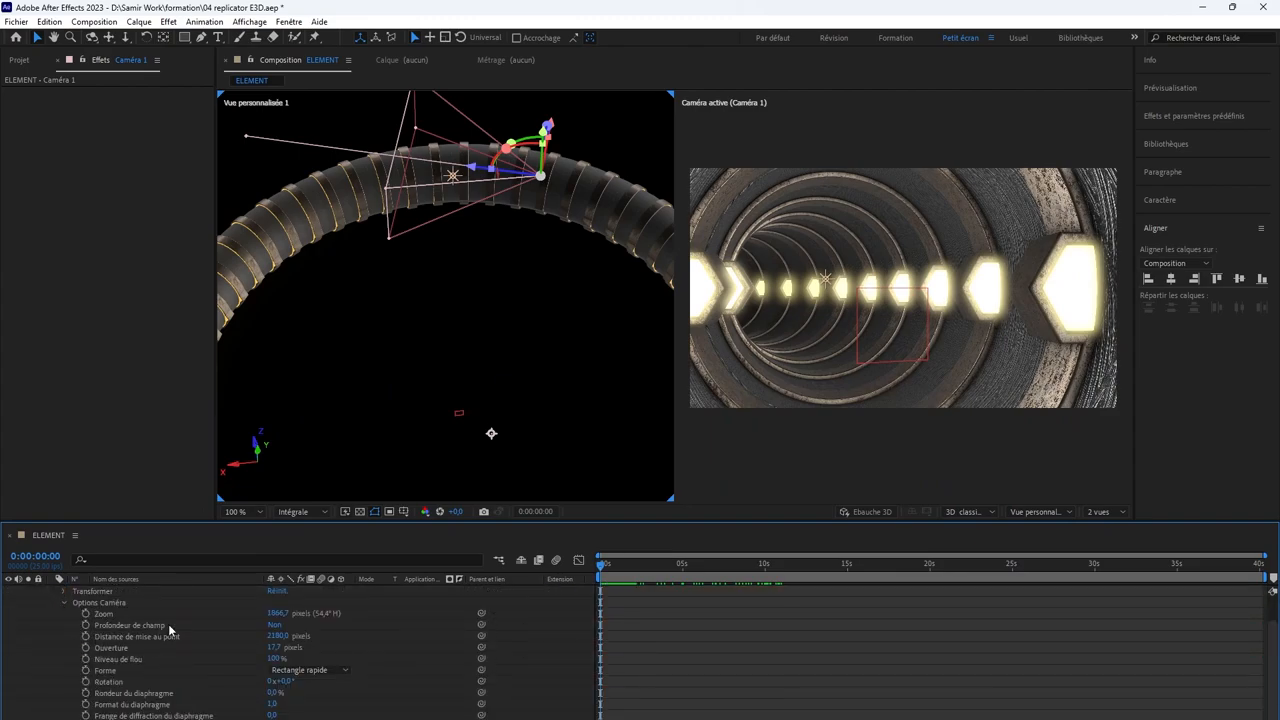
{"action": "left_click", "coordinate": [274, 626]}
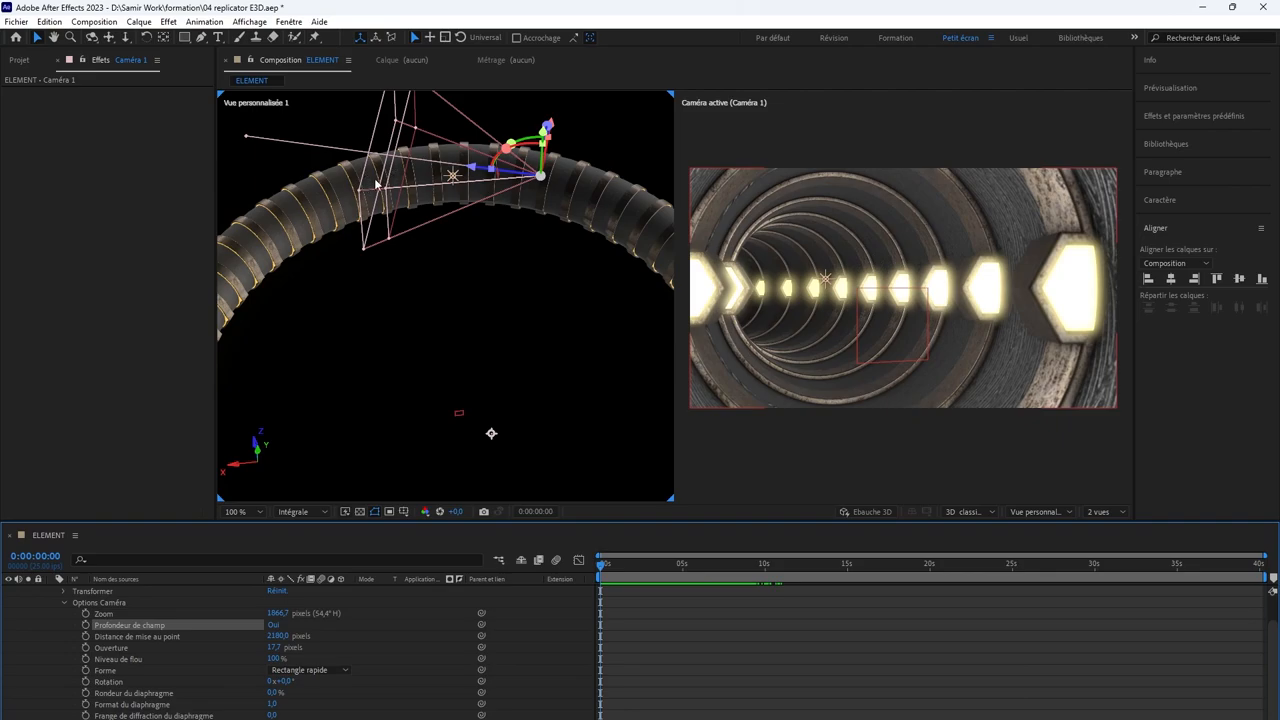
Step: Raise the camera's aperture to 150 pixels to strengthen the blur
{"action": "scroll", "coordinate": [376, 172], "scroll_direction": "up", "scroll_amount": 1}
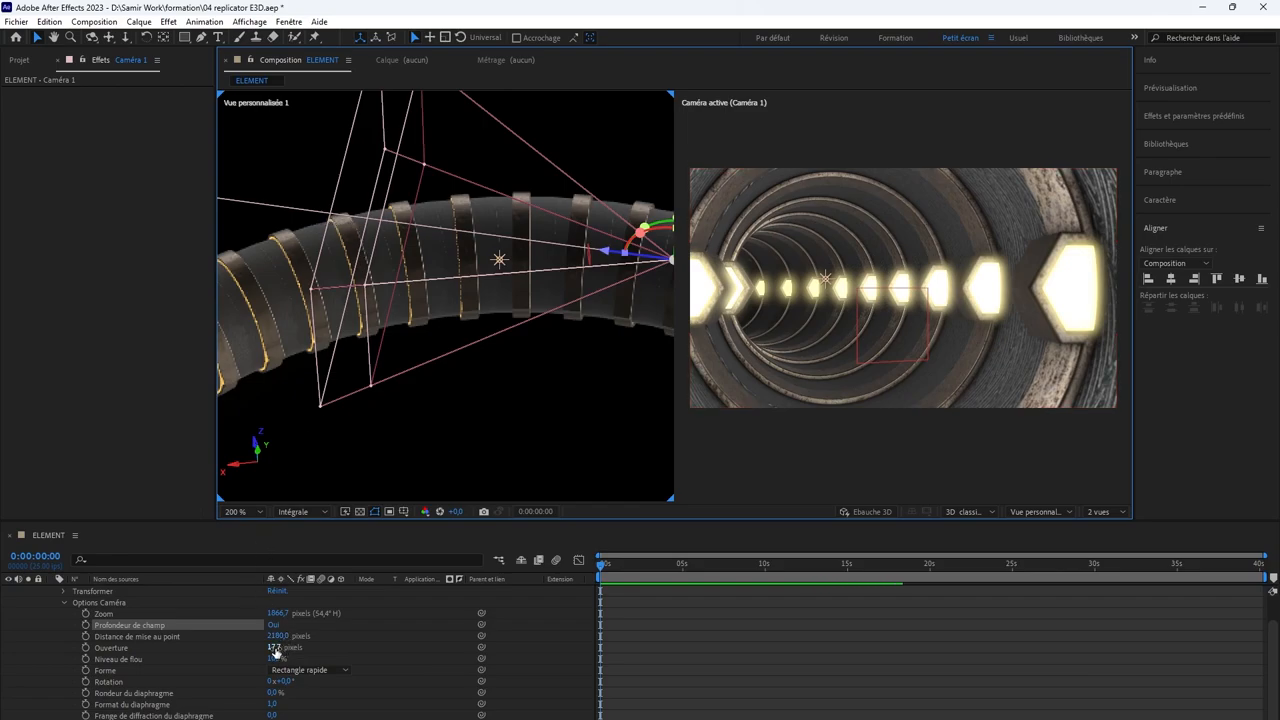
{"action": "left_click_drag", "start_coordinate": [275, 647], "coordinate": [288, 647]}
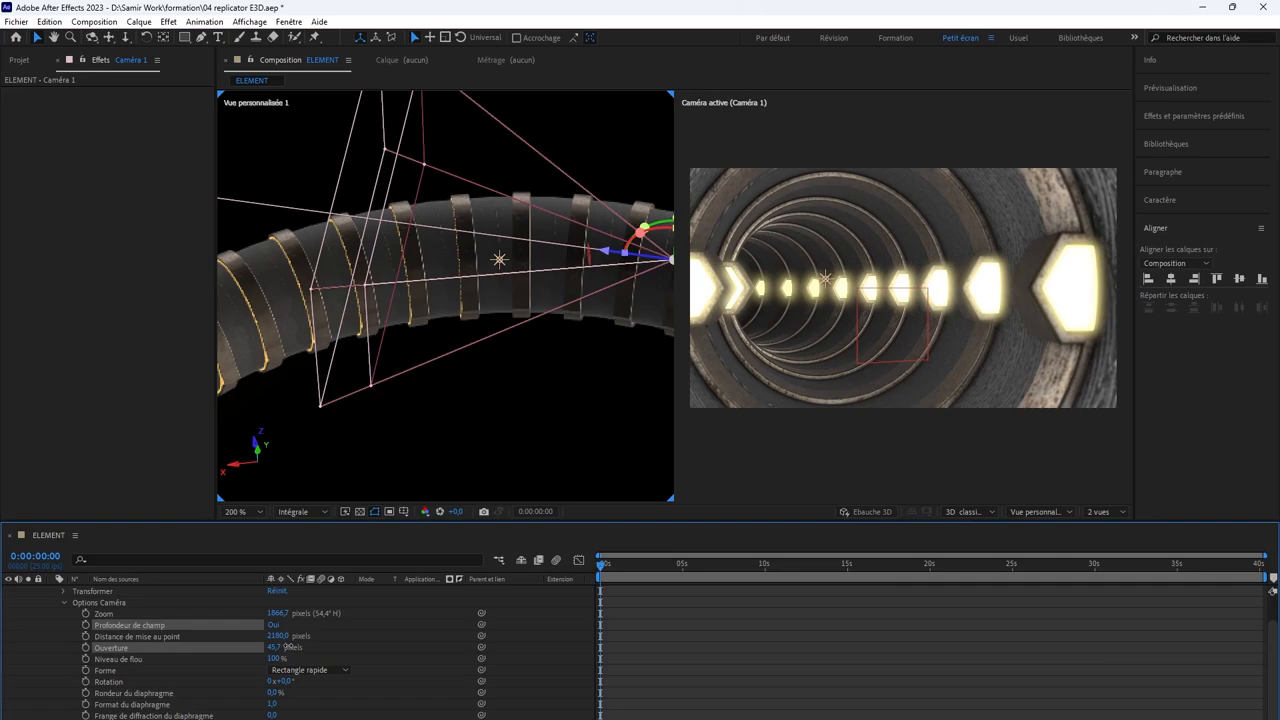
{"action": "left_click", "coordinate": [269, 650]}
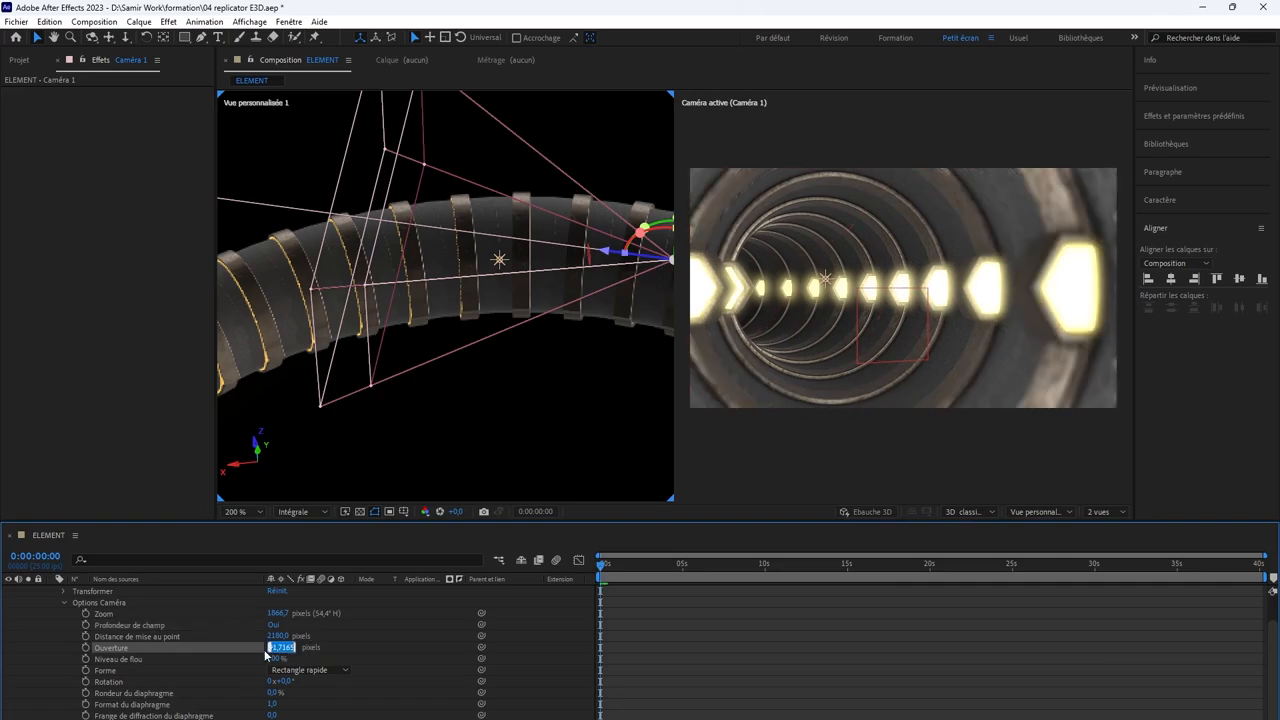
{"action": "type", "text": "150"}
{"action": "key", "text": "Return"}
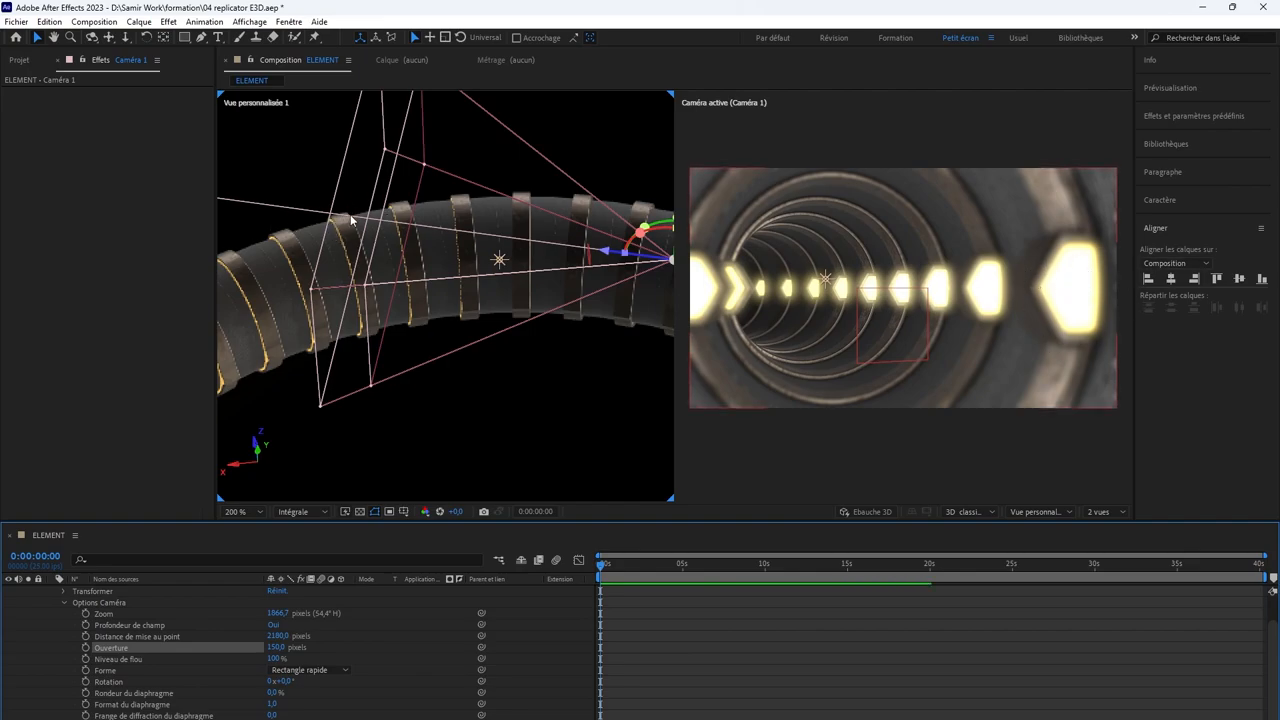
Step: Bring the camera's focus distance down to 851 pixels and set the aperture to 100 pixels
{"action": "left_click_drag", "start_coordinate": [276, 635], "coordinate": [176, 615]}
{"action": "left_click", "coordinate": [283, 648]}
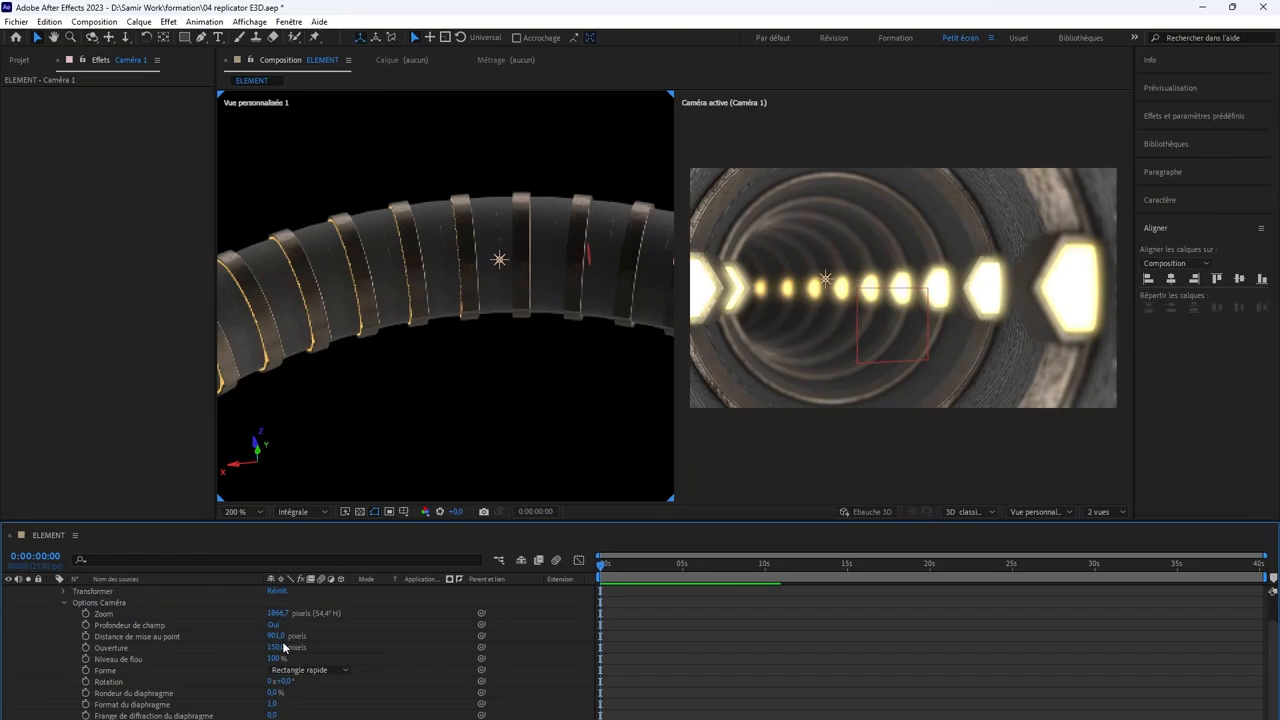
{"action": "left_click_drag", "start_coordinate": [276, 636], "coordinate": [240, 627]}
{"action": "left_click", "coordinate": [277, 647]}
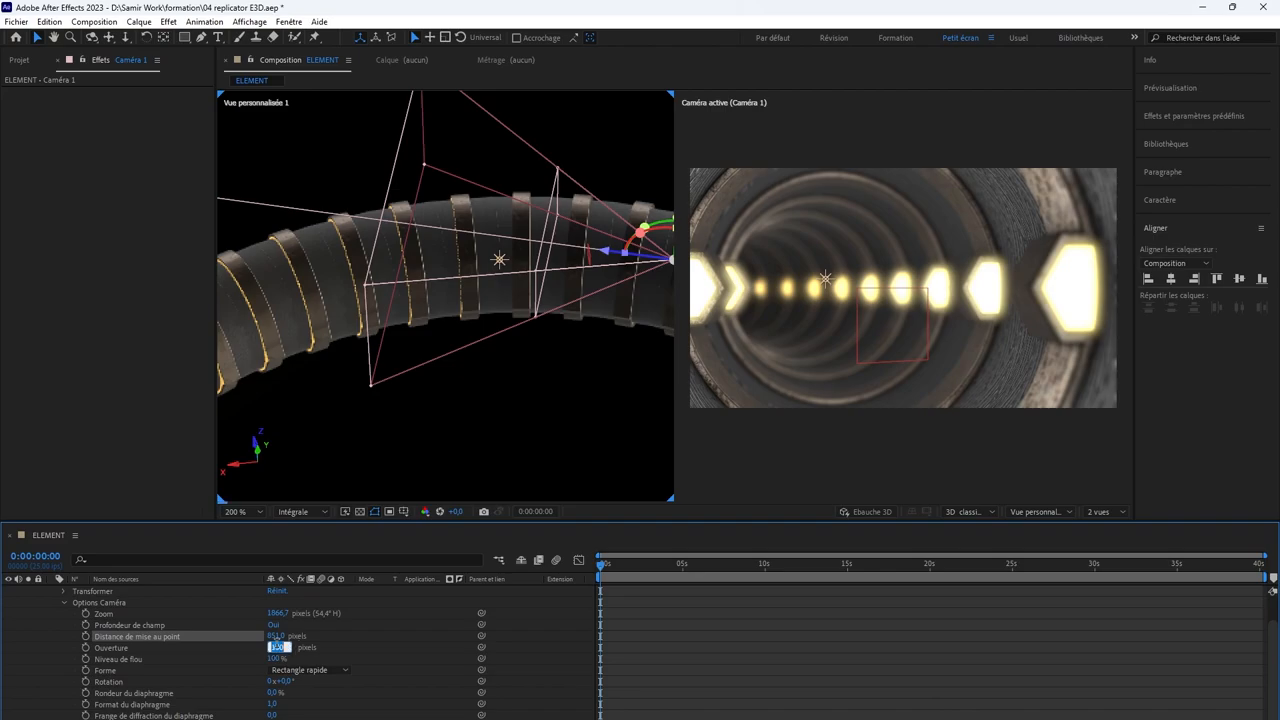
{"action": "type", "text": "100"}
{"action": "key", "text": "Return"}
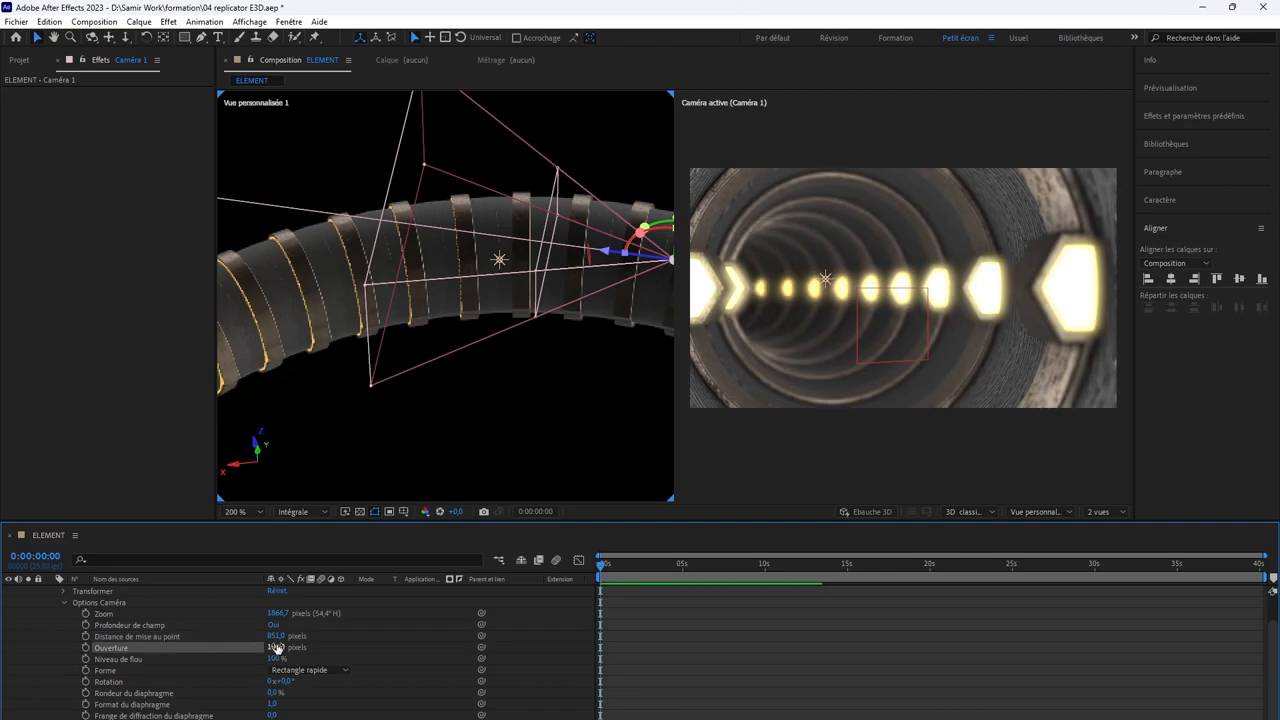
Step: Try nearer and farther focus planes along the tunnel and settle the camera's focus distance at 1089 pixels
{"action": "left_click", "coordinate": [277, 648]}
{"action": "left_click", "coordinate": [276, 637]}
{"action": "left_click_drag", "start_coordinate": [277, 636], "coordinate": [3, 627]}
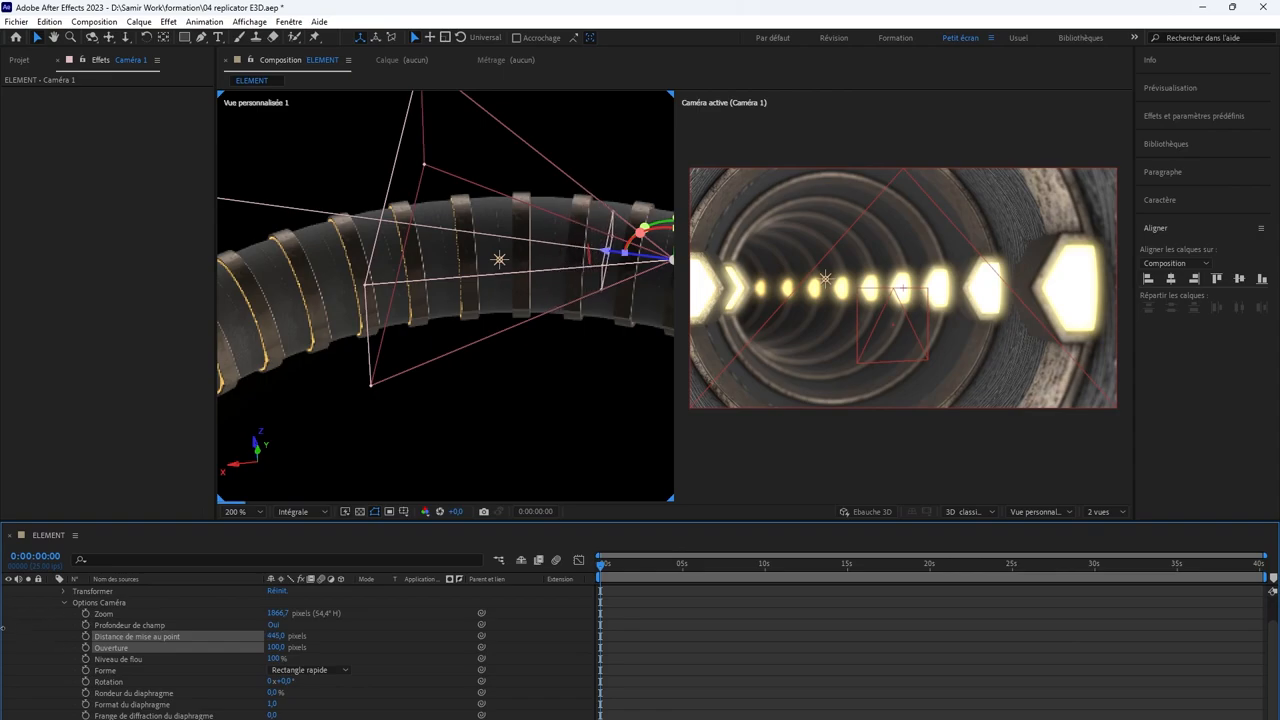
{"action": "mouse_move", "coordinate": [286, 637]}
{"action": "left_mouse_down"}
{"action": "mouse_move", "coordinate": [244, 636]}
{"action": "mouse_move", "coordinate": [288, 637]}
{"action": "left_mouse_up"}
{"action": "left_click_drag", "start_coordinate": [349, 644], "coordinate": [425, 646]}
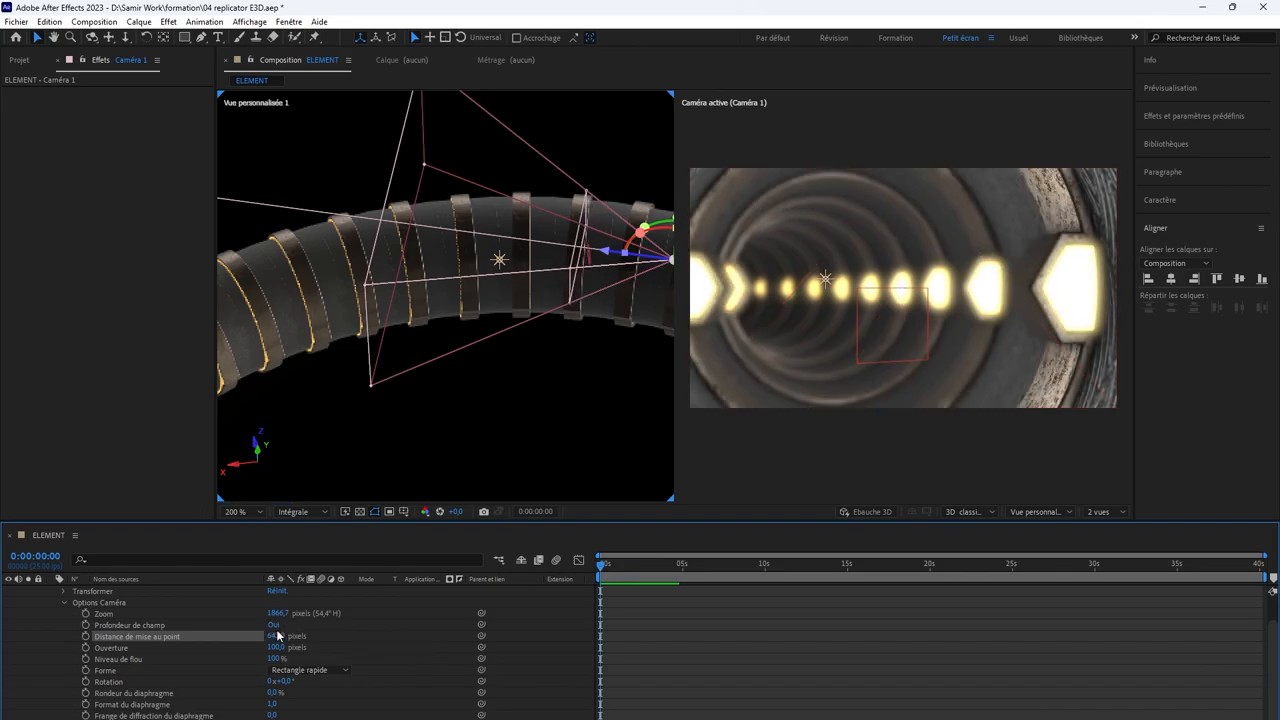
{"action": "left_click_drag", "start_coordinate": [279, 636], "coordinate": [460, 641]}
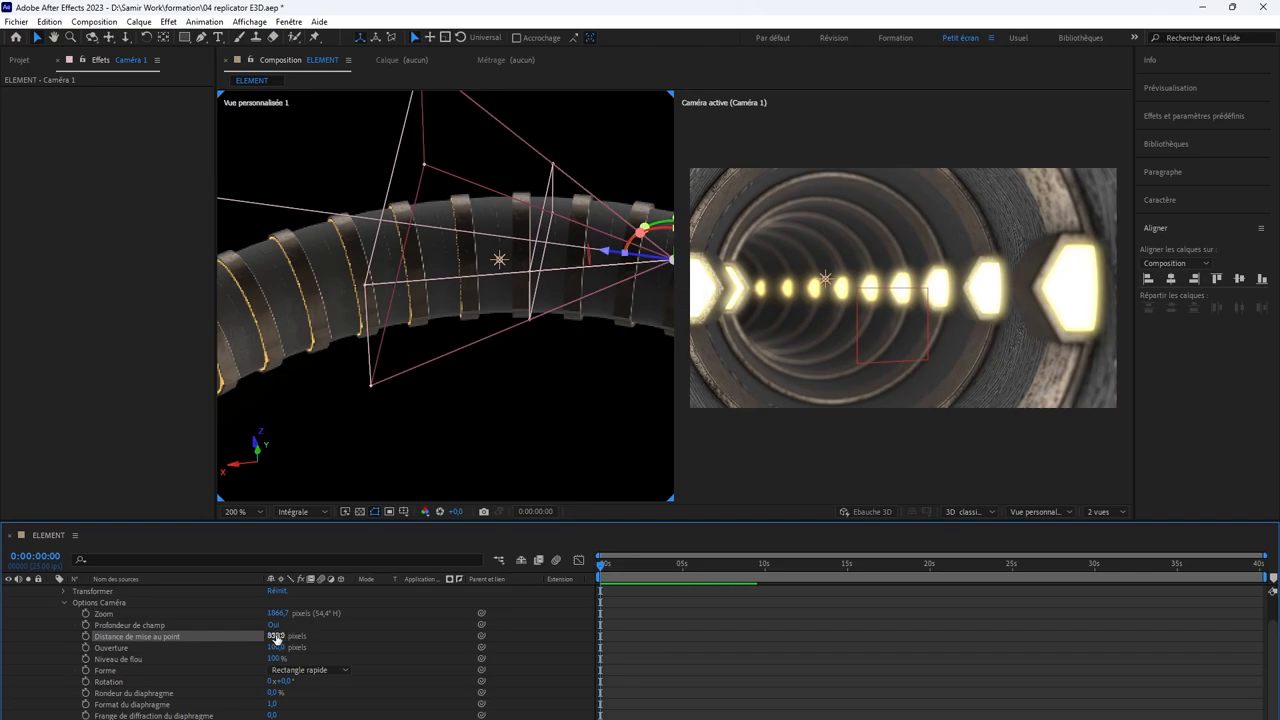
{"action": "left_click_drag", "start_coordinate": [277, 638], "coordinate": [411, 636]}
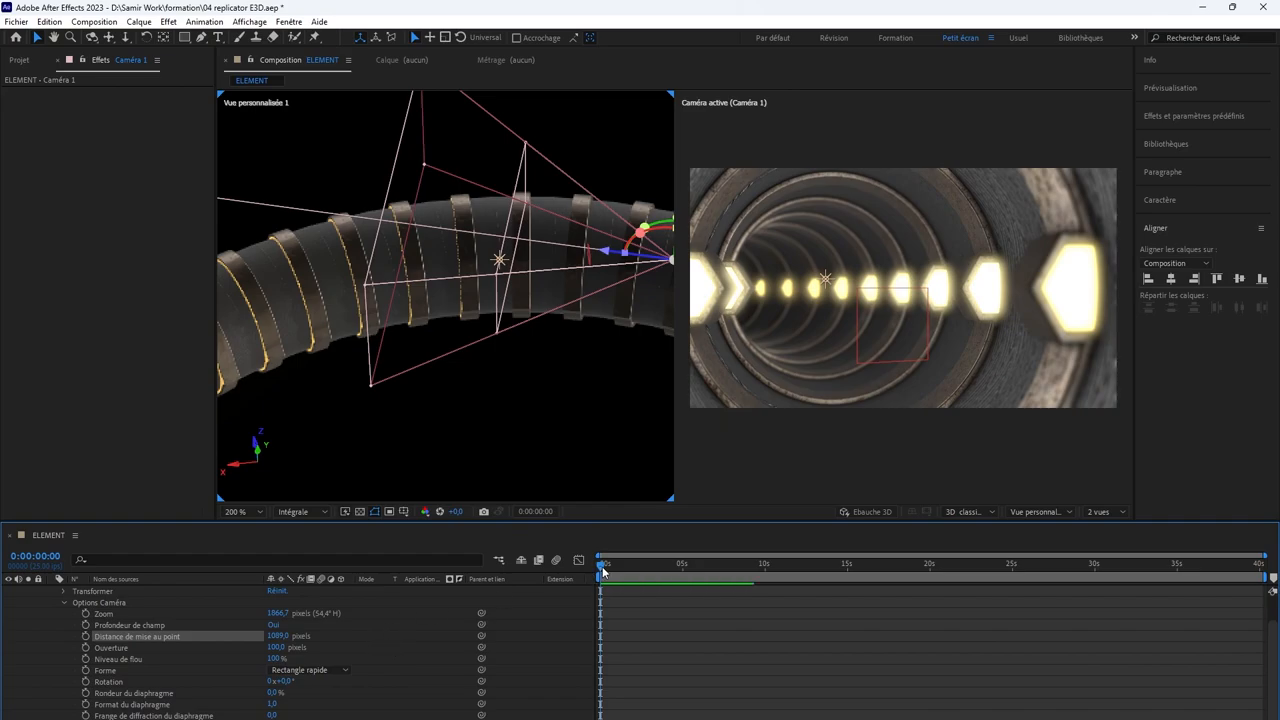
Step: Preview the camera travel from the first frame and lower the preview resolution to half
{"action": "mouse_move", "coordinate": [603, 568]}
{"action": "left_mouse_down"}
{"action": "mouse_move", "coordinate": [639, 565]}
{"action": "mouse_move", "coordinate": [597, 566]}
{"action": "left_mouse_up"}
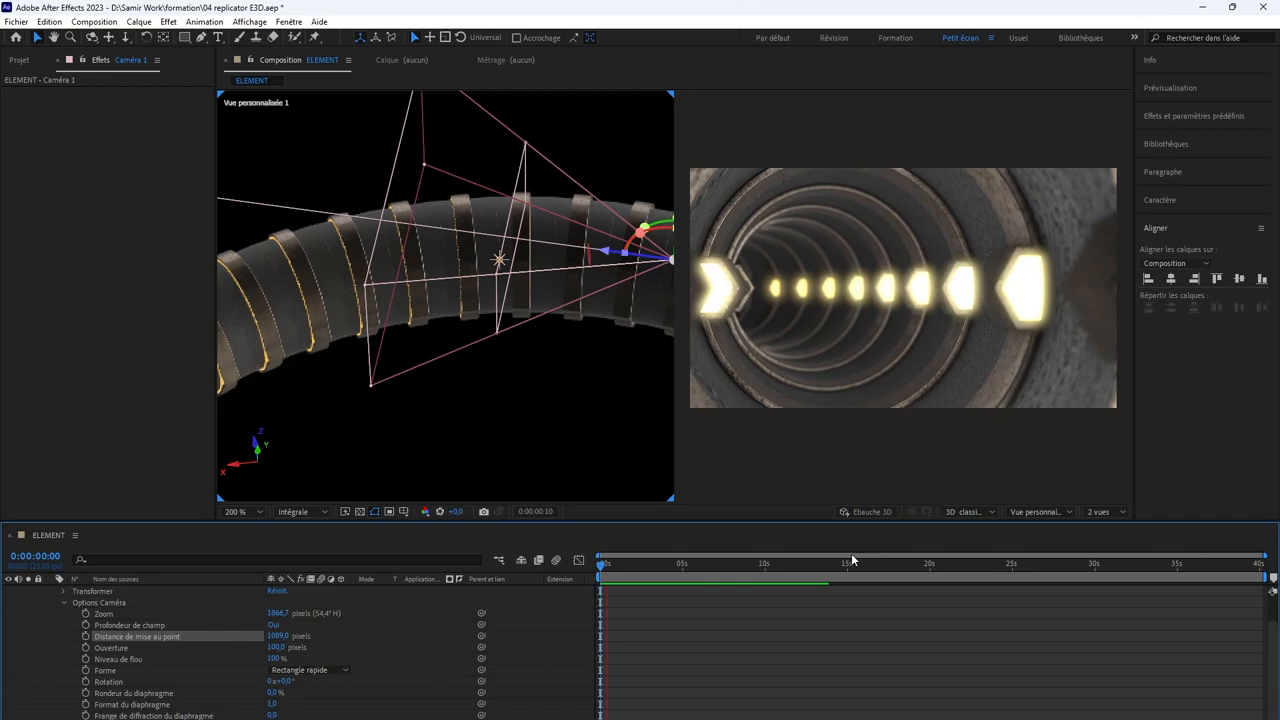
{"action": "left_click", "coordinate": [300, 511]}
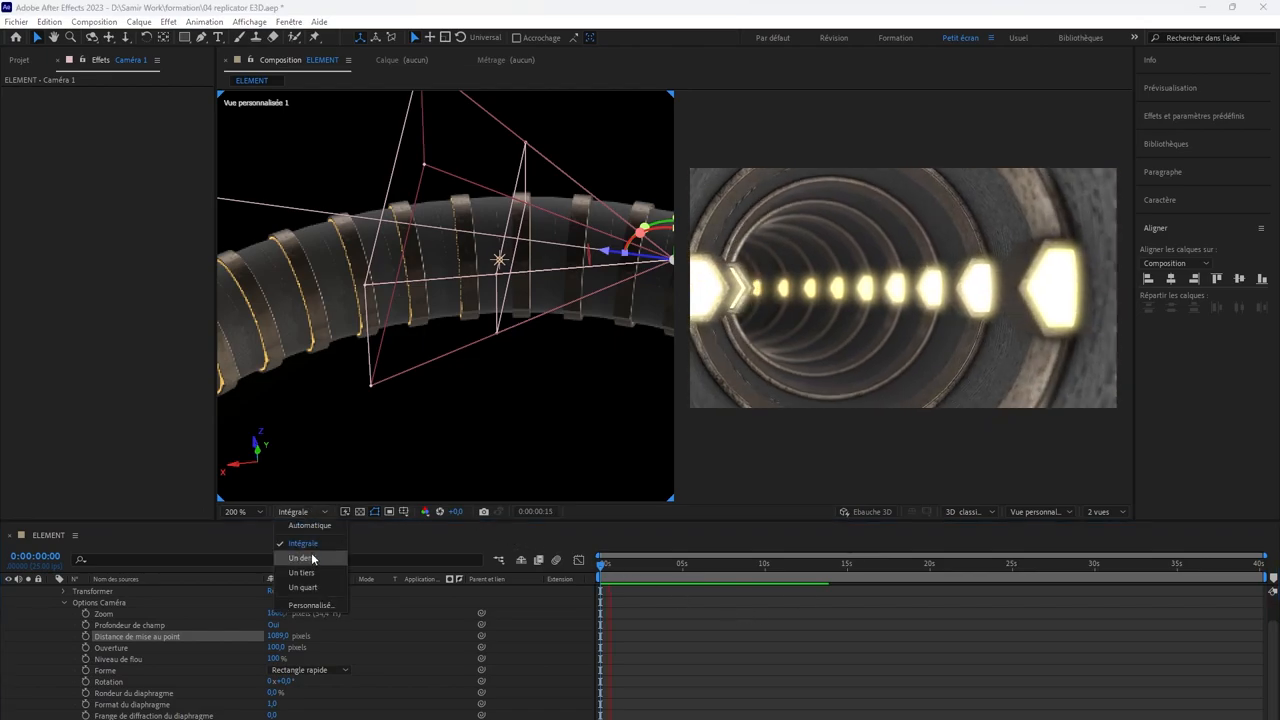
{"action": "left_click", "coordinate": [312, 559]}
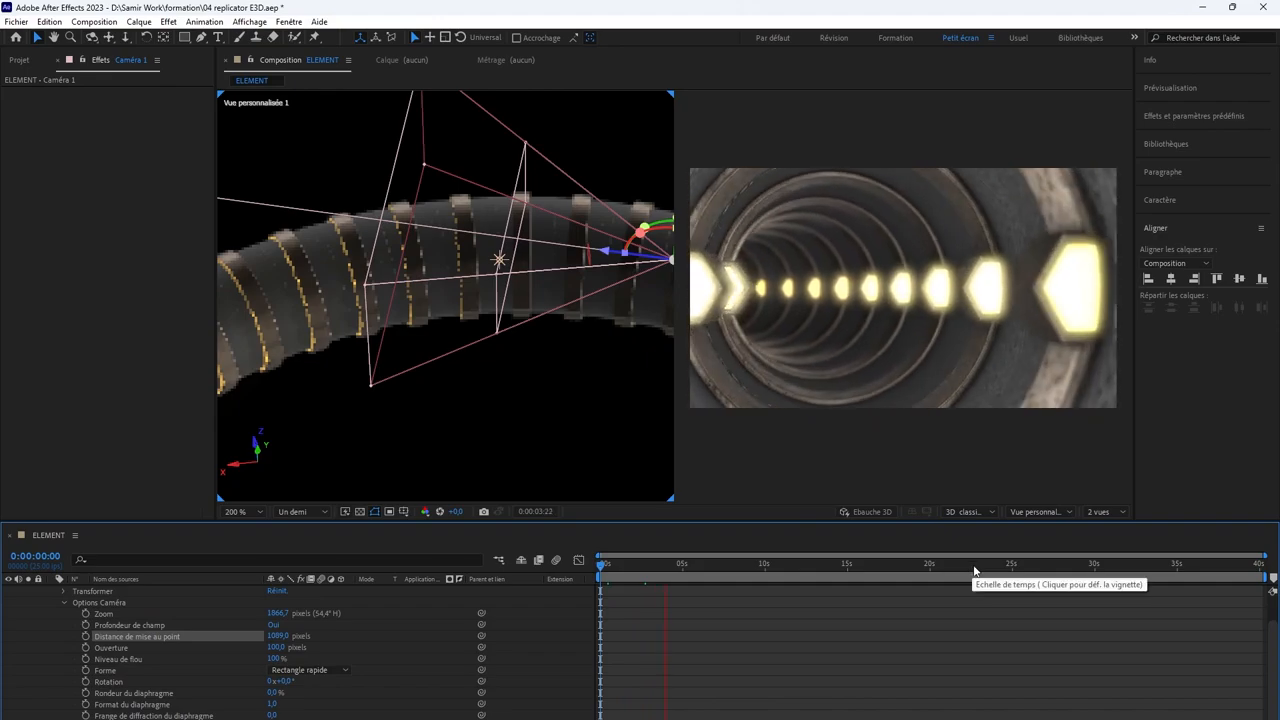
Step: Show only the active camera view, fit the image to the viewer, and stop the preview at the first frame
{"action": "left_click", "coordinate": [1099, 511]}
{"action": "left_click", "coordinate": [1100, 524]}
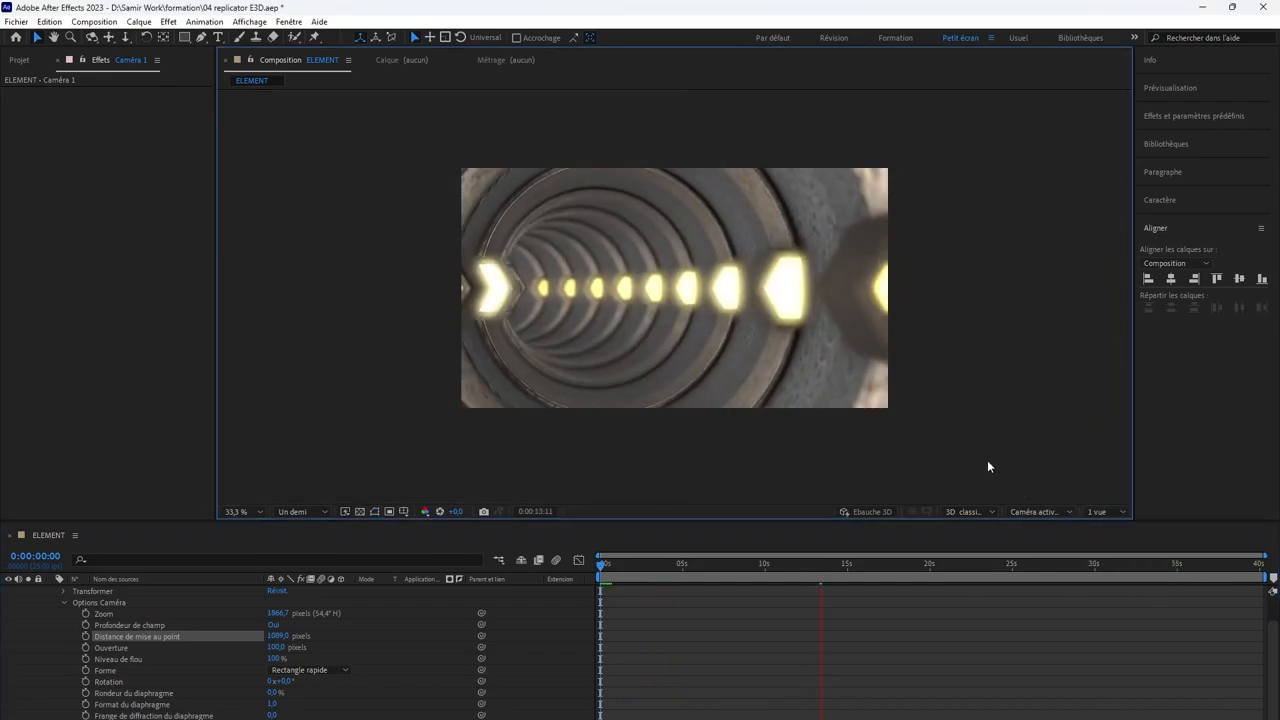
{"action": "scroll", "coordinate": [949, 427], "scroll_direction": "up", "scroll_amount": 2}
{"action": "scroll", "coordinate": [949, 427], "scroll_direction": "down", "scroll_amount": 1}
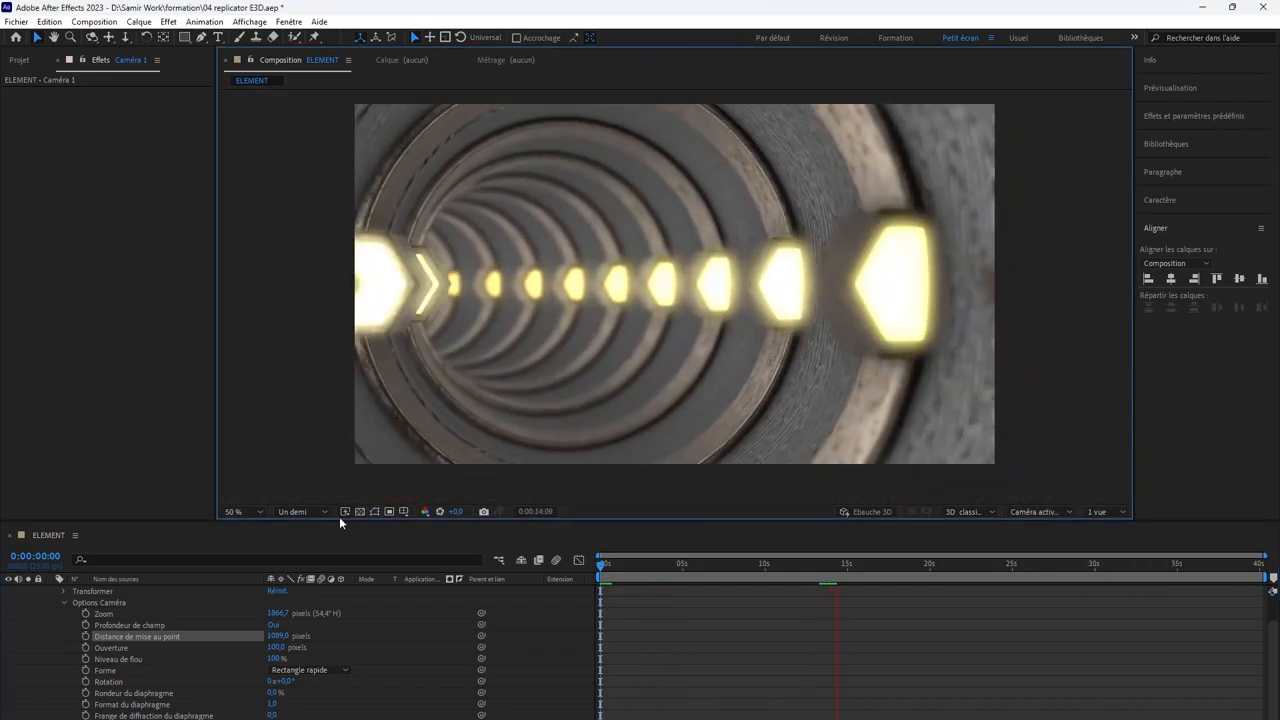
{"action": "left_click", "coordinate": [229, 511]}
{"action": "left_click", "coordinate": [248, 526]}
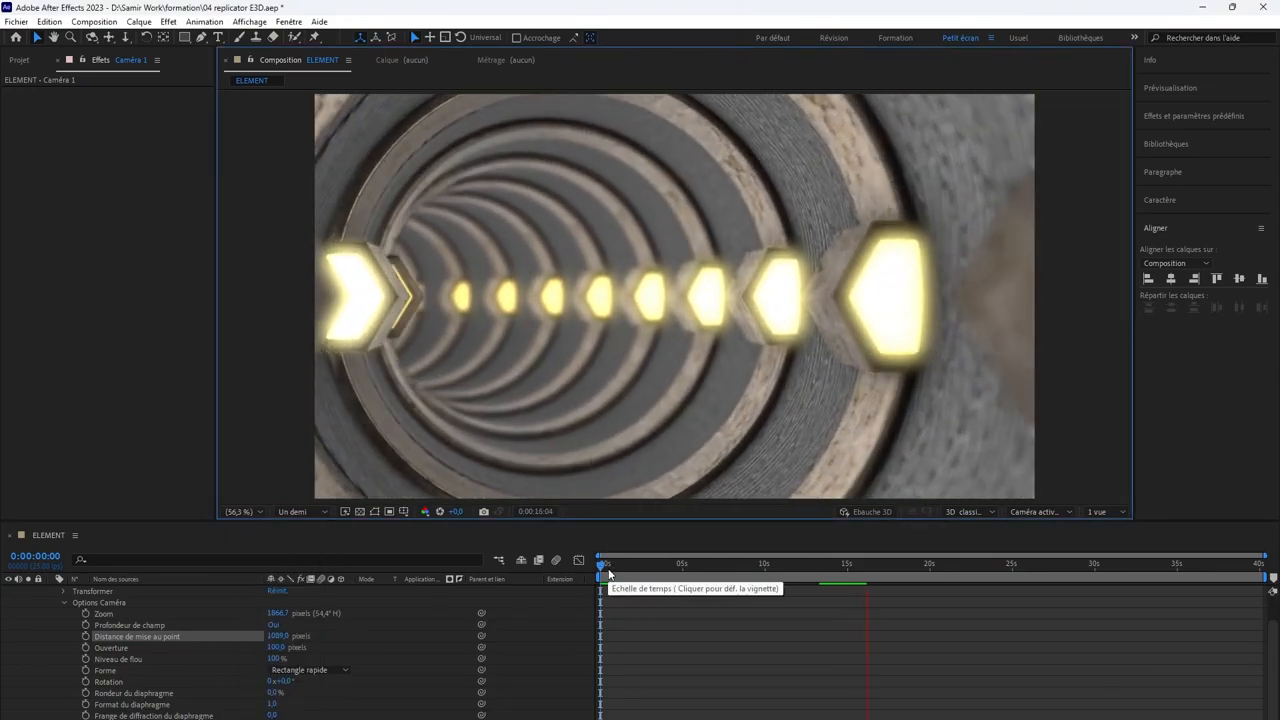
{"action": "left_click", "coordinate": [602, 572]}
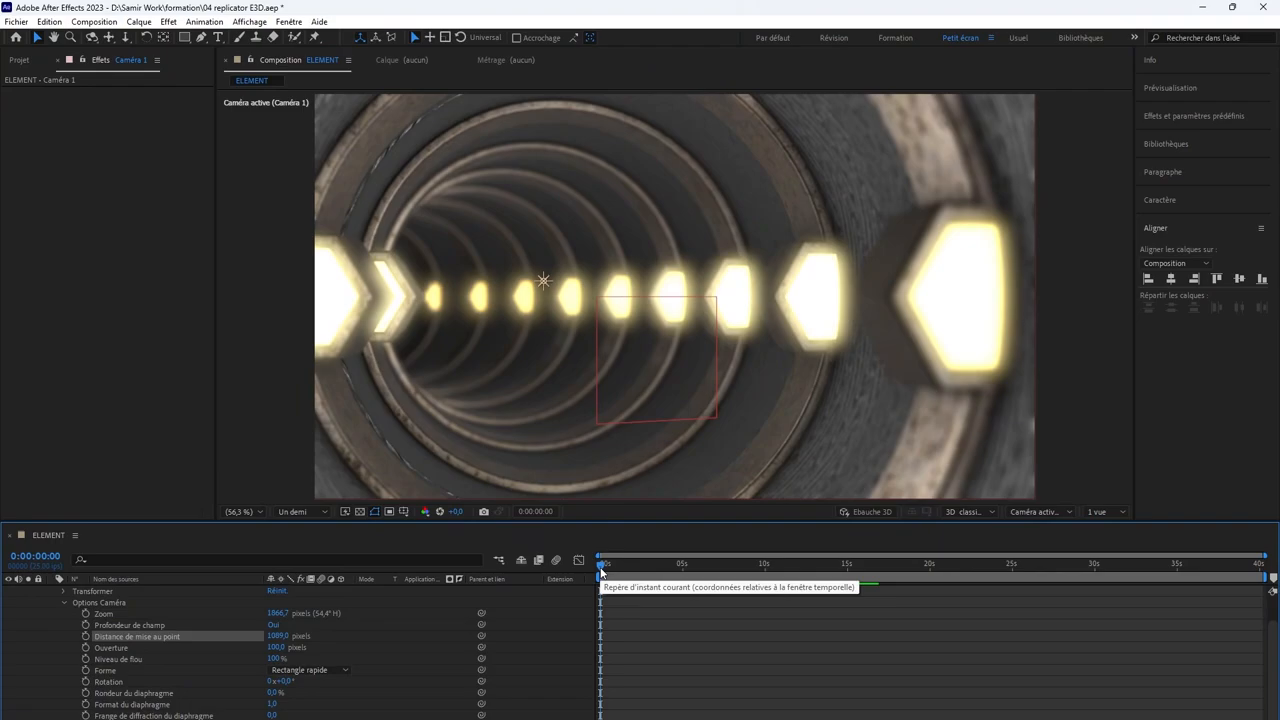
Step: Collapse the camera options and create a composition-size solid in very dark red (130000) directly above the element layer
{"action": "left_click", "coordinate": [63, 603]}
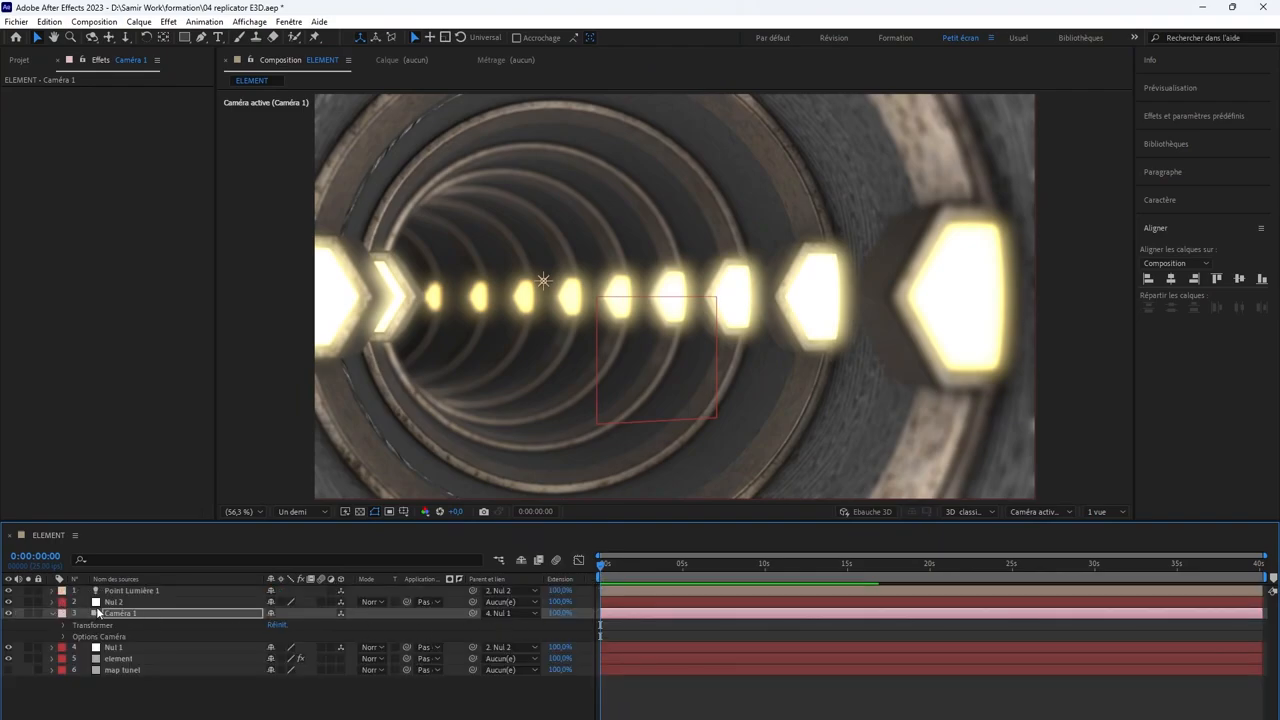
{"action": "left_click", "coordinate": [152, 659]}
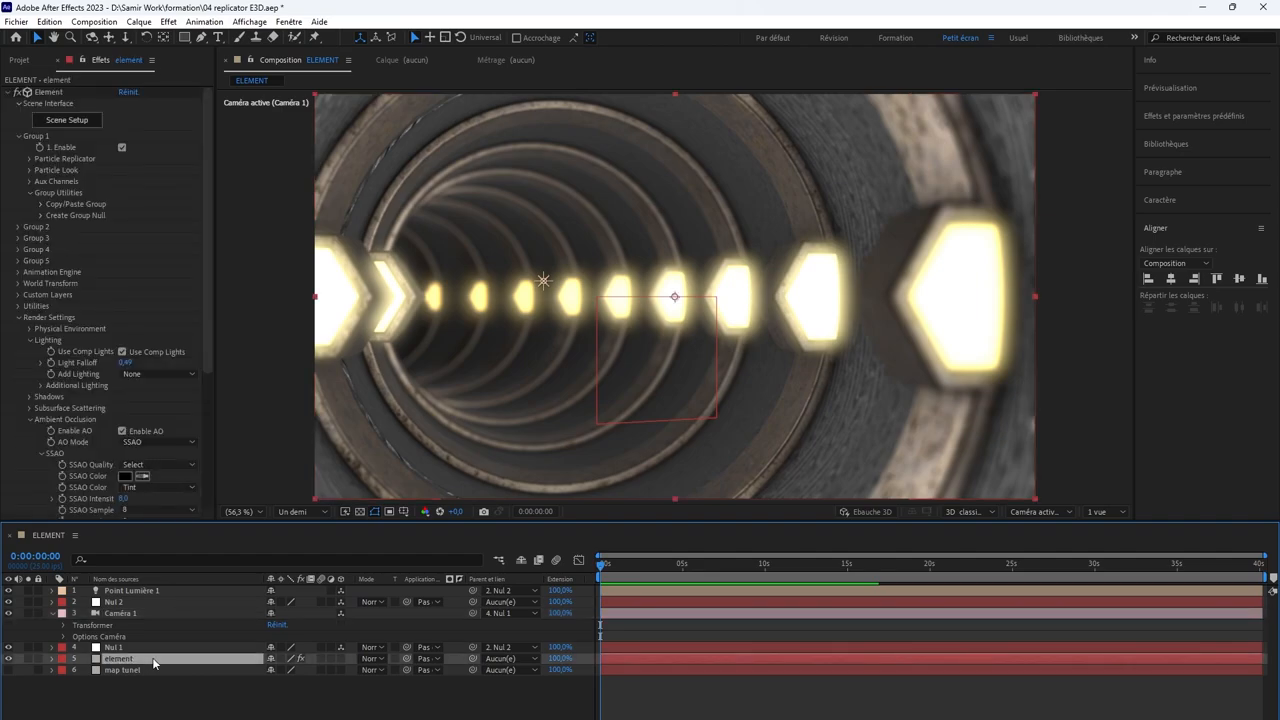
{"action": "key", "text": "ctrl+y"}
{"action": "left_click", "coordinate": [652, 457]}
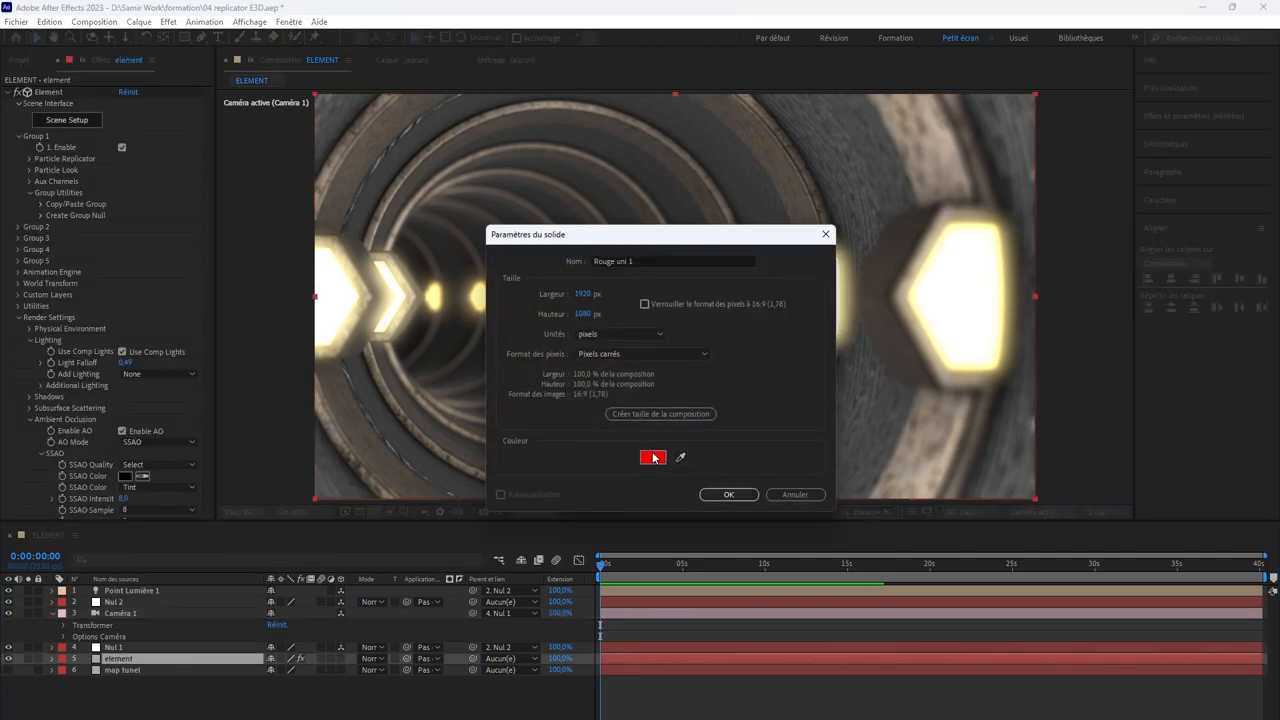
{"action": "left_click", "coordinate": [282, 480]}
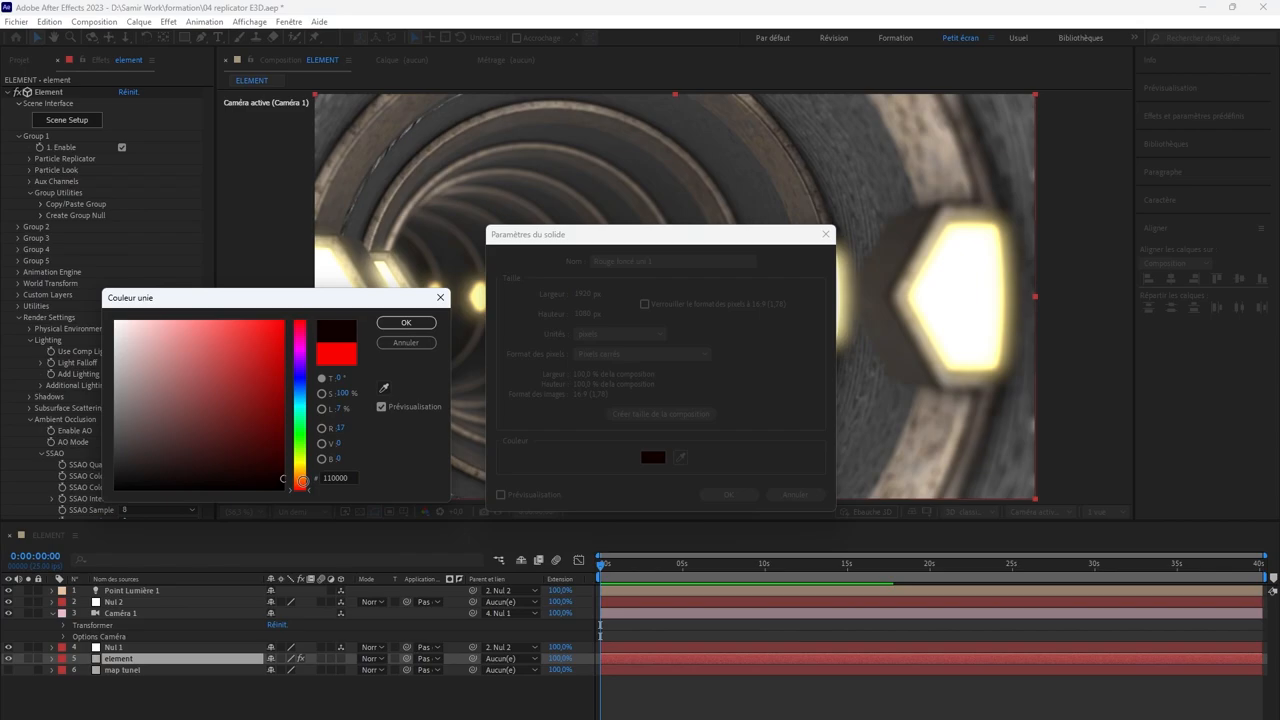
{"action": "left_click", "coordinate": [406, 321]}
{"action": "left_click", "coordinate": [728, 494]}
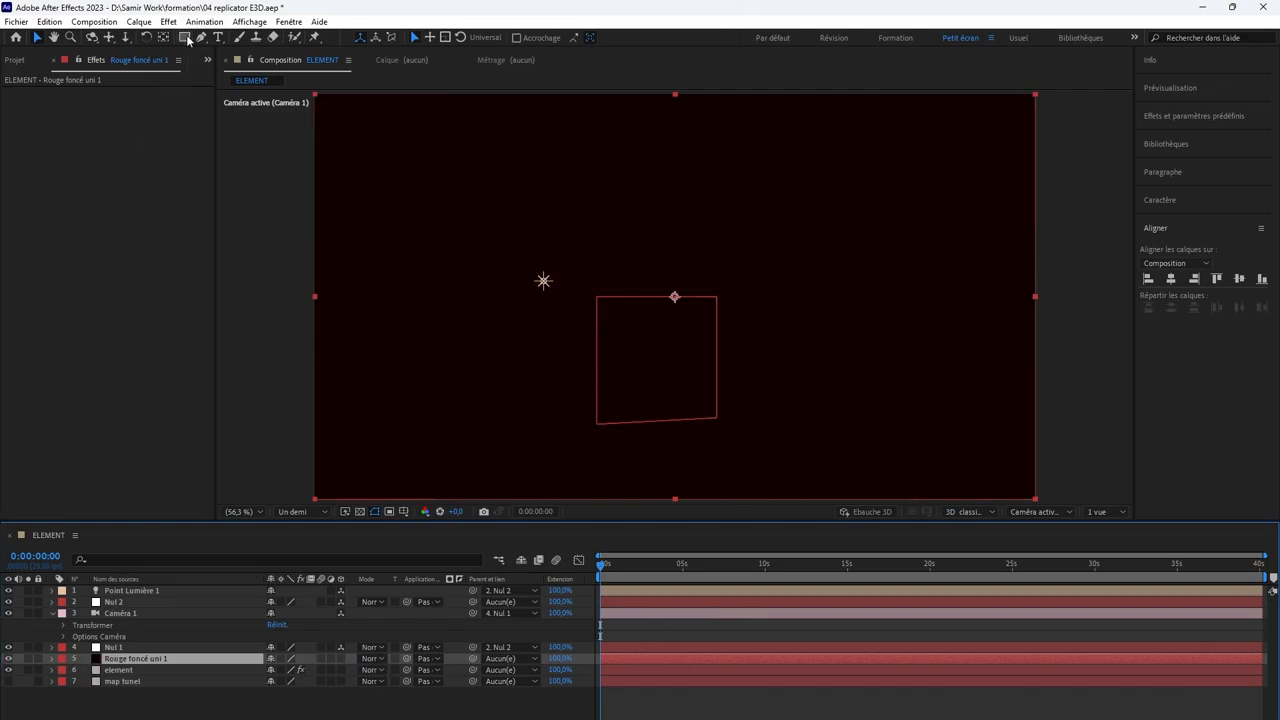
Step: Apply a full-frame elliptical mask to the dark red solid, invert it, and set its feather to 572 pixels for a vignette
{"action": "left_click_drag", "start_coordinate": [187, 39], "coordinate": [218, 68]}
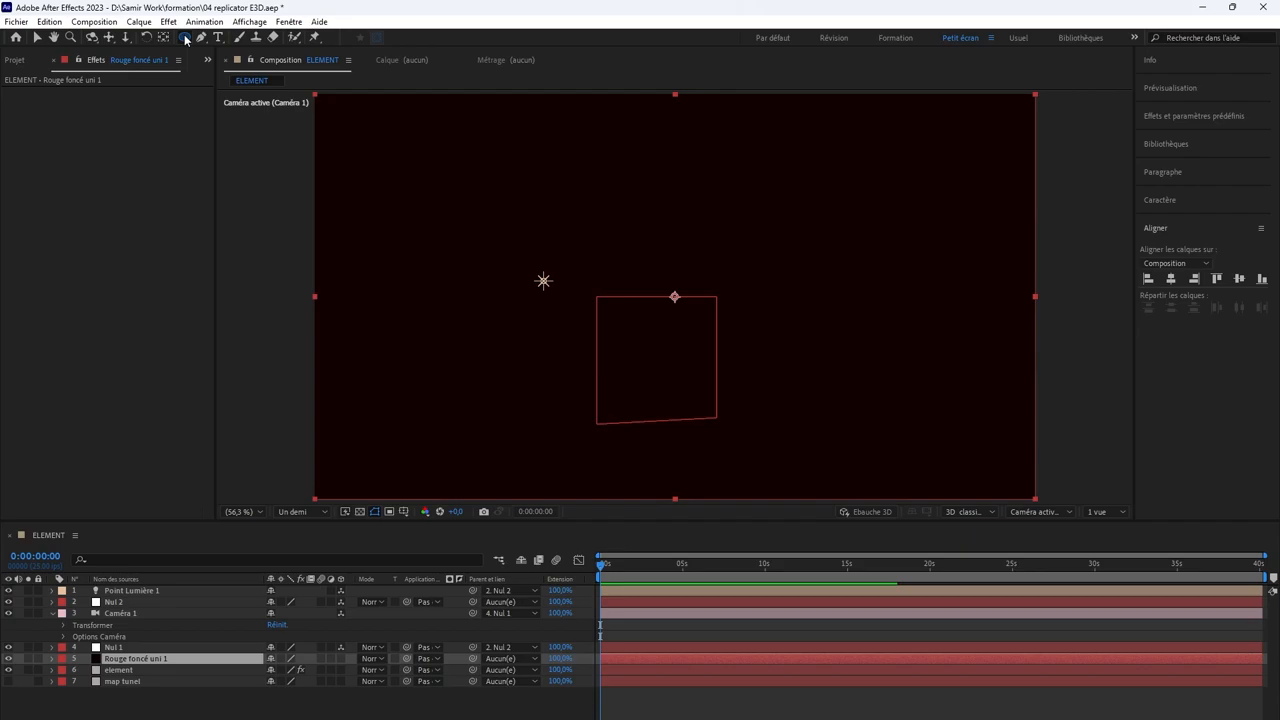
{"action": "double_click", "coordinate": [185, 38]}
{"action": "key", "text": "v"}
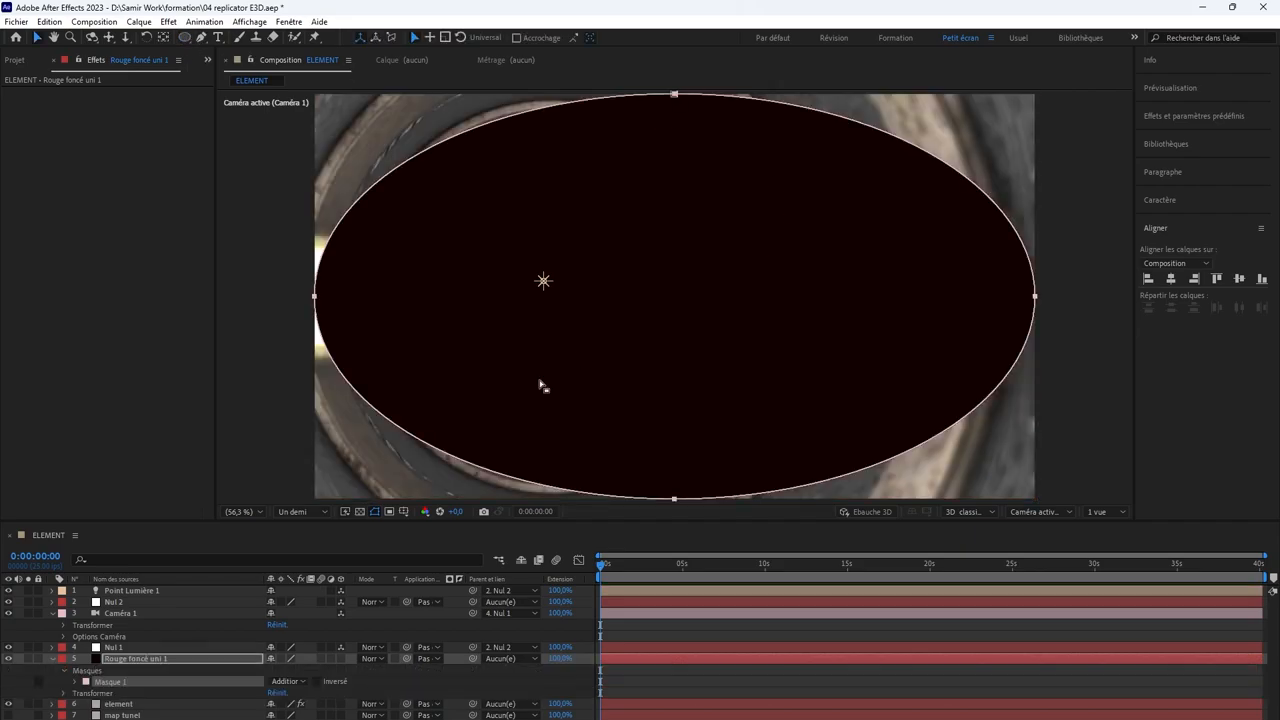
{"action": "left_click", "coordinate": [318, 681]}
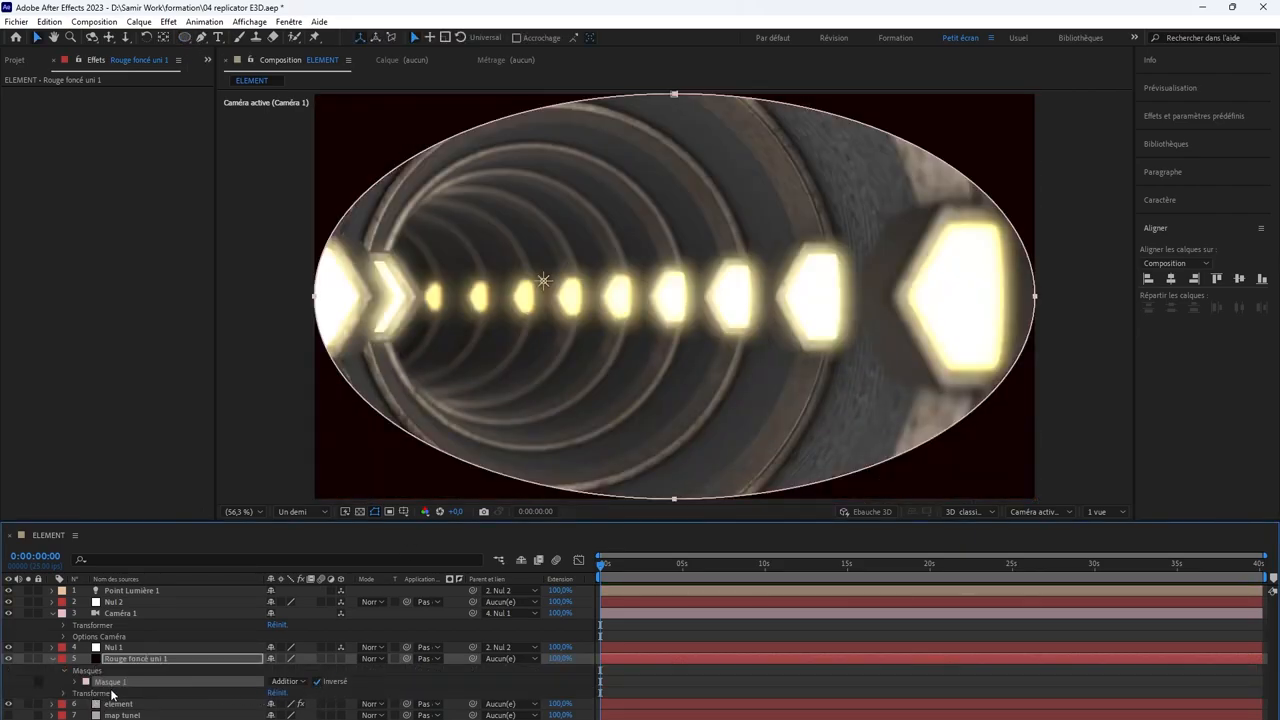
{"action": "left_click", "coordinate": [76, 682]}
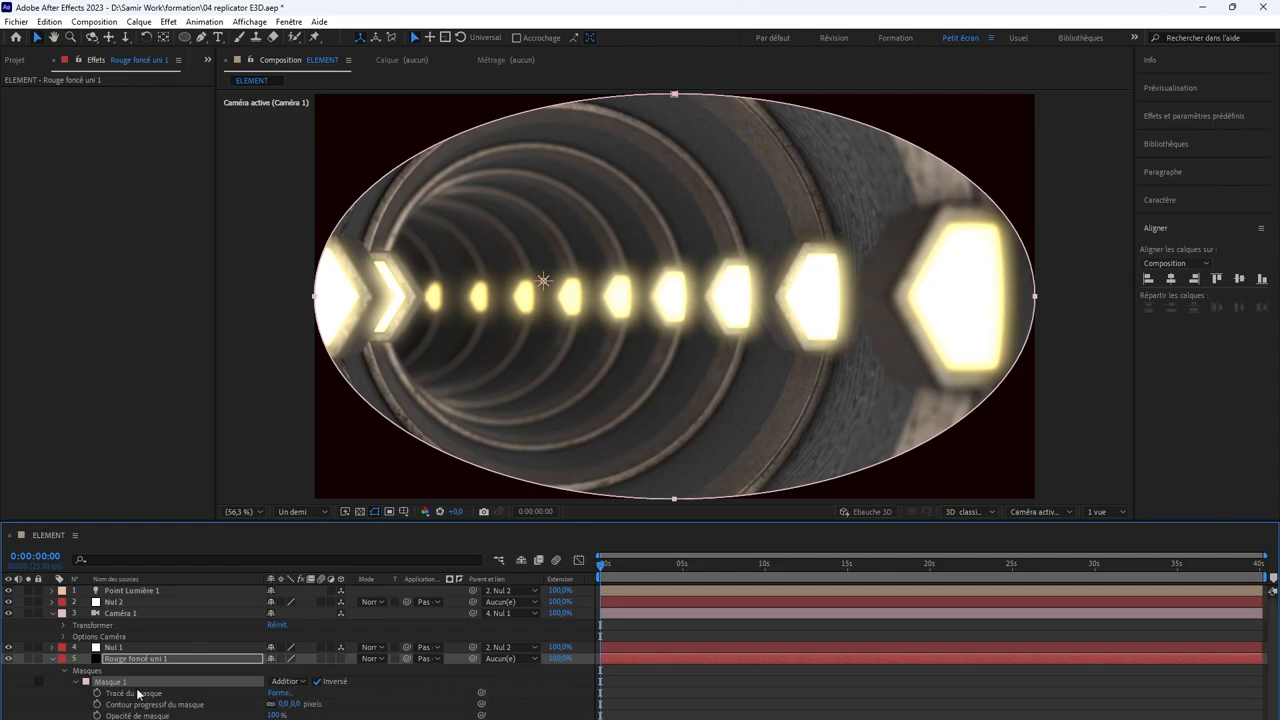
{"action": "left_click_drag", "start_coordinate": [294, 704], "coordinate": [659, 695]}
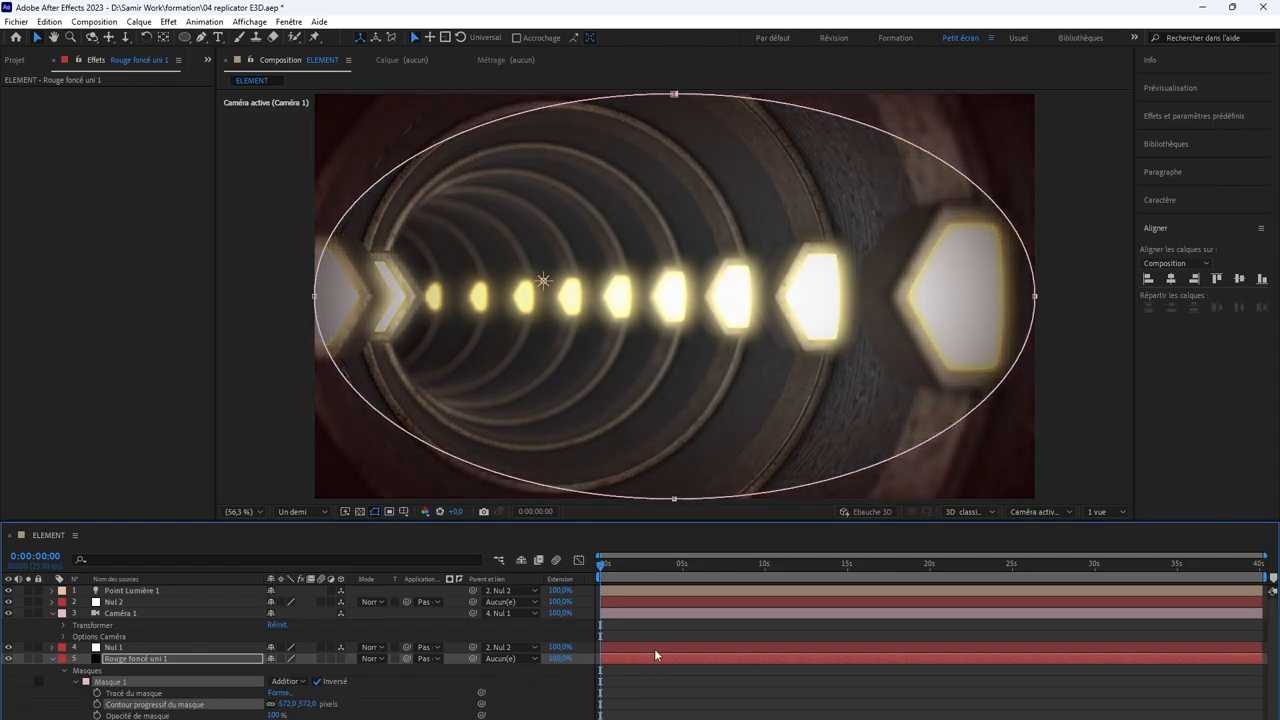
Step: Change the vignette solid's color to pure black (000000) in its solid settings
{"action": "left_click", "coordinate": [139, 21]}
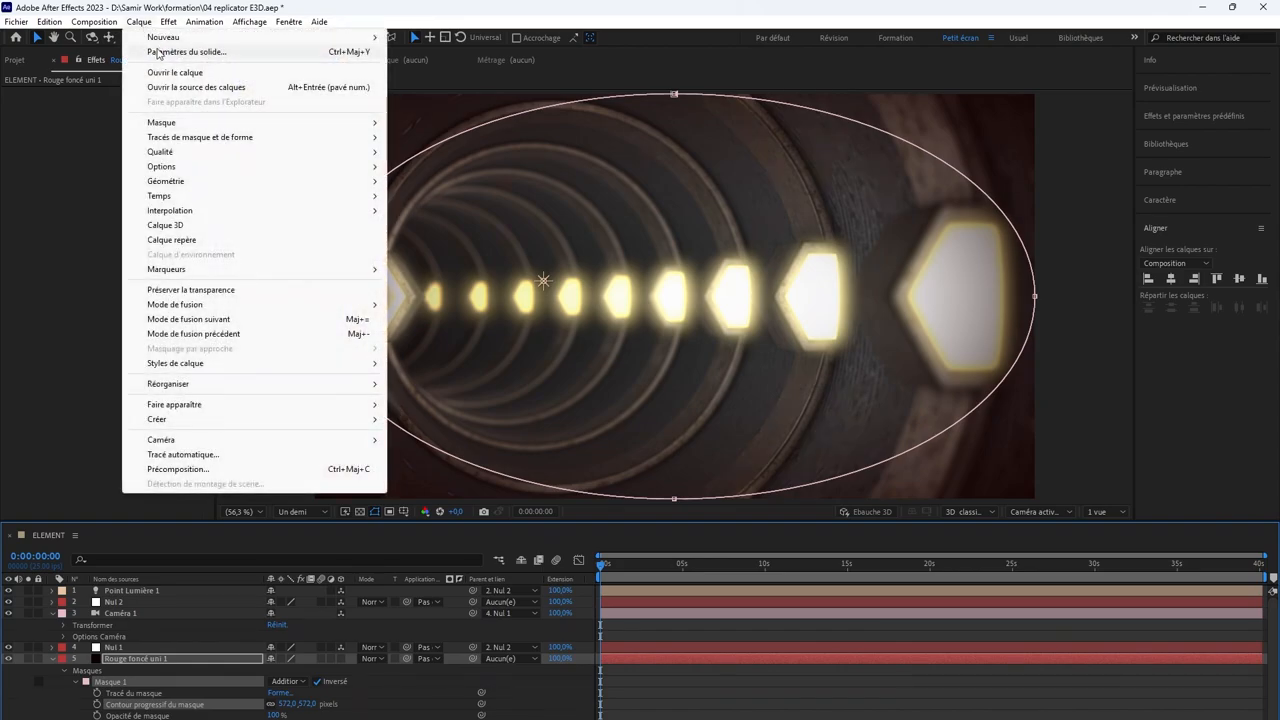
{"action": "left_click", "coordinate": [160, 52]}
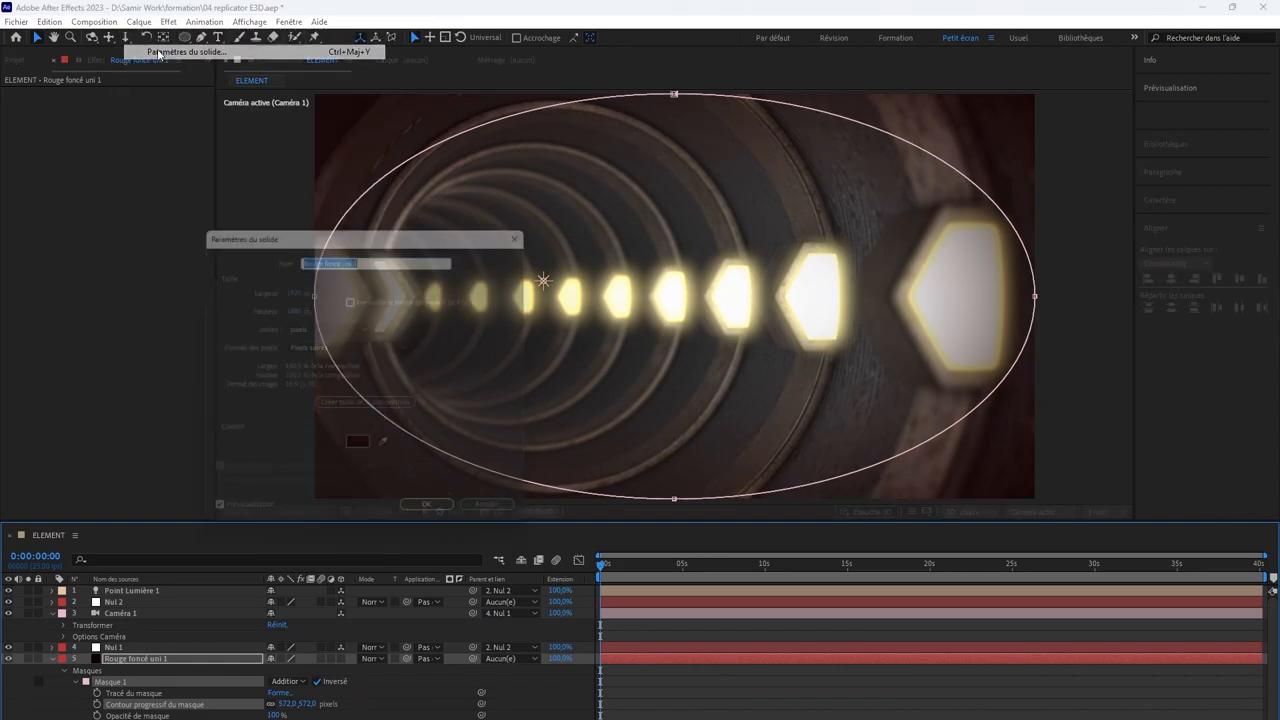
{"action": "left_click", "coordinate": [362, 450]}
{"action": "left_click_drag", "start_coordinate": [195, 482], "coordinate": [95, 499]}
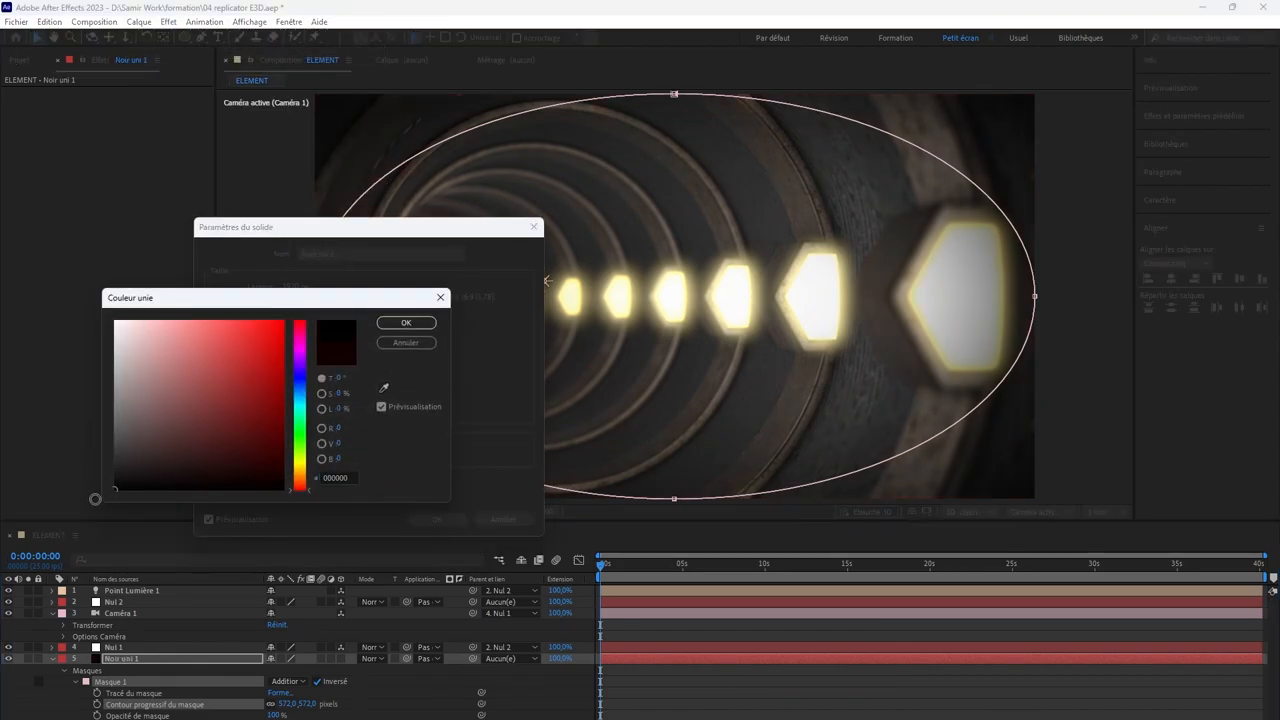
{"action": "left_click", "coordinate": [406, 322]}
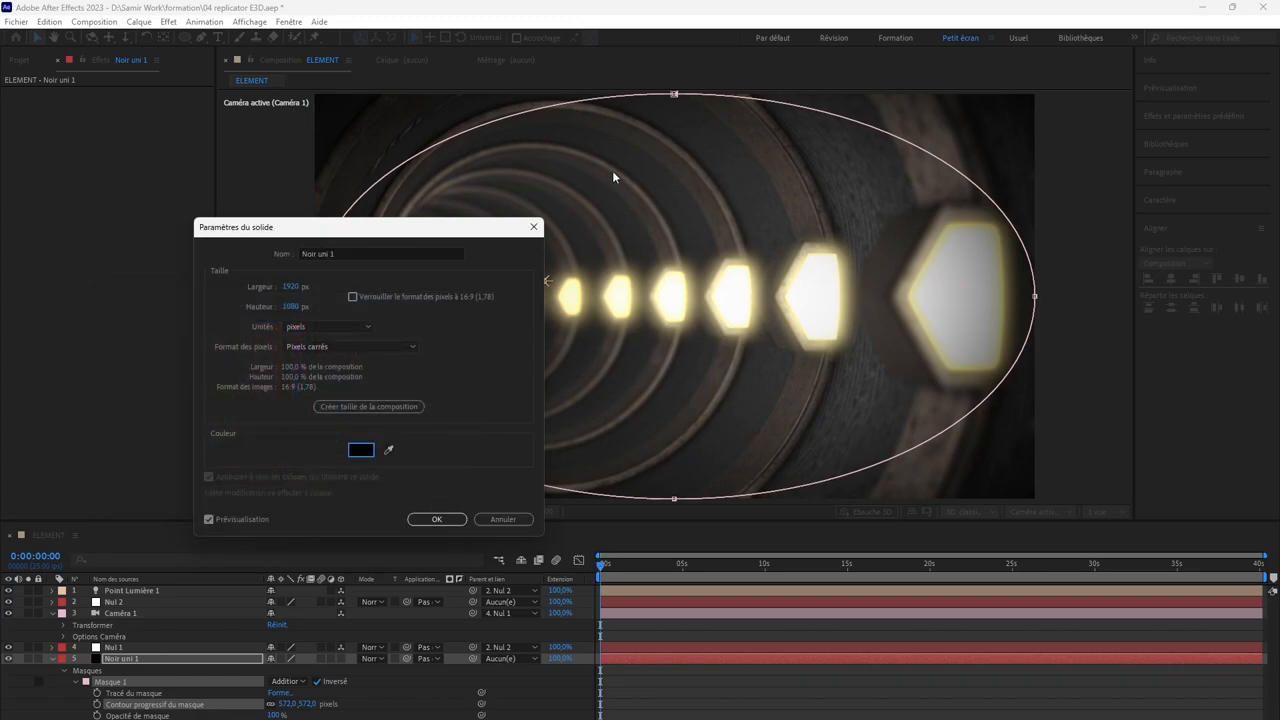
{"action": "left_click", "coordinate": [436, 519]}
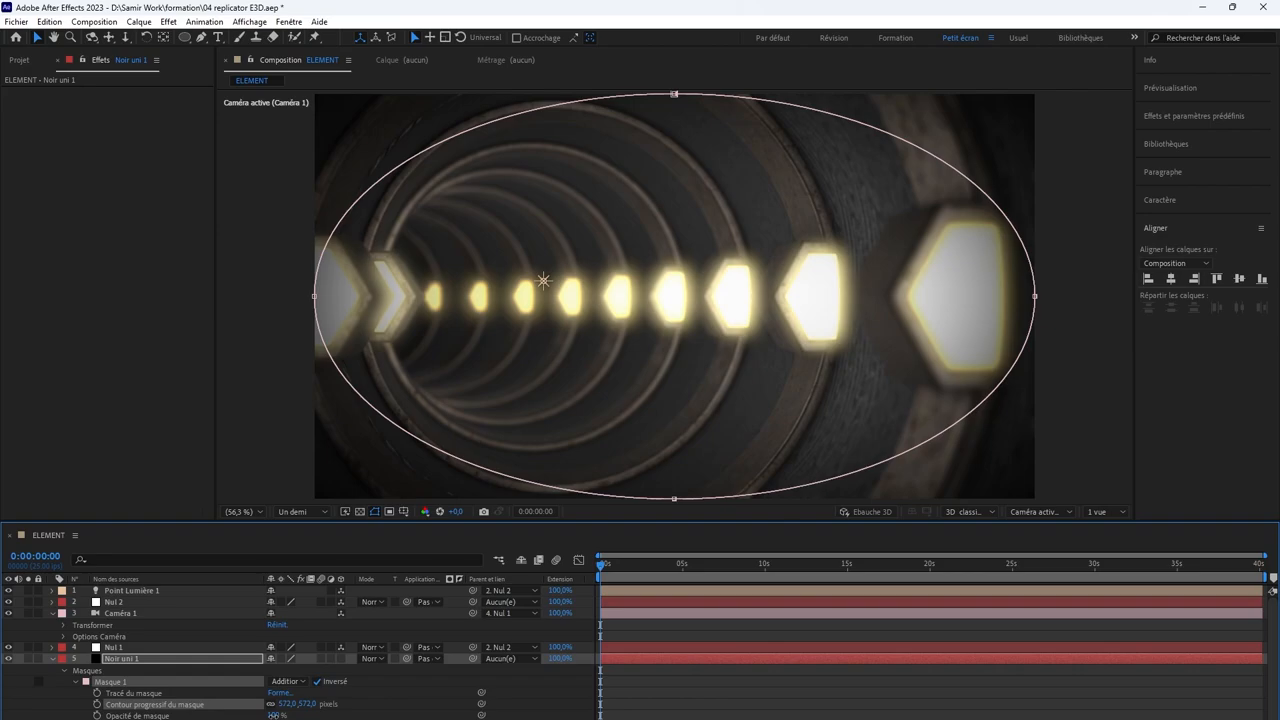
Step: Set the vignette mask's opacity to 70% and its feather to 202 pixels, briefly hiding the black solid to compare the image
{"action": "left_click_drag", "start_coordinate": [276, 716], "coordinate": [244, 716]}
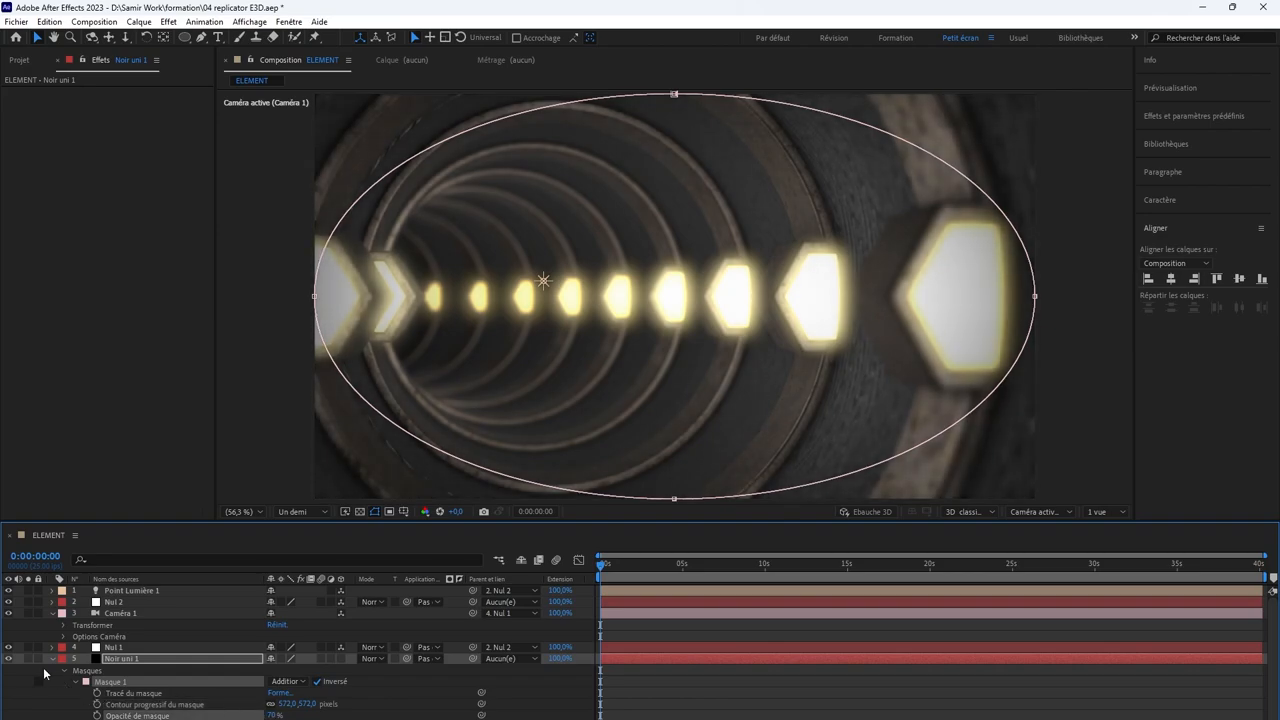
{"action": "left_click", "coordinate": [9, 659]}
{"action": "left_click", "coordinate": [9, 659]}
{"action": "key", "text": "comma"}
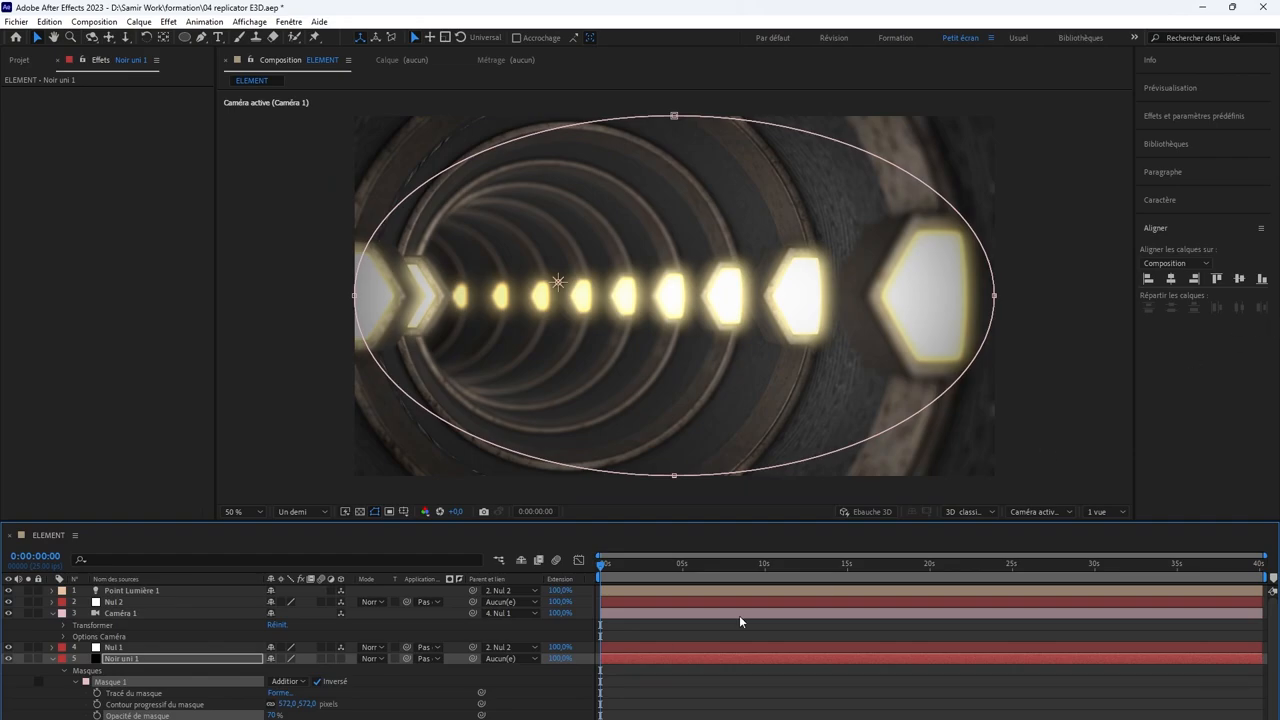
{"action": "left_click_drag", "start_coordinate": [310, 704], "coordinate": [30, 670]}
{"action": "left_click", "coordinate": [709, 686]}
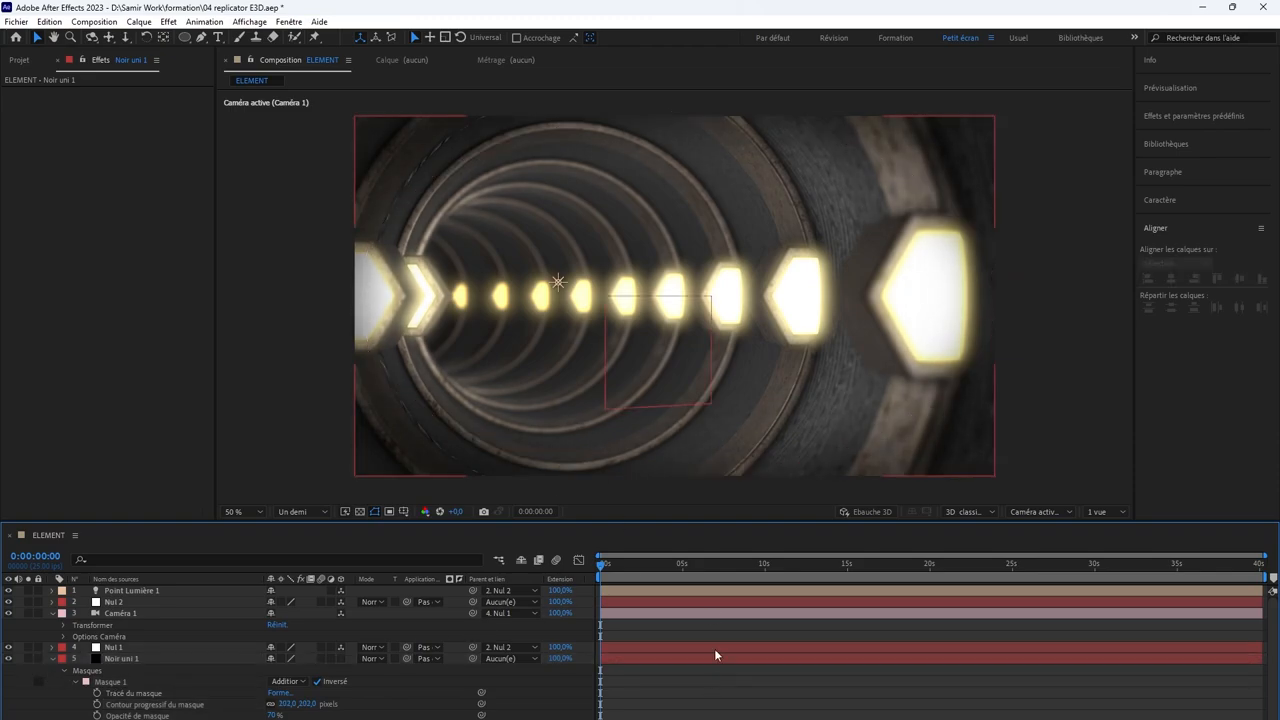
Step: Preview the tunnel animation with the vignette from the first frame and stop playback after about six seconds
{"action": "scroll", "coordinate": [689, 340], "scroll_direction": "down", "scroll_amount": 2}
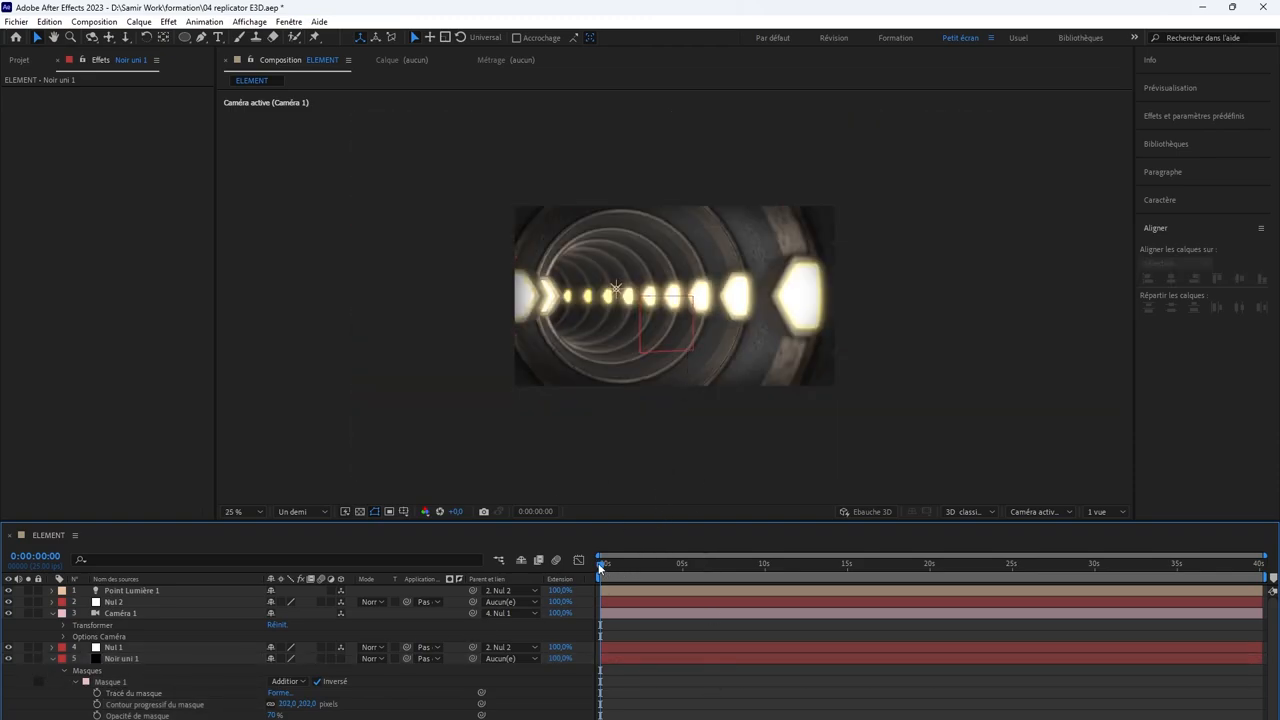
{"action": "mouse_move", "coordinate": [600, 567]}
{"action": "left_mouse_down"}
{"action": "mouse_move", "coordinate": [666, 559]}
{"action": "mouse_move", "coordinate": [578, 560]}
{"action": "left_mouse_up"}
{"action": "key", "text": "space"}
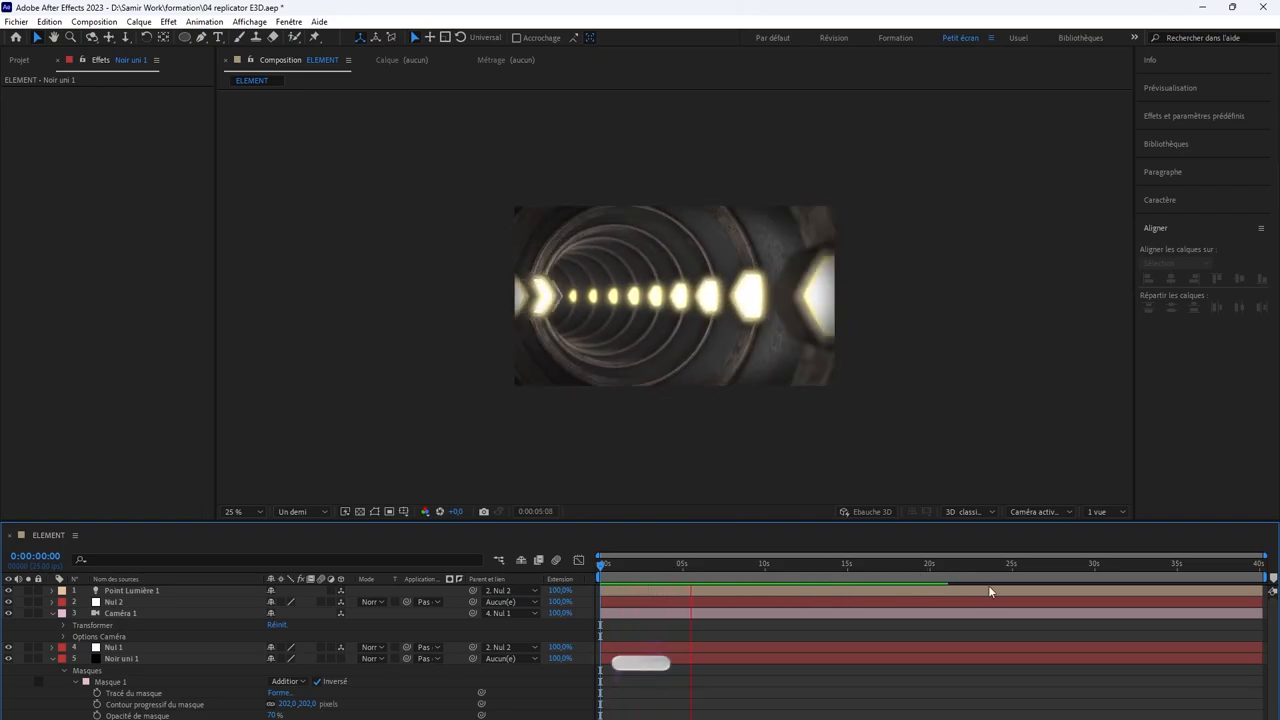
{"action": "key", "text": "space"}
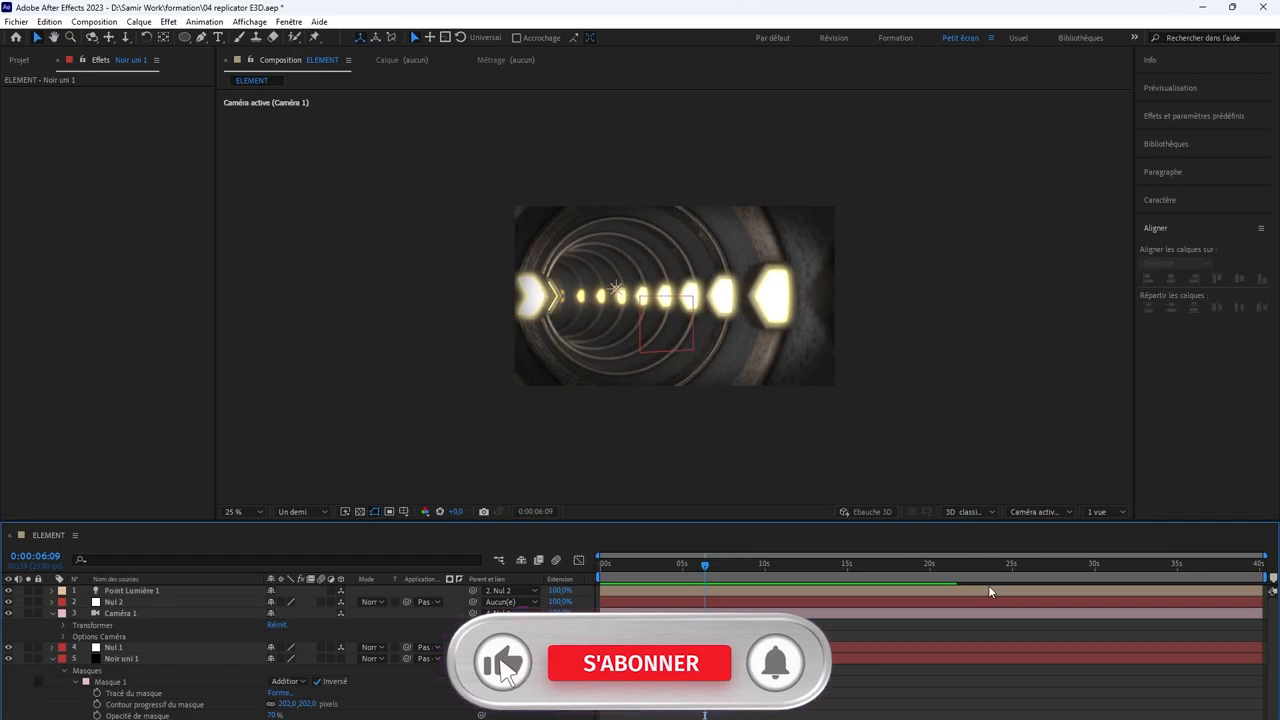